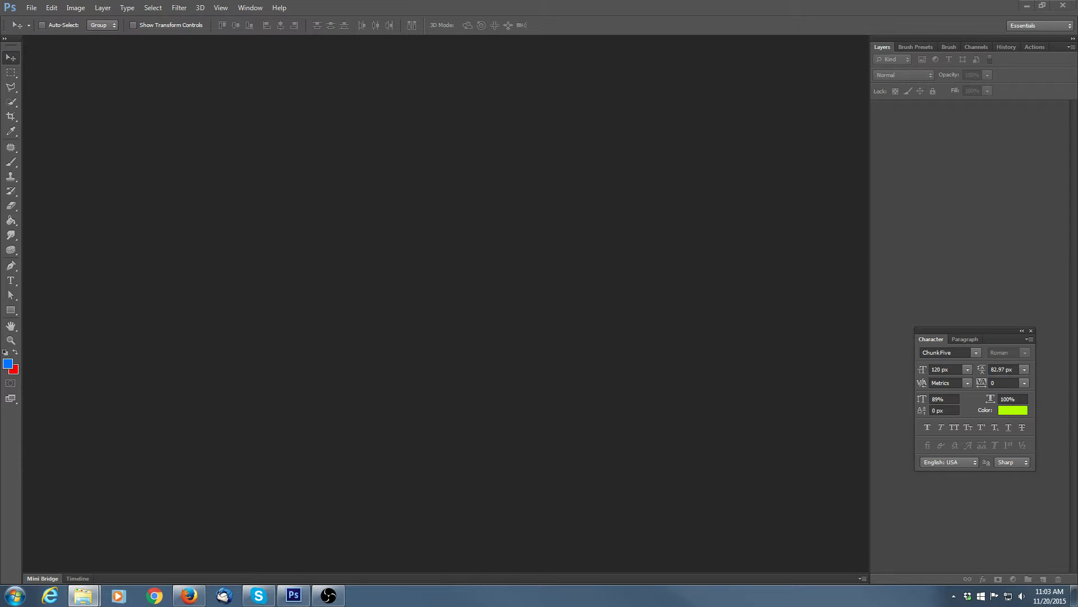
Step: Open the rusty metal photo and clone sampled surface over the peeling marks near its lower edge
left_click_drag(368, 359, 373, 344)
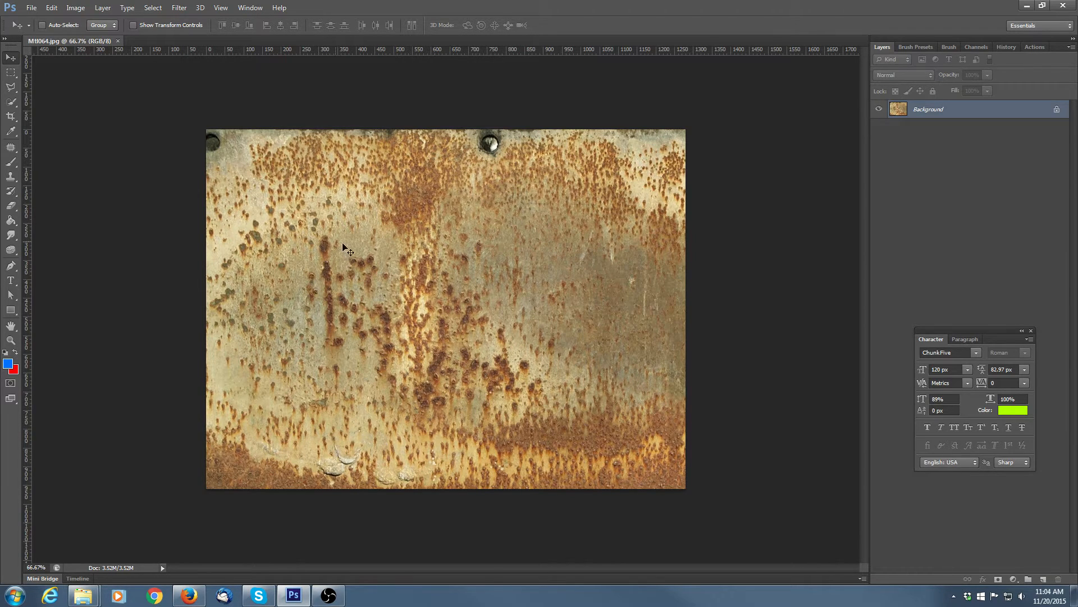
left_click(10, 176)
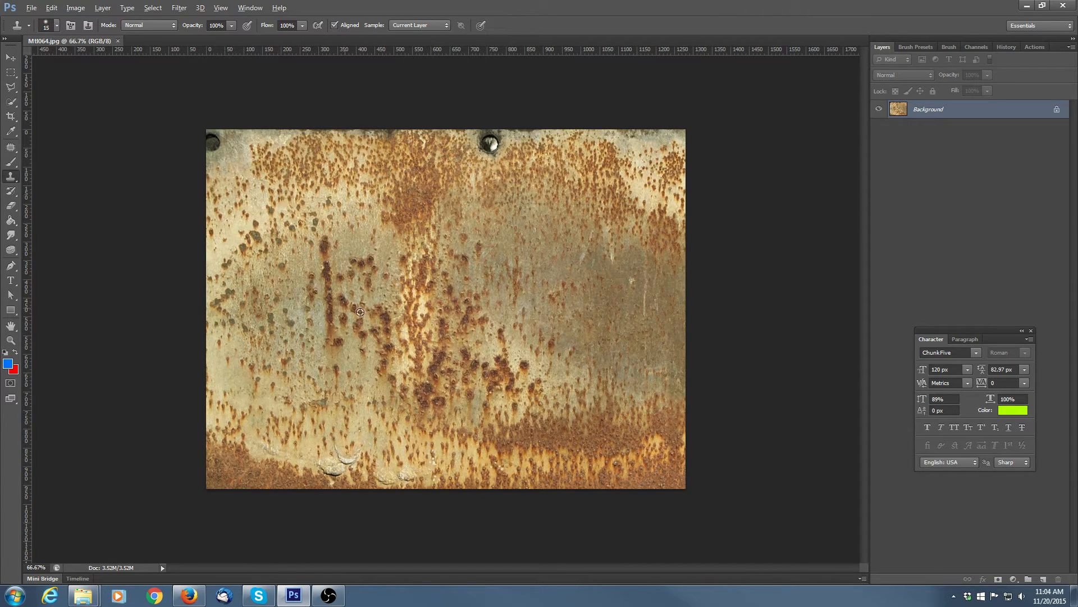
left_click(299, 388, "alt")
mouse_move(343, 461)
left_mouse_down()
mouse_move(373, 462)
mouse_move(348, 457)
mouse_move(334, 474)
mouse_move(343, 482)
mouse_move(328, 472)
mouse_move(354, 472)
mouse_move(340, 472)
left_mouse_up()
mouse_move(412, 457)
left_mouse_down()
mouse_move(429, 451)
mouse_move(425, 485)
mouse_move(393, 474)
mouse_move(431, 465)
mouse_move(427, 454)
left_mouse_up()
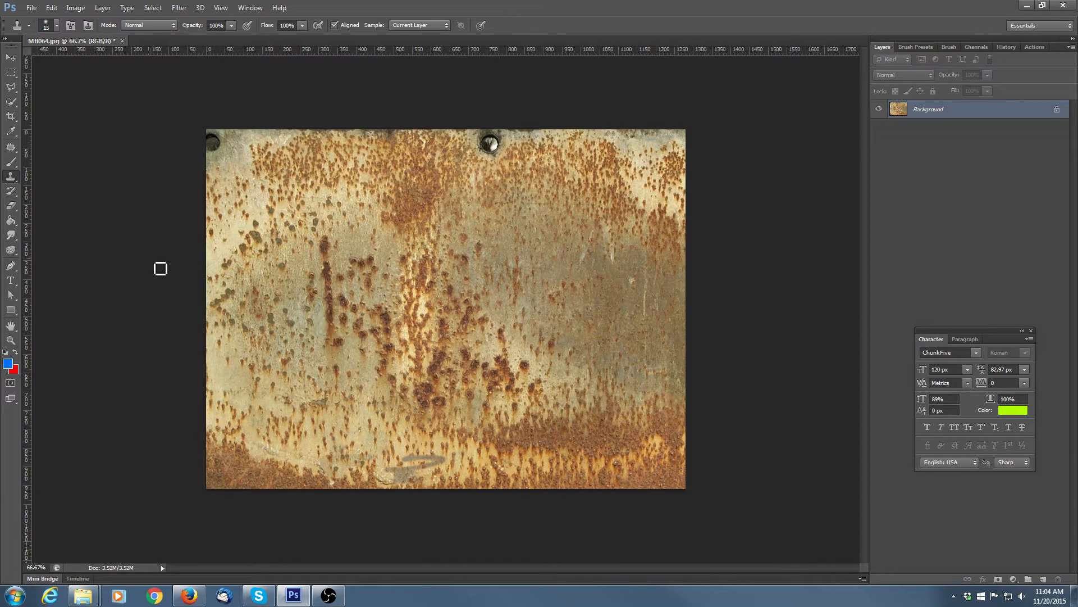
Step: Use the Patch tool to cover the smeared strip near the photo's lower edge and the bolt hole at the upper centre
right_click(10, 183)
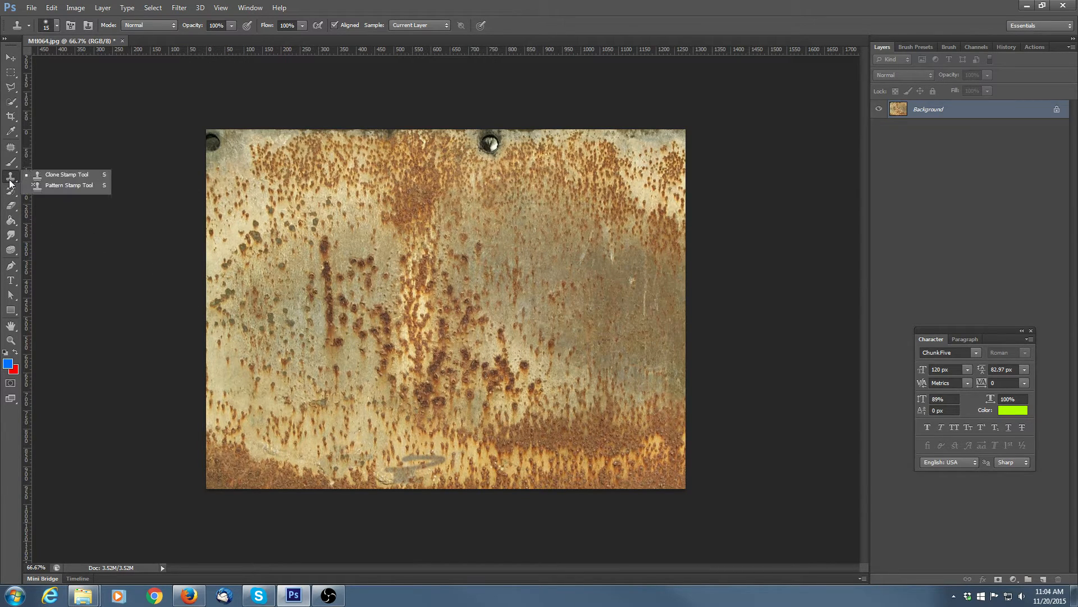
left_click(13, 150)
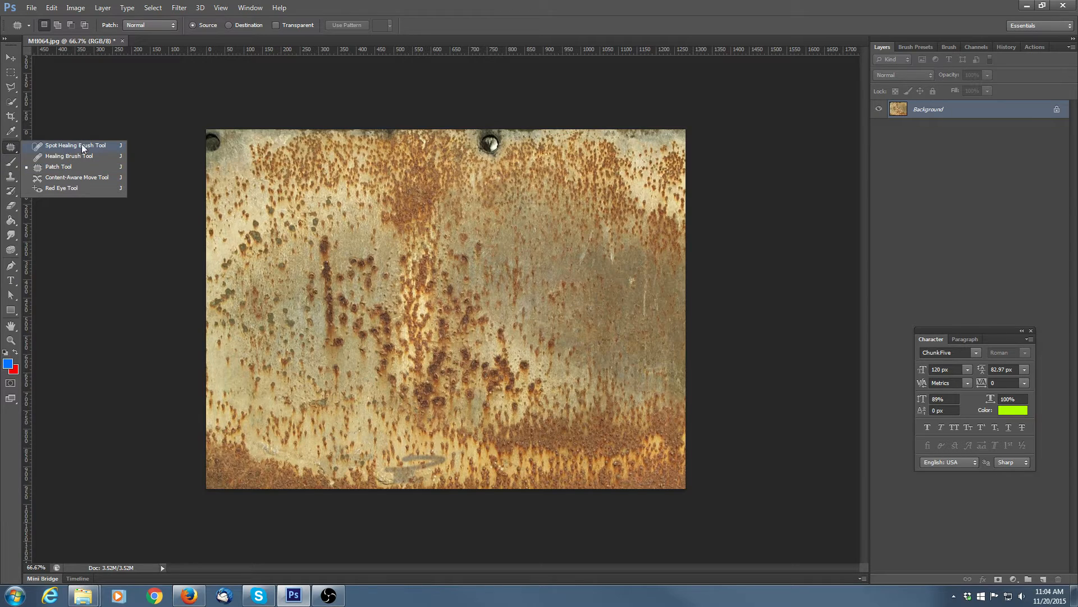
left_click(49, 167)
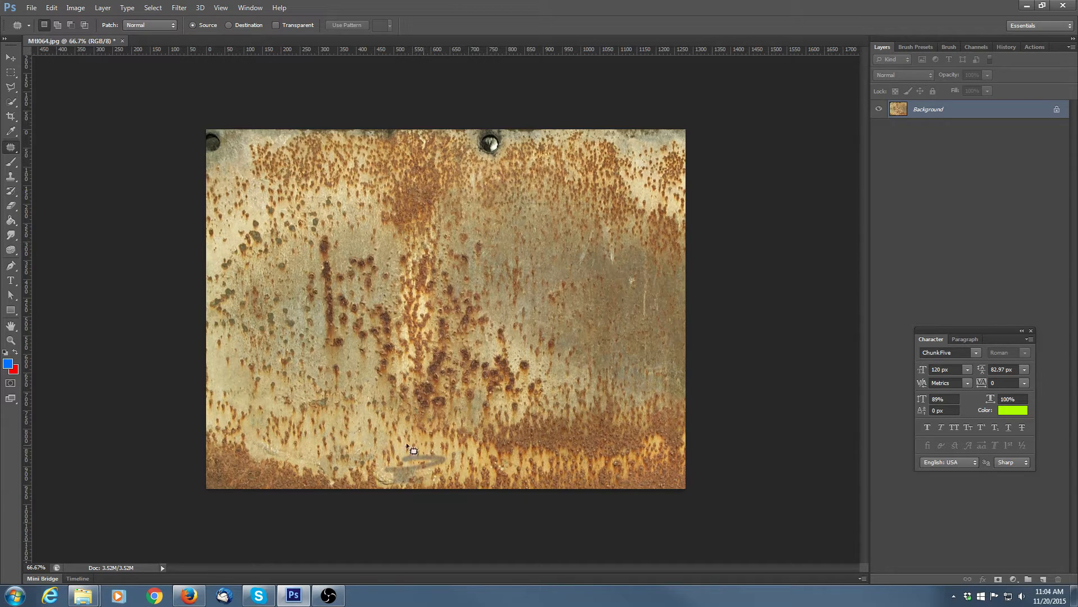
mouse_move(407, 443)
left_mouse_down()
mouse_move(354, 440)
mouse_move(317, 459)
mouse_move(378, 484)
mouse_move(449, 472)
mouse_move(447, 443)
mouse_move(471, 372)
mouse_move(523, 314)
mouse_move(350, 234)
mouse_move(278, 322)
mouse_move(398, 280)
mouse_move(543, 250)
mouse_move(536, 324)
mouse_move(397, 285)
mouse_move(323, 288)
mouse_move(336, 301)
mouse_move(347, 280)
mouse_move(335, 311)
mouse_move(347, 286)
mouse_move(345, 297)
mouse_move(364, 294)
mouse_move(328, 302)
left_mouse_up()
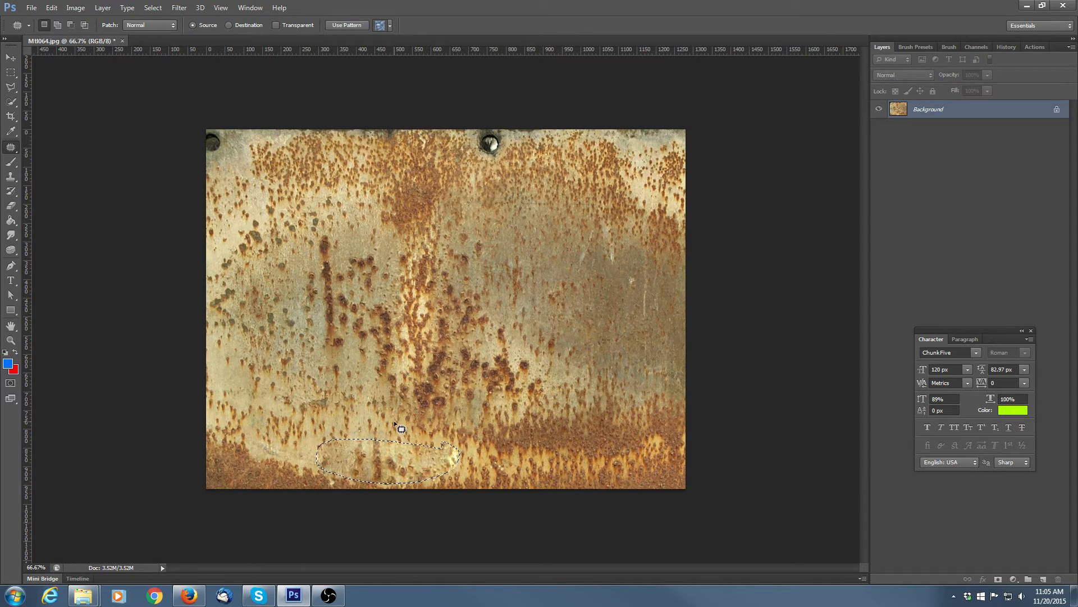
key("ctrl+d")
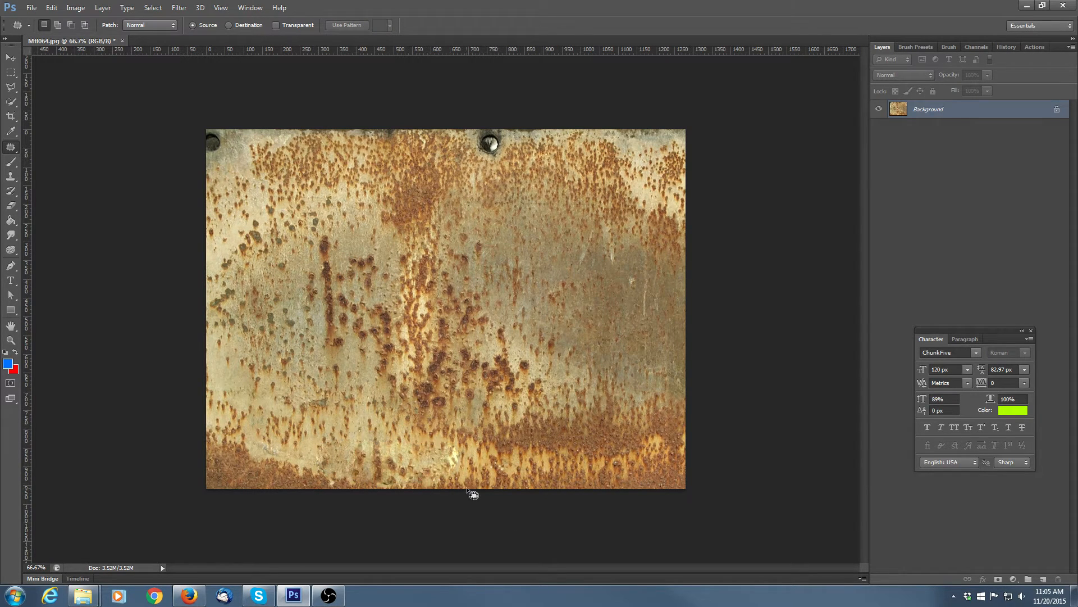
mouse_move(512, 171)
left_mouse_down()
mouse_move(504, 134)
mouse_move(481, 139)
mouse_move(502, 159)
mouse_move(364, 247)
mouse_move(530, 267)
mouse_move(564, 430)
mouse_move(575, 436)
mouse_move(564, 446)
left_mouse_up()
key("ctrl+d")
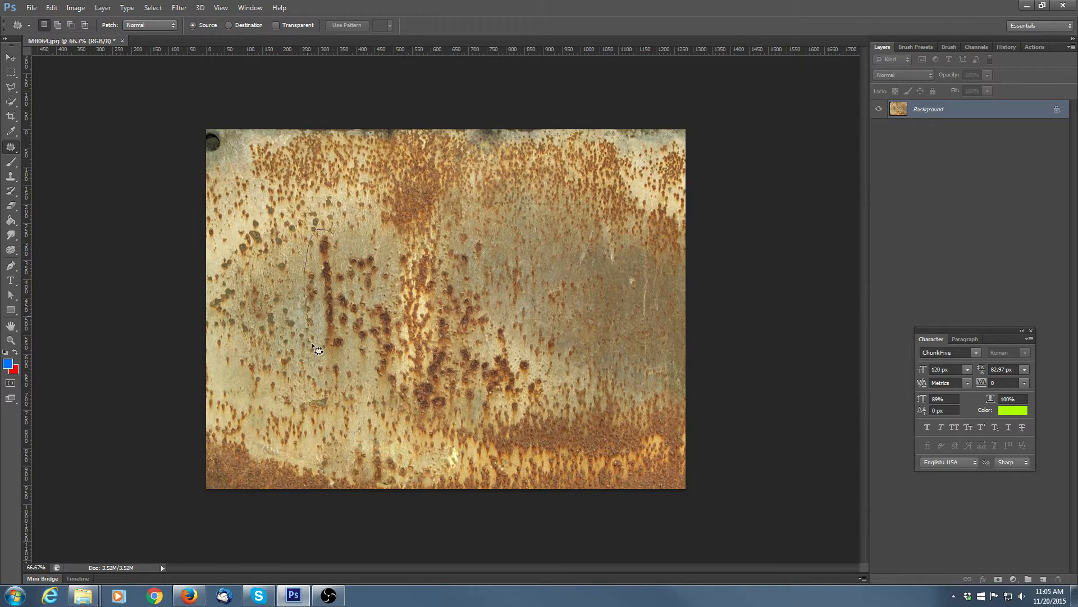
Step: Patch out the dark vertical rust streak left of centre and blend its leftover blotches with cleaner metal texture
mouse_move(312, 343)
left_mouse_down()
mouse_move(340, 312)
mouse_move(333, 232)
left_mouse_up()
left_click_drag(315, 285, 261, 276)
key("ctrl+d")
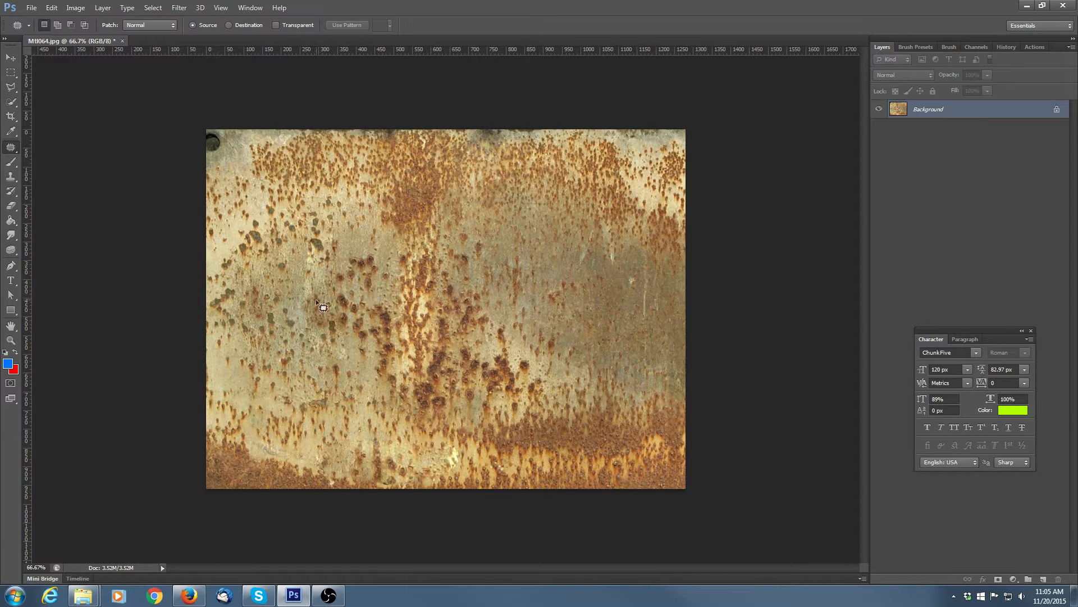
mouse_move(316, 301)
left_mouse_down()
mouse_move(286, 307)
mouse_move(355, 362)
mouse_move(302, 309)
mouse_move(276, 311)
mouse_move(241, 337)
mouse_move(256, 331)
mouse_move(275, 362)
left_mouse_up()
key("ctrl+d")
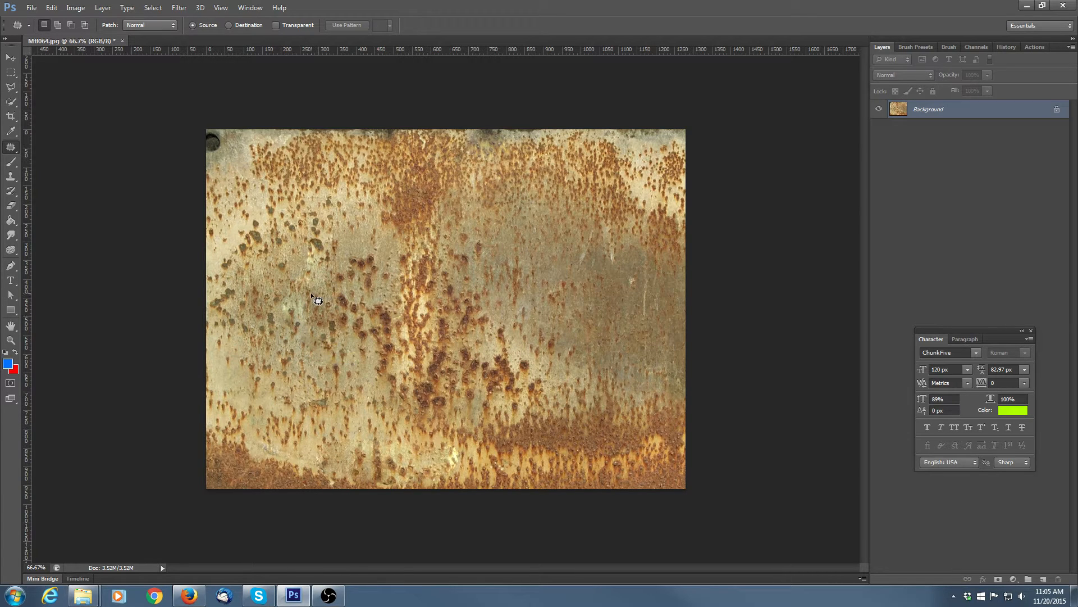
mouse_move(320, 320)
left_mouse_down()
mouse_move(266, 228)
mouse_move(403, 229)
mouse_move(500, 244)
left_mouse_up()
key("ctrl+d")
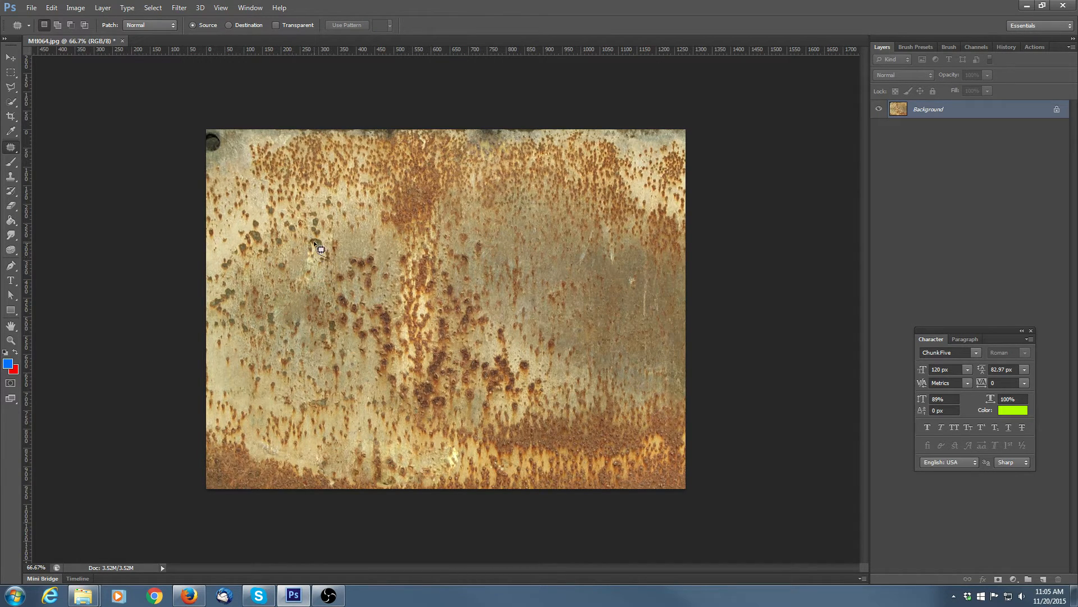
mouse_move(317, 246)
left_mouse_down()
mouse_move(293, 284)
mouse_move(315, 273)
mouse_move(553, 279)
left_mouse_up()
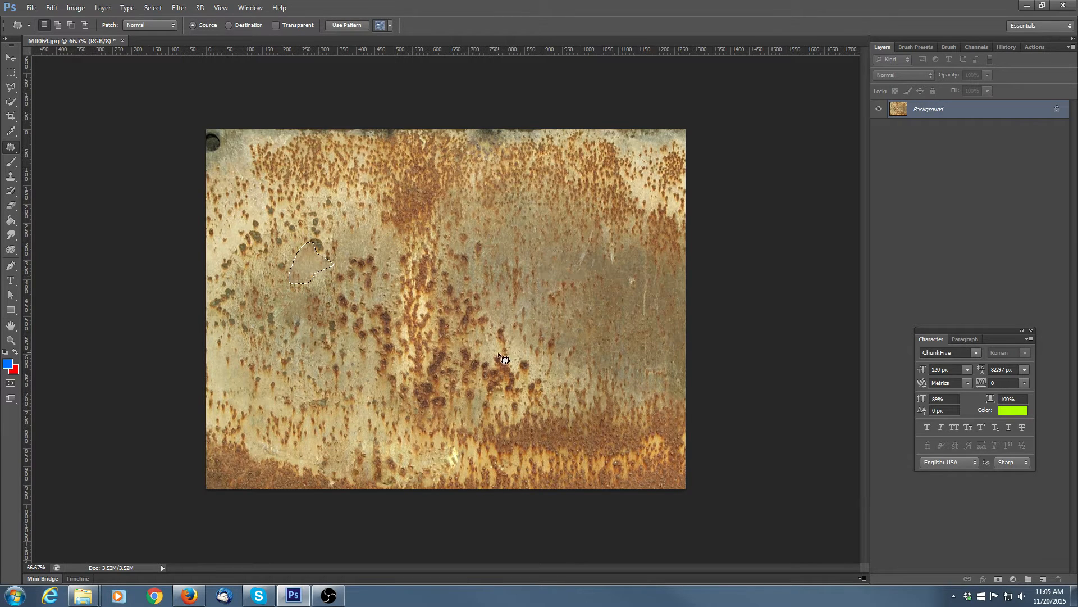
key("ctrl+d")
Step: Patch the rust band running down the centre of the image with smoother texture from the area to its right
mouse_move(444, 327)
left_mouse_down()
mouse_move(437, 191)
mouse_move(401, 194)
mouse_move(383, 320)
left_mouse_up()
left_click_drag(426, 380, 458, 340)
mouse_move(430, 267)
left_mouse_down()
mouse_move(558, 264)
mouse_move(604, 281)
left_mouse_up()
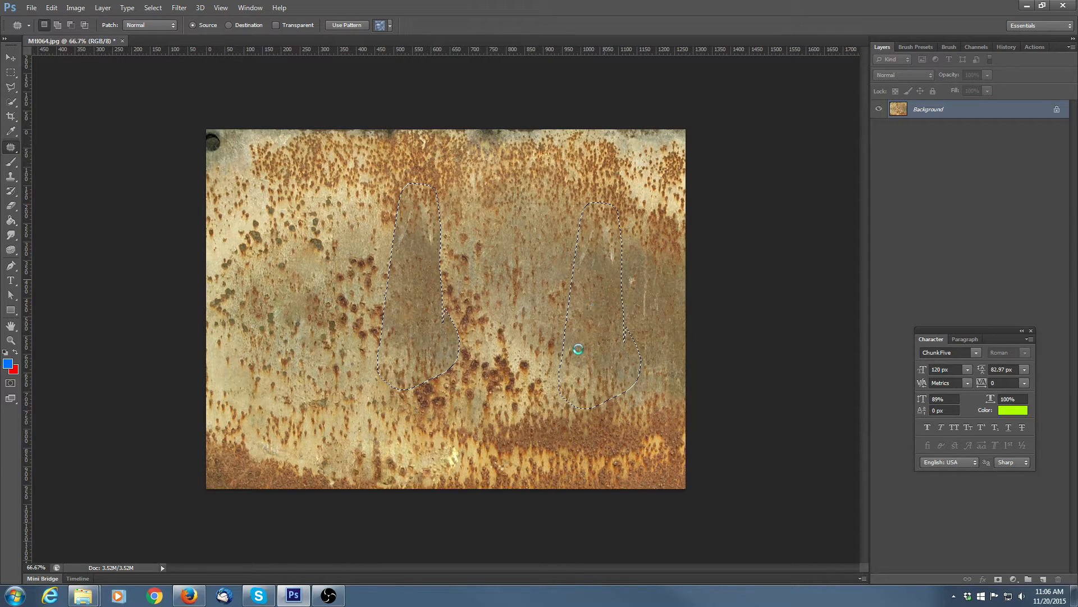
key("ctrl+d")
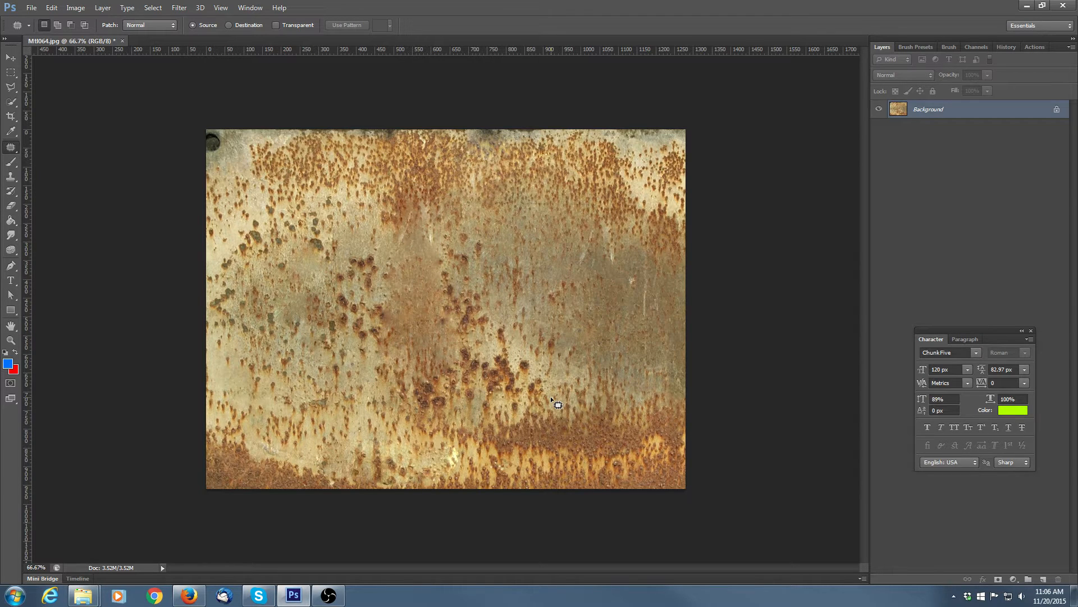
Step: Apply the Offset filter at +512 pixels right and +512 pixels down, with undefined areas set to Wrap Around
left_click(180, 7)
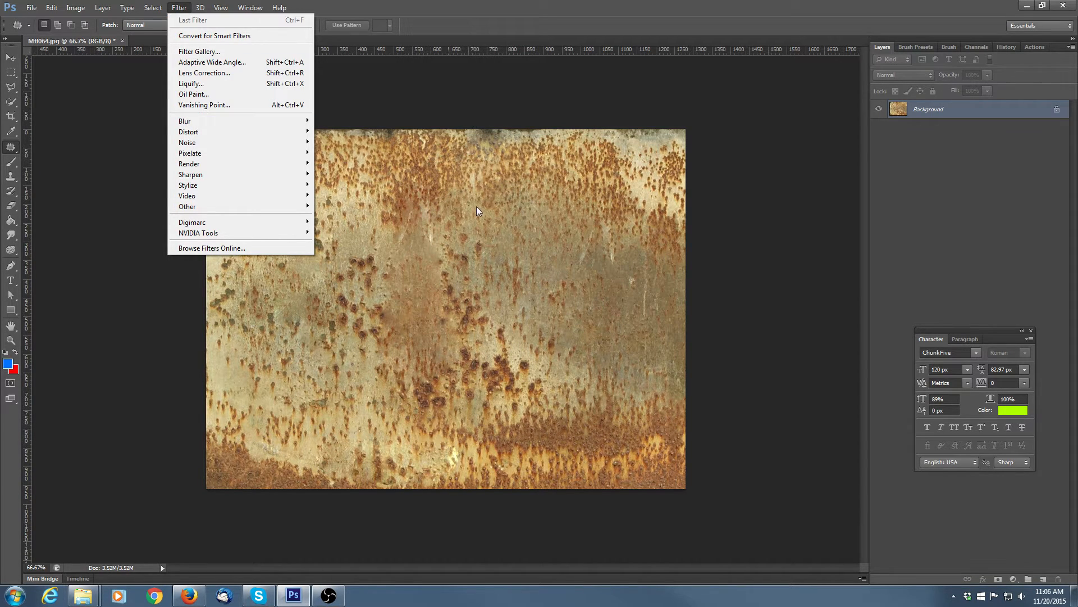
left_click(539, 202)
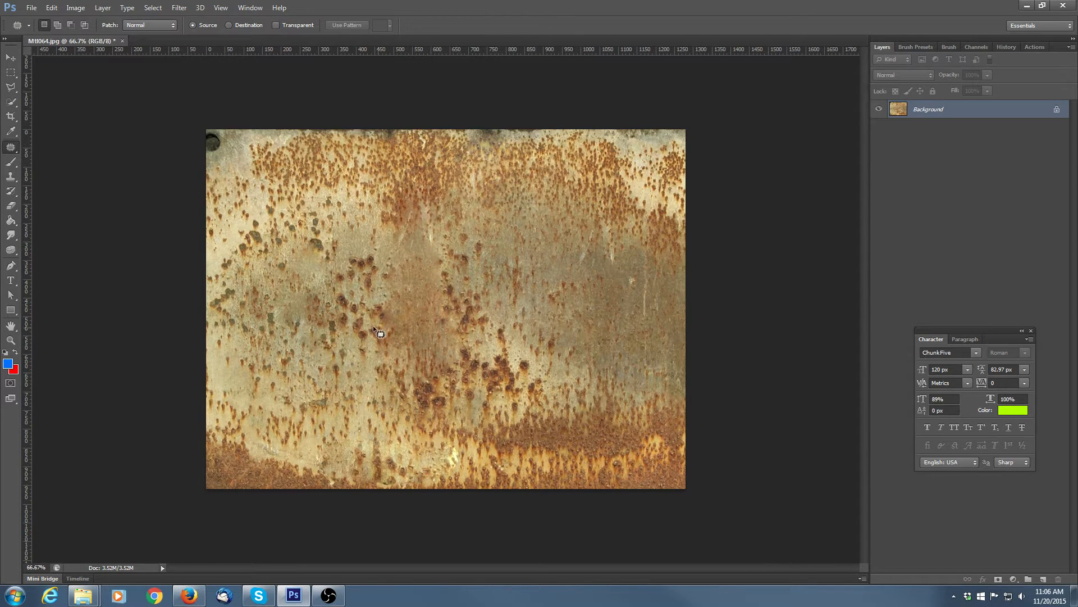
left_click(178, 9)
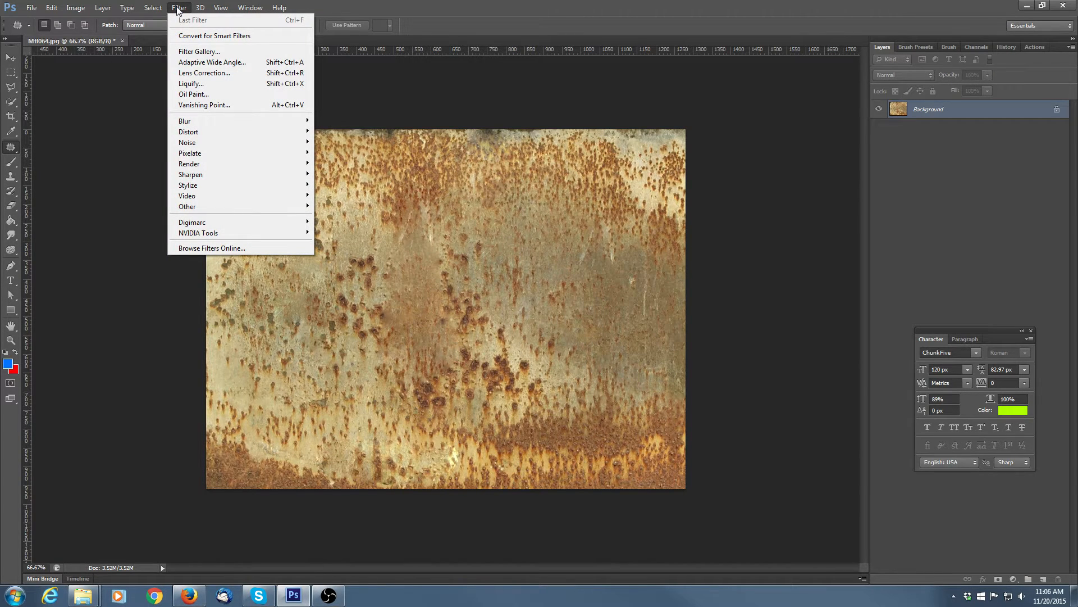
mouse_move(200, 207)
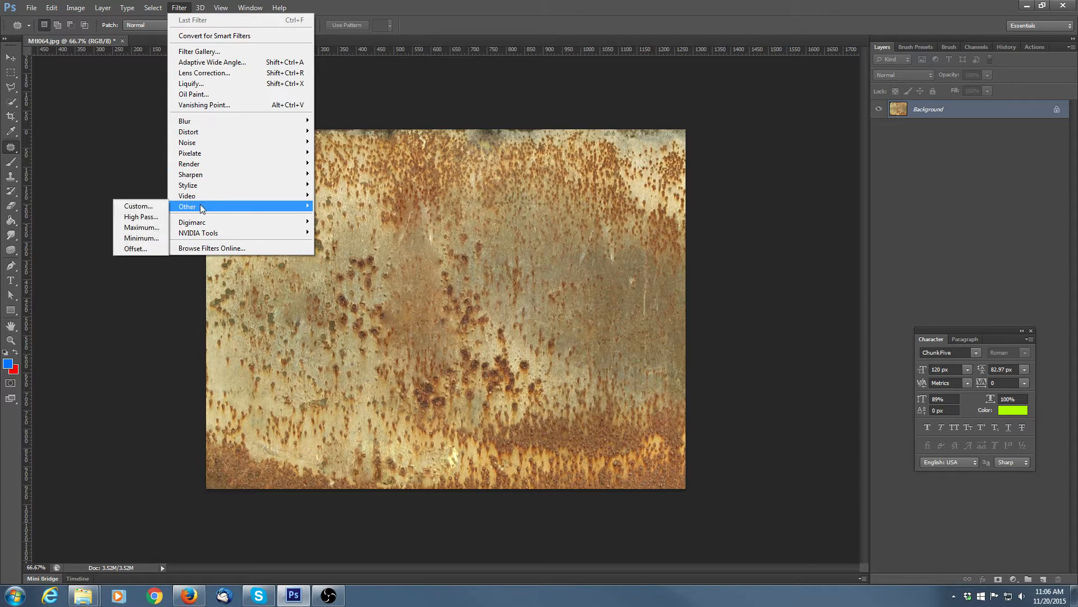
left_click(142, 250)
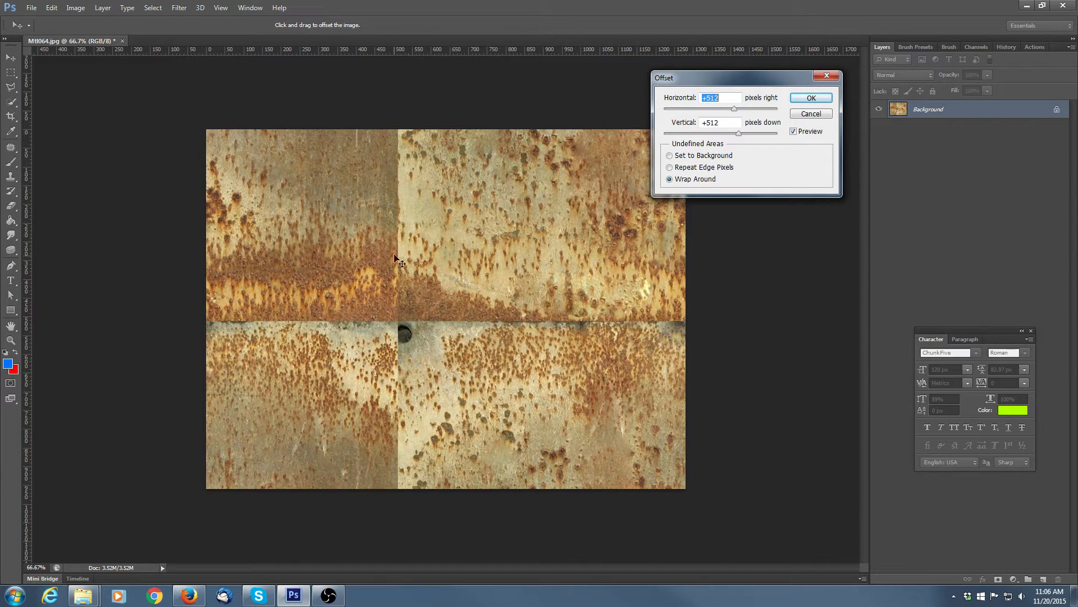
left_click(671, 179)
left_click(670, 168)
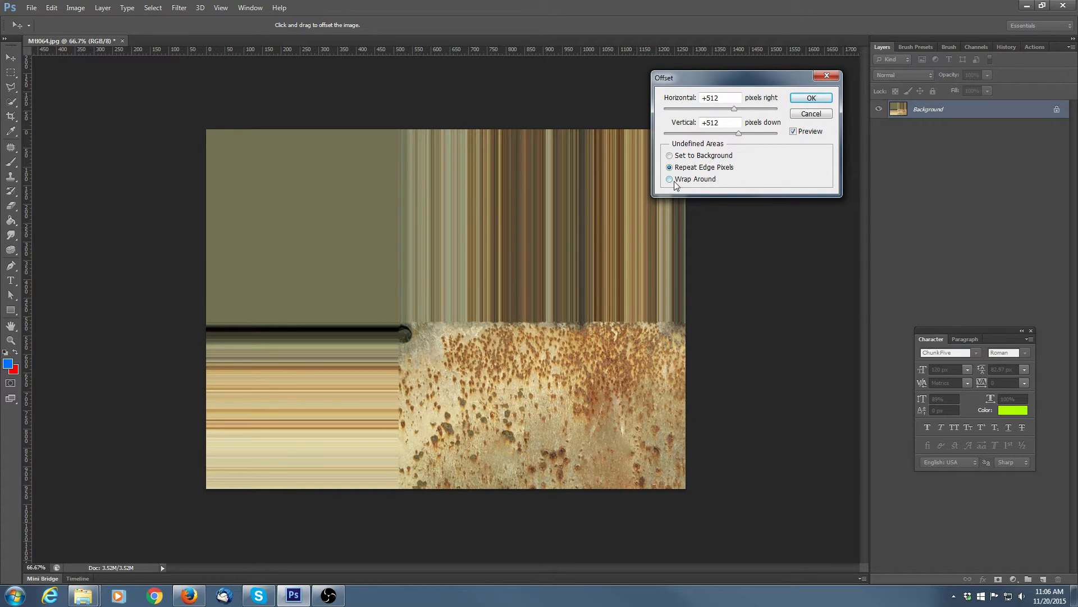
left_click(670, 179)
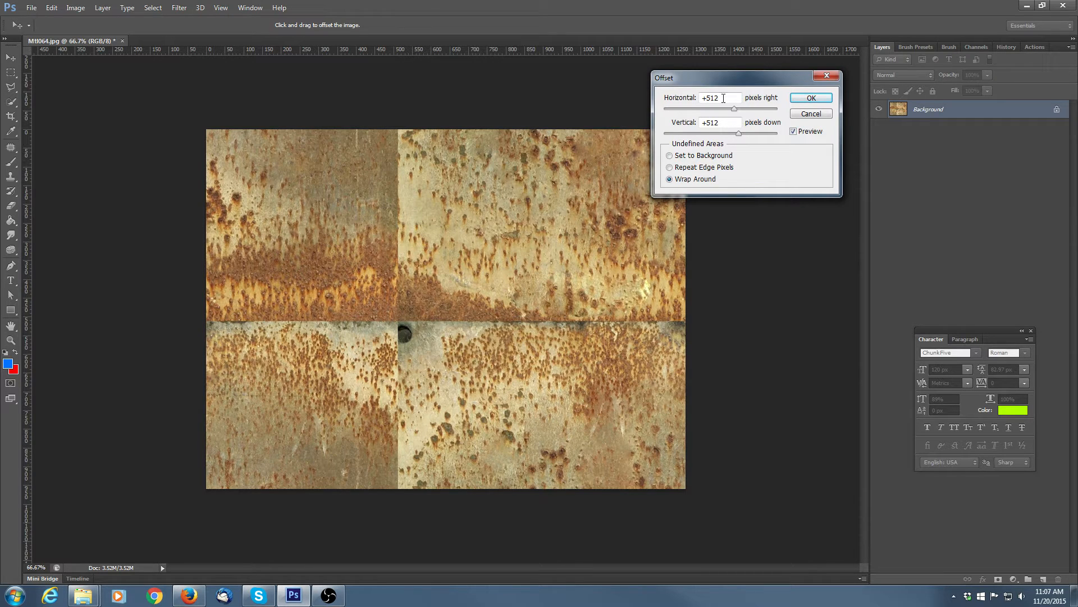
left_click_drag(725, 98, 691, 108)
left_click_drag(722, 98, 690, 96)
left_click(810, 98)
Step: Patch the full-height vertical seam with rust texture taken from the area to its left
key("j")
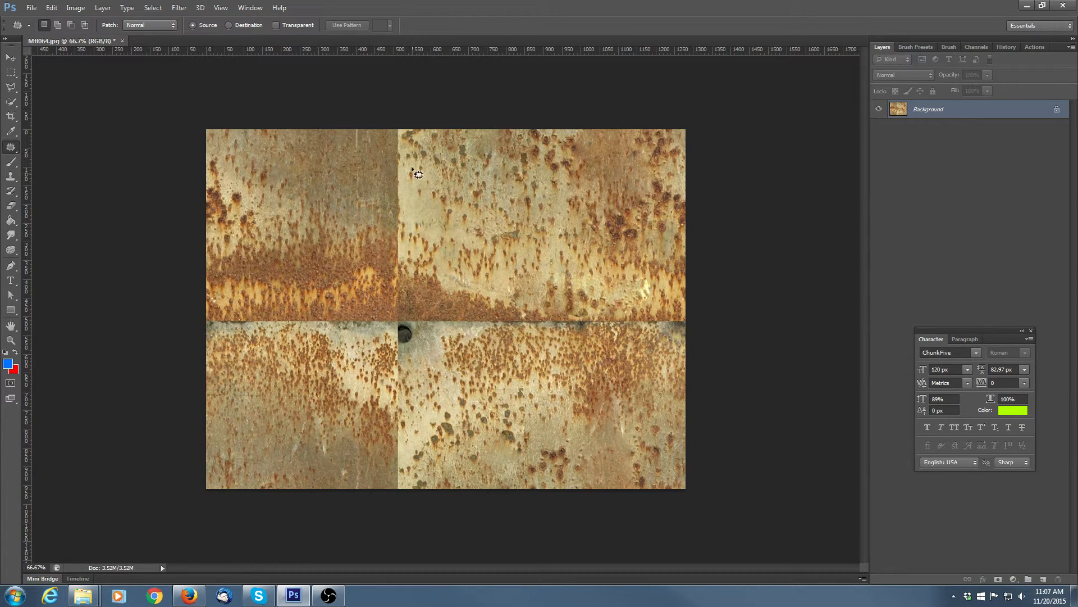
mouse_move(419, 256)
left_mouse_down()
mouse_move(416, 132)
mouse_move(402, 112)
mouse_move(380, 125)
mouse_move(372, 509)
left_mouse_up()
mouse_move(432, 477)
left_mouse_down()
mouse_move(437, 259)
mouse_move(425, 243)
left_mouse_up()
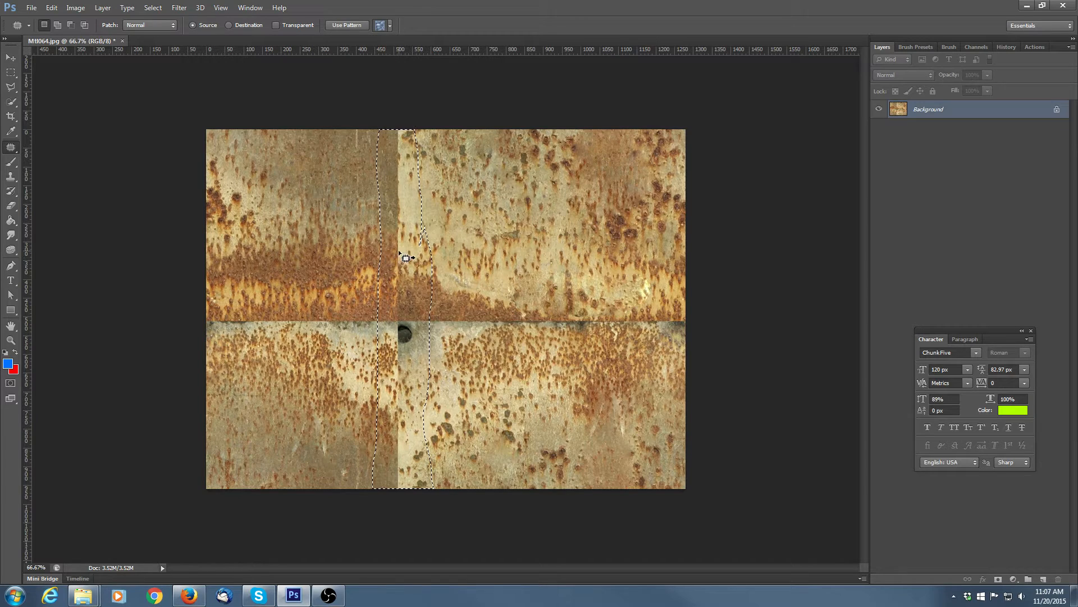
left_click_drag(405, 267, 289, 258)
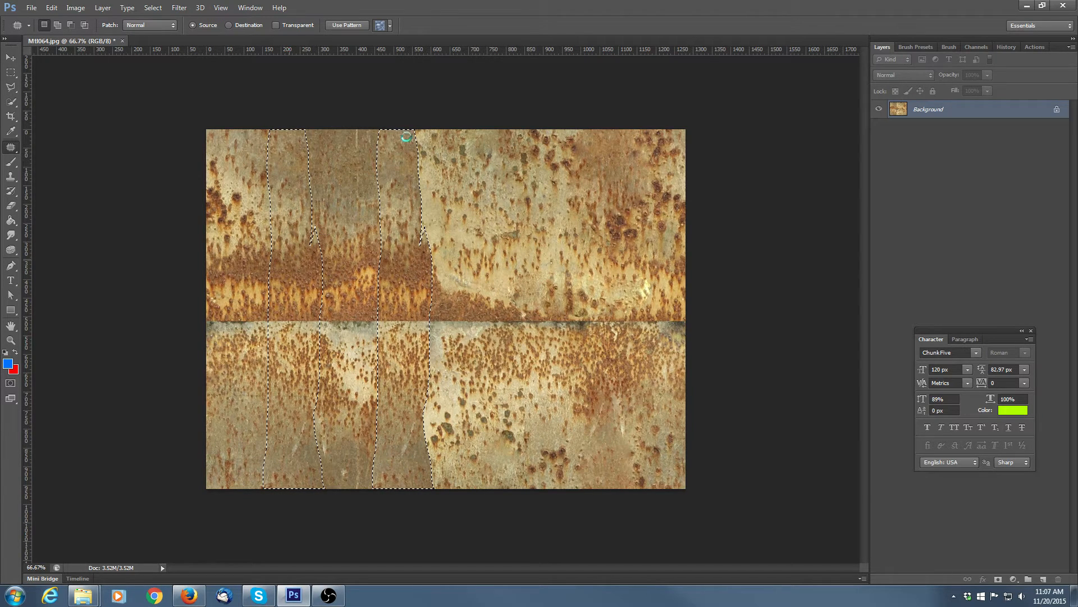
key("ctrl+d")
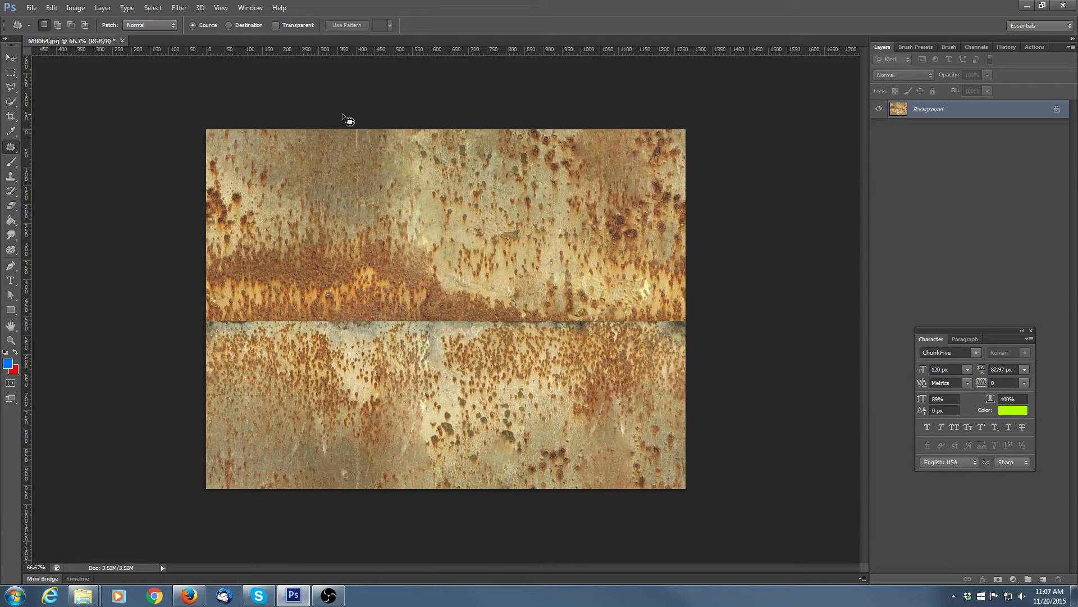
Step: Patch the dark area along the upper edge, left of the former vertical seam, with spotted texture from farther right
mouse_move(349, 118)
left_mouse_down()
mouse_move(313, 176)
mouse_move(339, 161)
mouse_move(321, 155)
mouse_move(502, 245)
left_mouse_up()
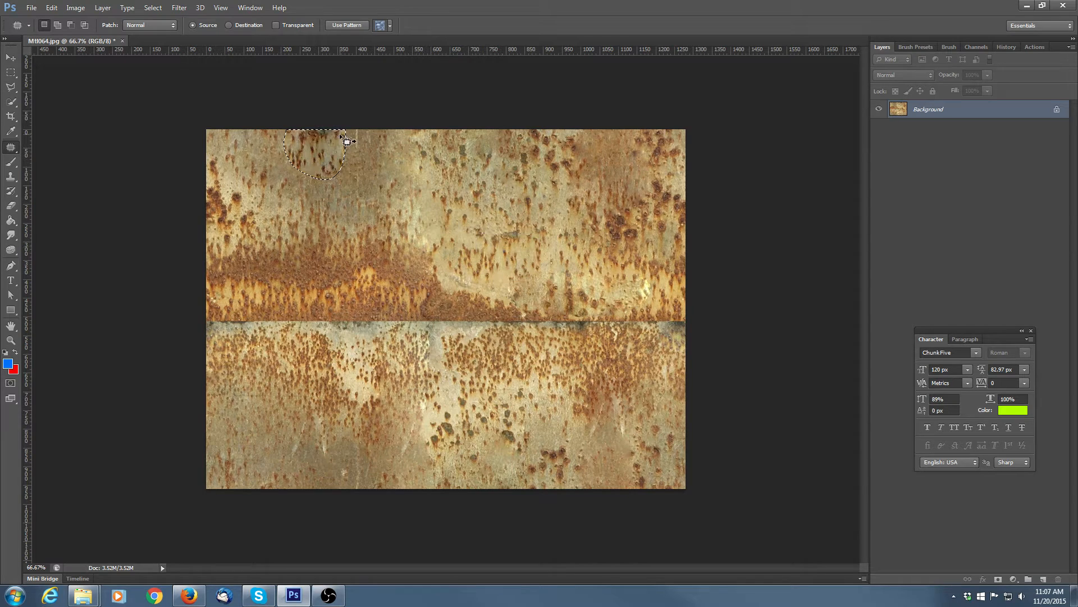
key("ctrl+d")
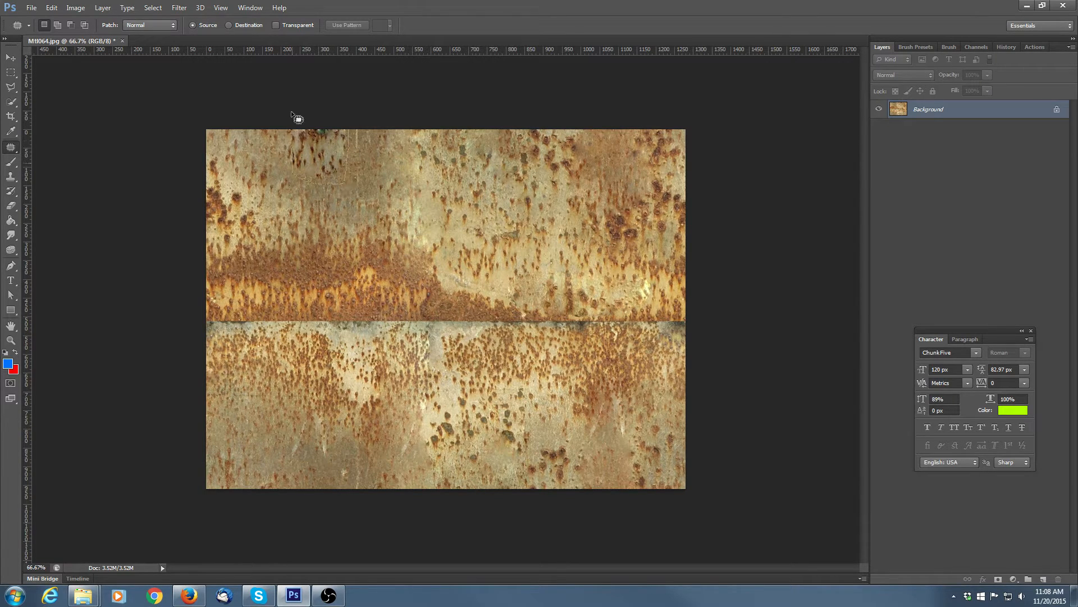
left_click_drag(291, 111, 292, 114)
left_click_drag(316, 160, 478, 159)
key("ctrl+d")
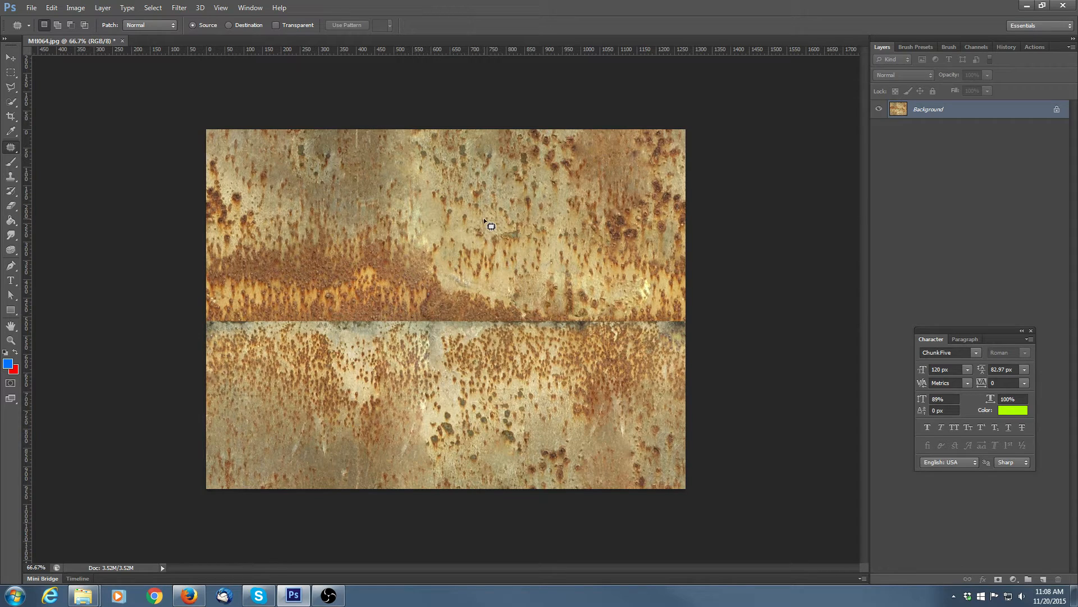
Step: Patch the horizontal seam and the rust band above it across the full image width with texture from below
left_click_drag(652, 286, 304, 254)
key("ctrl+d")
mouse_move(708, 270)
left_mouse_down()
mouse_move(551, 292)
mouse_move(471, 269)
mouse_move(442, 215)
mouse_move(363, 213)
mouse_move(250, 225)
mouse_move(185, 249)
mouse_move(173, 320)
mouse_move(244, 346)
mouse_move(406, 333)
mouse_move(697, 340)
left_mouse_up()
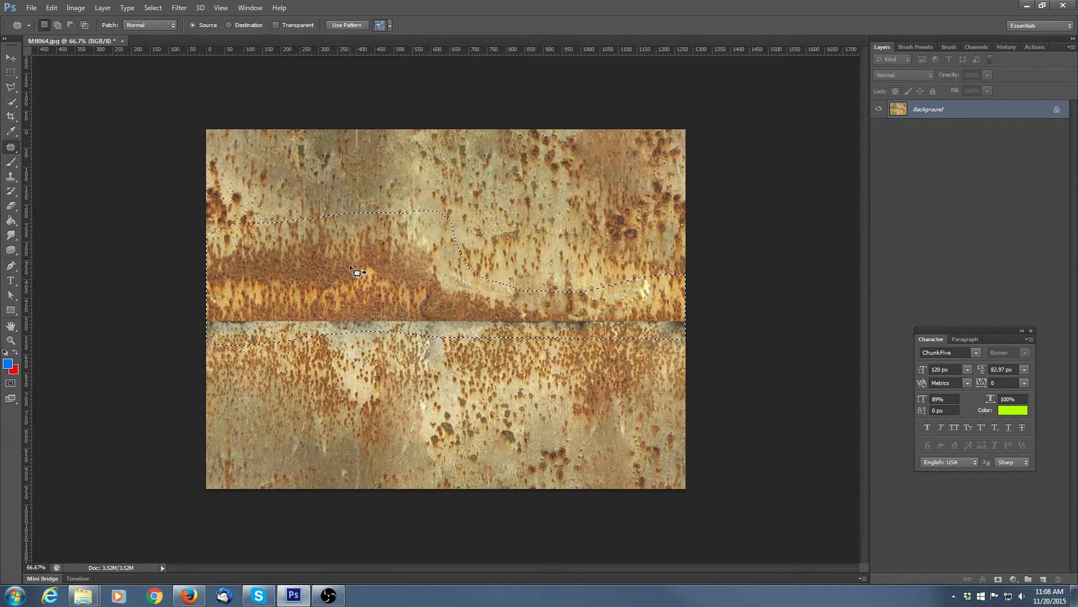
left_click_drag(453, 311, 446, 430)
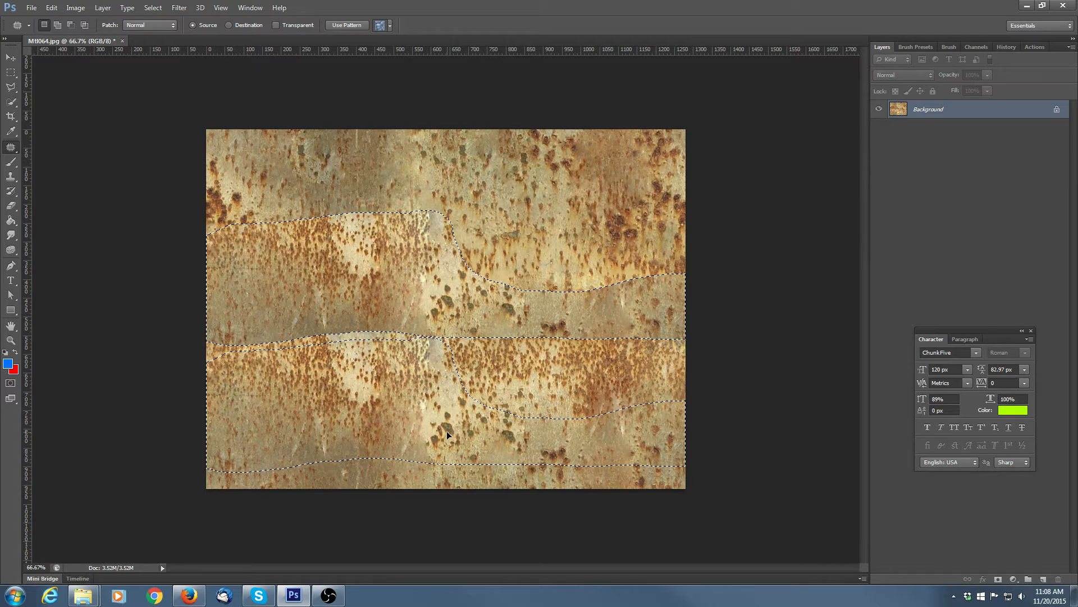
left_click_drag(447, 431, 447, 430)
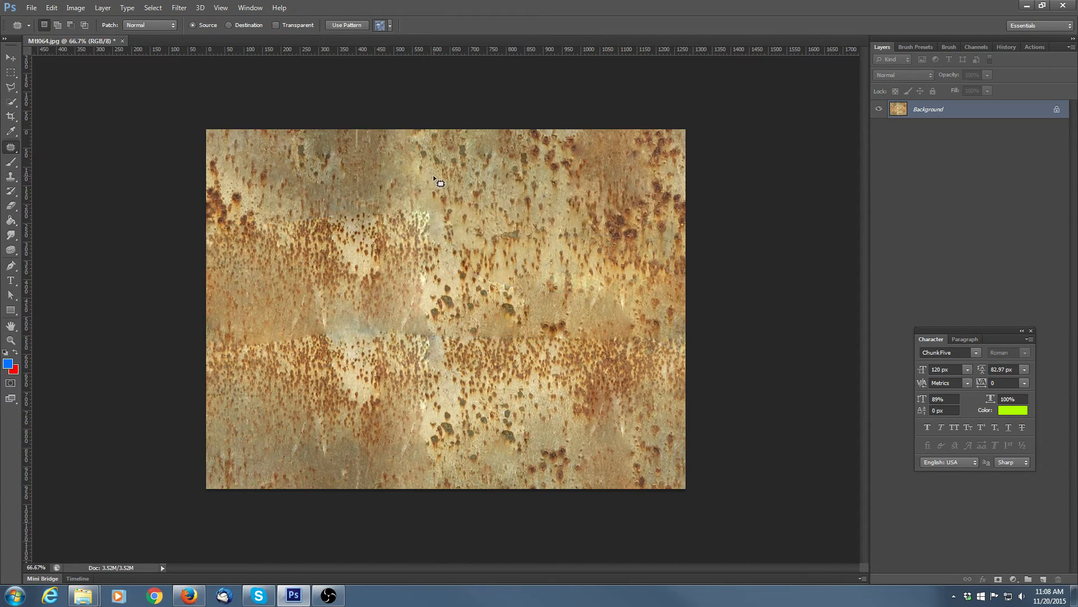
key("ctrl+d")
Step: Patch the repeated rust pattern just below and left of the image centre with texture from the upper right area
mouse_move(395, 309)
left_mouse_down()
mouse_move(367, 301)
mouse_move(441, 354)
mouse_move(431, 330)
left_mouse_up()
left_click_drag(370, 344, 576, 193)
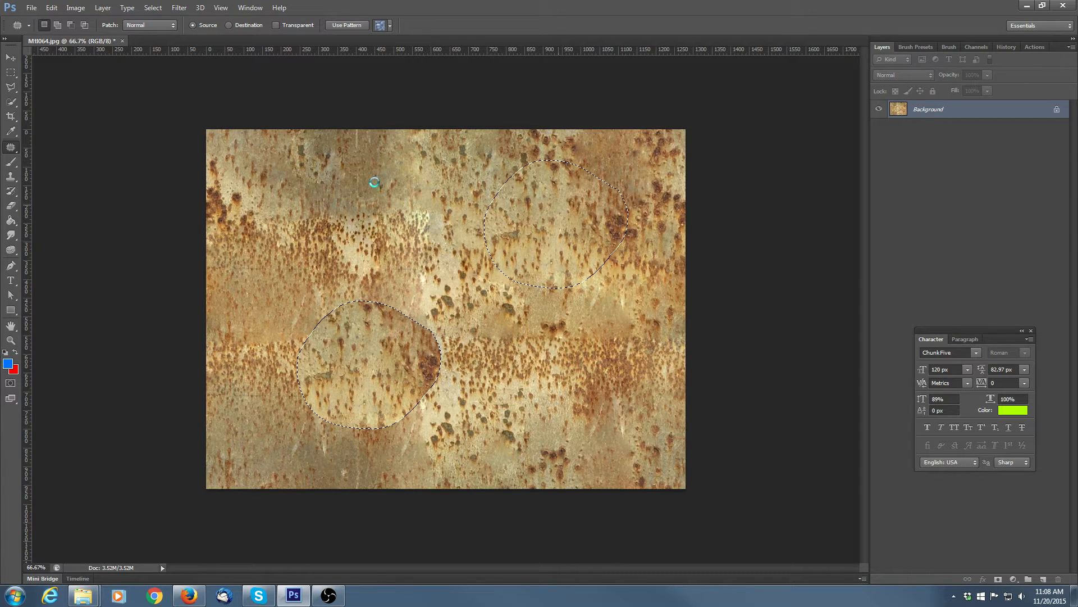
key("ctrl+d")
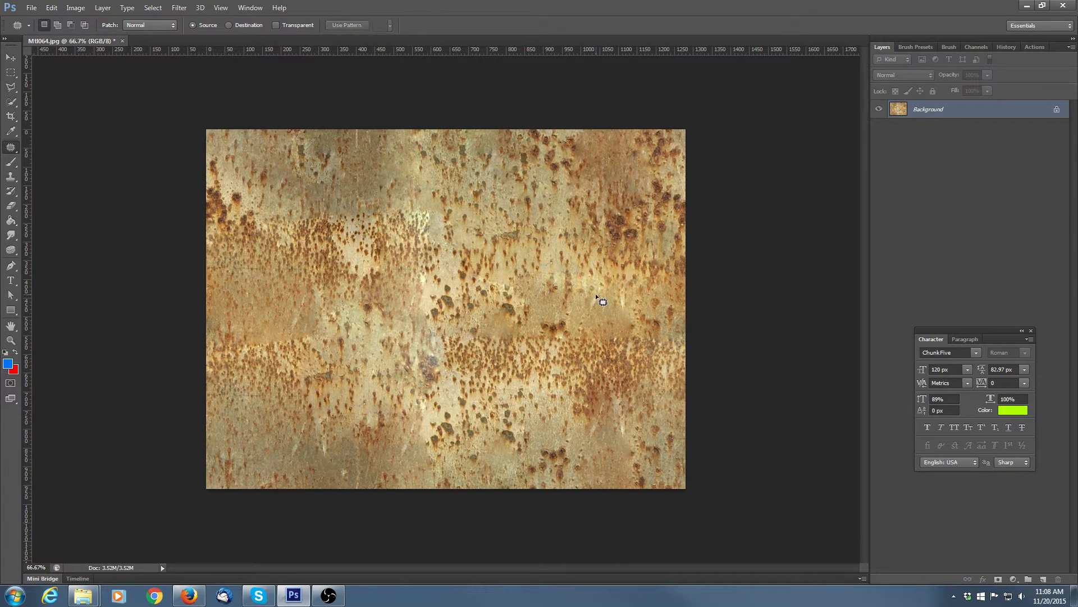
Step: Offset the rust image by 512 pixels right and 512 pixels down with wrap around for undefined areas
left_click(180, 7)
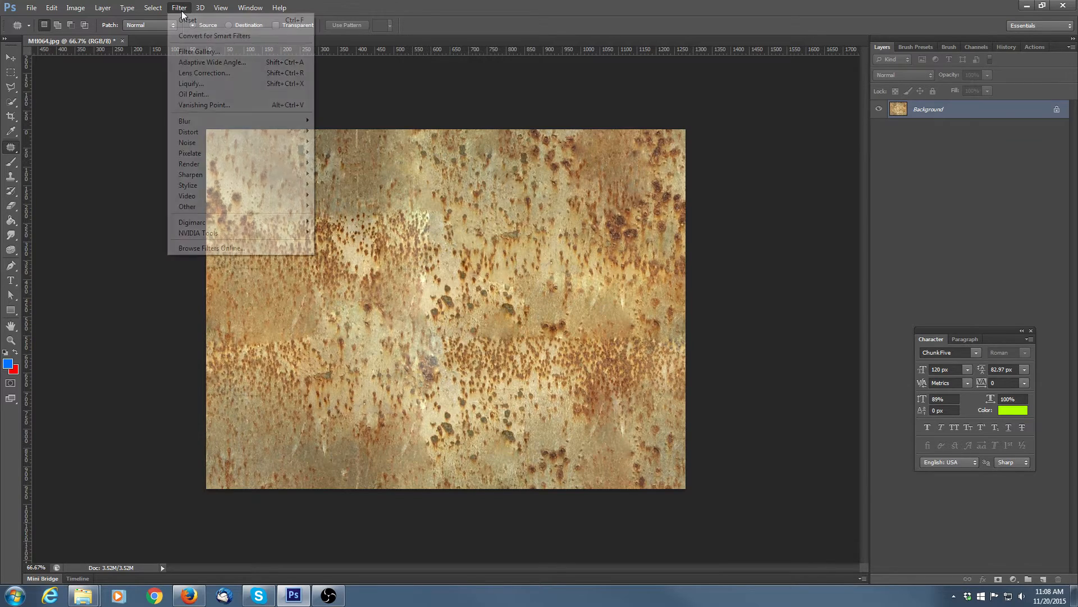
mouse_move(195, 207)
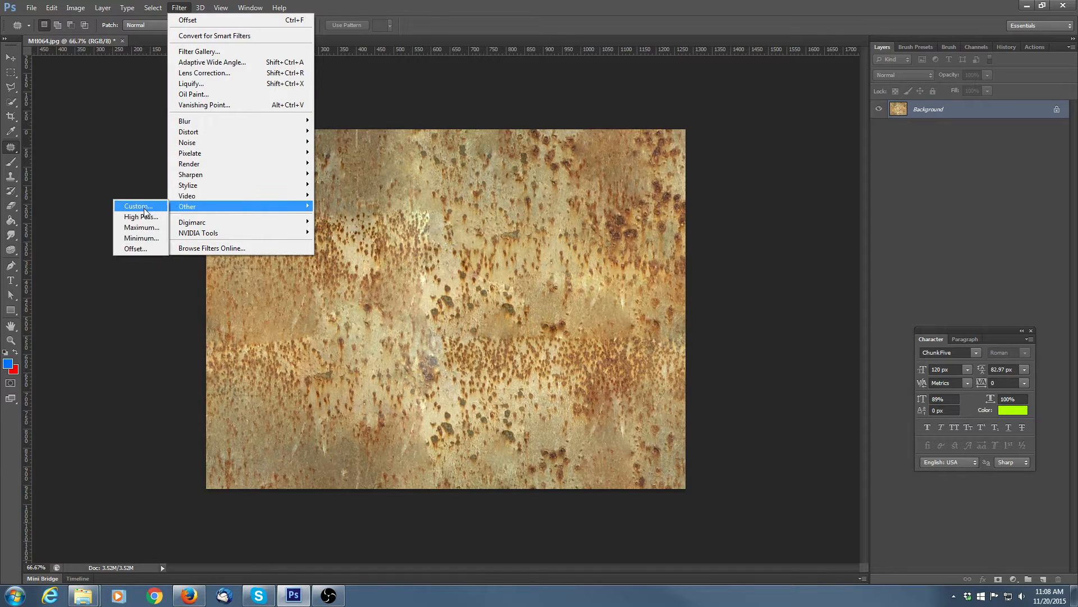
left_click(150, 250)
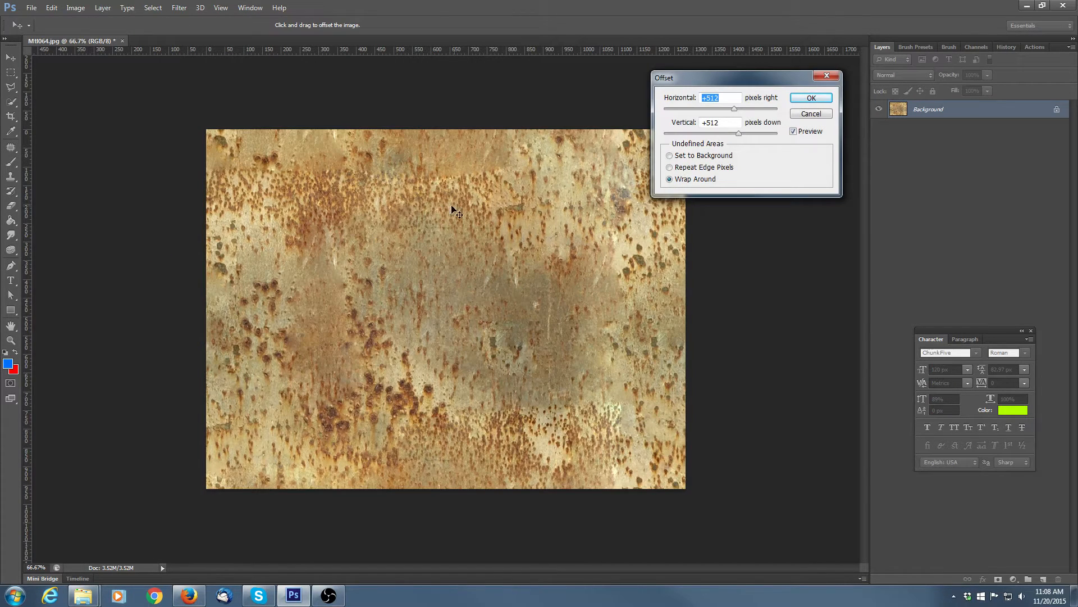
left_click(811, 97)
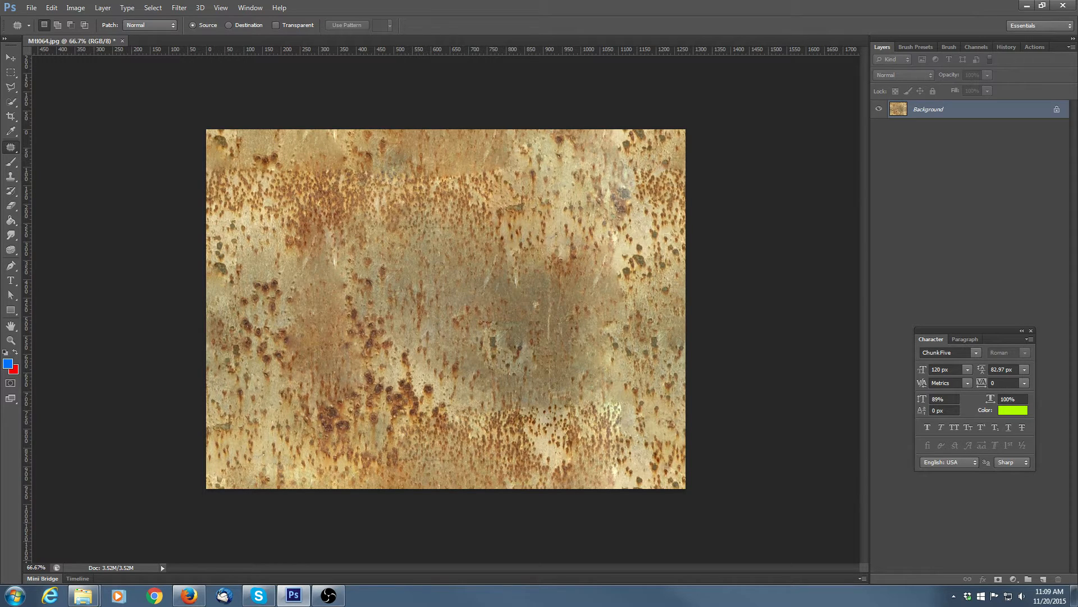
Step: Close the rust image without saving its changes and open the diamond plate photo Mtl051.jpg
key("alt+Tab")
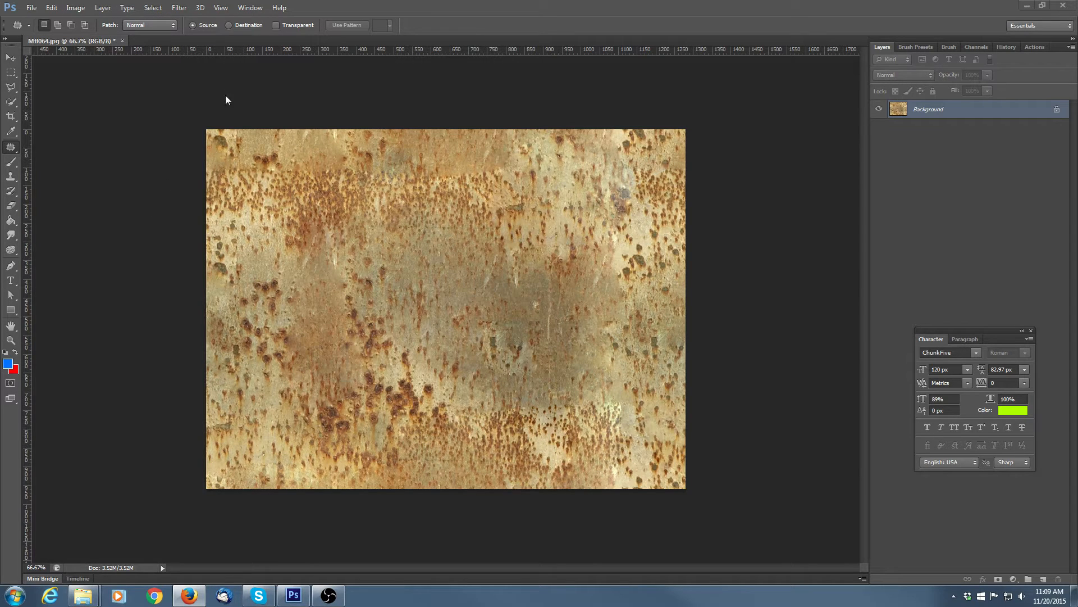
left_click(122, 41)
left_click(528, 224)
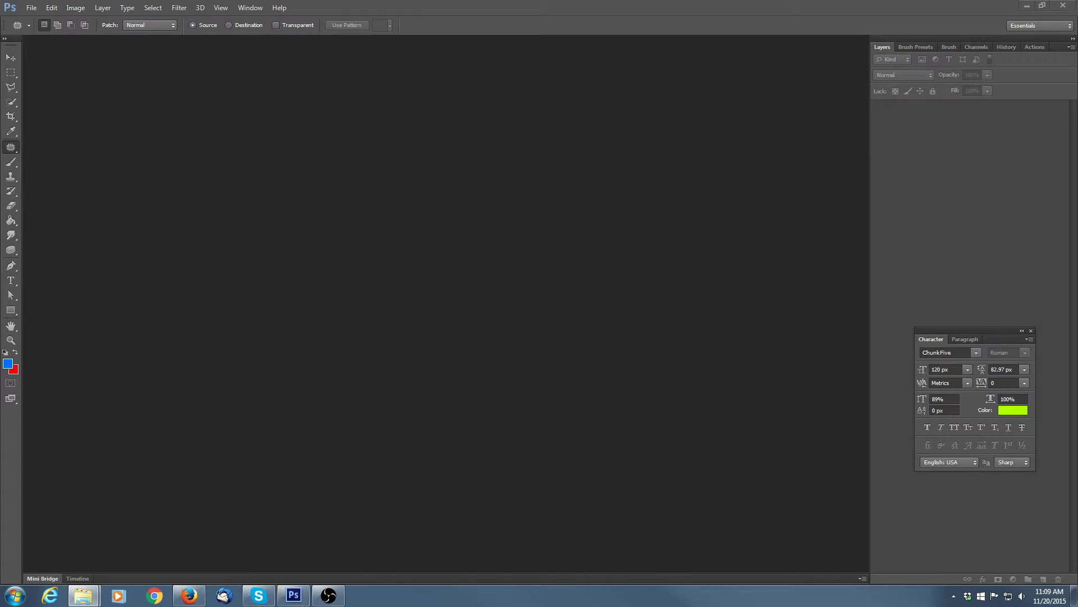
left_click_drag(1077, 287, 380, 241)
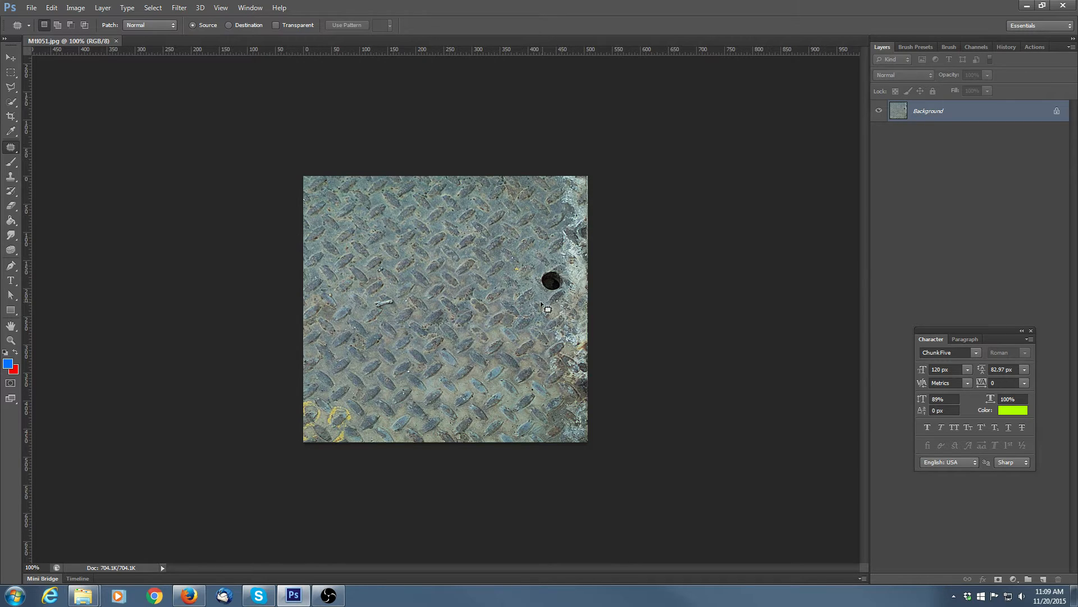
Step: Patch the black hole near the plate's right edge with diamond texture from farther left, deselect and inspect the image close up
mouse_move(548, 296)
left_mouse_down()
mouse_move(570, 288)
mouse_move(568, 262)
mouse_move(539, 257)
mouse_move(533, 292)
mouse_move(566, 305)
mouse_move(418, 323)
mouse_move(403, 352)
mouse_move(426, 353)
mouse_move(423, 312)
left_mouse_up()
key("ctrl+d")
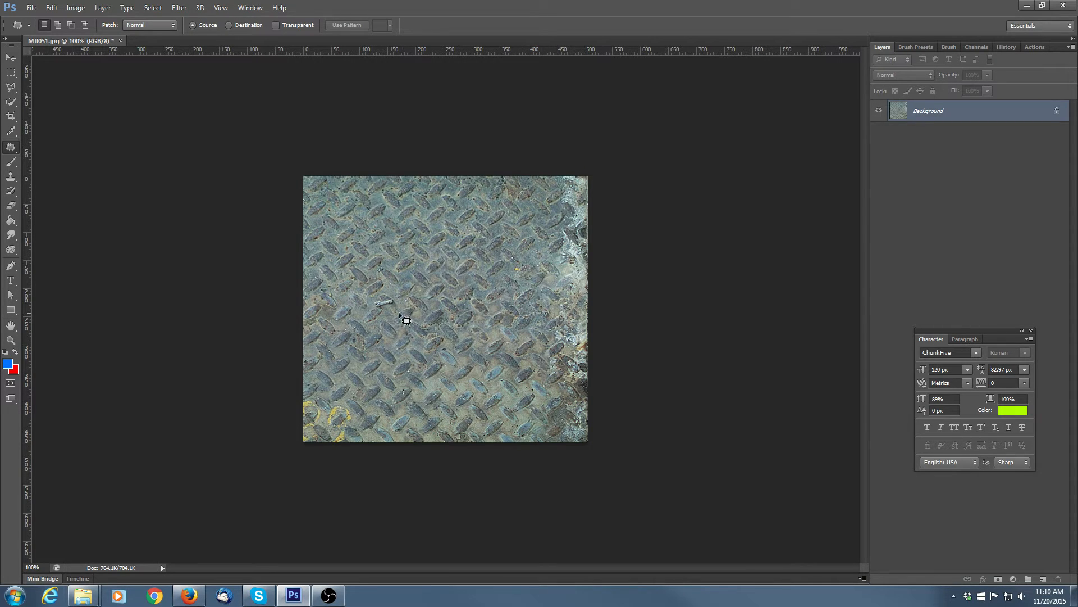
left_click(10, 339)
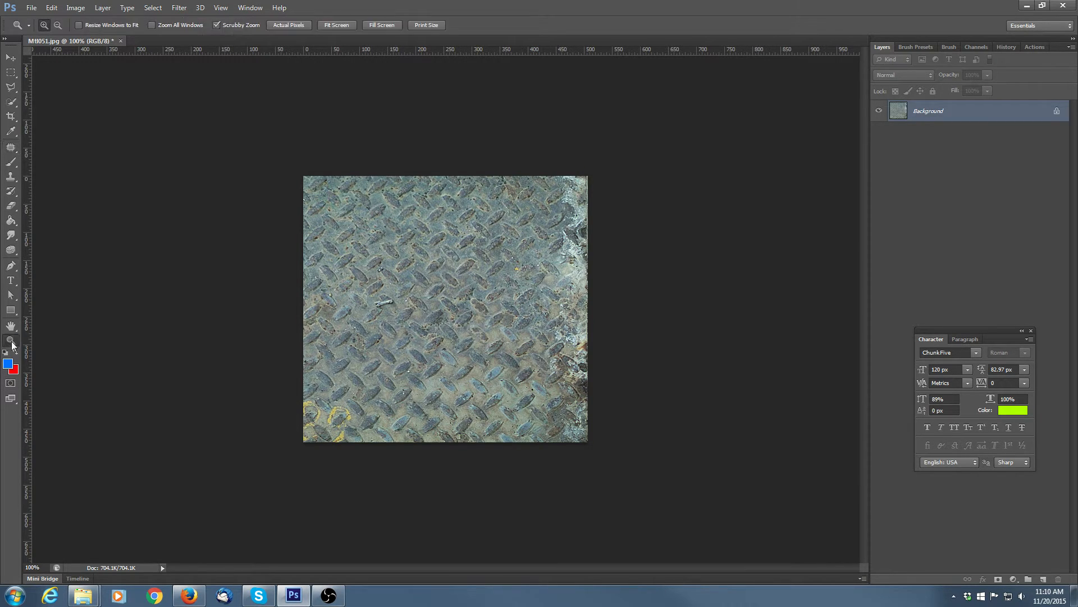
left_click(402, 319)
scroll(384, 326, "down", 1)
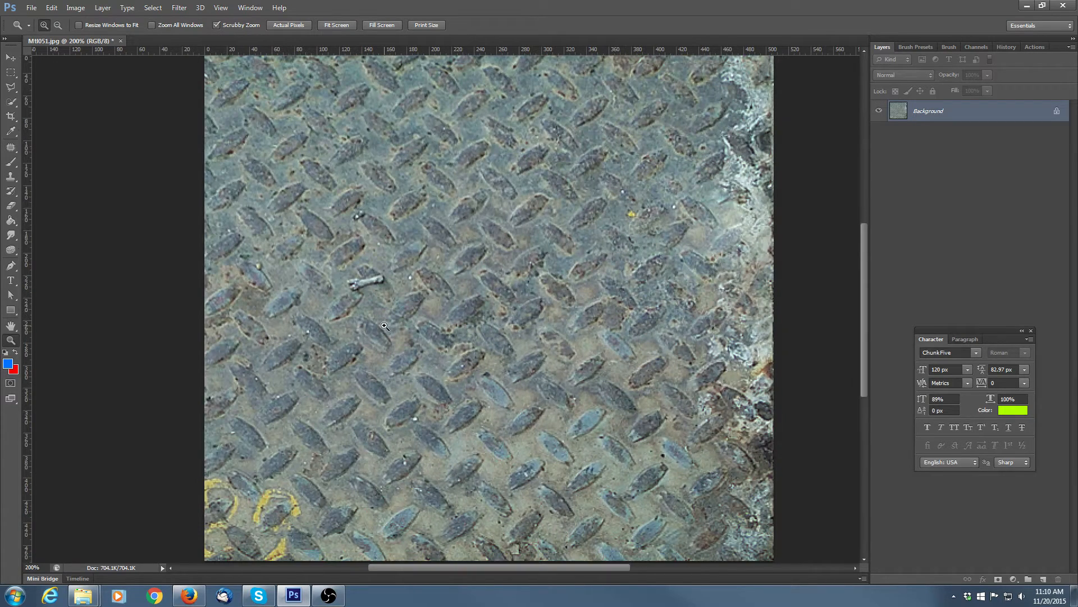
left_click(384, 326, "alt")
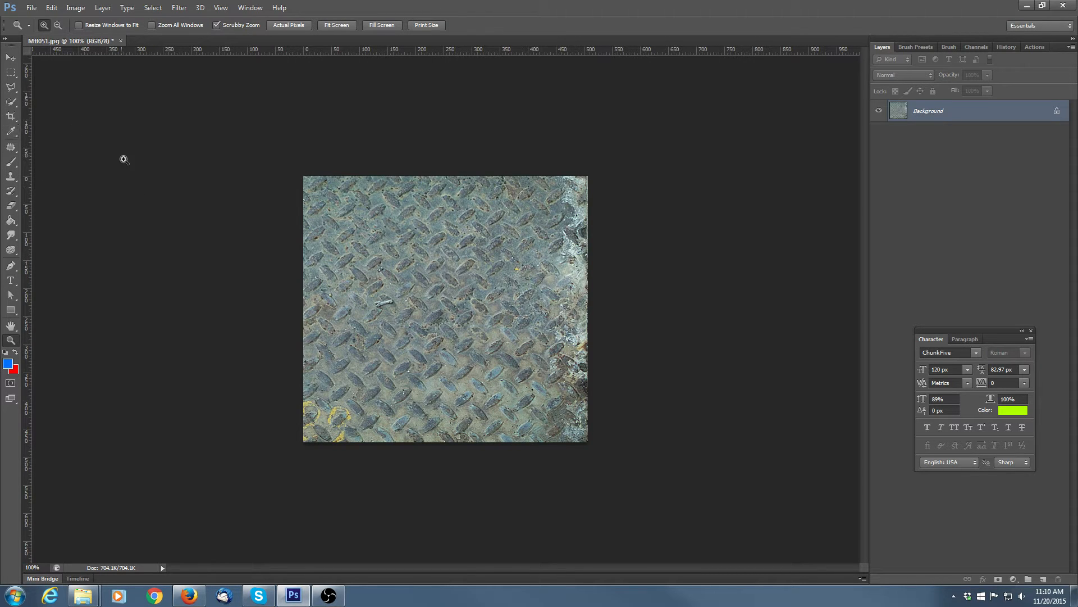
Step: Select the area around the small light metal piece left of the plate's centre with the freehand Lasso tool
left_click_drag(12, 88, 78, 86)
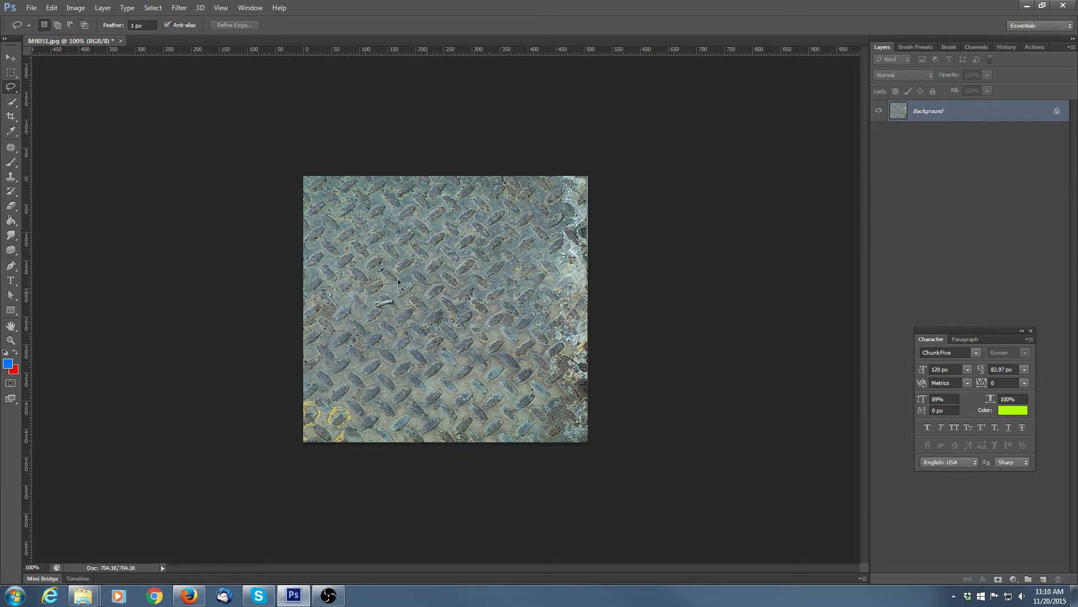
left_click_drag(398, 279, 399, 280)
right_click(397, 321)
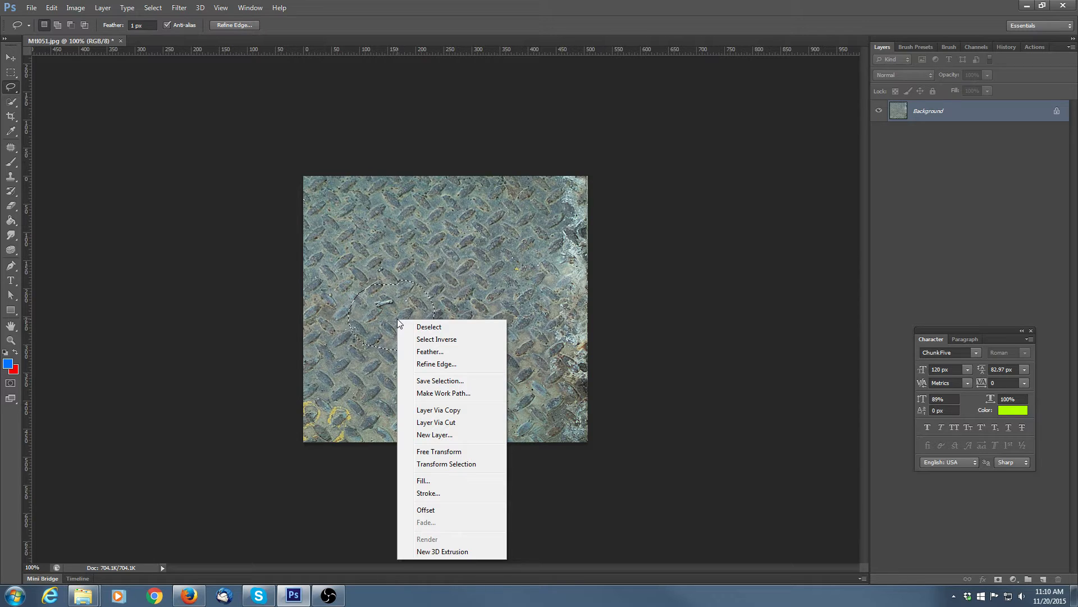
left_click(436, 480)
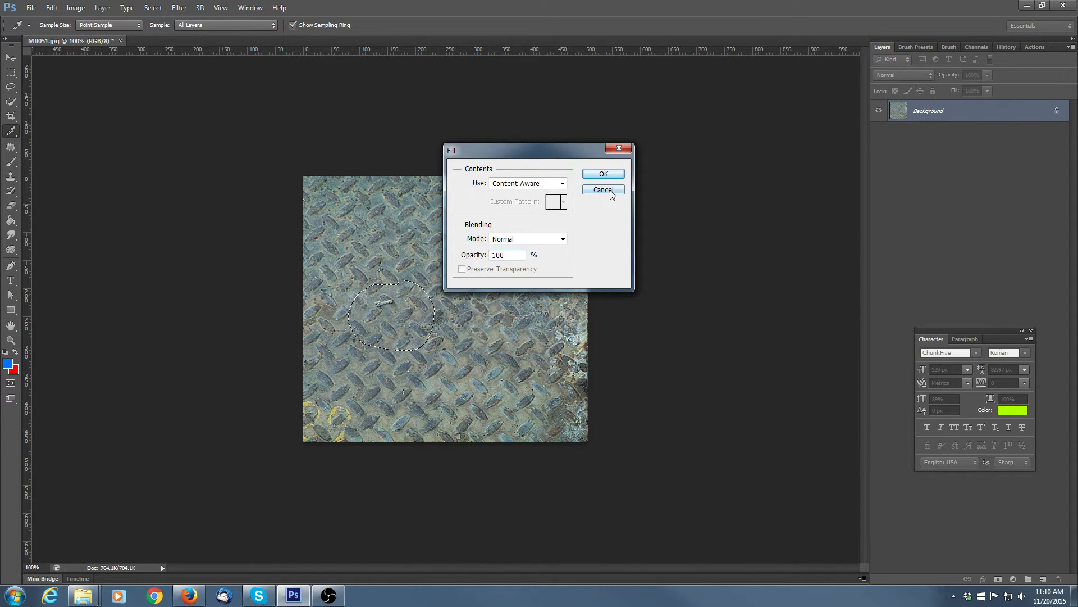
left_click(610, 190)
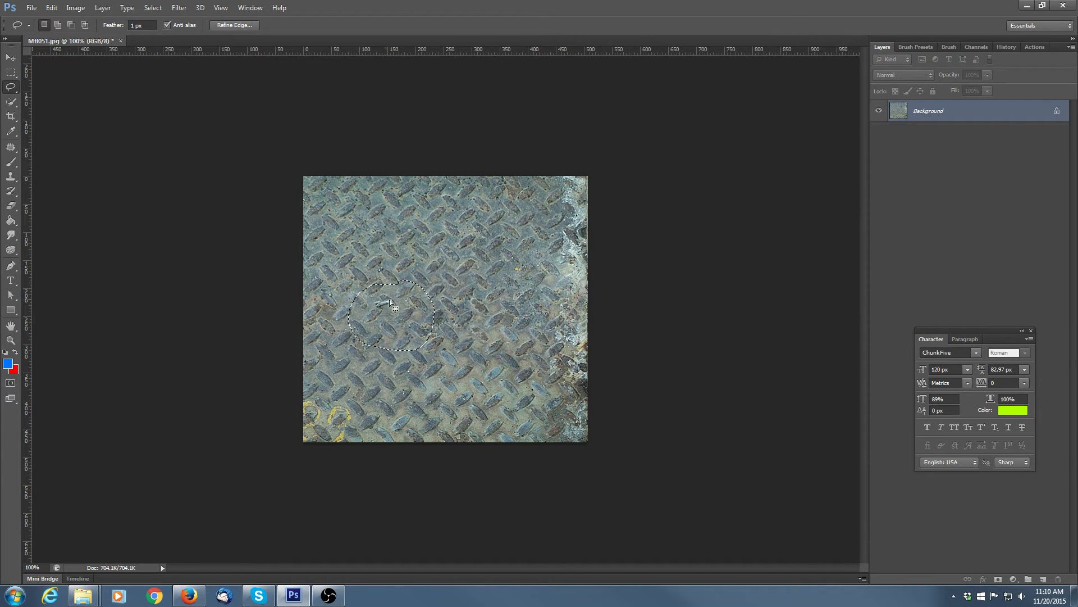
Step: Fill the selected area using Content-Aware in Normal mode at 100% opacity and deselect it
right_click(406, 316)
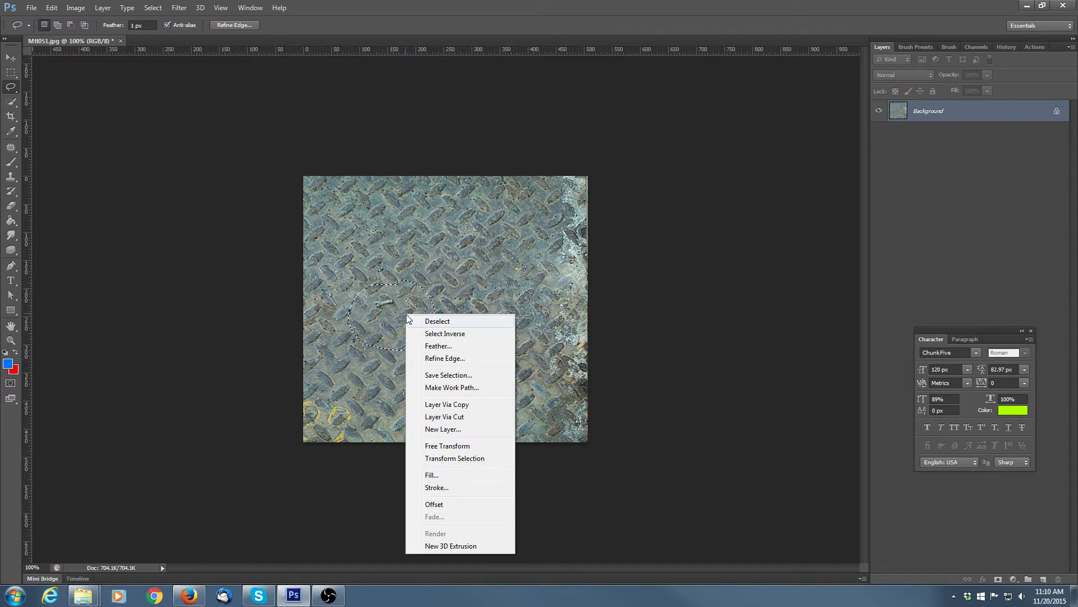
left_click(461, 475)
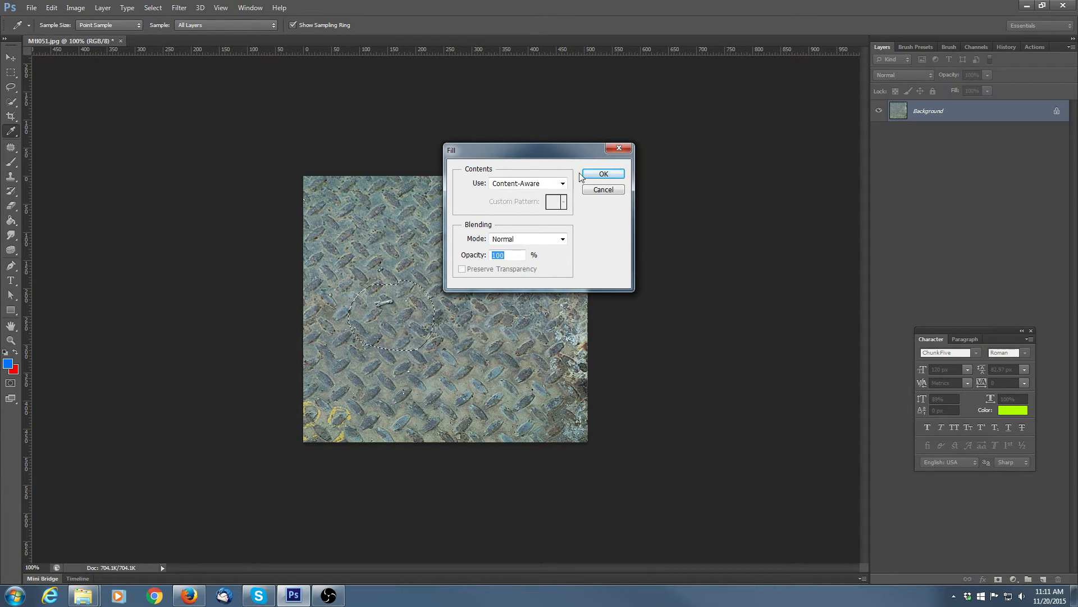
left_click(562, 182)
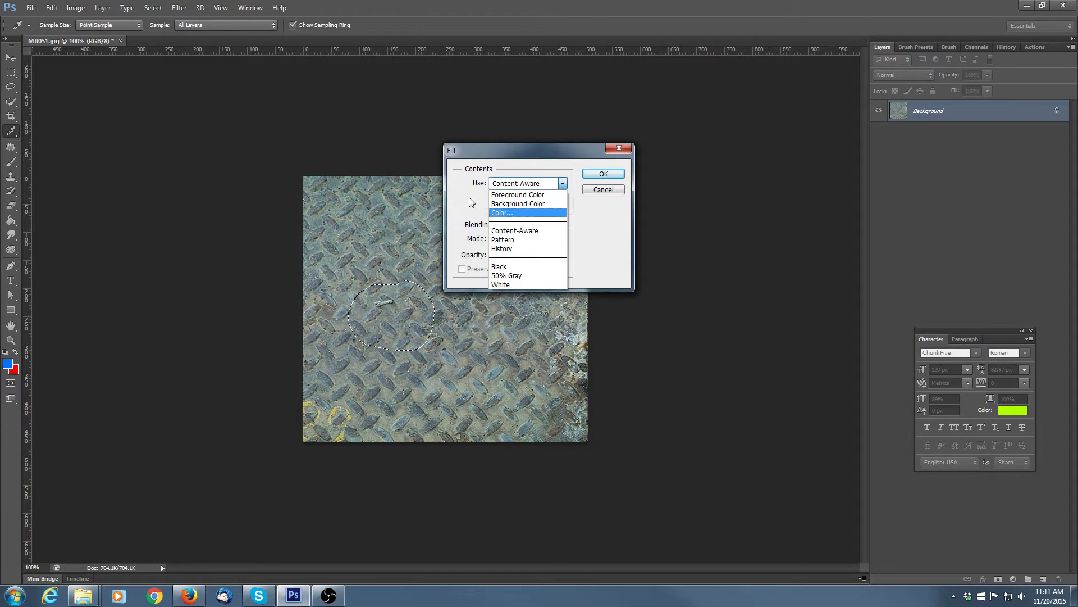
left_click(522, 231)
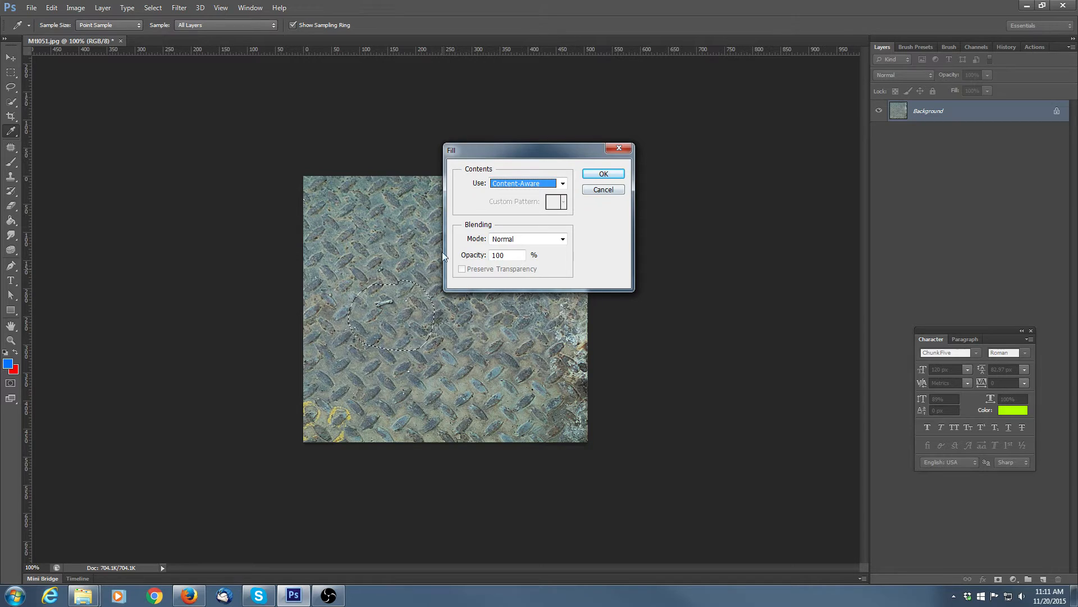
left_click(603, 174)
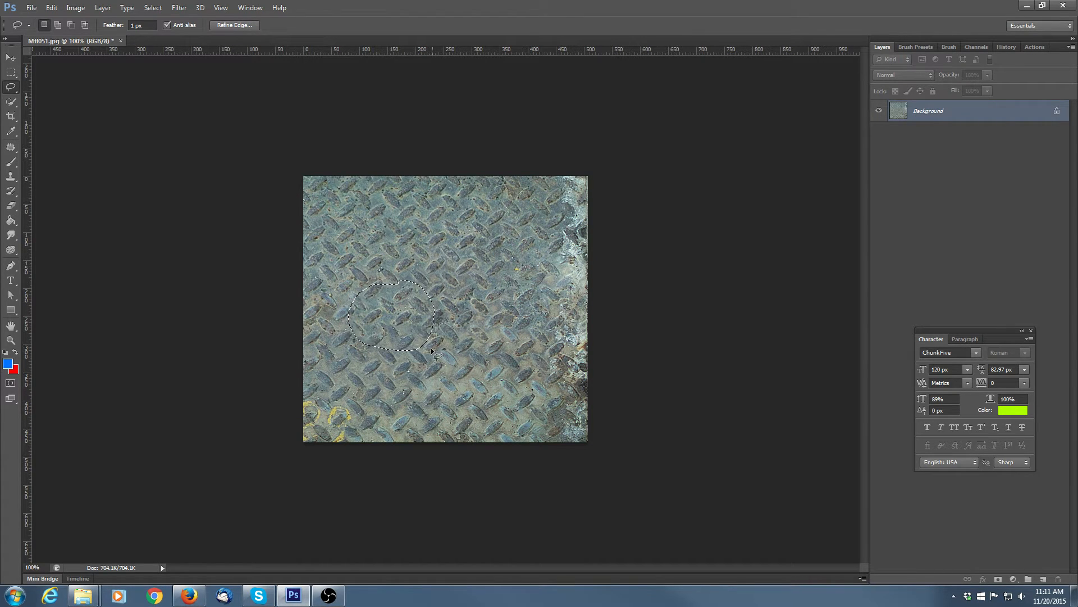
left_click(460, 328)
Step: Close Mtl051.jpg without saving its changes and open the rusty hatch photo Mtl089.jpg
left_click(121, 41)
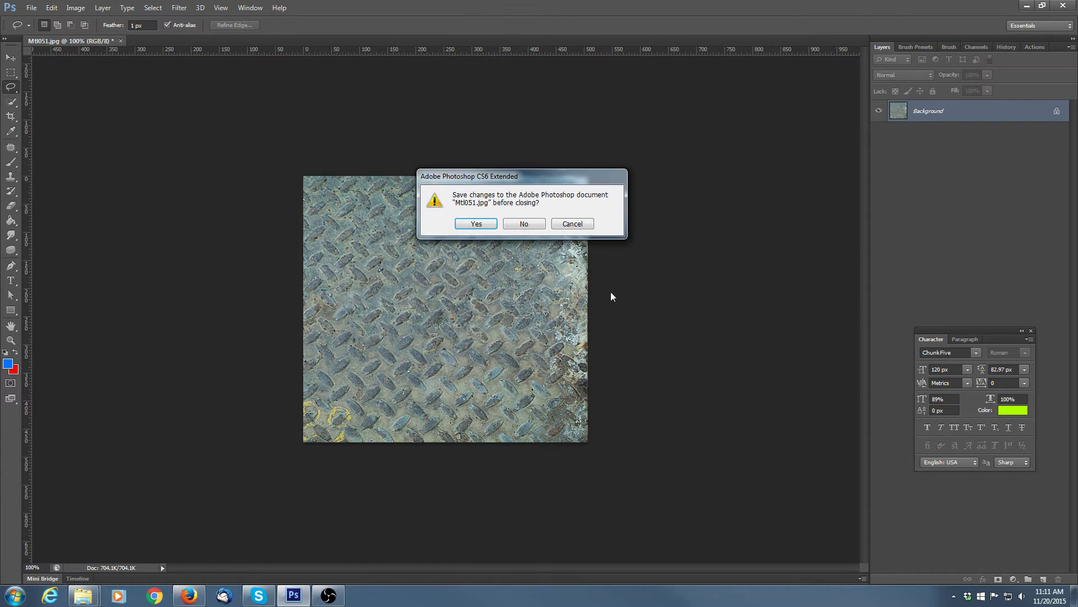
left_click(524, 224)
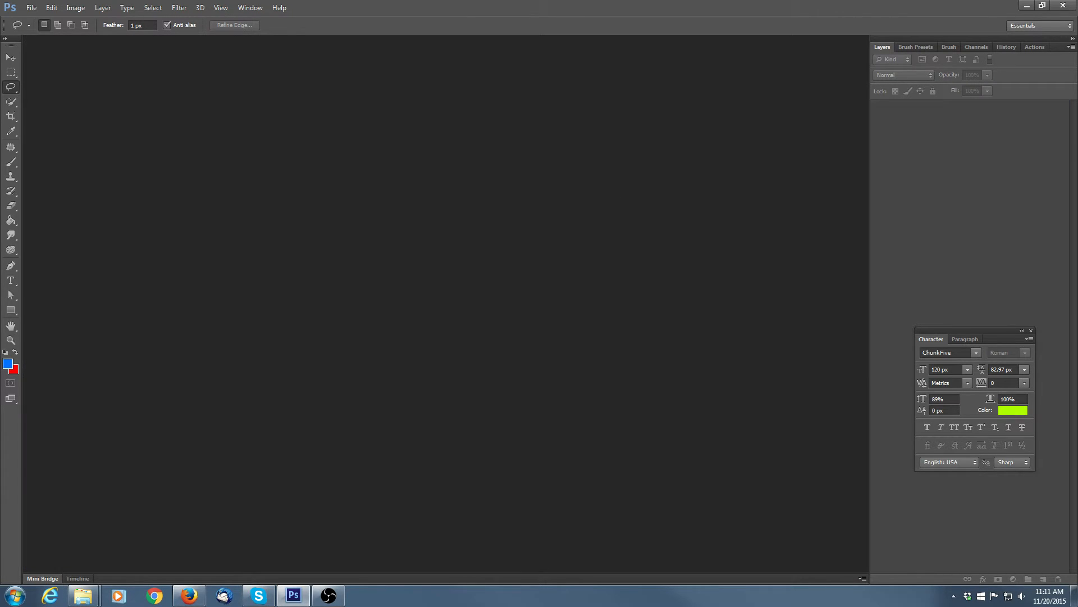
key("alt+Tab")
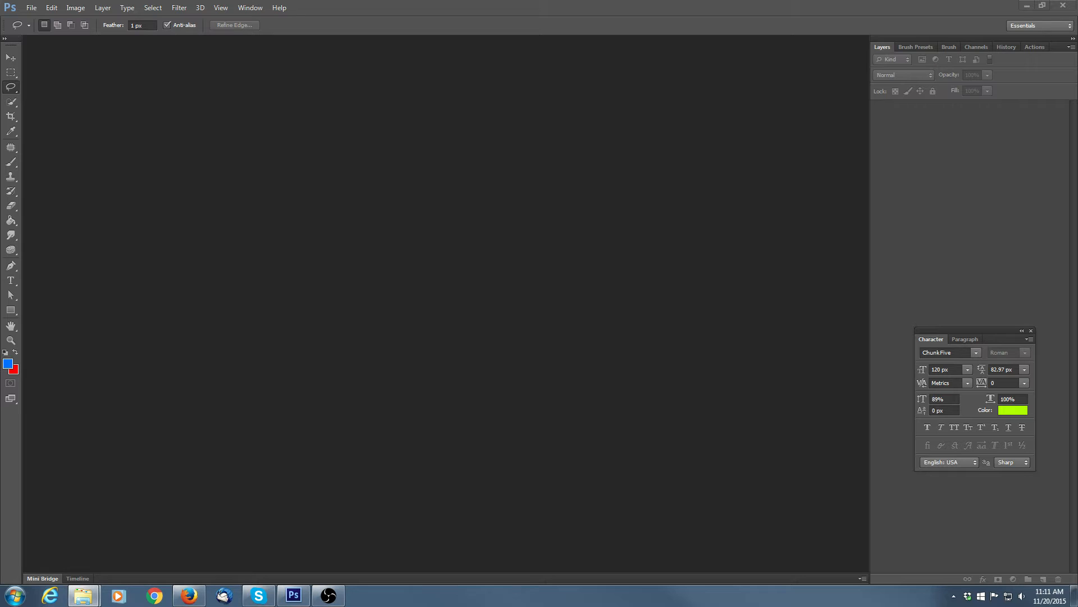
left_click_drag(836, 308, 447, 271)
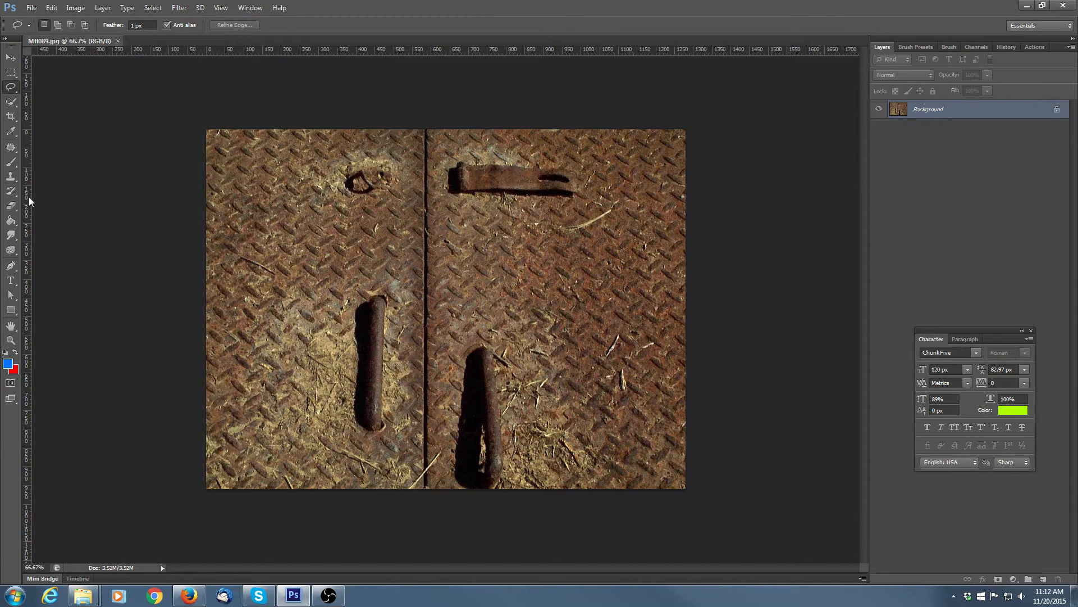
Step: Draw a Perspective Crop frame covering the whole hatch photo
left_click(14, 119)
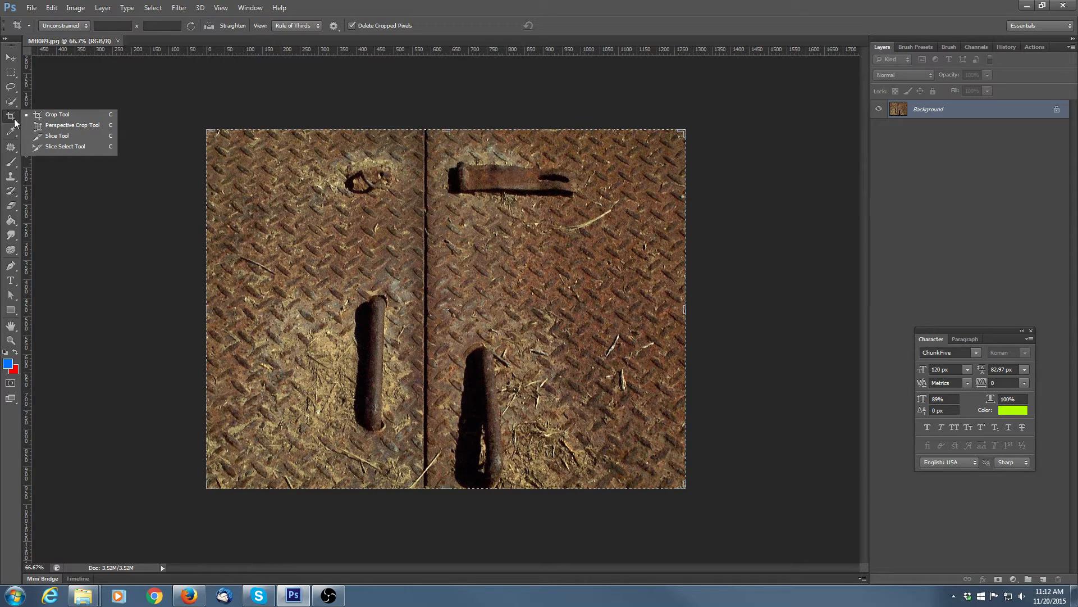
left_click(61, 125)
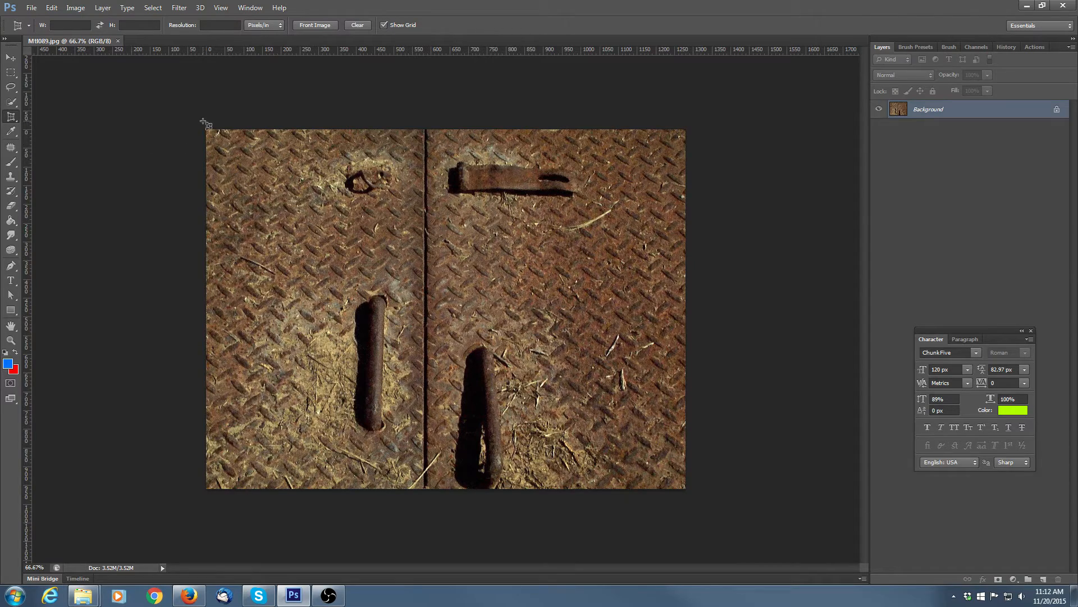
left_click_drag(202, 120, 835, 537)
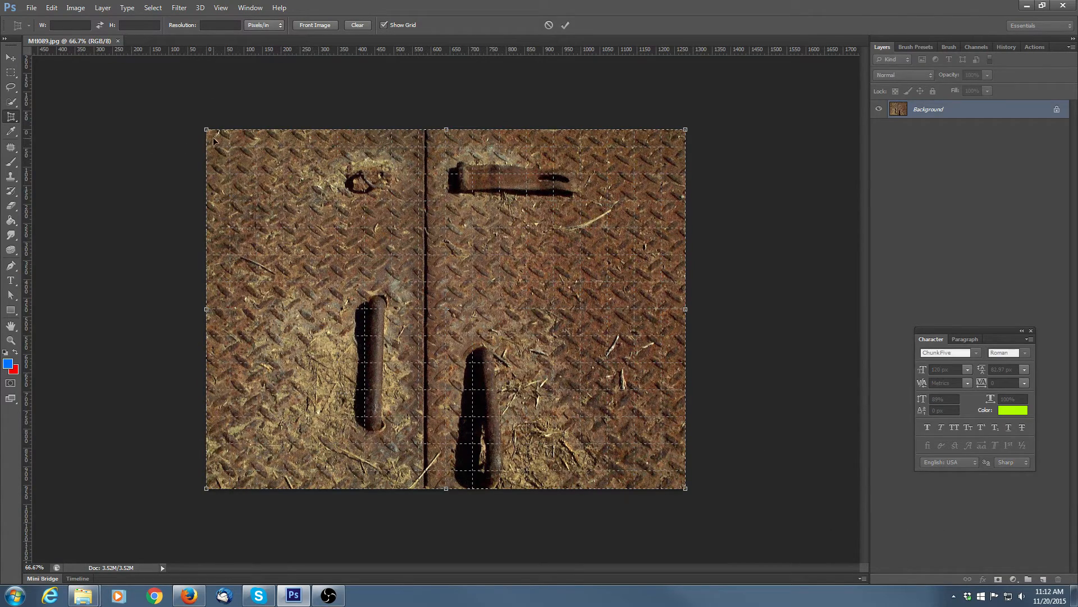
Step: Slant the crop frame's left side along the plate pattern, moving its upper corner well inward and its lower corner slightly inward
left_click_drag(209, 132, 246, 129)
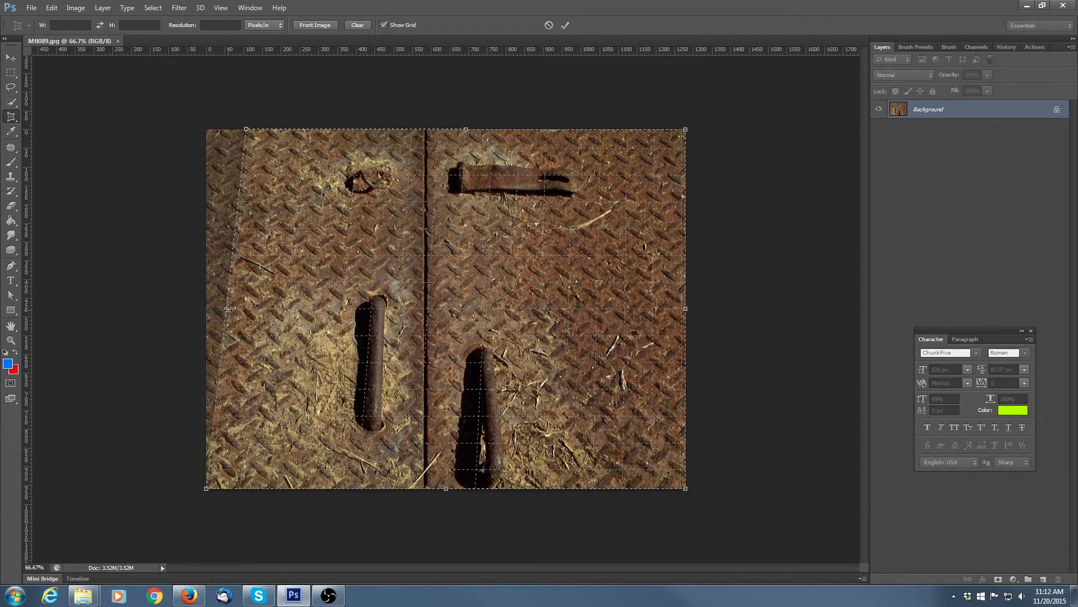
left_click_drag(227, 308, 239, 311)
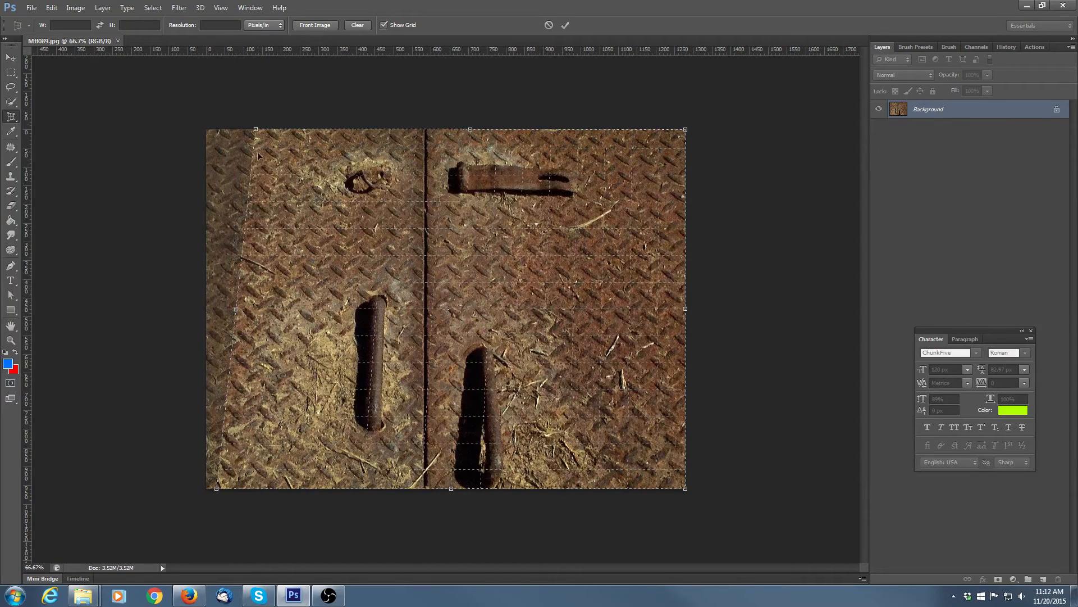
left_click_drag(256, 130, 267, 129)
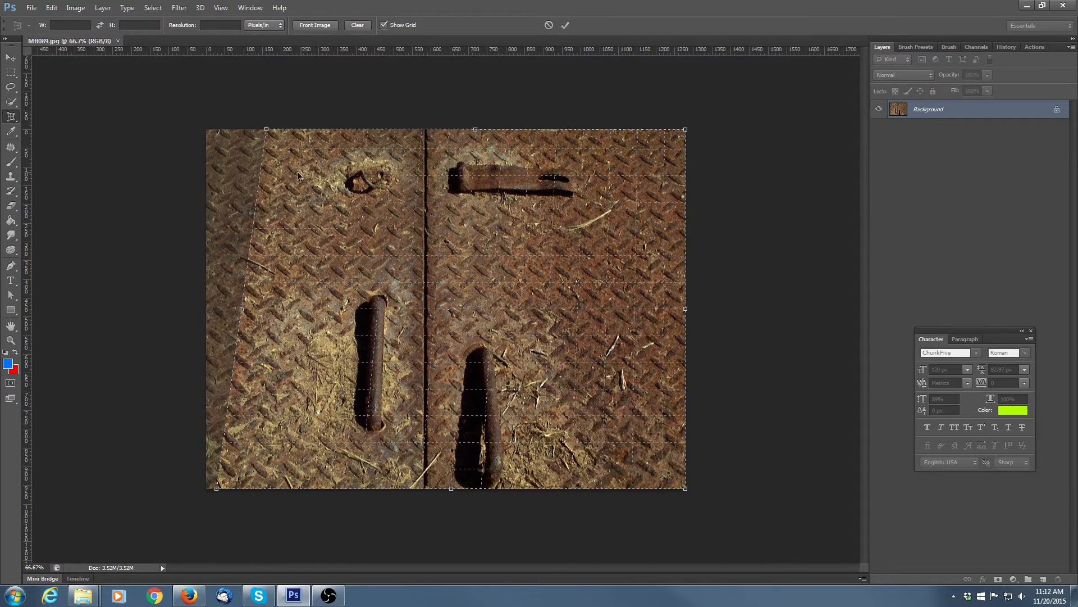
Step: Slant the crop frame's right side along the plate pattern, raise its lower-left corner slightly and apply the perspective crop
left_click_drag(685, 130, 625, 134)
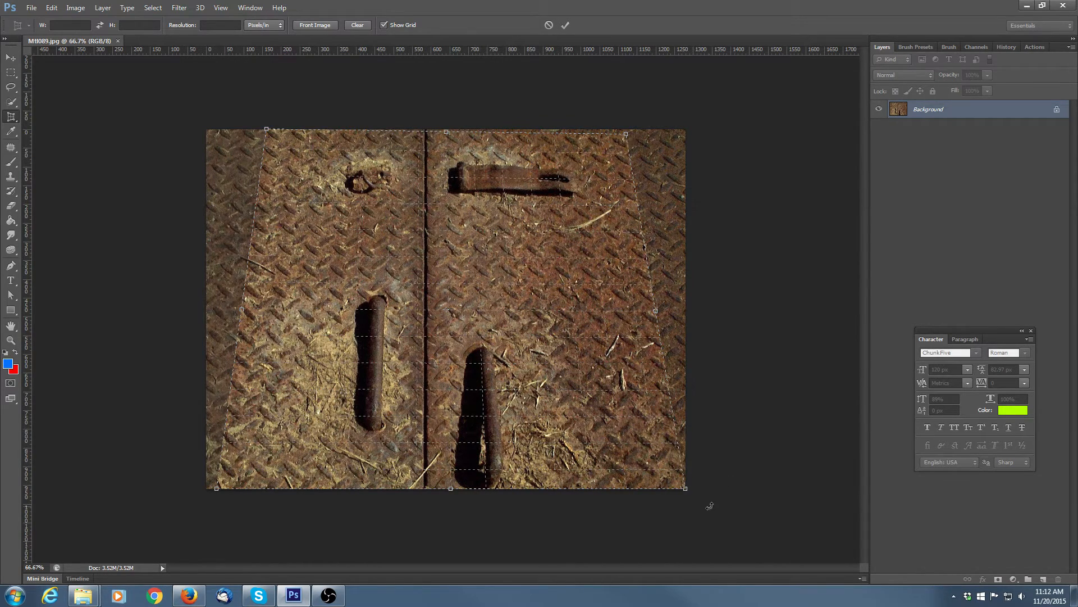
left_click_drag(684, 488, 674, 488)
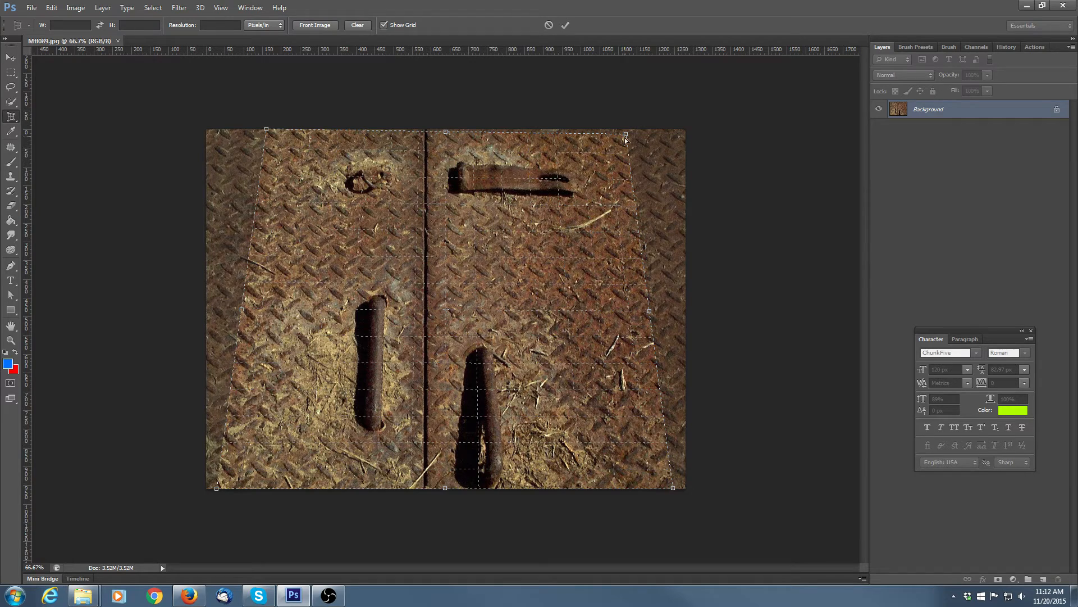
left_click_drag(626, 134, 615, 134)
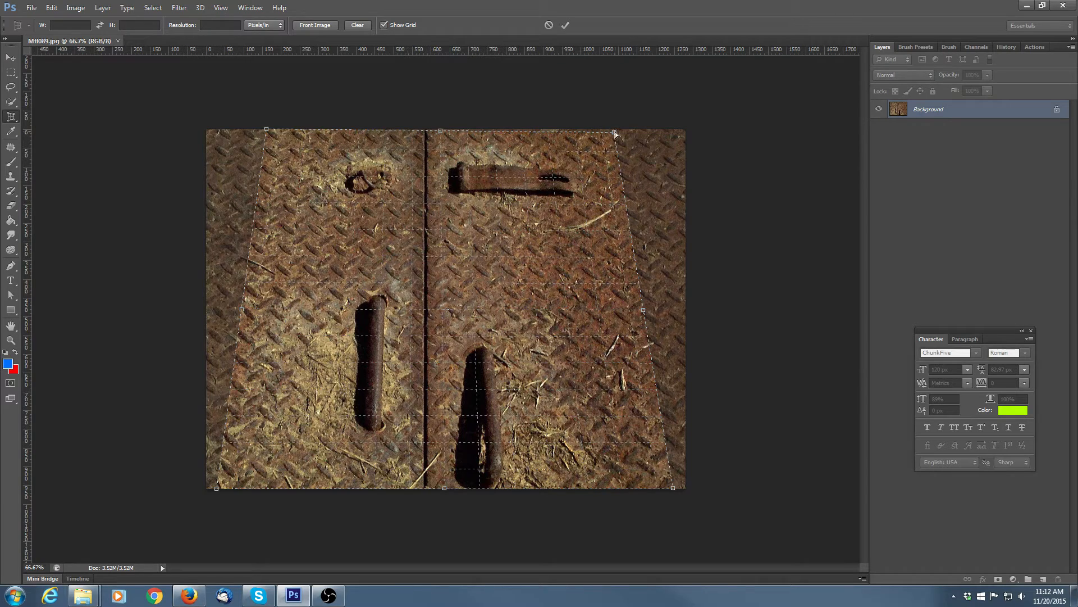
left_click_drag(615, 134, 612, 135)
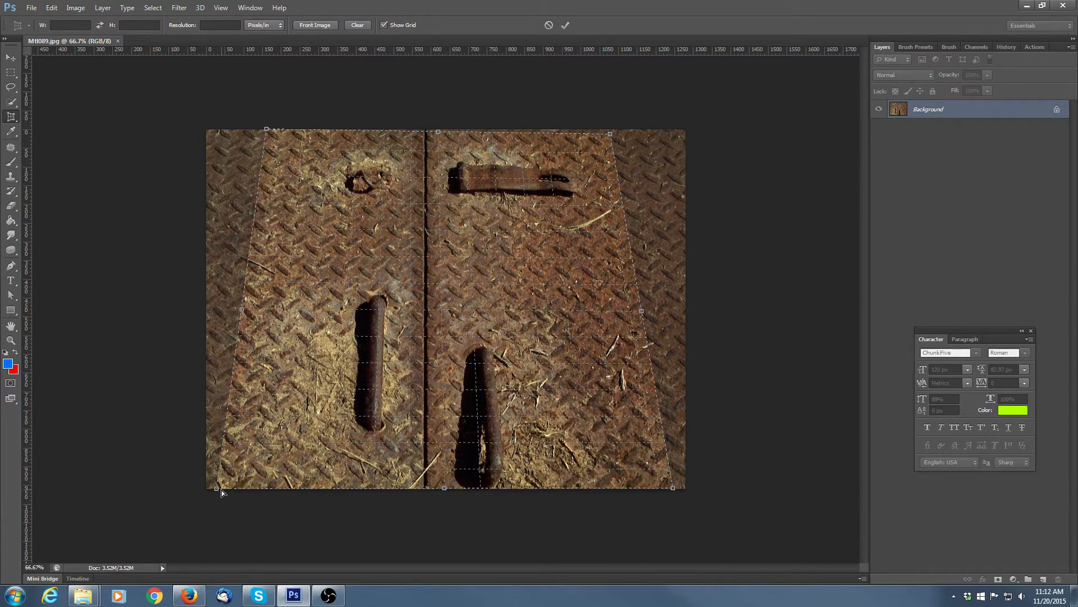
left_click_drag(222, 492, 222, 481)
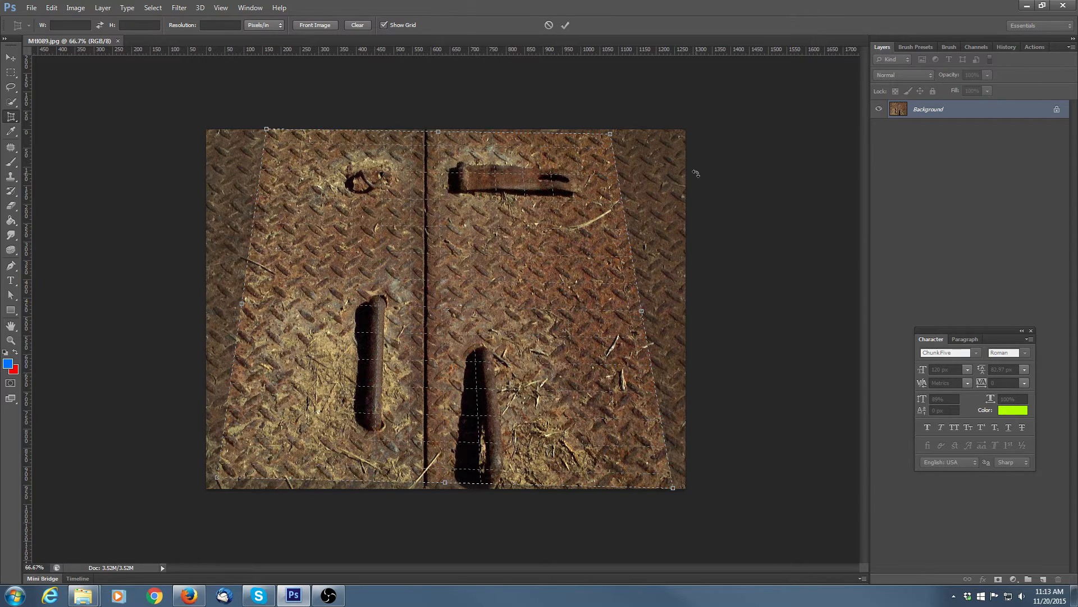
key("Return")
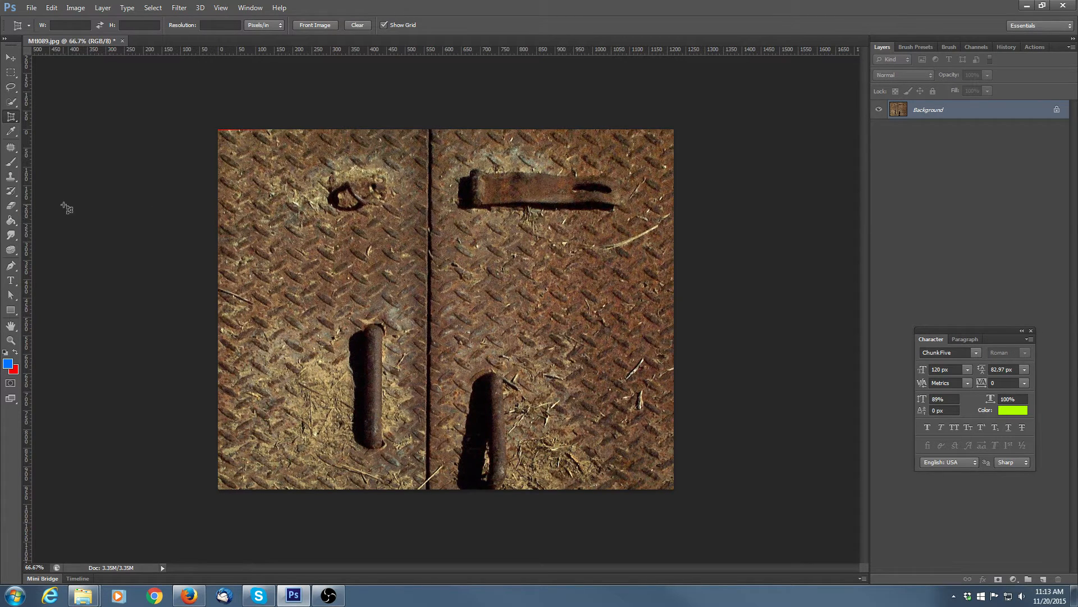
Step: Patch out the handle on the left hatch plate with the Patch tool, sampling clean tread texture from the right plate
left_click(11, 147)
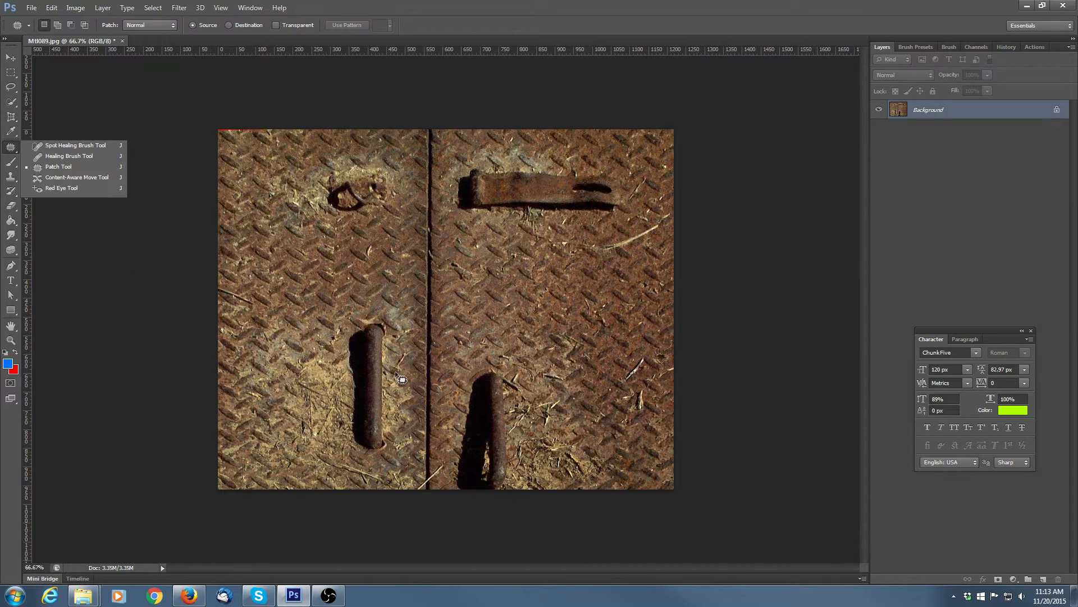
left_click(56, 170)
mouse_move(402, 352)
left_mouse_down()
mouse_move(388, 312)
mouse_move(343, 326)
mouse_move(332, 408)
mouse_move(342, 453)
mouse_move(391, 462)
mouse_move(396, 344)
left_mouse_up()
left_click_drag(370, 389, 609, 315)
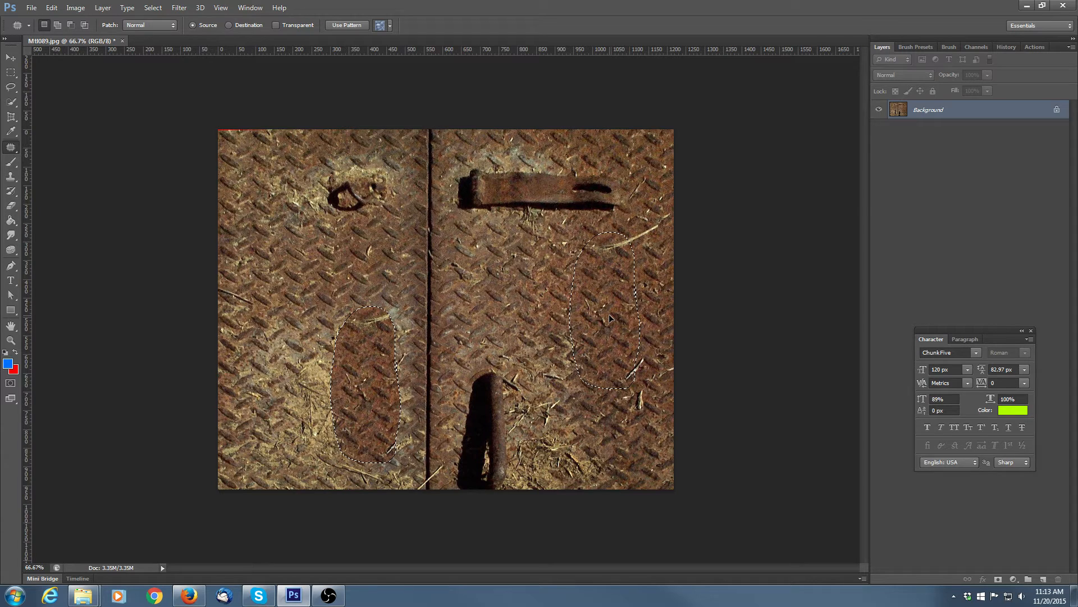
left_click_drag(609, 315, 609, 315)
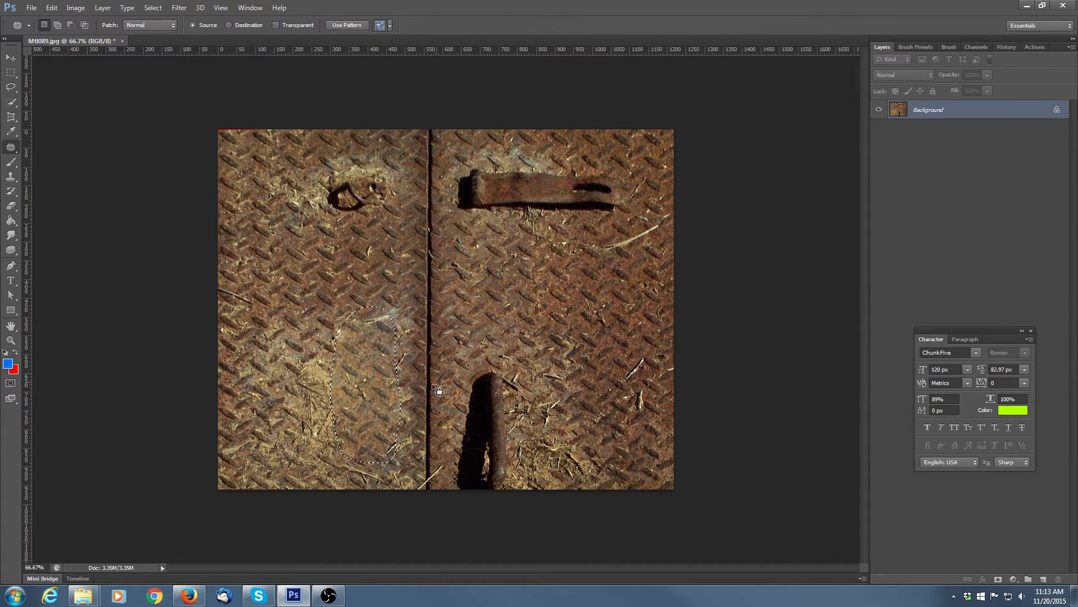
left_click_drag(389, 163, 321, 159)
mouse_move(294, 215)
left_mouse_down()
mouse_move(333, 232)
mouse_move(395, 229)
mouse_move(405, 186)
mouse_move(390, 164)
left_mouse_up()
right_click(348, 188)
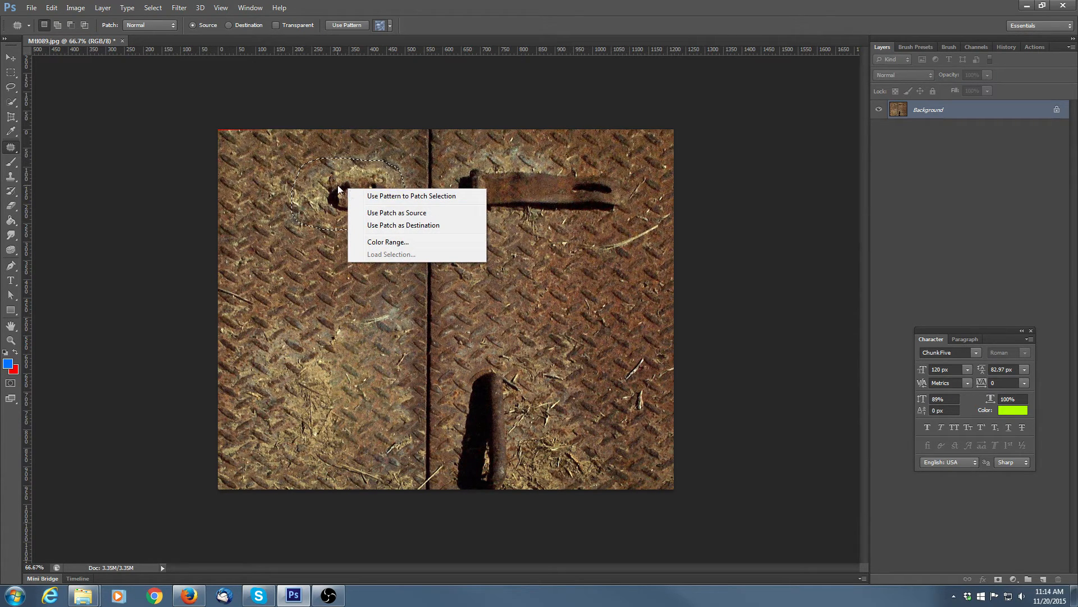
left_click(328, 186)
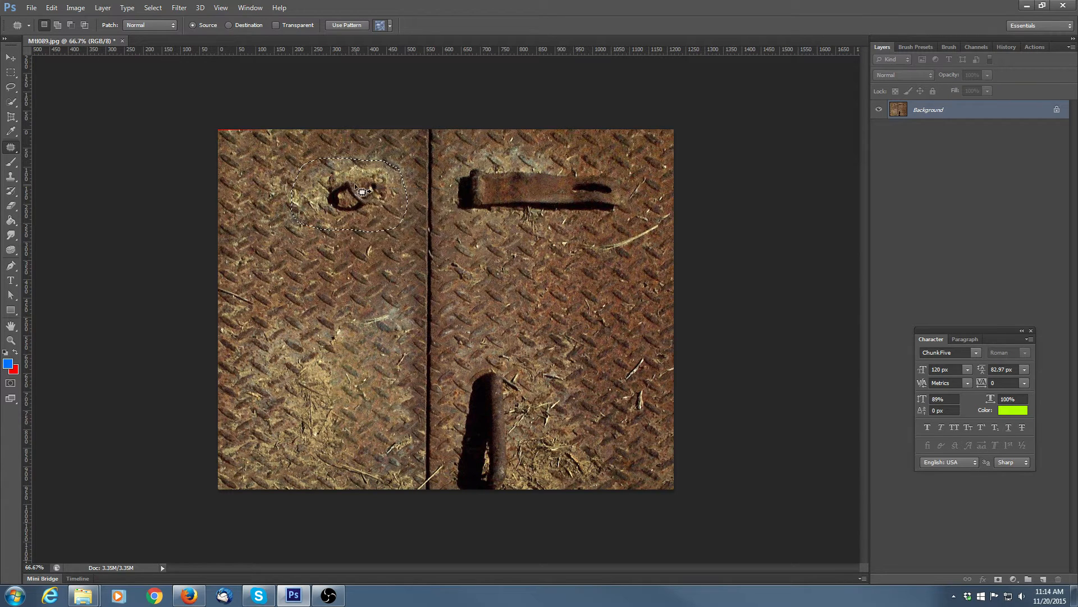
right_click(360, 189)
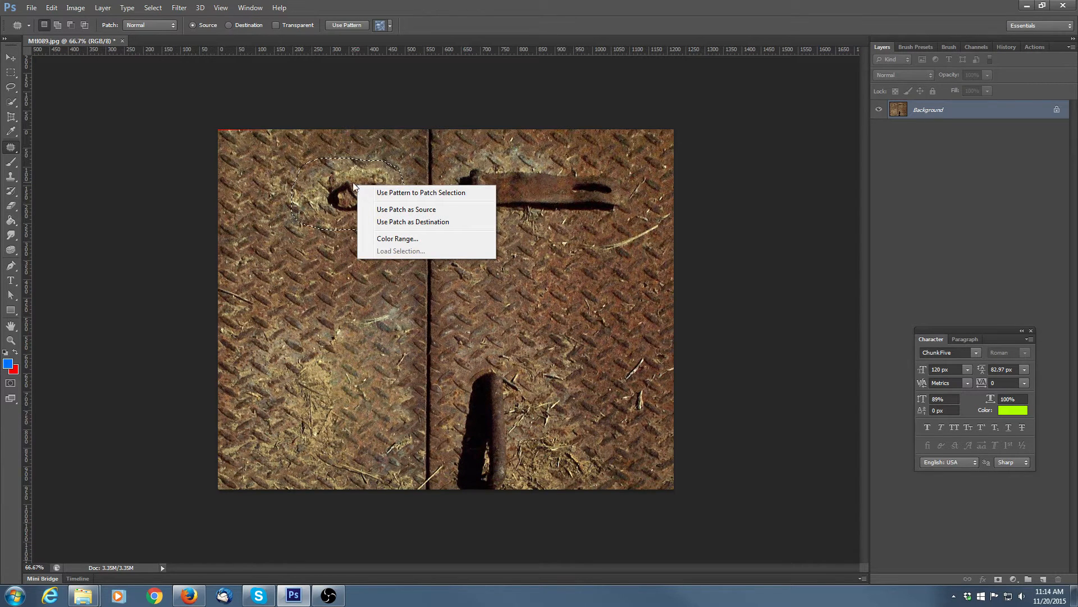
left_click(352, 182)
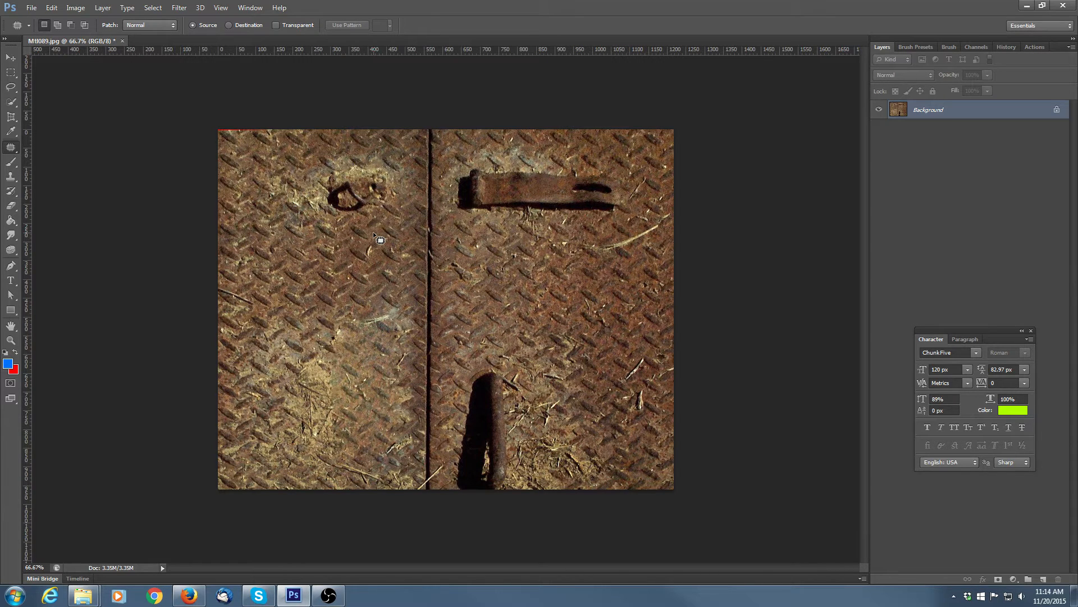
left_click(1071, 48)
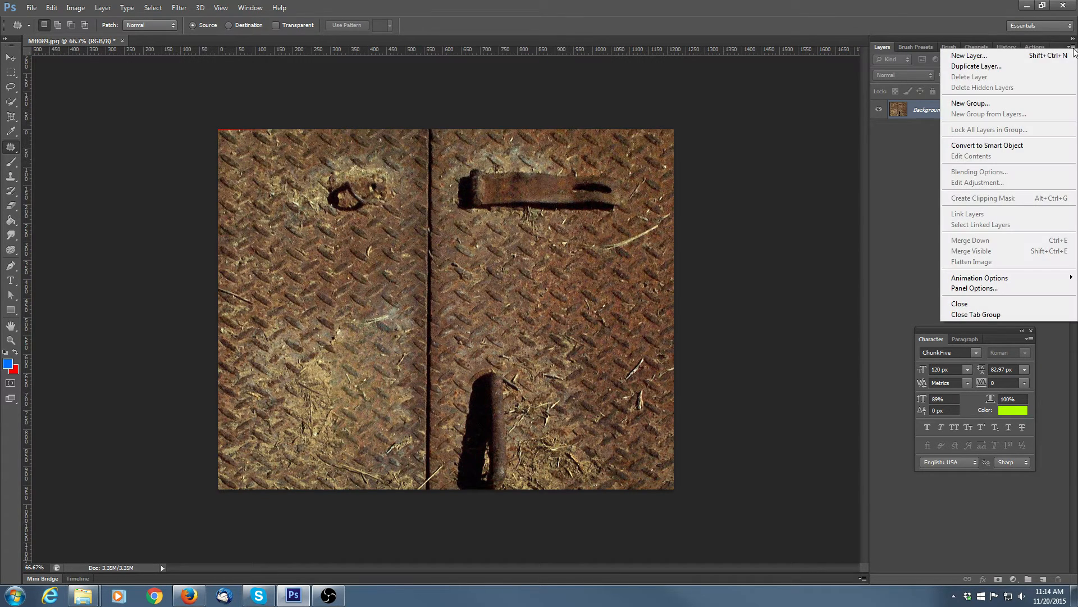
left_click(528, 257)
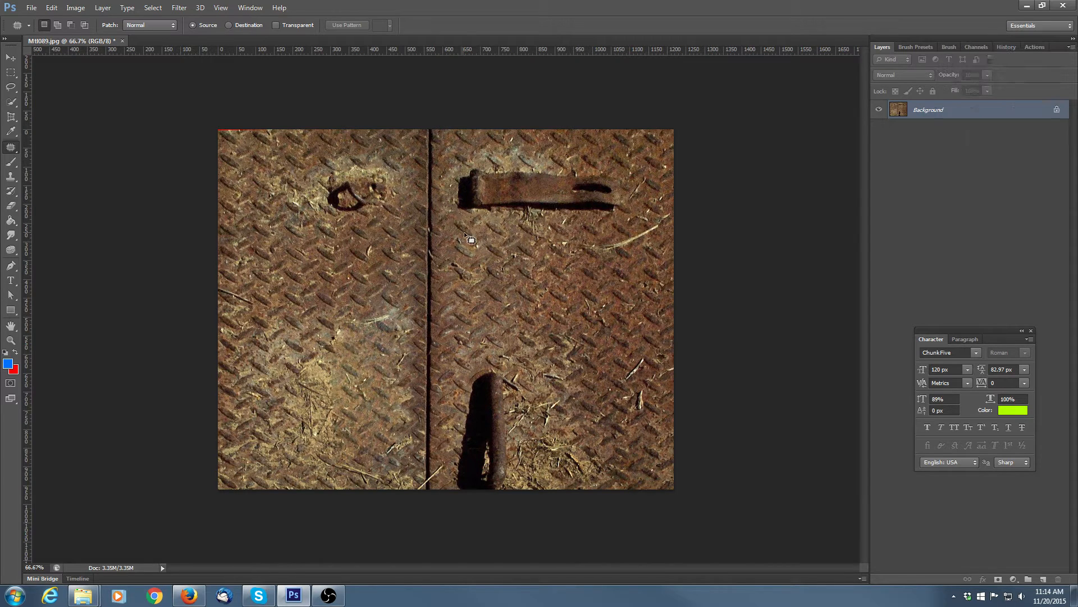
mouse_move(464, 231)
left_mouse_down()
mouse_move(646, 219)
mouse_move(568, 155)
mouse_move(507, 156)
left_mouse_up()
right_click(508, 156)
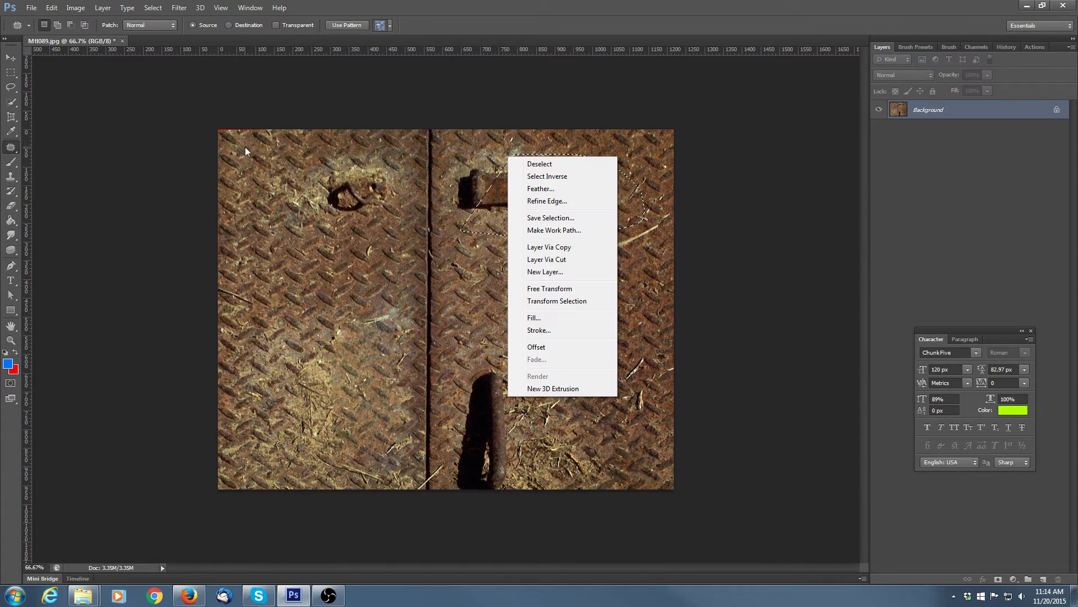
Step: Lasso the latch hole on the left plate, fill it with Content-Aware in Normal mode at 100% opacity and deselect it
left_click(11, 87)
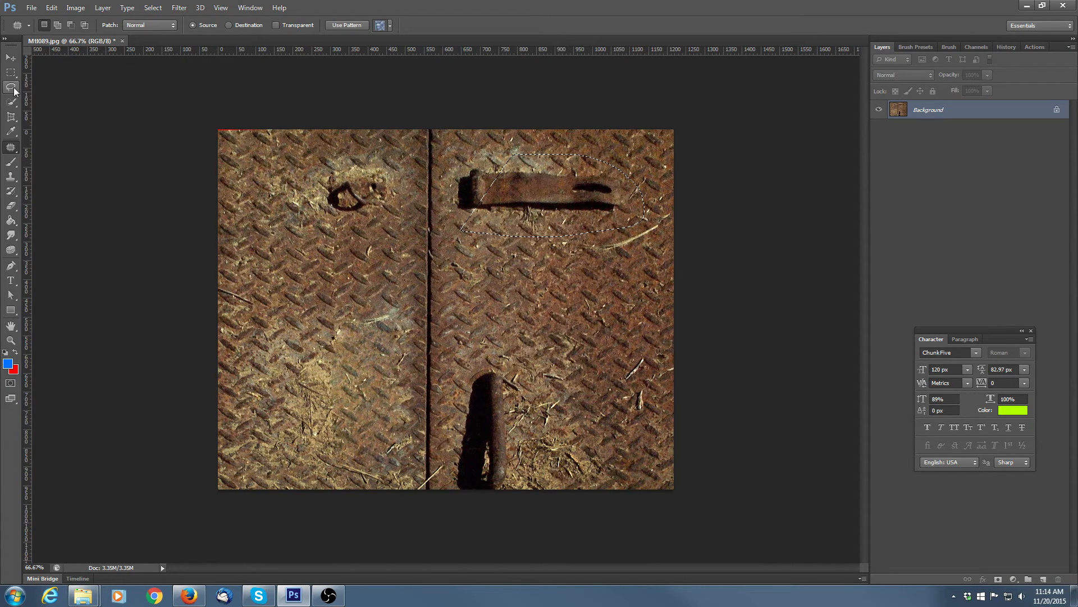
left_click(378, 172)
mouse_move(282, 185)
left_mouse_down()
mouse_move(289, 210)
mouse_move(400, 219)
left_mouse_up()
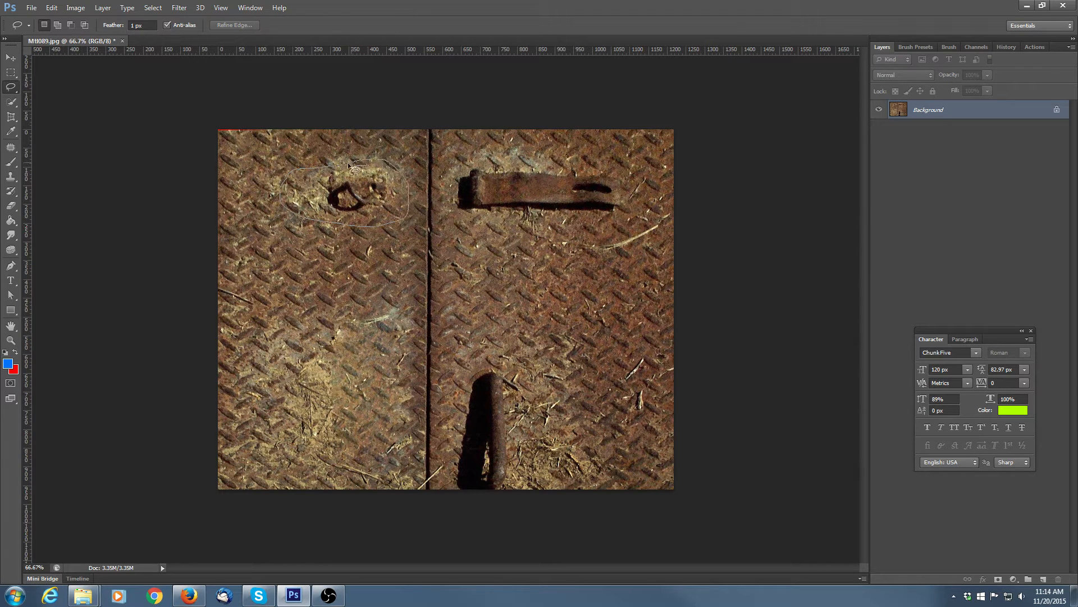
left_click_drag(350, 166, 353, 164)
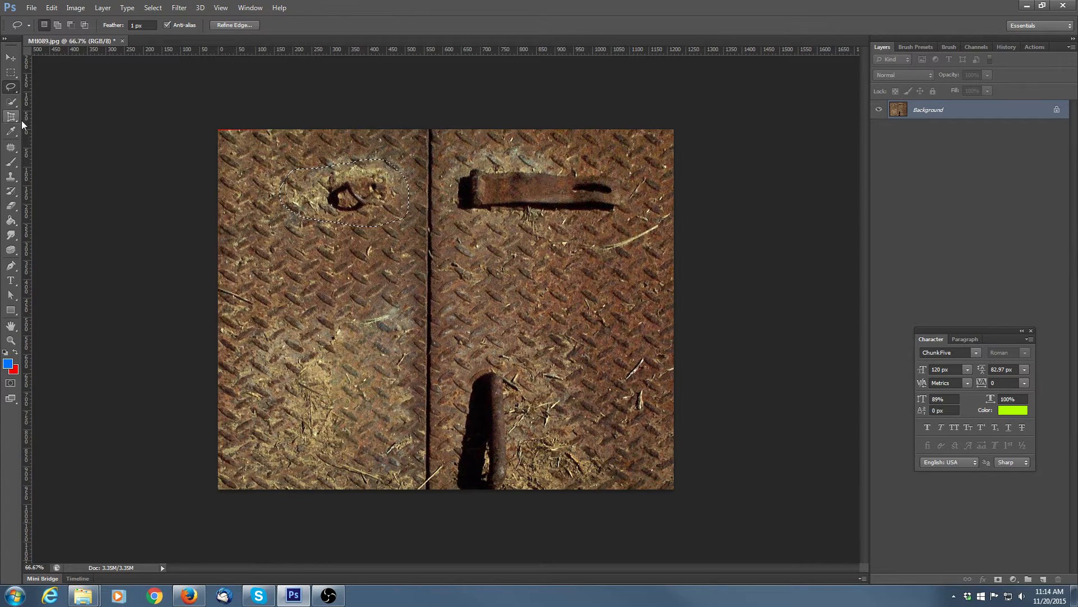
right_click(367, 196)
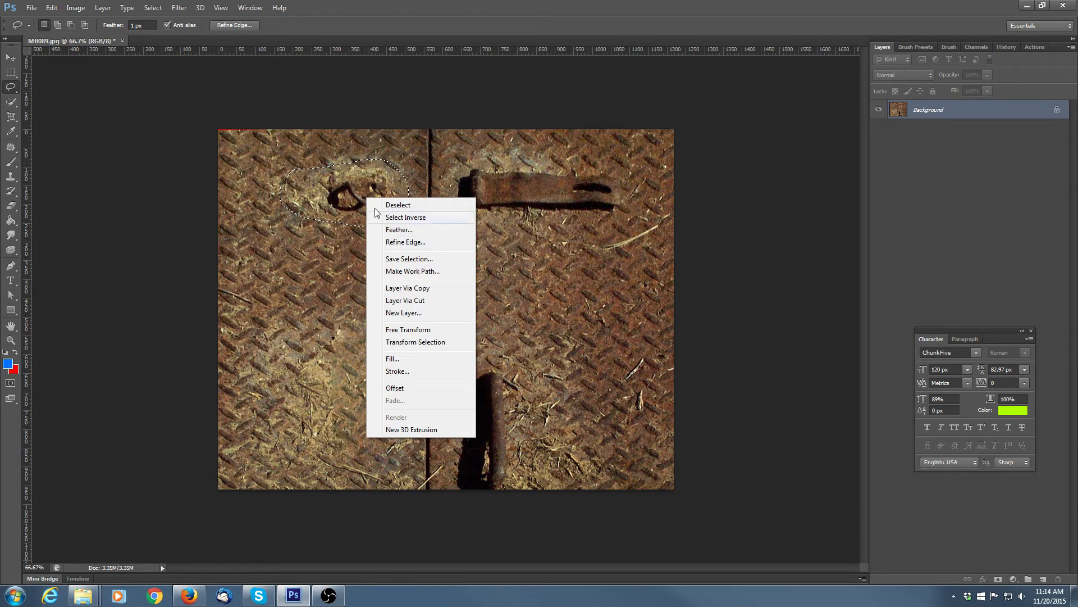
left_click(393, 359)
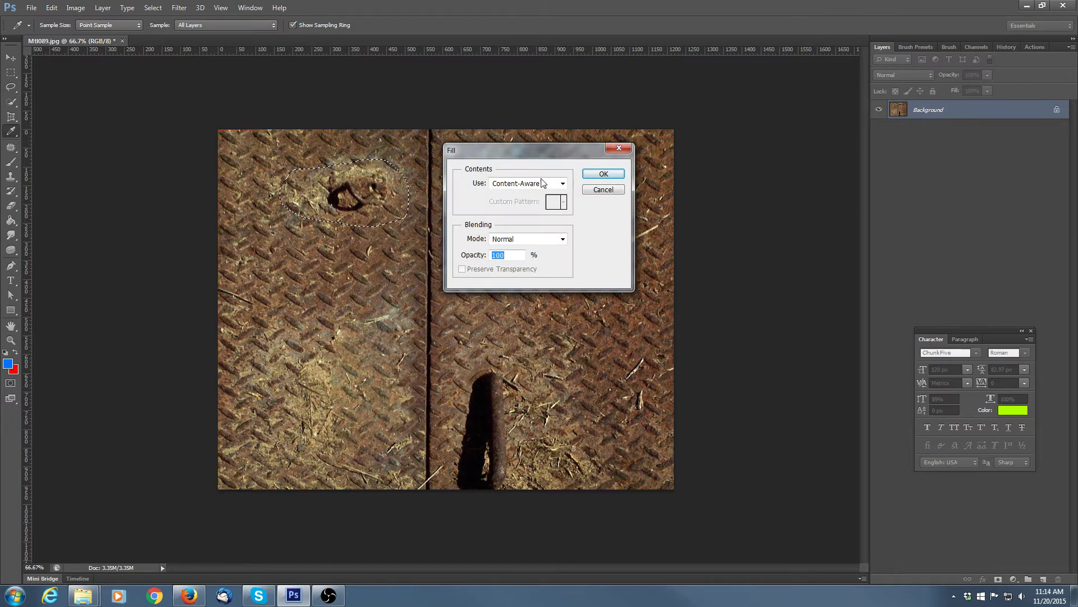
left_click(606, 177)
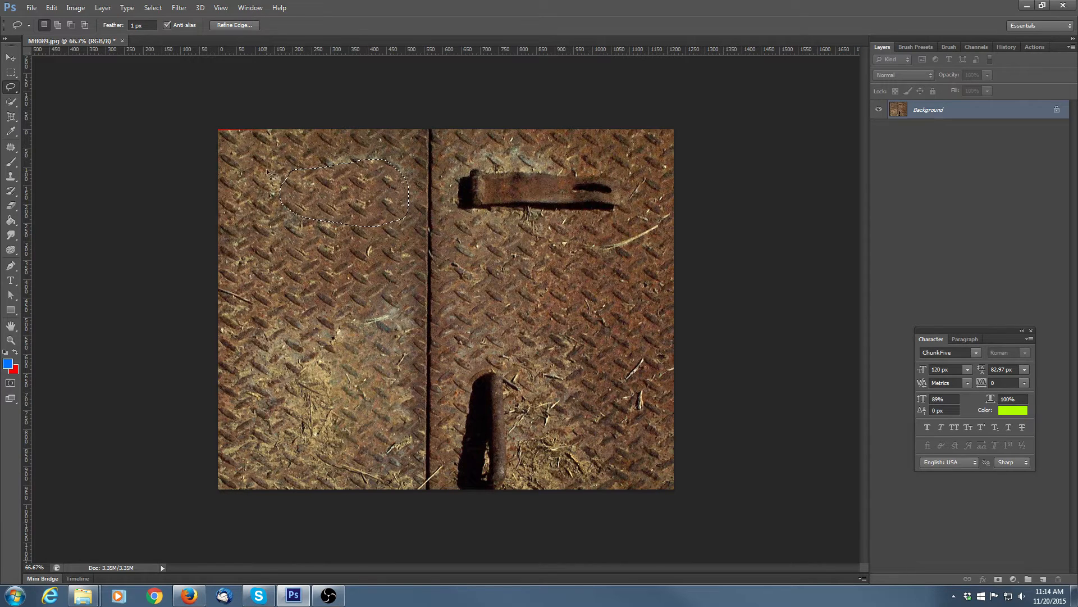
key("ctrl+d")
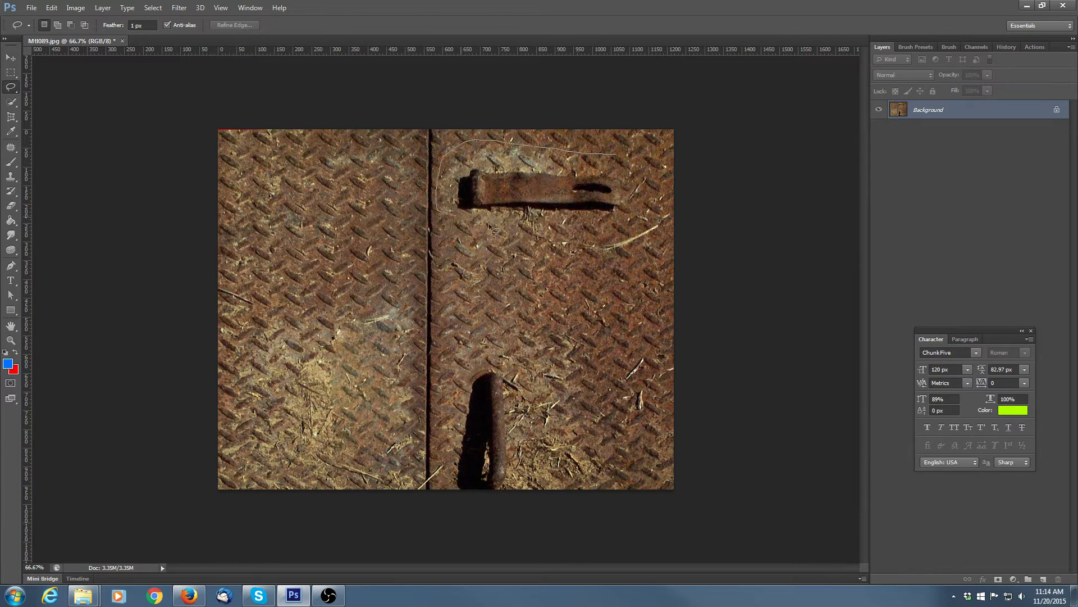
Step: Lasso the metal hasp strap at the top of the right plate, fill it with Content-Aware and deselect it
left_click_drag(618, 187, 618, 191)
right_click(552, 205)
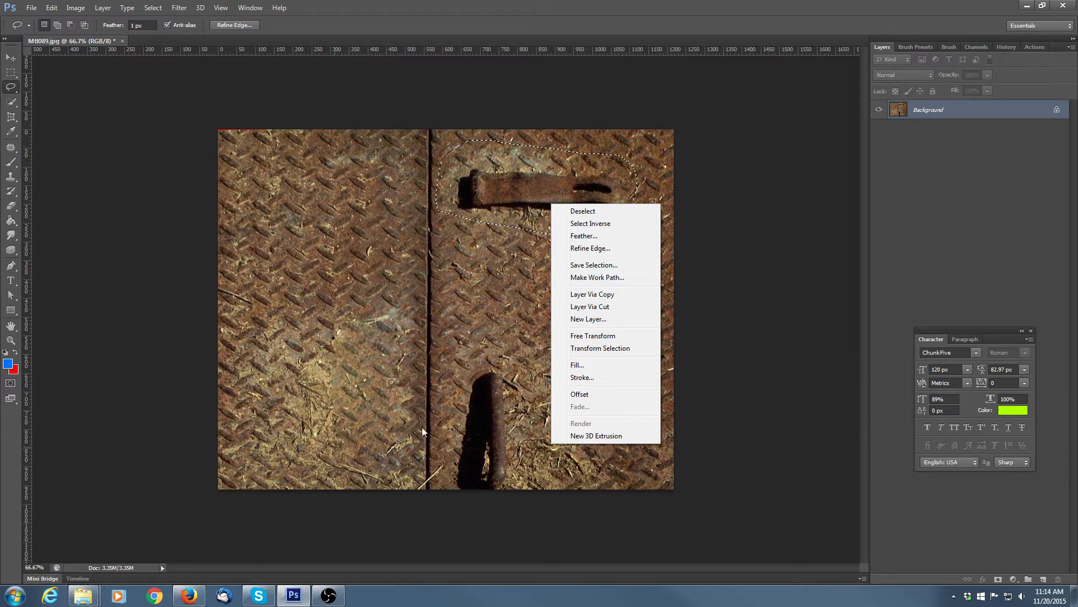
left_click(578, 364)
left_click(604, 191)
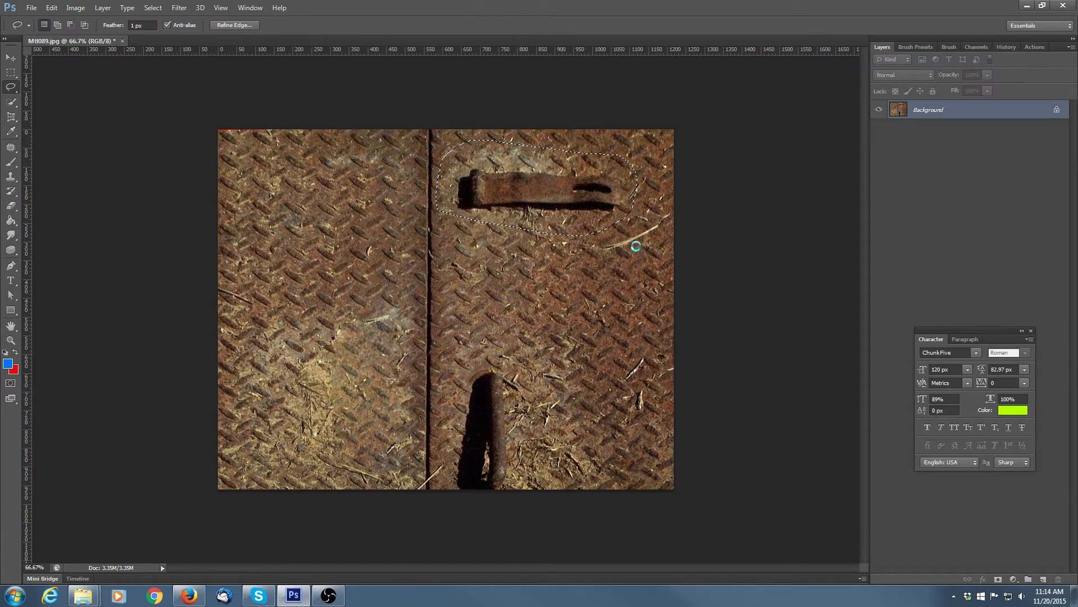
key("ctrl+d")
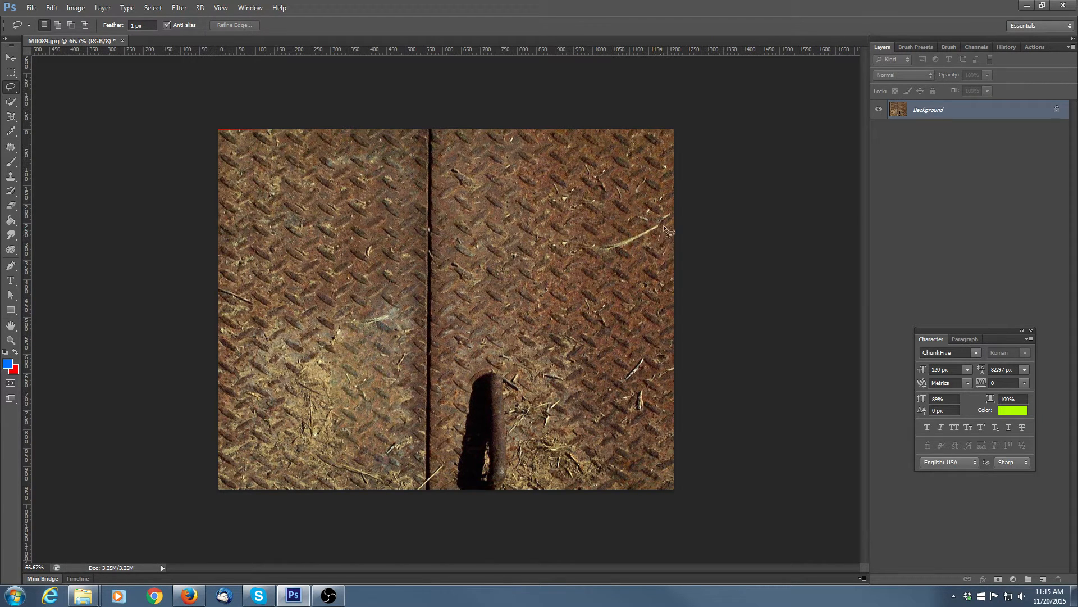
Step: Lasso the long curved straw near the right plate's outer edge, fill it with Content-Aware and deselect it
left_click_drag(638, 252, 638, 254)
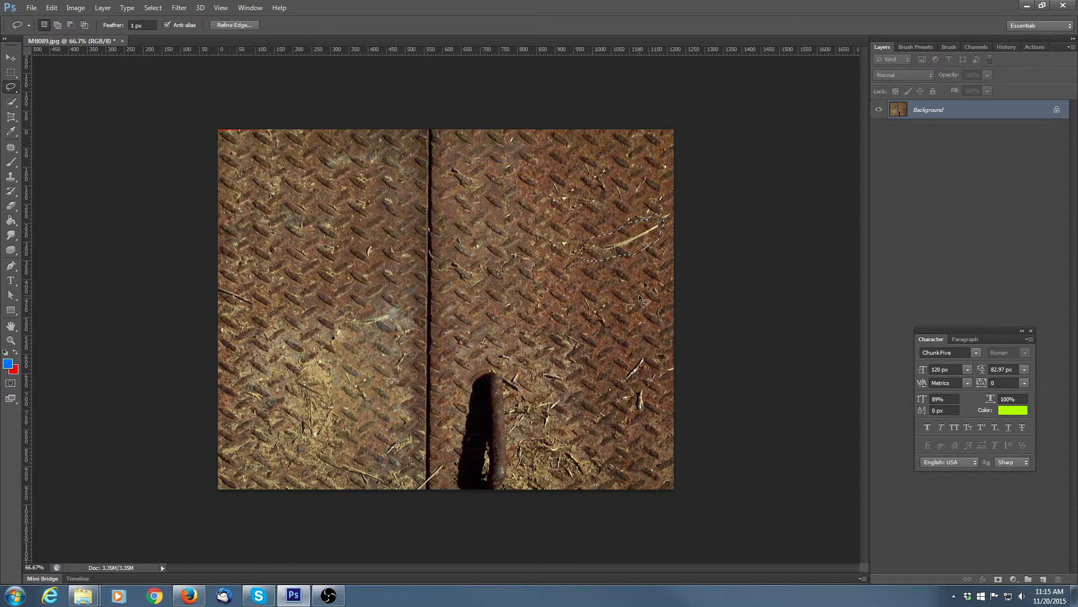
right_click(632, 245)
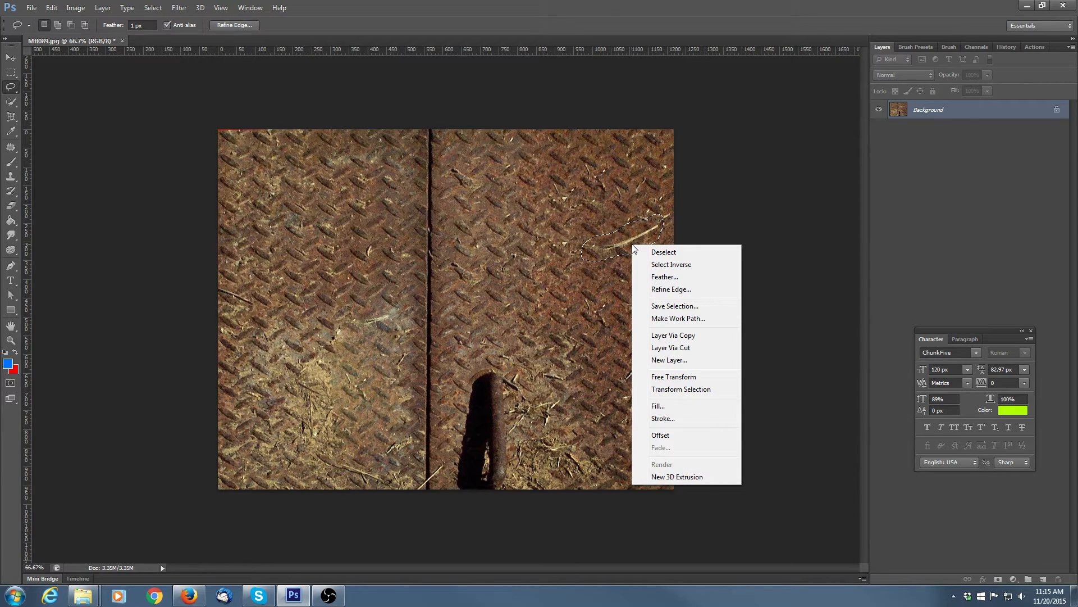
left_click(658, 406)
left_click(613, 173)
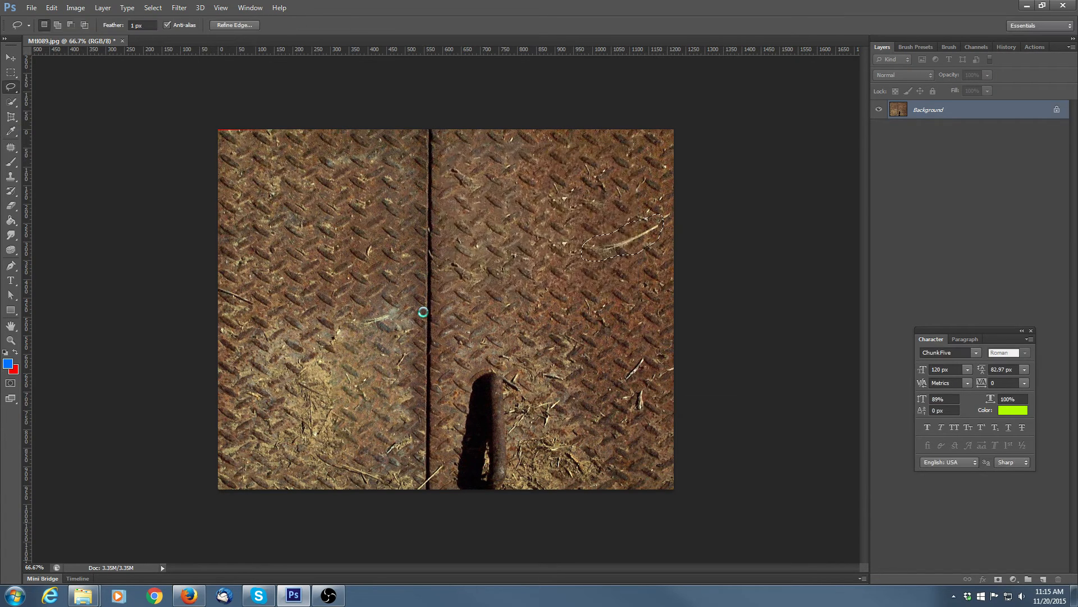
left_click(556, 322)
Step: Lasso the handle and its shadow at the bottom of the right plate, fill them with Content-Aware at 100% opacity and deselect
mouse_move(529, 399)
left_mouse_down()
mouse_move(501, 339)
mouse_move(453, 383)
mouse_move(443, 498)
mouse_move(521, 503)
mouse_move(539, 389)
left_mouse_up()
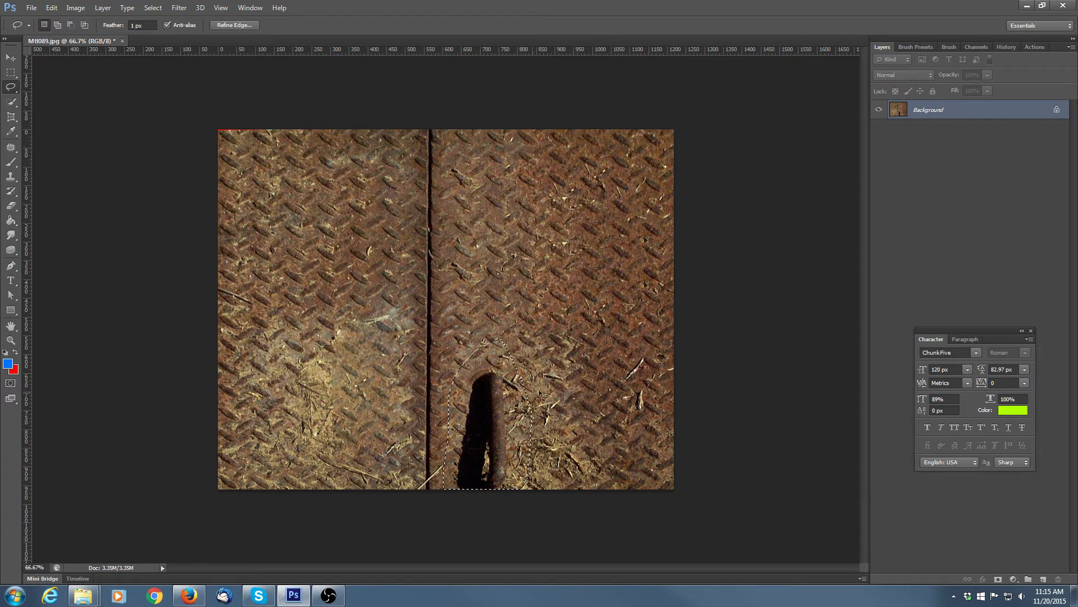
right_click(504, 386)
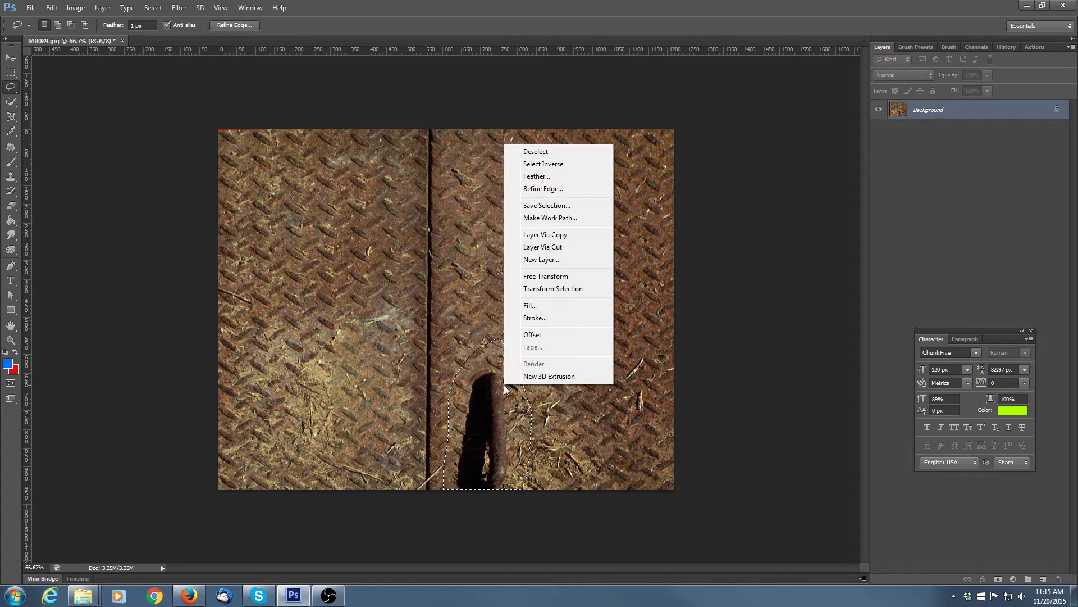
left_click(538, 307)
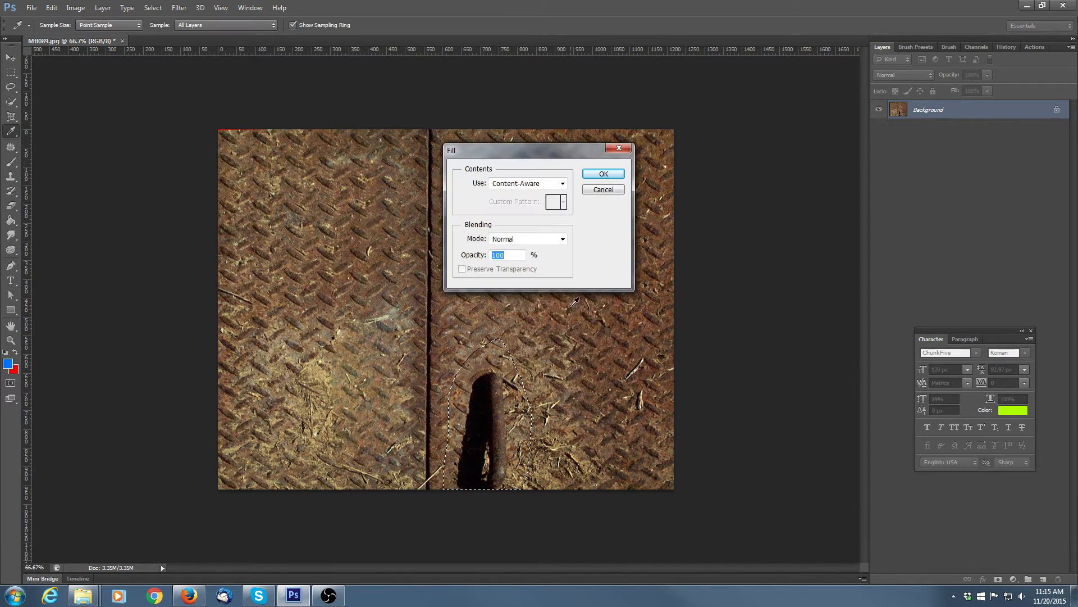
left_click(603, 175)
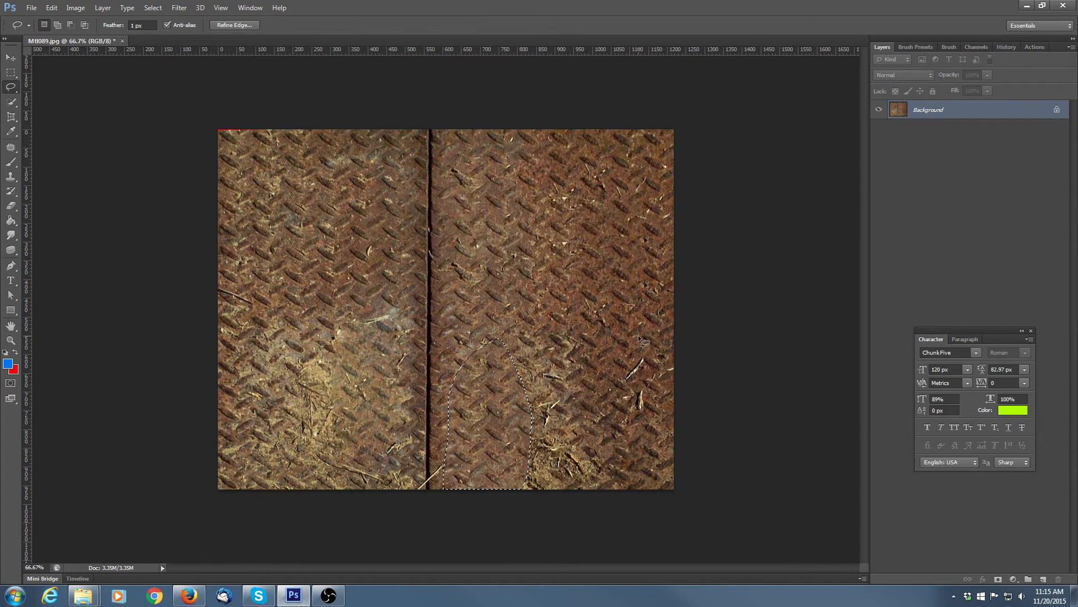
key("ctrl+d")
Step: Lasso the straw clump along the bottom of the right plate, fill it with Content-Aware in Normal mode at 100% opacity and deselect it
mouse_move(578, 401)
left_mouse_down()
mouse_move(507, 484)
mouse_move(601, 439)
mouse_move(564, 437)
left_mouse_up()
right_click(564, 436)
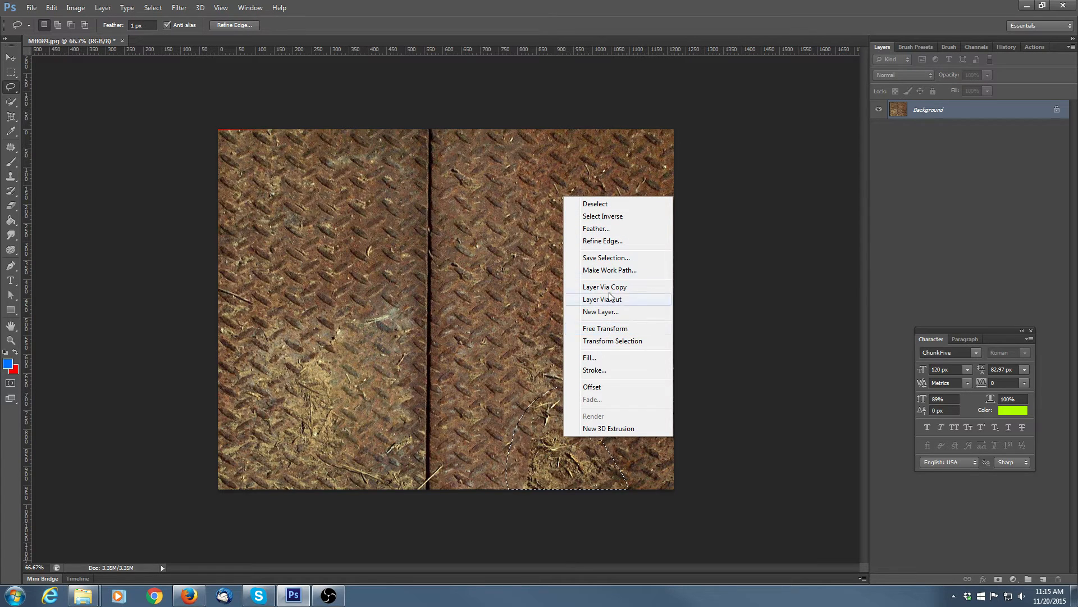
left_click(601, 357)
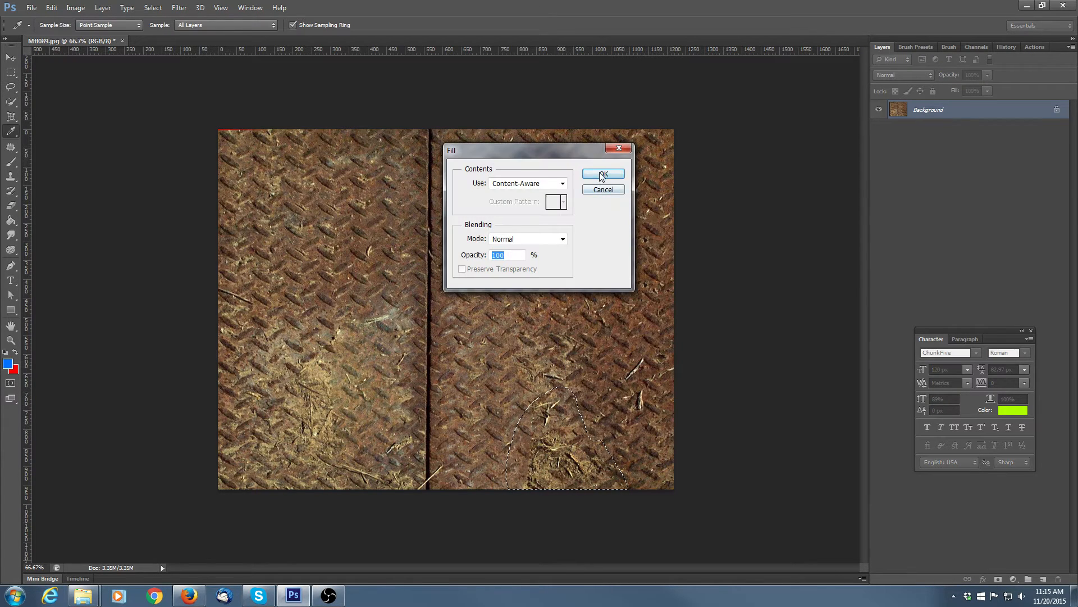
left_click(601, 175)
key("ctrl+d")
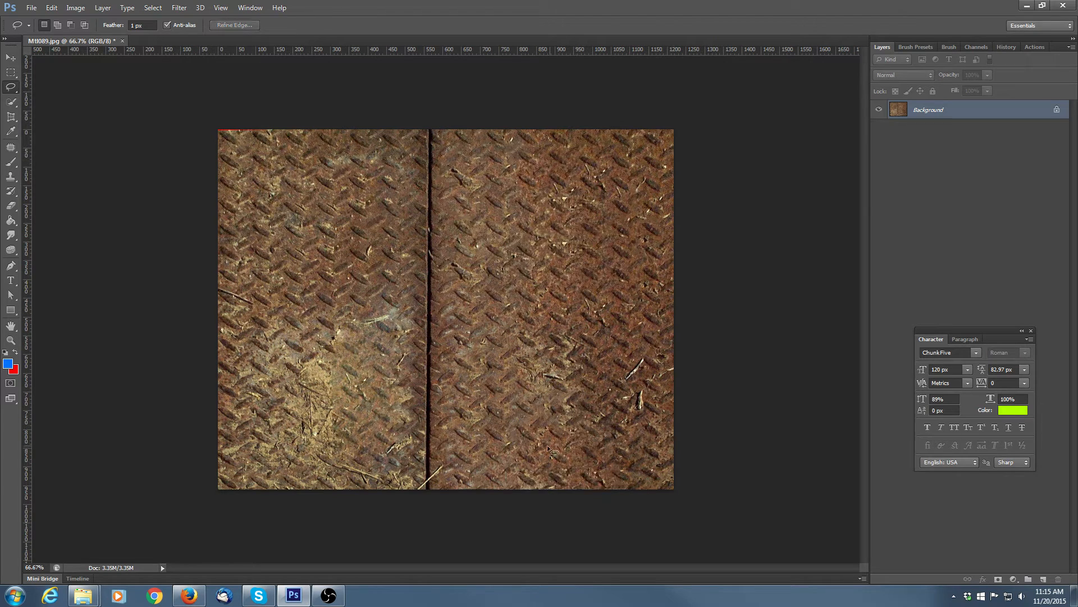
Step: Lasso the upper light straw sliver near the right plate's outer edge, fill it with Content-Aware at 100% opacity and deselect it
mouse_move(633, 382)
left_mouse_down()
mouse_move(651, 353)
mouse_move(626, 383)
mouse_move(634, 372)
left_mouse_up()
right_click(635, 369)
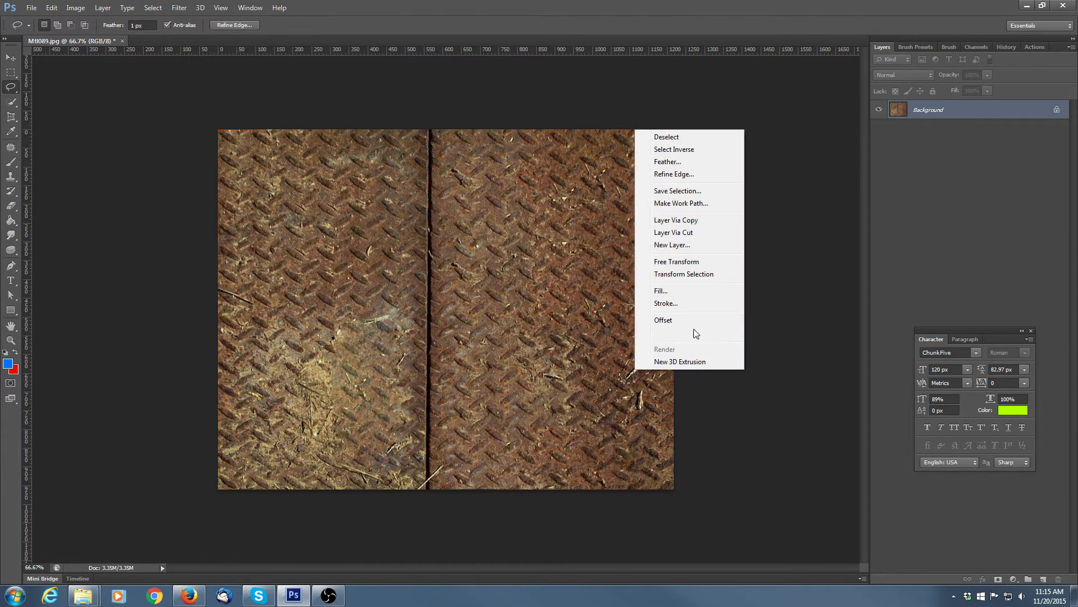
left_click(663, 291)
left_click(603, 173)
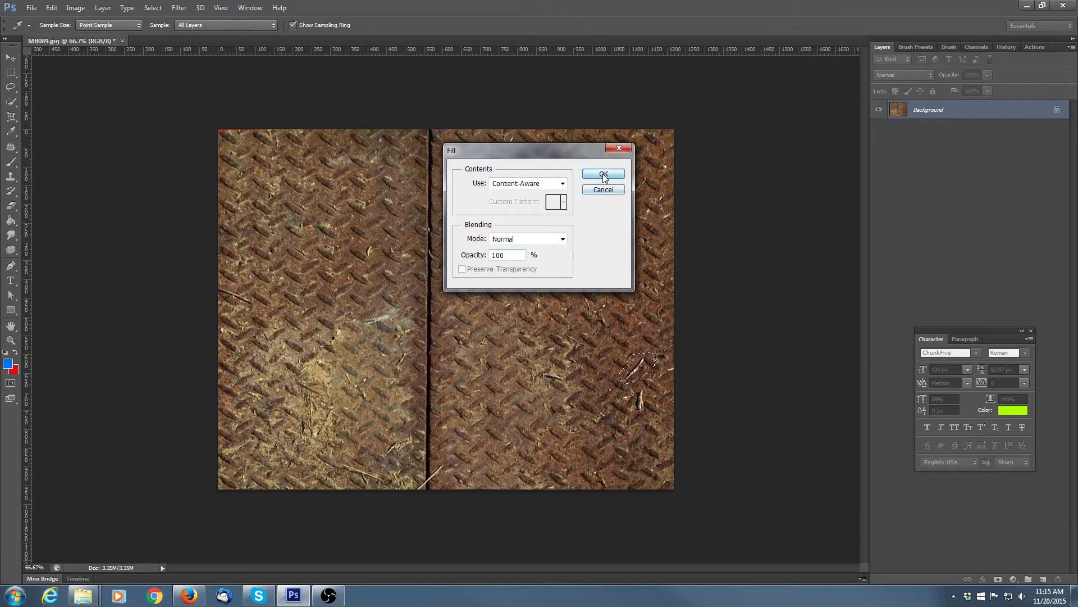
key("ctrl+d")
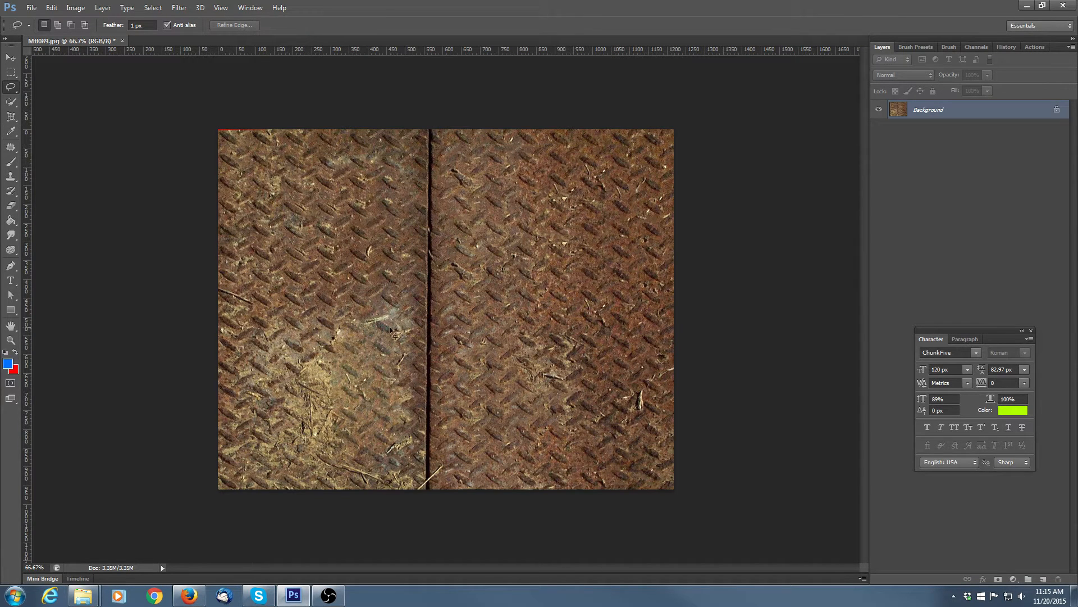
Step: Lasso the large straw-covered area on the lower half of the left plate, fill it with Content-Aware and deselect it
mouse_move(362, 314)
left_mouse_down()
mouse_move(292, 361)
mouse_move(258, 438)
mouse_move(330, 513)
mouse_move(393, 480)
mouse_move(360, 432)
mouse_move(386, 317)
left_mouse_up()
right_click(341, 372)
left_click(365, 293)
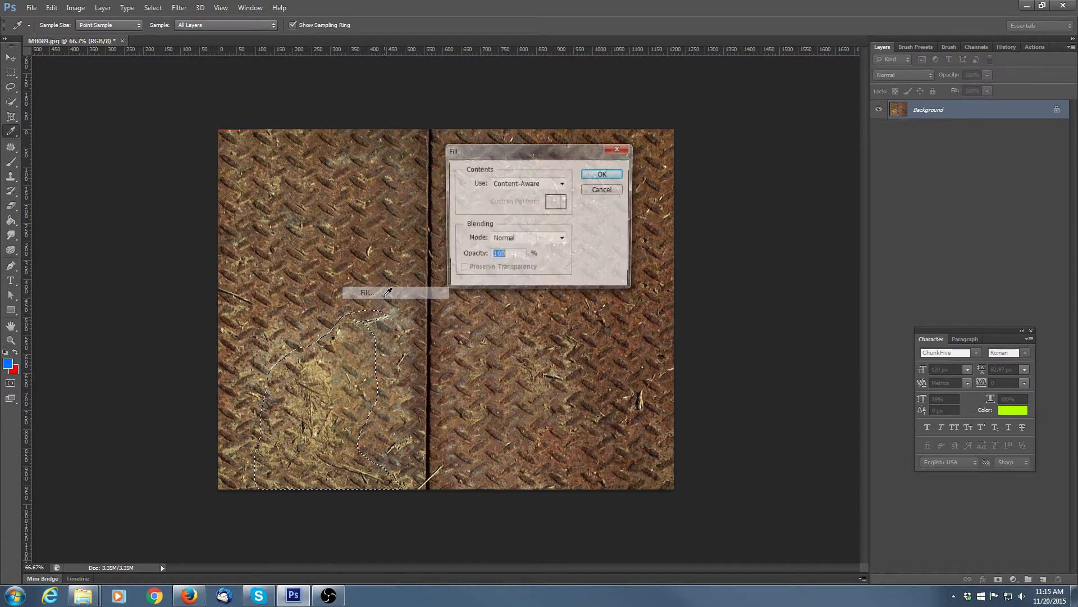
left_click(616, 177)
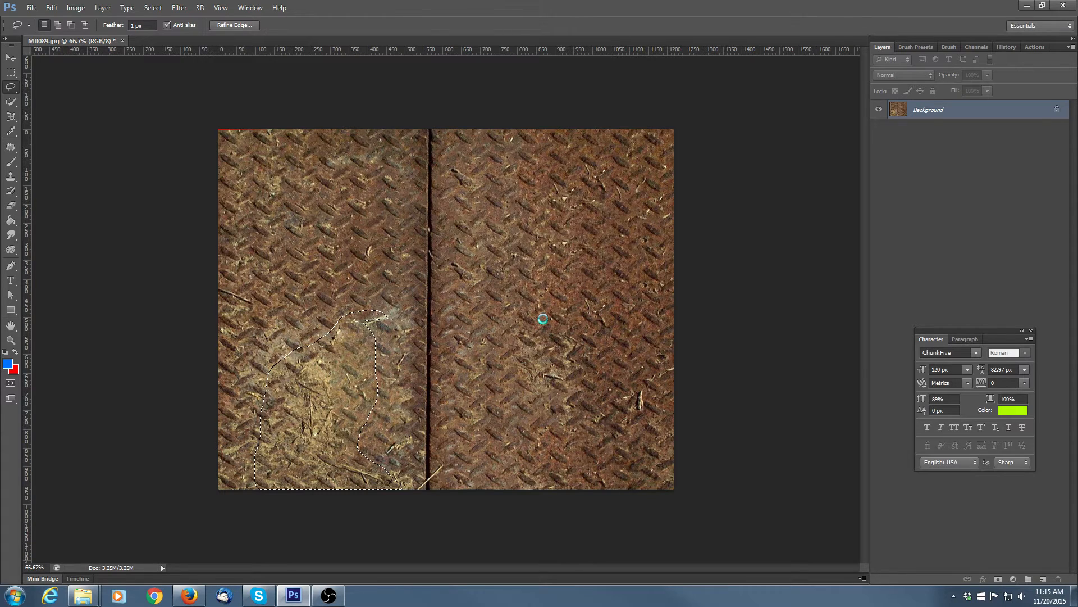
key("ctrl+d")
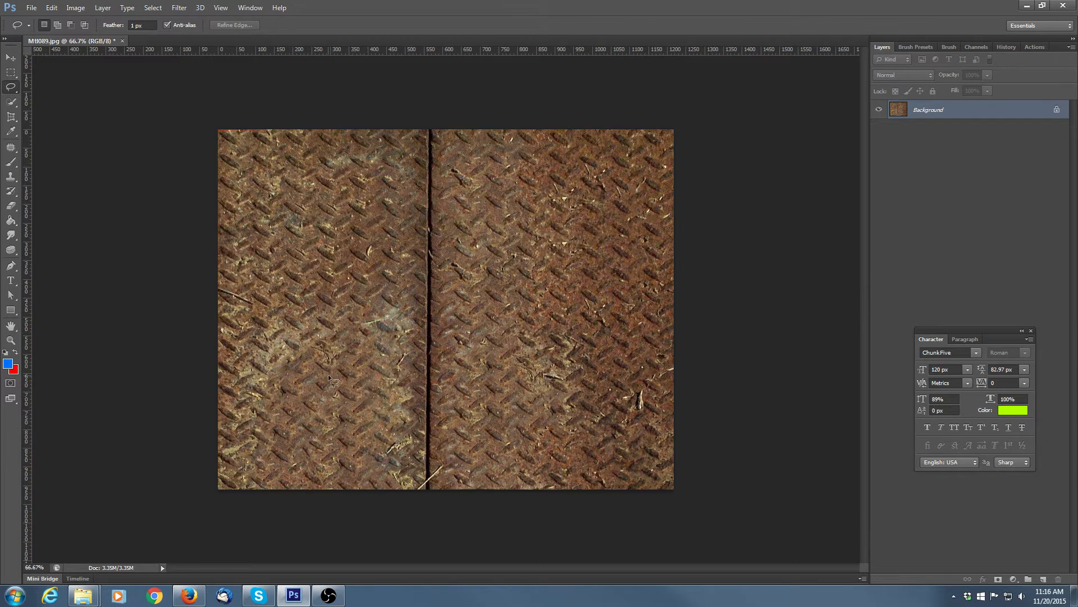
Step: Lasso the pale patch on the left plate beside the seam at mid-height and fill it with Content-Aware
mouse_move(419, 330)
left_mouse_down()
mouse_move(392, 300)
mouse_move(373, 343)
left_mouse_up()
left_click_drag(412, 383, 420, 338)
right_click(410, 344)
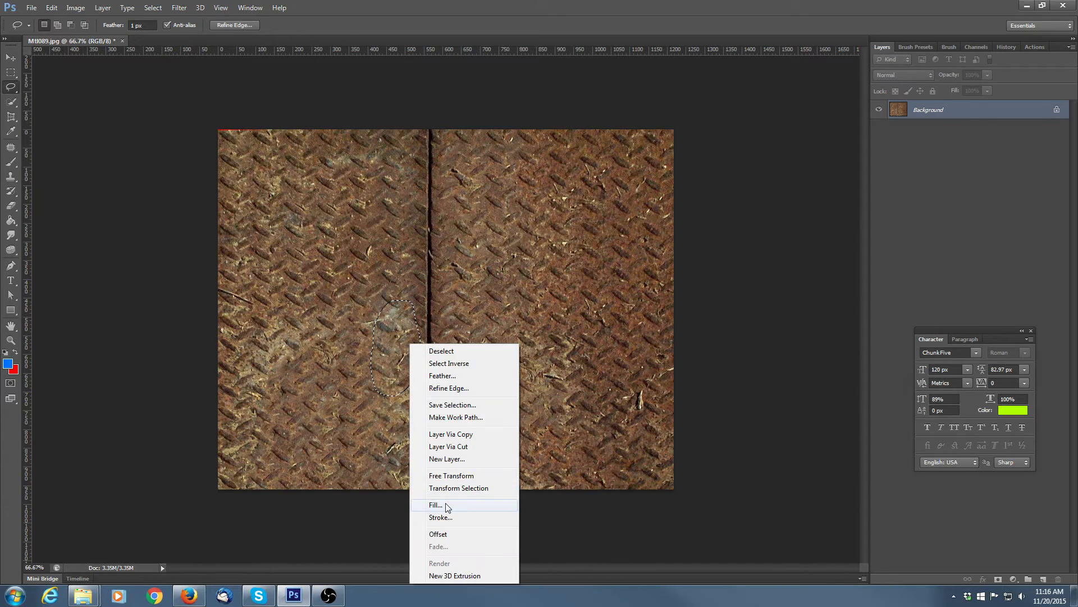
left_click(436, 505)
left_click(603, 175)
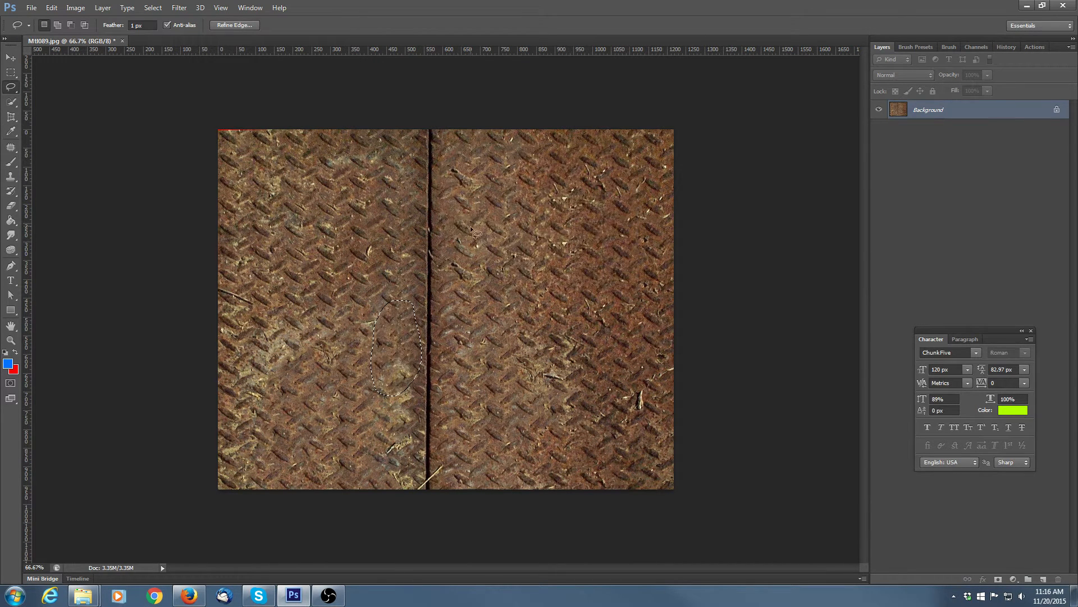
Step: Lasso an area spanning the seam in the upper half of both plates, fill it with Content-Aware and deselect it
mouse_move(470, 225)
left_mouse_down()
mouse_move(390, 200)
mouse_move(375, 223)
mouse_move(395, 269)
mouse_move(488, 261)
mouse_move(477, 218)
left_mouse_up()
right_click(451, 227)
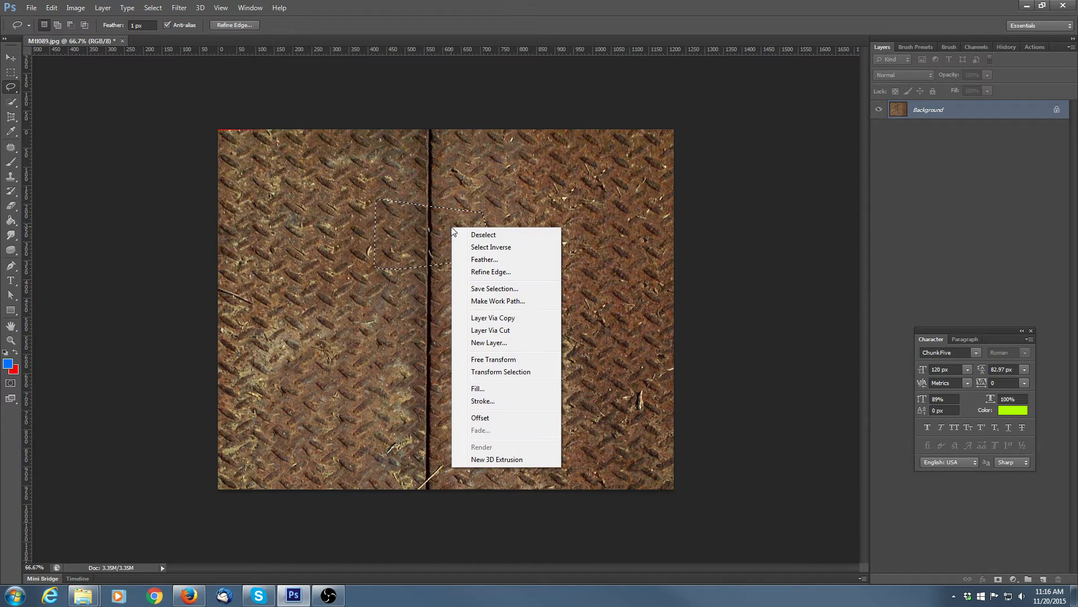
left_click(497, 388)
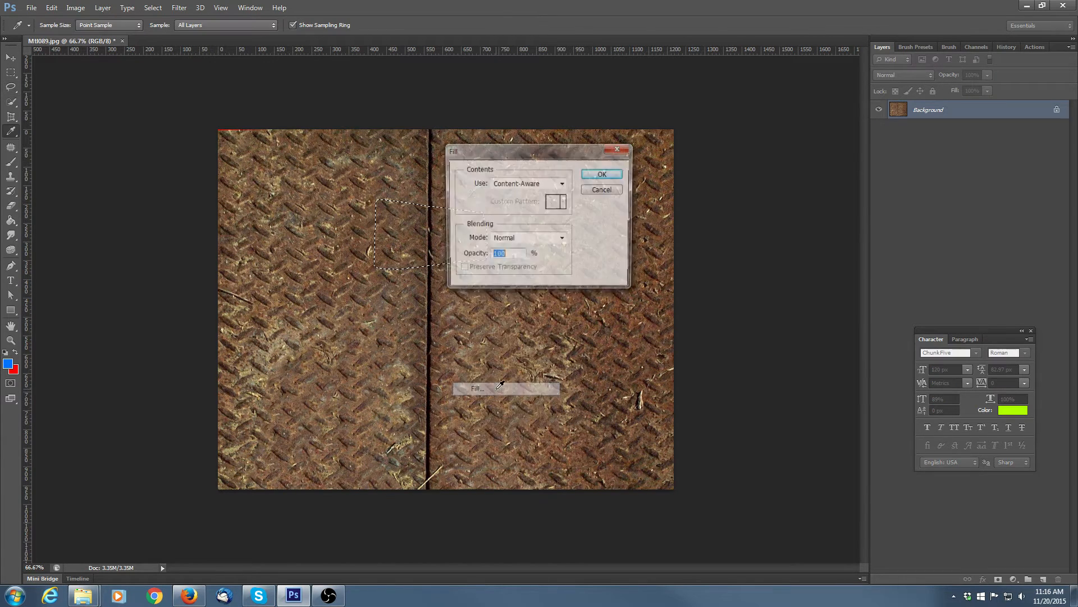
left_click(603, 174)
key("ctrl+d")
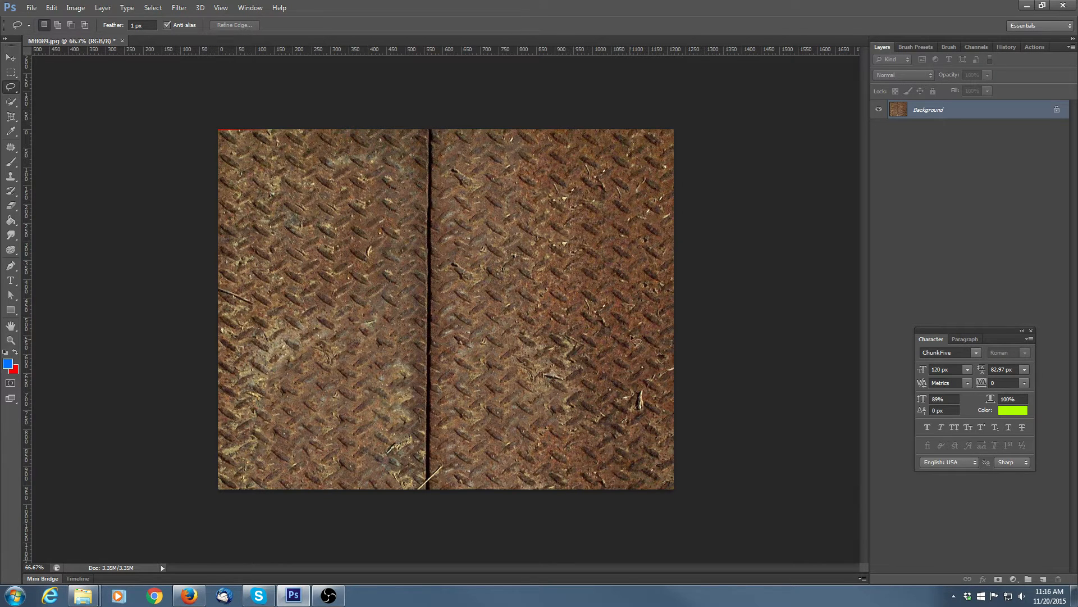
Step: Lasso the remaining short straw near the right plate's lower outer edge and fill it with Content-Aware
mouse_move(644, 414)
left_mouse_down()
mouse_move(637, 387)
mouse_move(637, 418)
left_mouse_up()
right_click(635, 410)
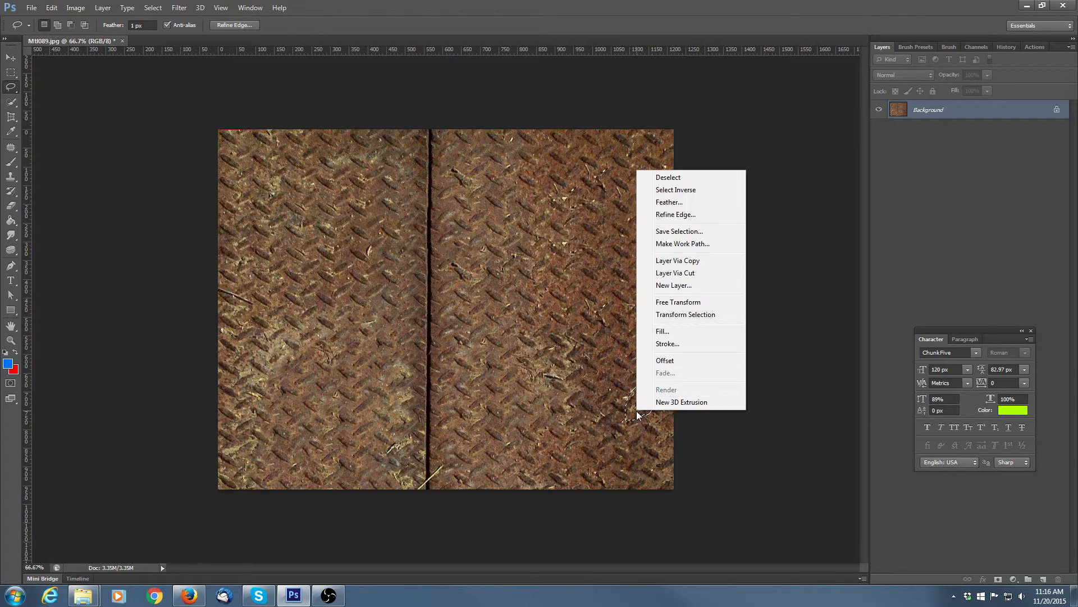
left_click(666, 331)
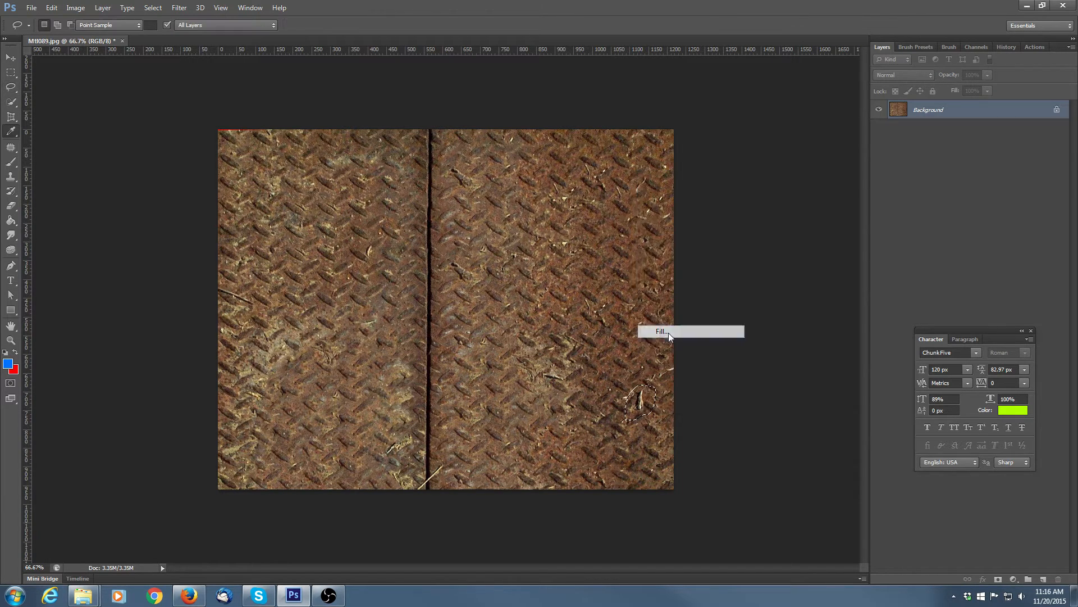
key("Return")
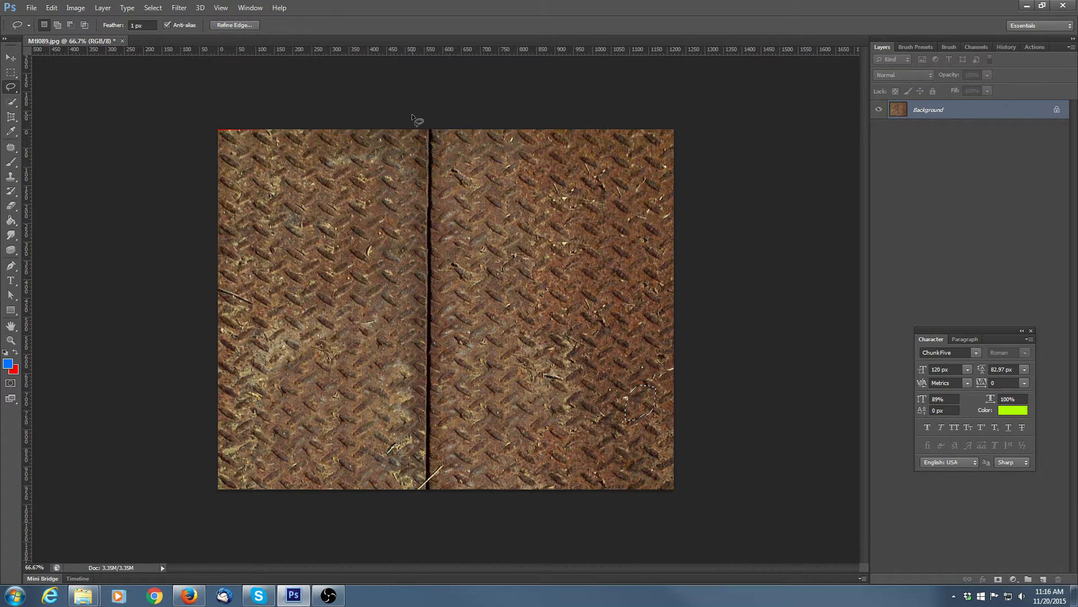
Step: Lasso the full-height dark seam between the two plates, fill it with Content-Aware and deselect it
mouse_move(410, 119)
left_mouse_down()
mouse_move(405, 354)
mouse_move(407, 116)
mouse_move(459, 107)
mouse_move(455, 503)
mouse_move(410, 505)
left_mouse_up()
right_click(431, 345)
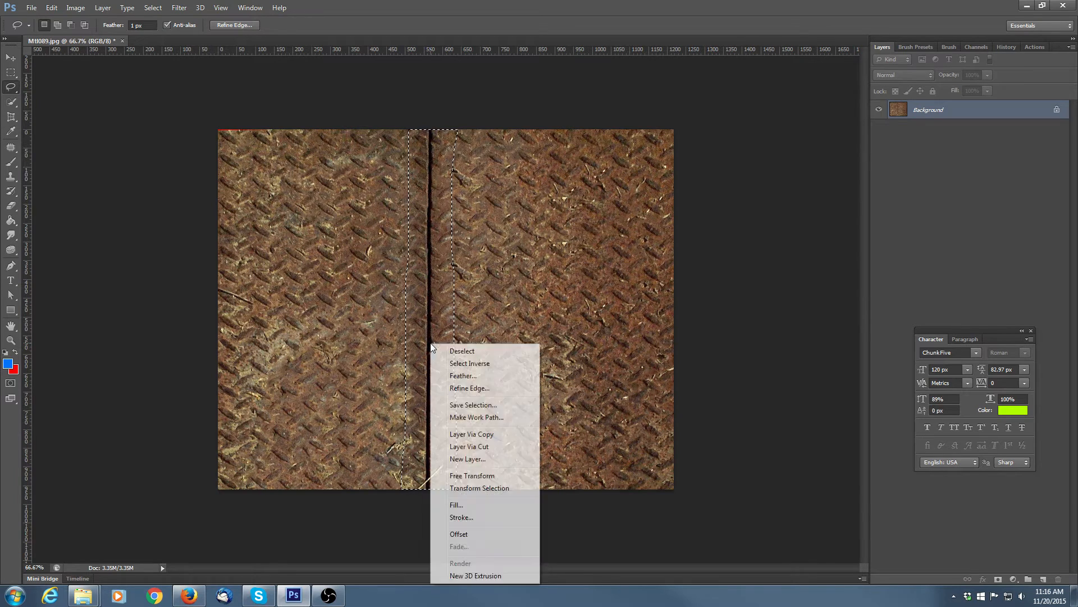
left_click(456, 504)
left_click(596, 175)
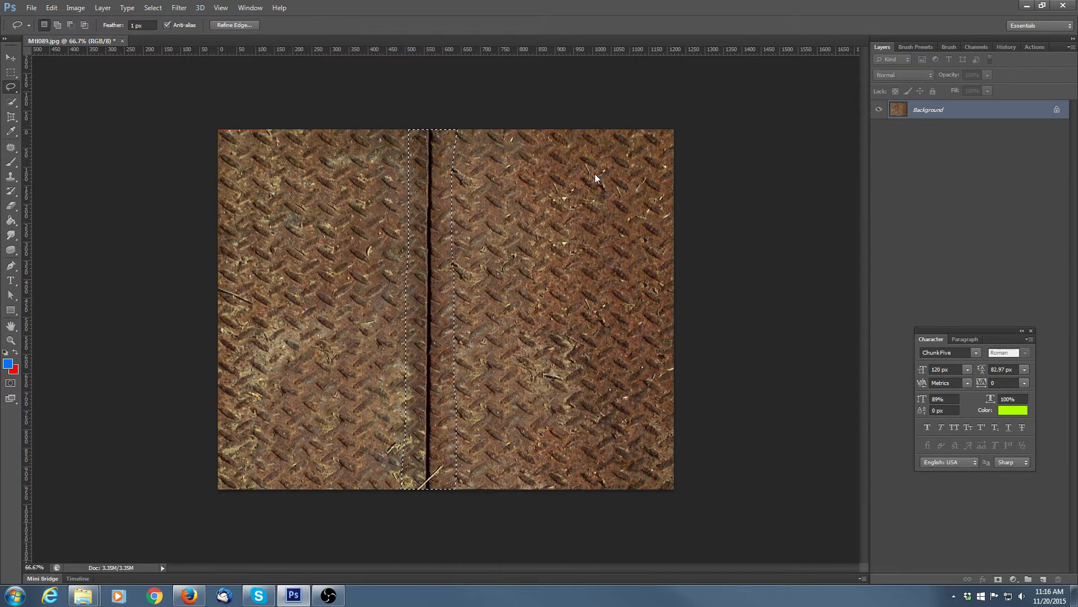
left_click(545, 228)
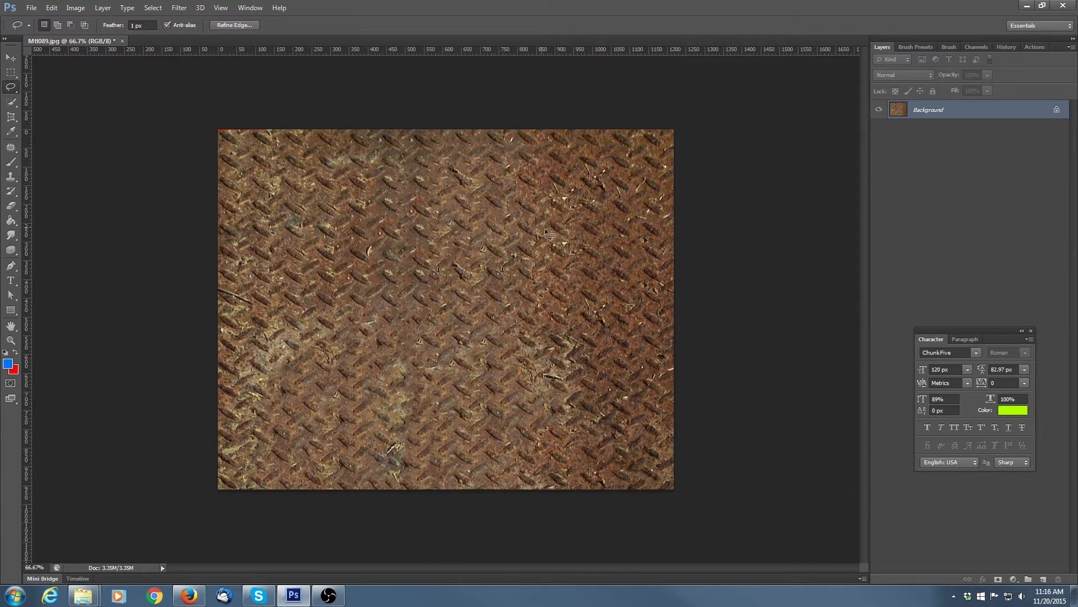
left_click(517, 224)
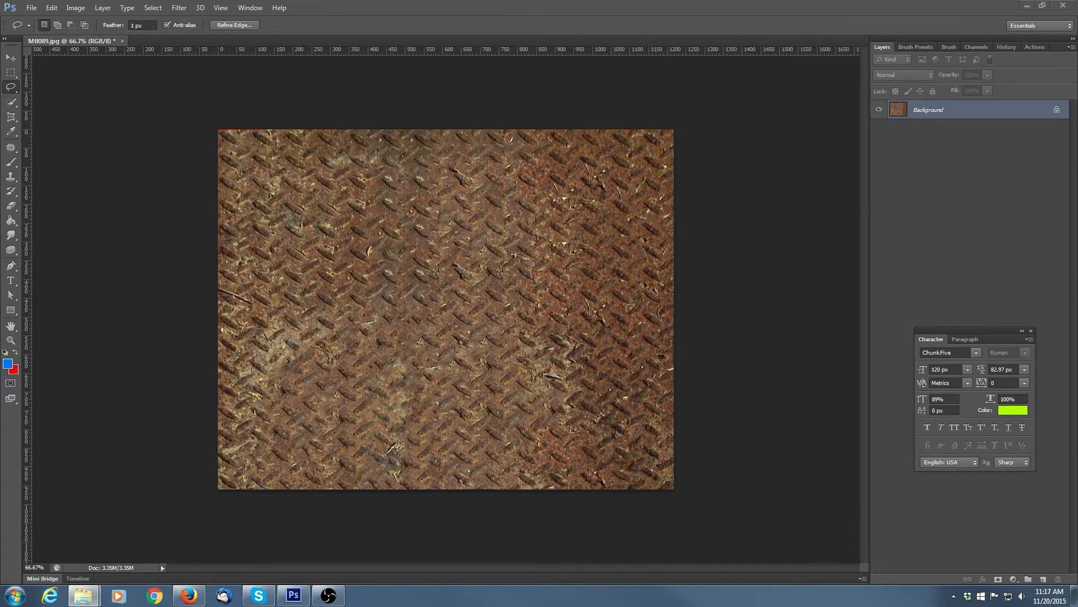
left_click_drag(407, 127, 322, 40)
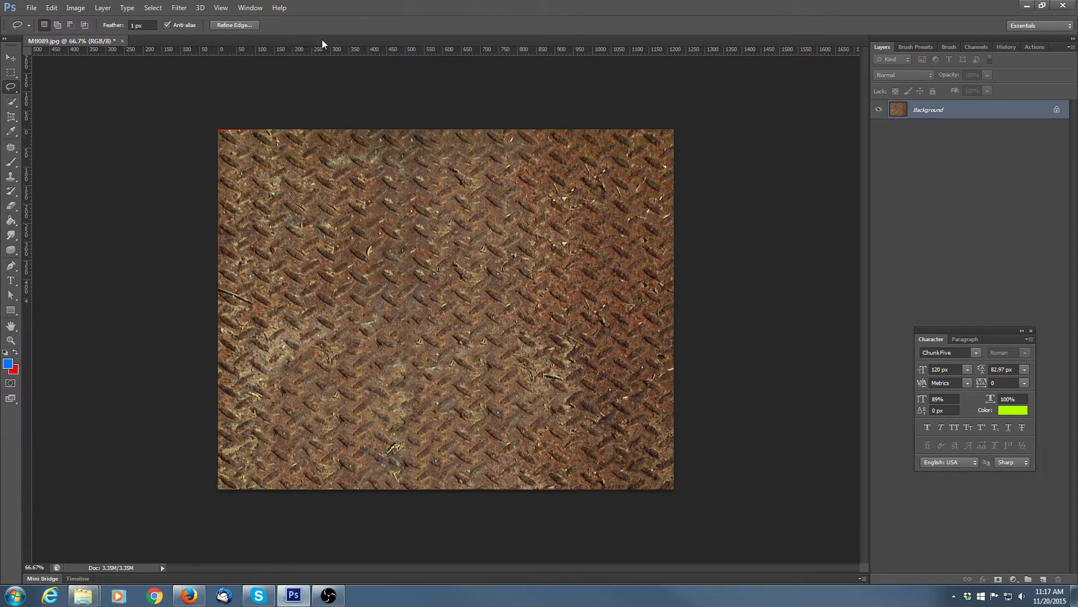
Step: Save the cleaned texture as a JPEG copy named Mtl089v in Vol4_Old Metal, at quality 10 (Maximum) with Baseline ("Standard") format
left_click(32, 8)
left_click(38, 143)
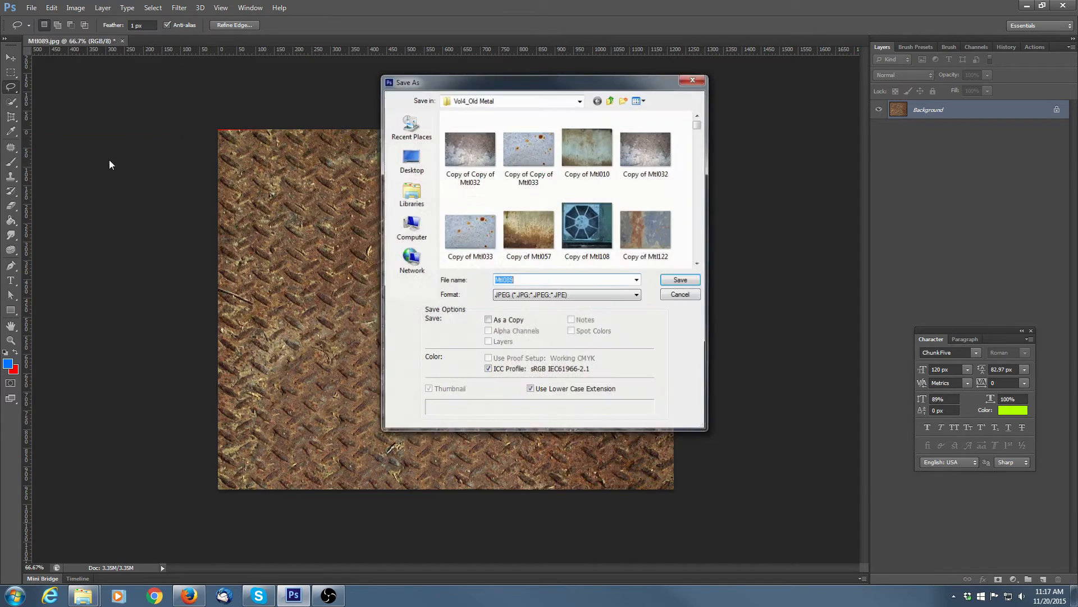
left_click(519, 283)
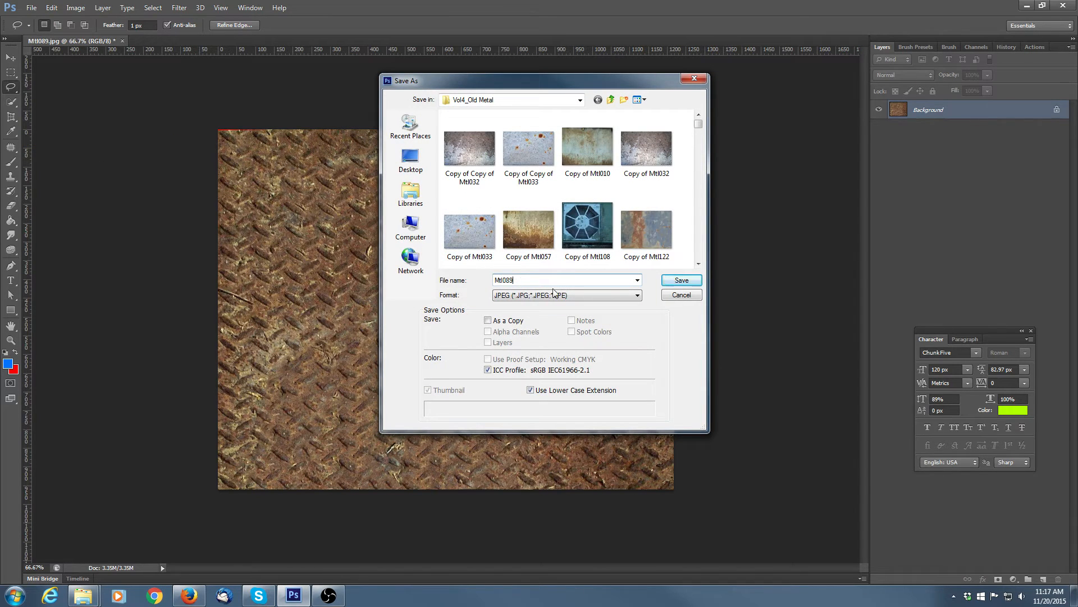
left_click(681, 281)
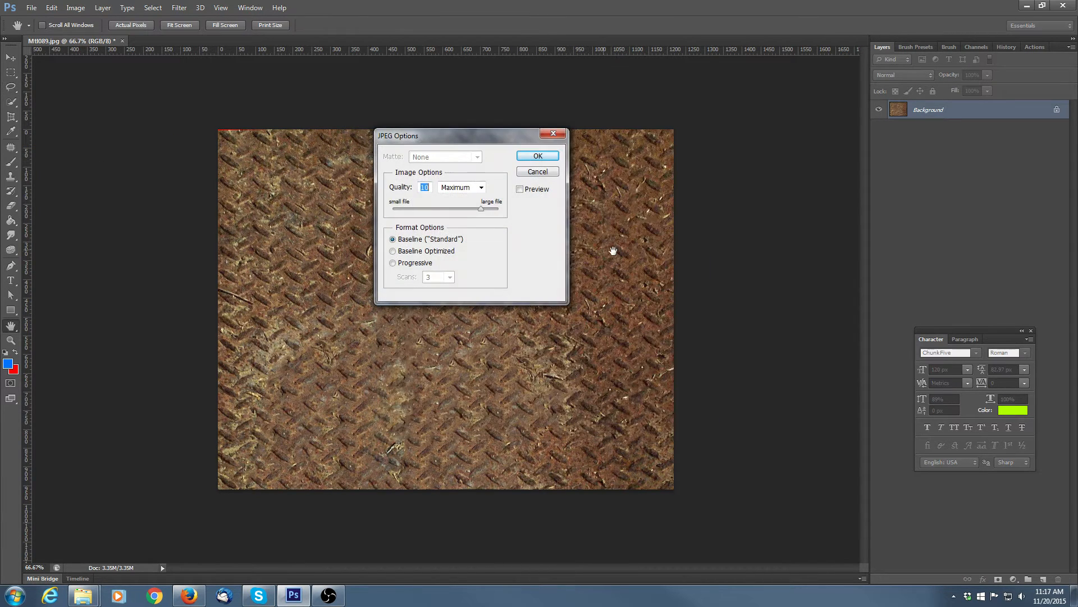
left_click(538, 156)
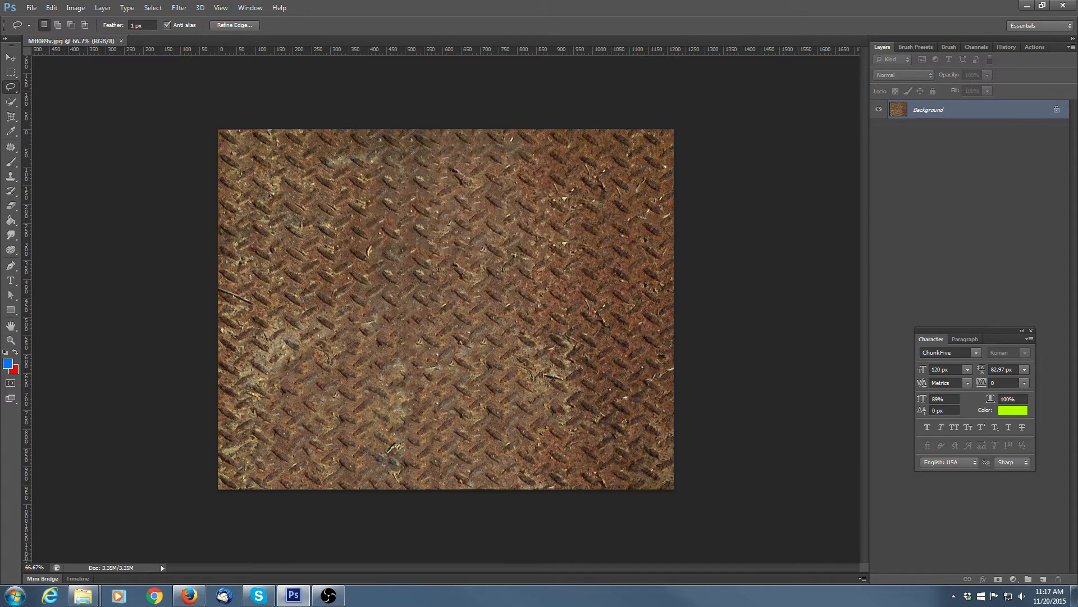
Step: Open the original Mtl089.jpg and switch between it and Mtl089v.jpg to compare the plate before and after cleanup
key("alt+Tab")
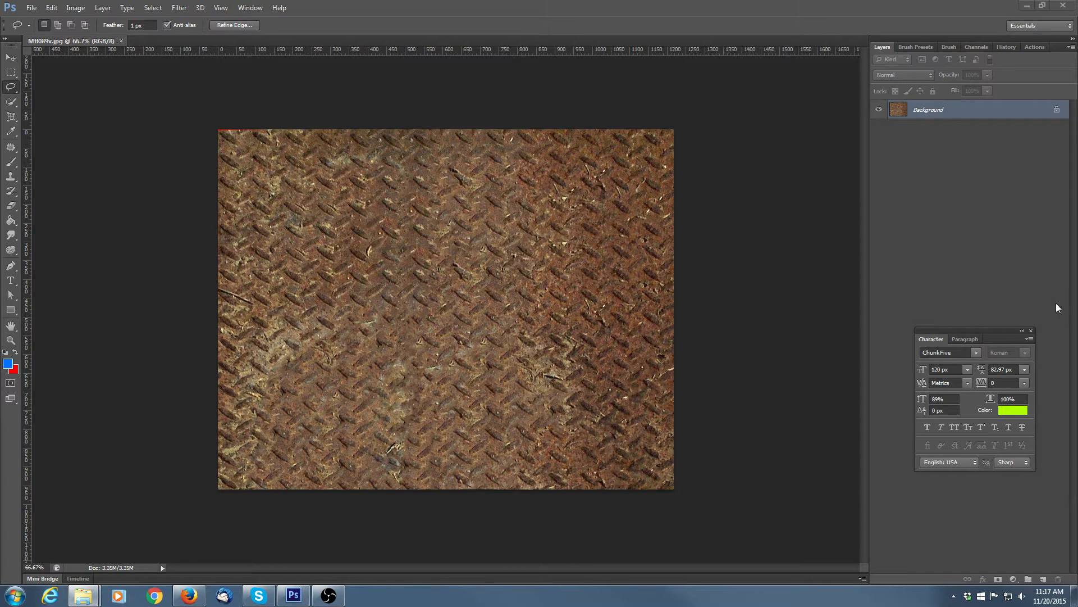
left_click_drag(1058, 308, 187, 39)
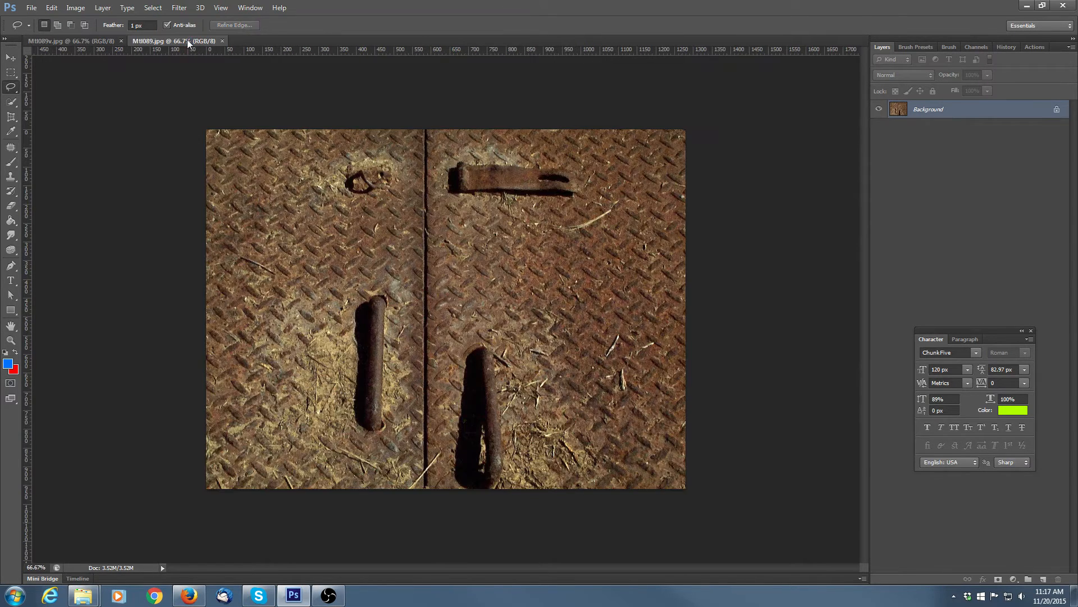
left_click(97, 43)
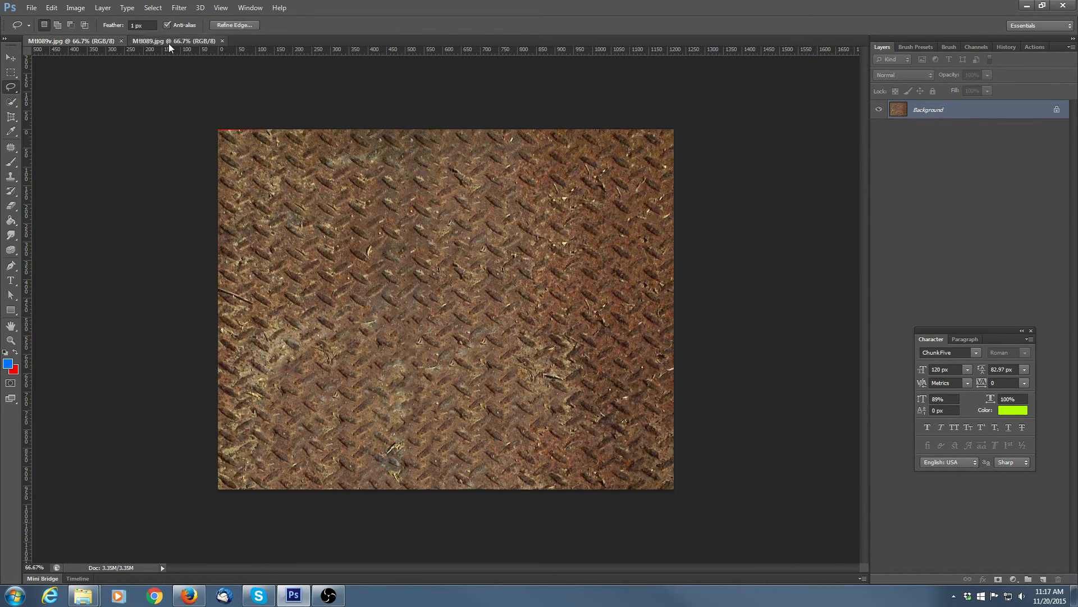
left_click(169, 43)
left_click(105, 42)
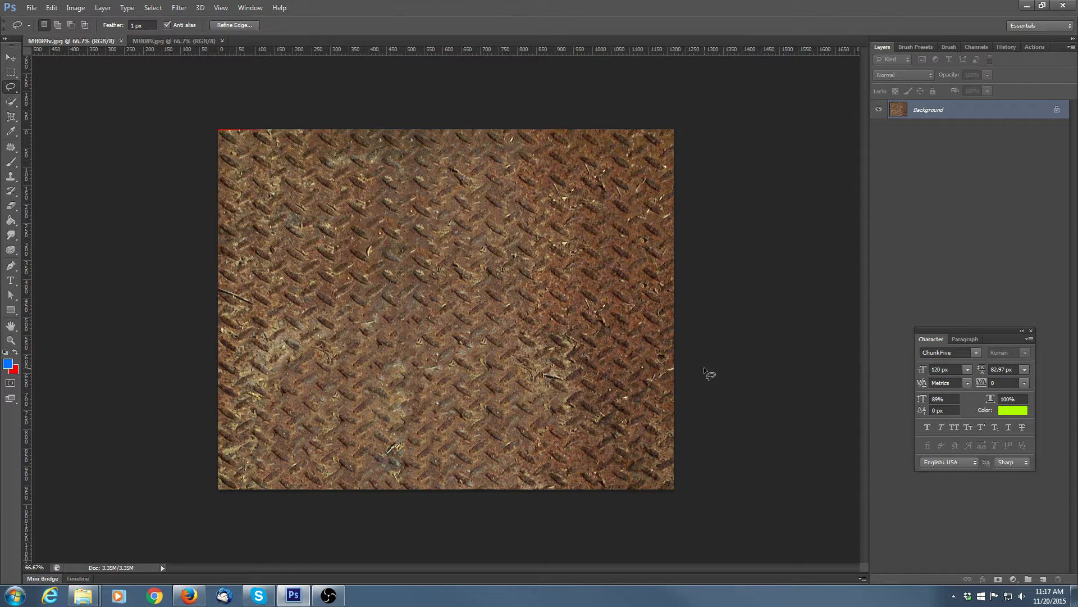
left_click(169, 43)
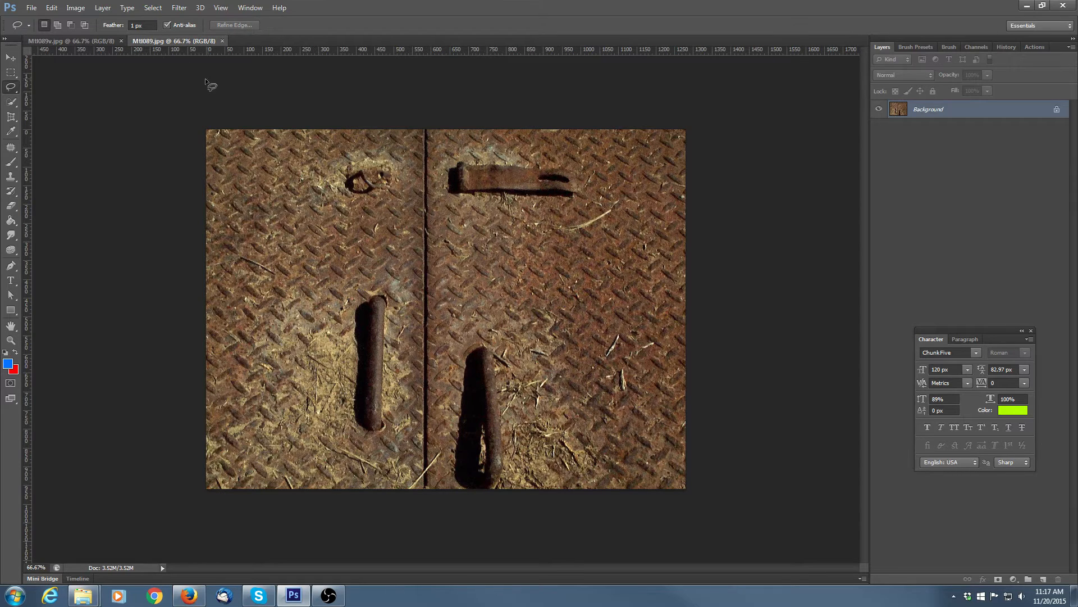
Step: Close both the original Mtl089.jpg and the cleaned Mtl089v.jpg
left_click(223, 41)
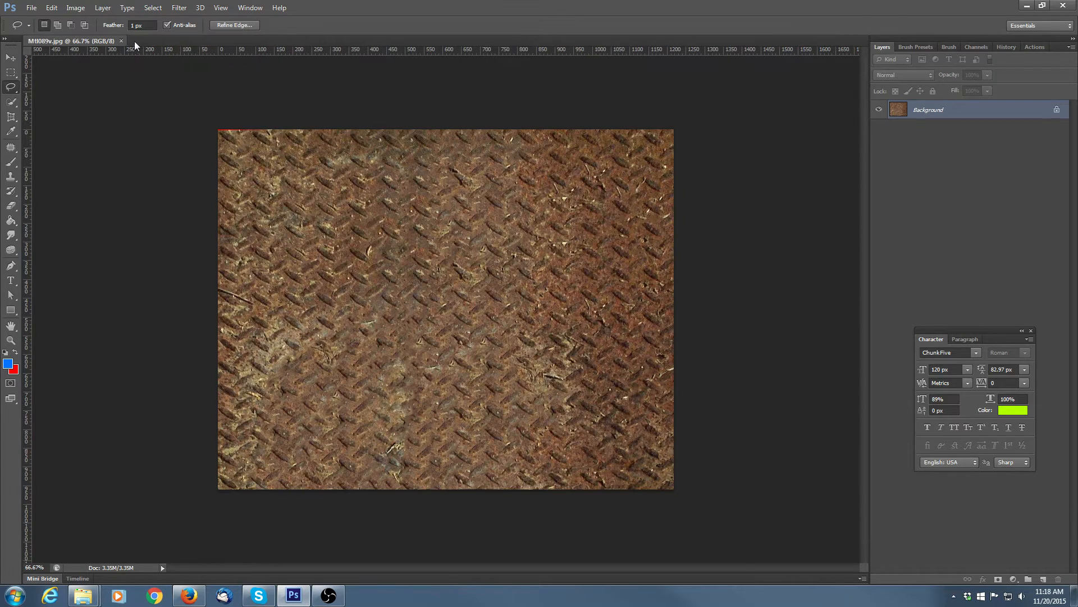
left_click(121, 41)
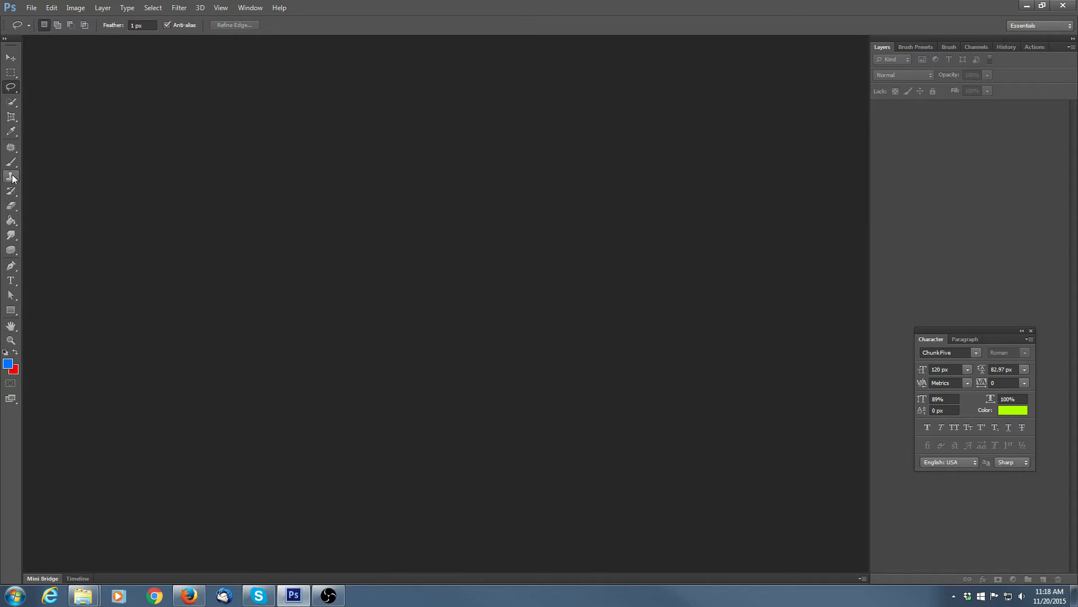
left_click(12, 109)
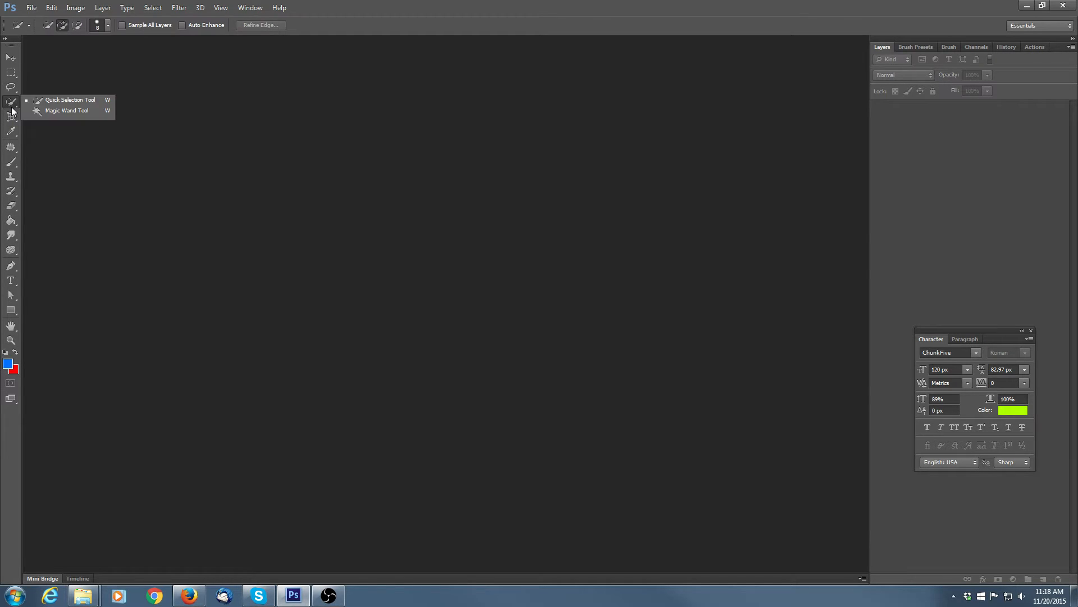
left_click(467, 243)
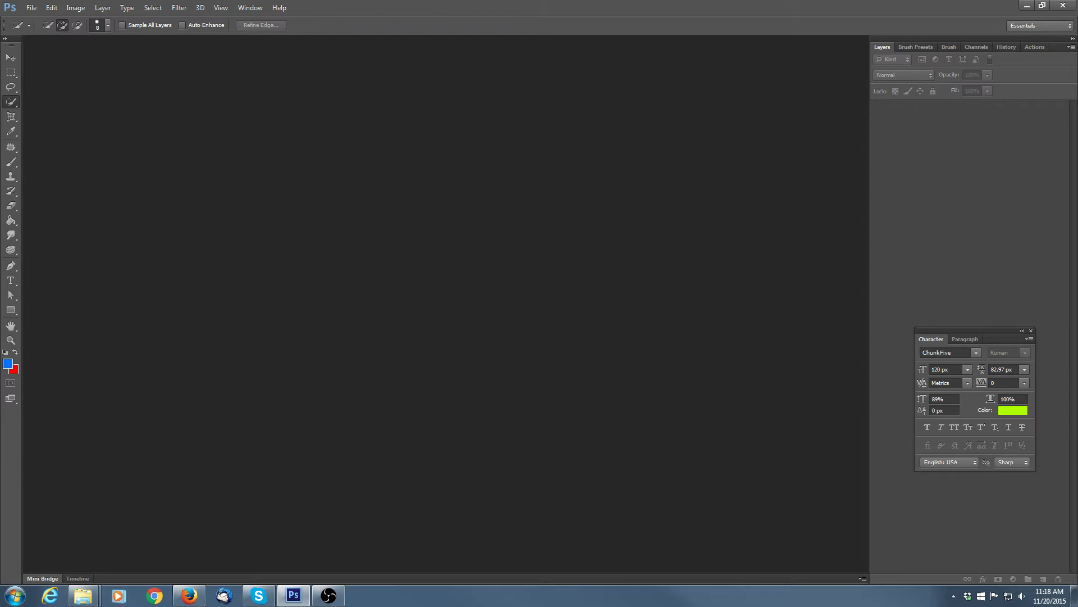
Step: Bring the Mtl098.jpg photo of the padlocked metal door in from the texture folder and open it for editing
key("alt+Tab")
left_click_drag(856, 357, 550, 384)
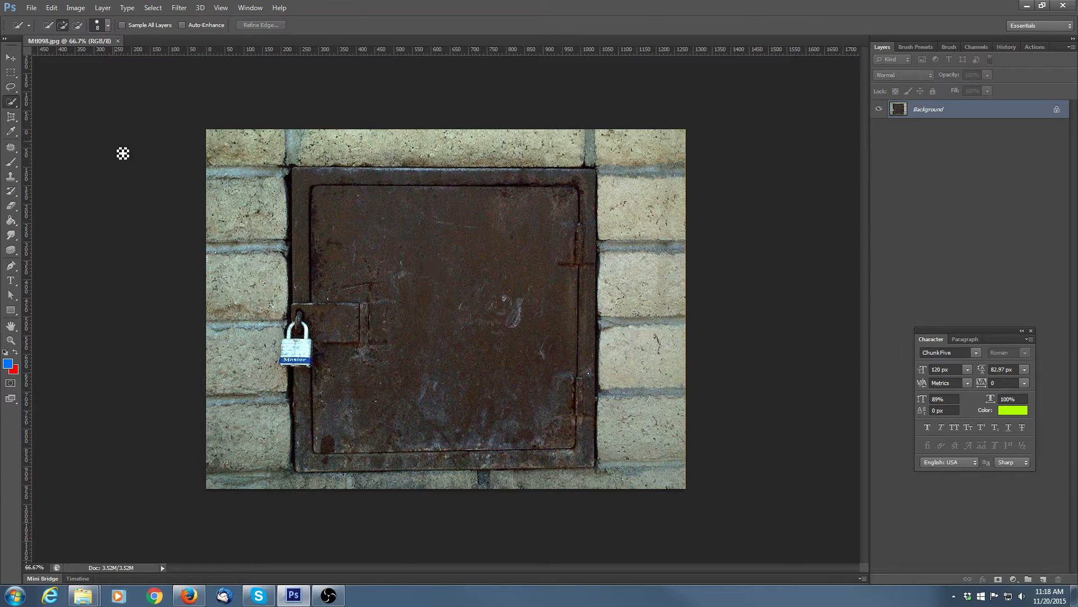
Step: Try a rectangular marquee around the metal door, cut a lassoed area out of it at the door's upper edge, and deselect
left_click(10, 73)
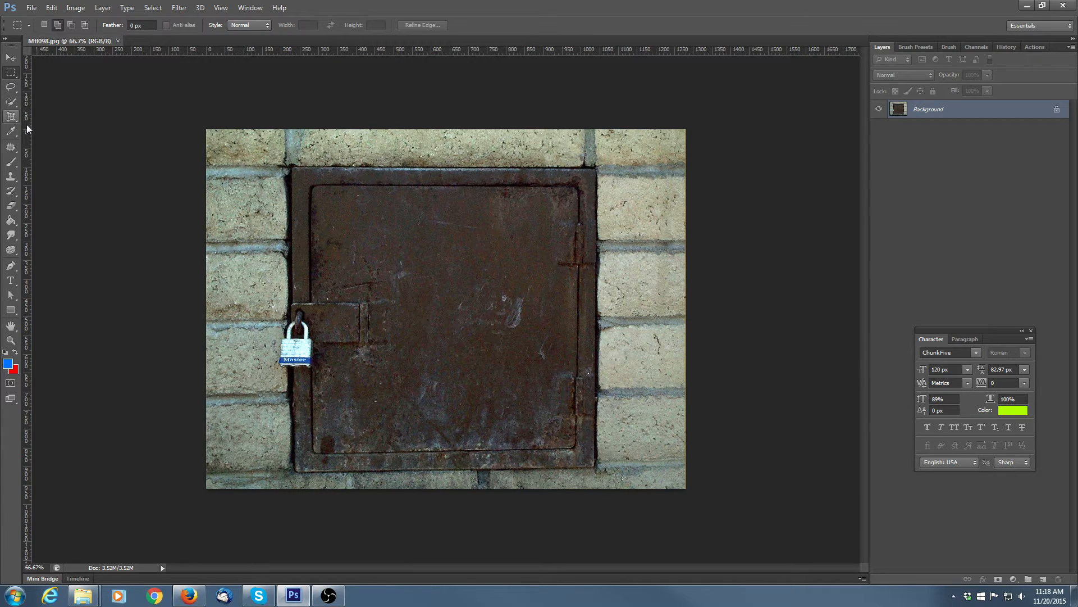
left_click_drag(288, 167, 600, 473)
left_click(10, 87)
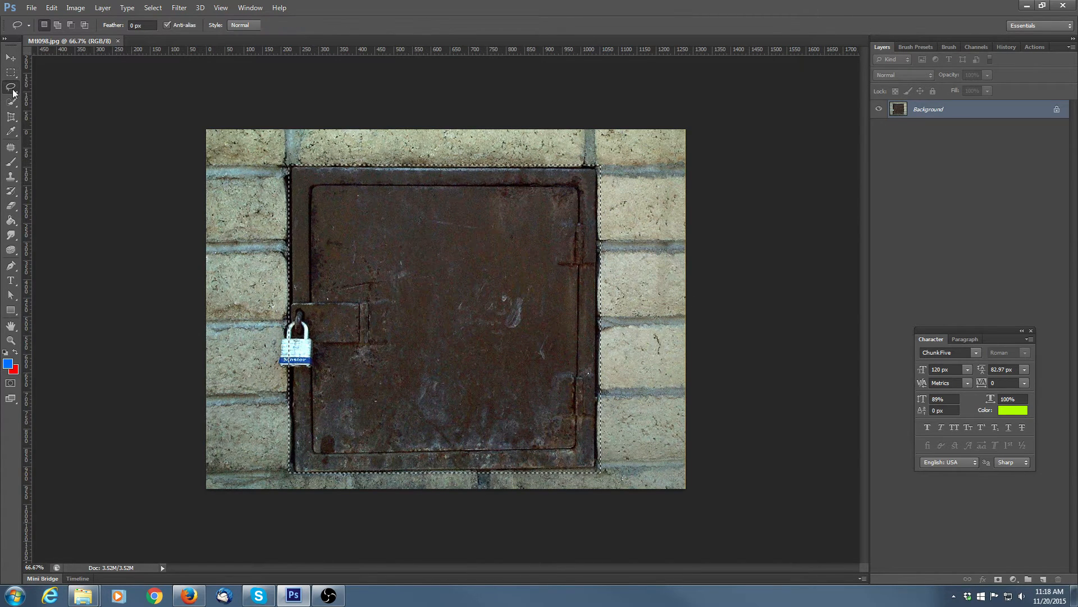
mouse_move(420, 193)
left_mouse_down()
mouse_move(567, 169)
mouse_move(523, 167)
mouse_move(496, 150)
mouse_move(494, 204)
mouse_move(433, 195)
left_mouse_up()
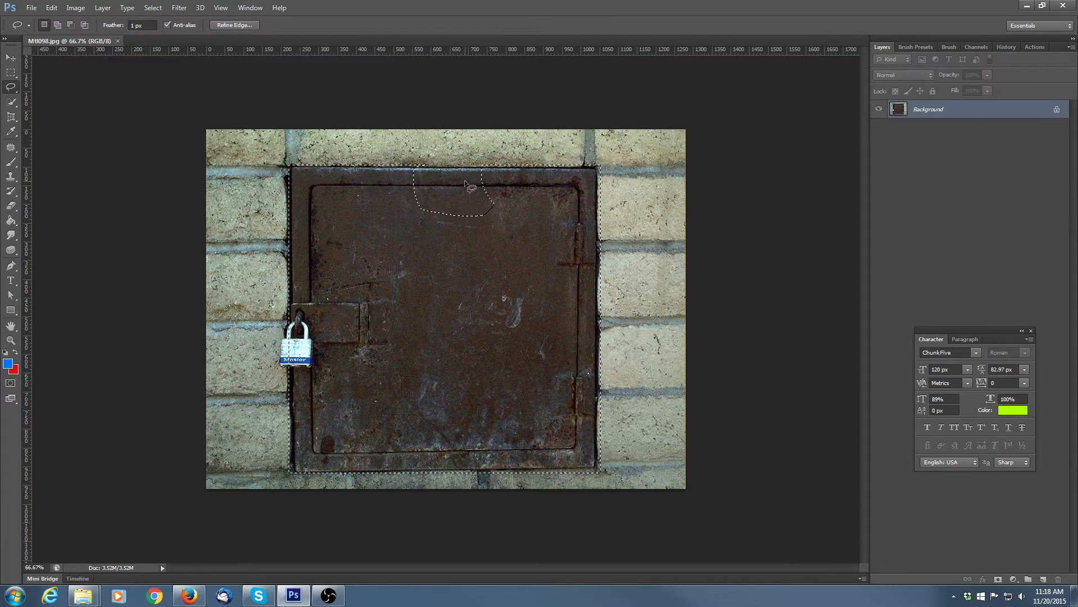
key("shift")
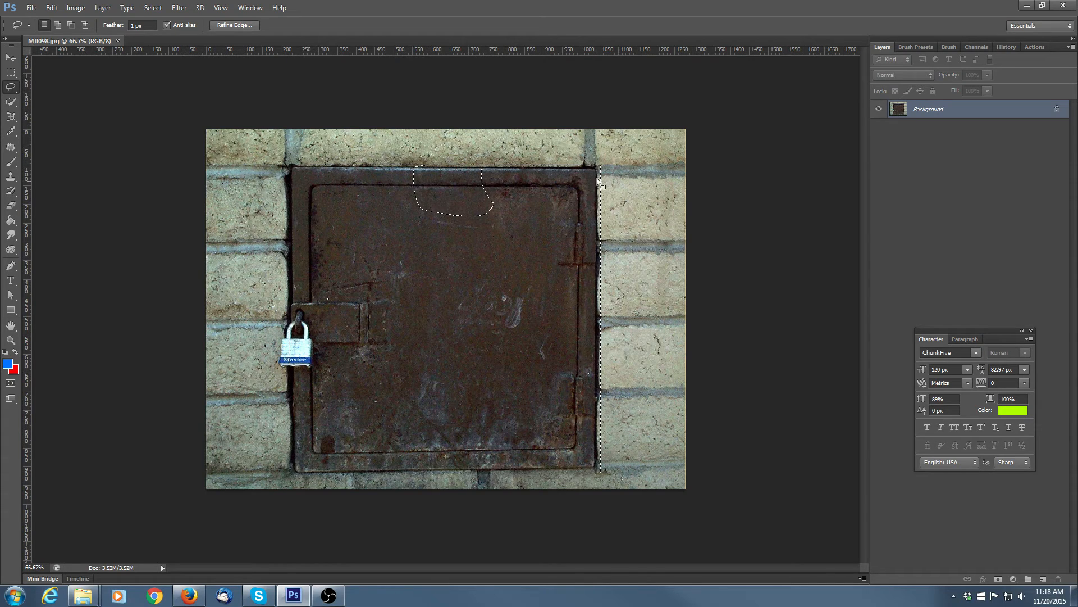
left_click(152, 7)
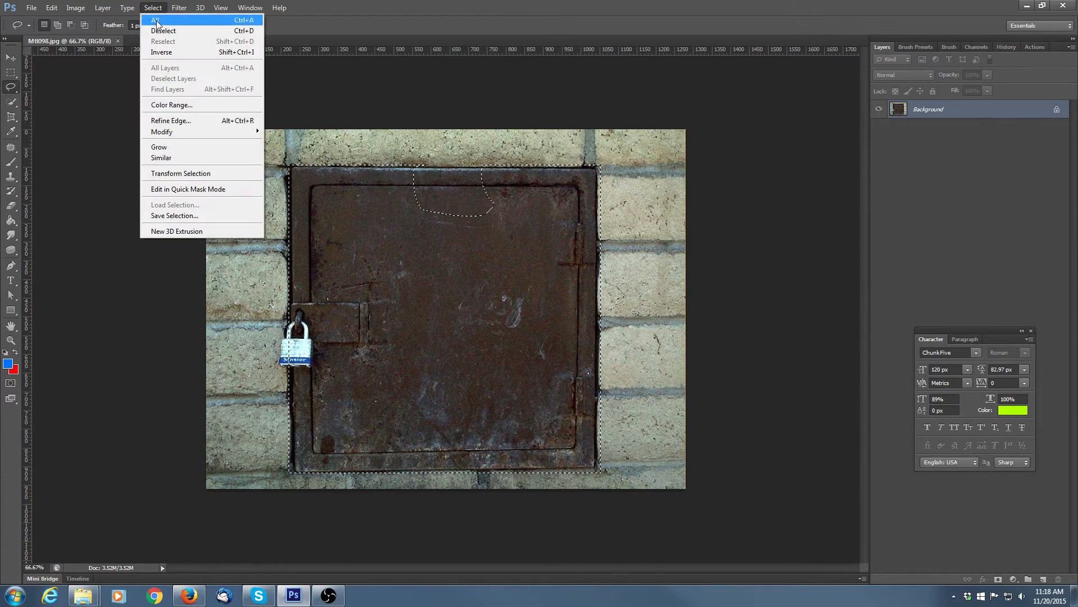
left_click(162, 32)
Step: Try selecting the door's dark metal with Color Range on Sampled Colors at a lower Fuzziness, and deselect
left_click(153, 8)
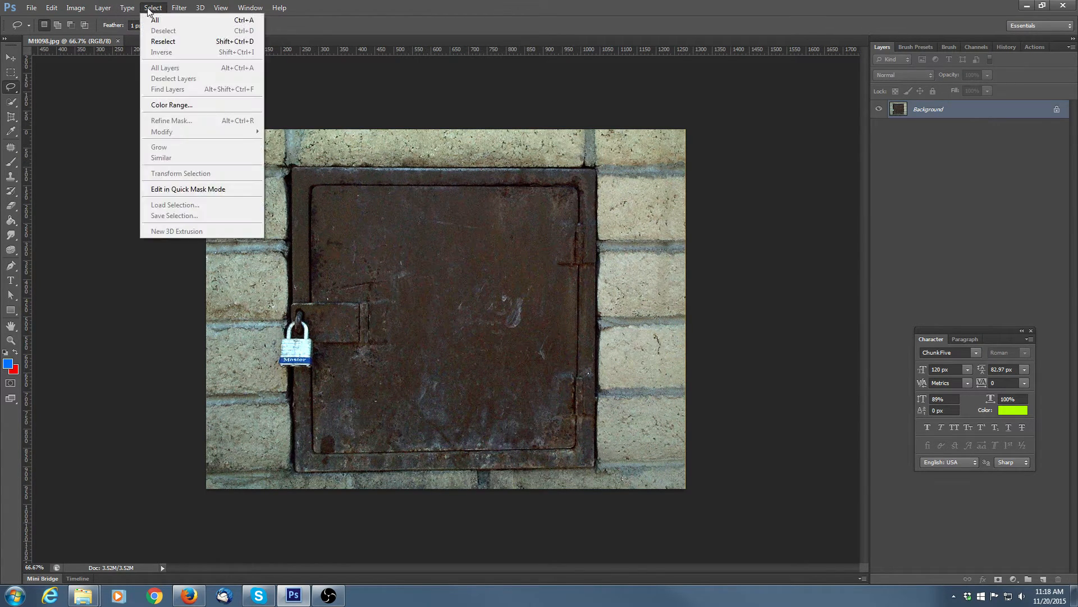
left_click(171, 105)
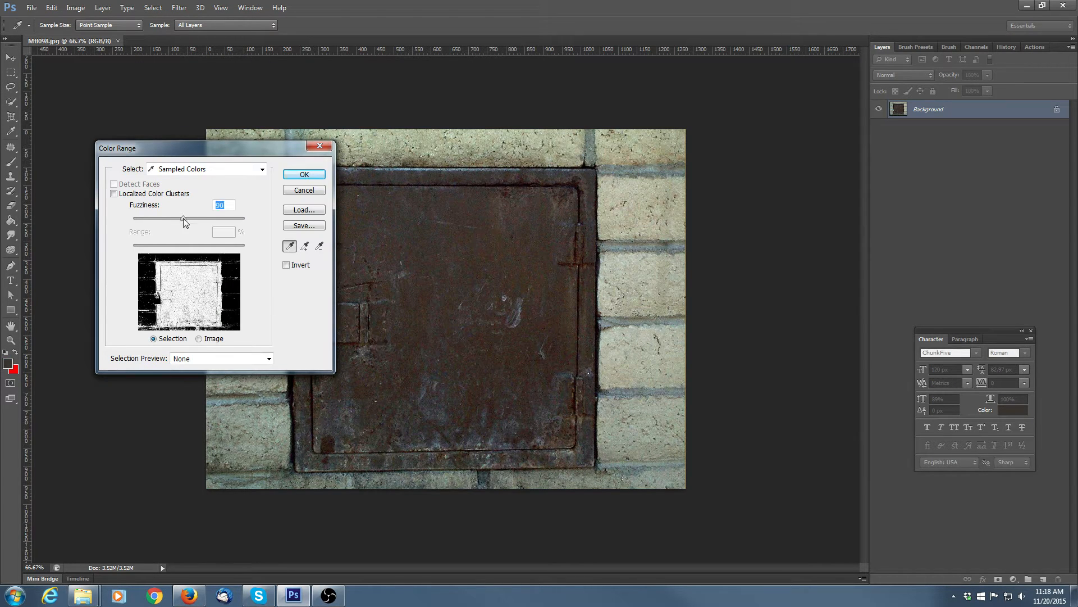
mouse_move(183, 218)
left_mouse_down()
mouse_move(158, 219)
mouse_move(172, 219)
left_mouse_up()
left_click(303, 176)
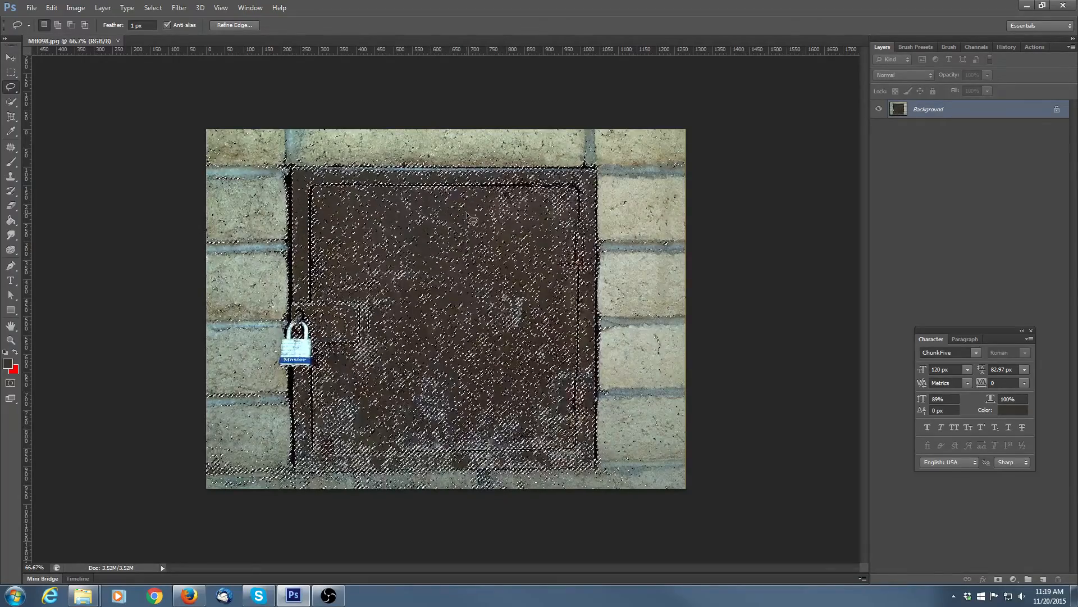
left_click(153, 8)
left_click(164, 30)
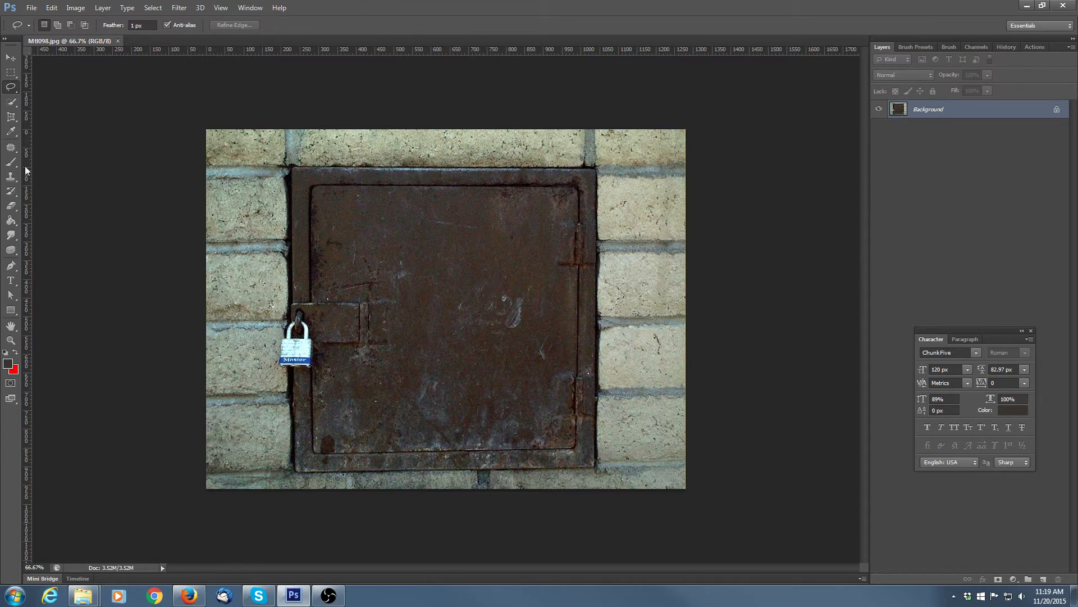
Step: Try the Quick Selection tool across the whole metal door and its frame, and deselect
left_click(14, 103)
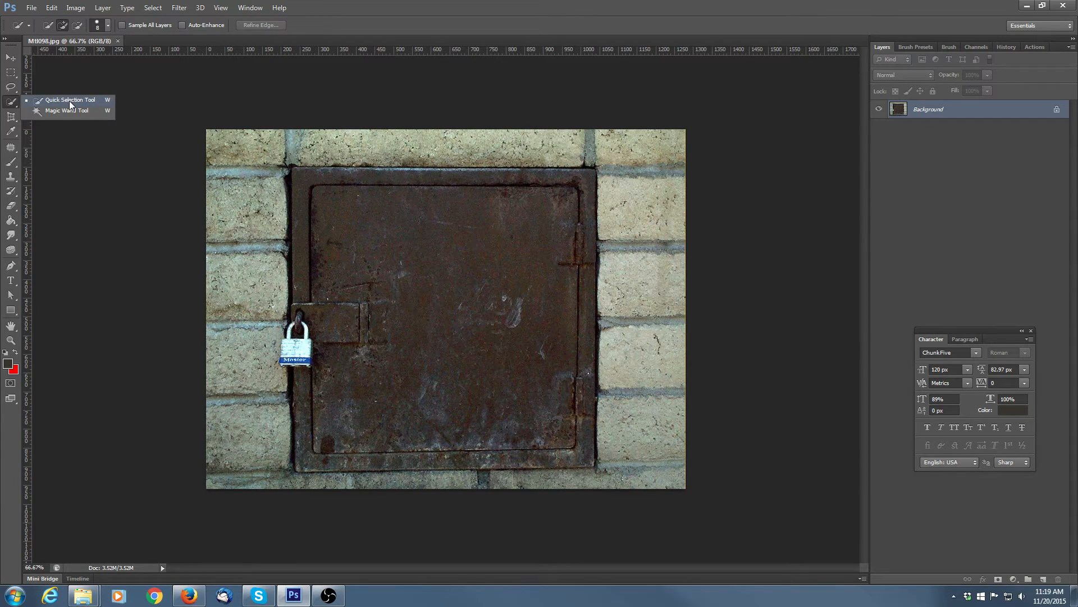
left_click(69, 102)
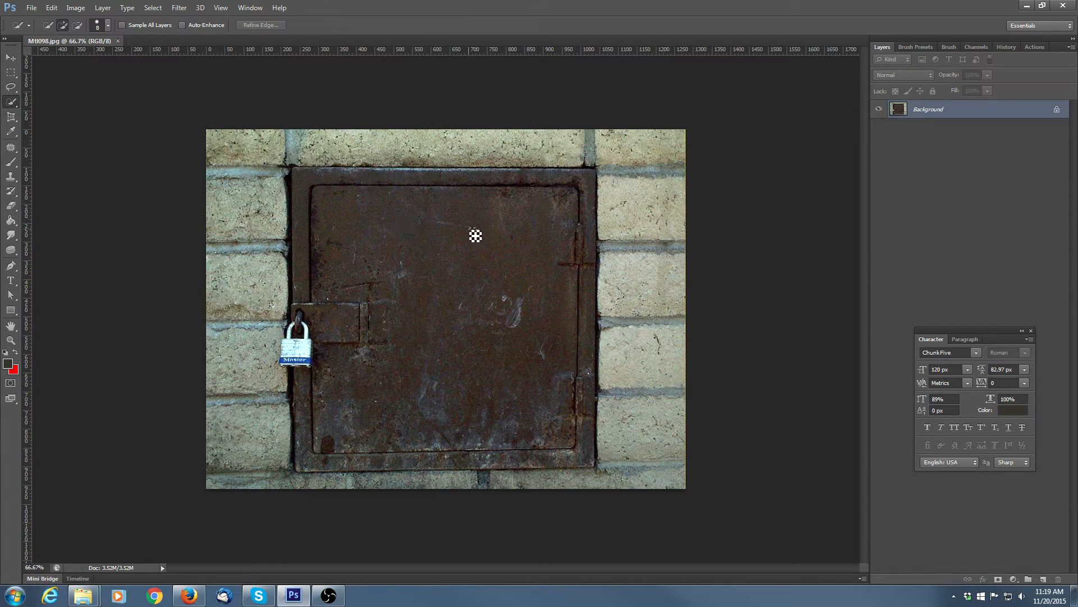
mouse_move(475, 235)
left_mouse_down()
mouse_move(450, 243)
mouse_move(453, 269)
mouse_move(503, 276)
mouse_move(528, 260)
mouse_move(534, 224)
mouse_move(491, 315)
left_mouse_up()
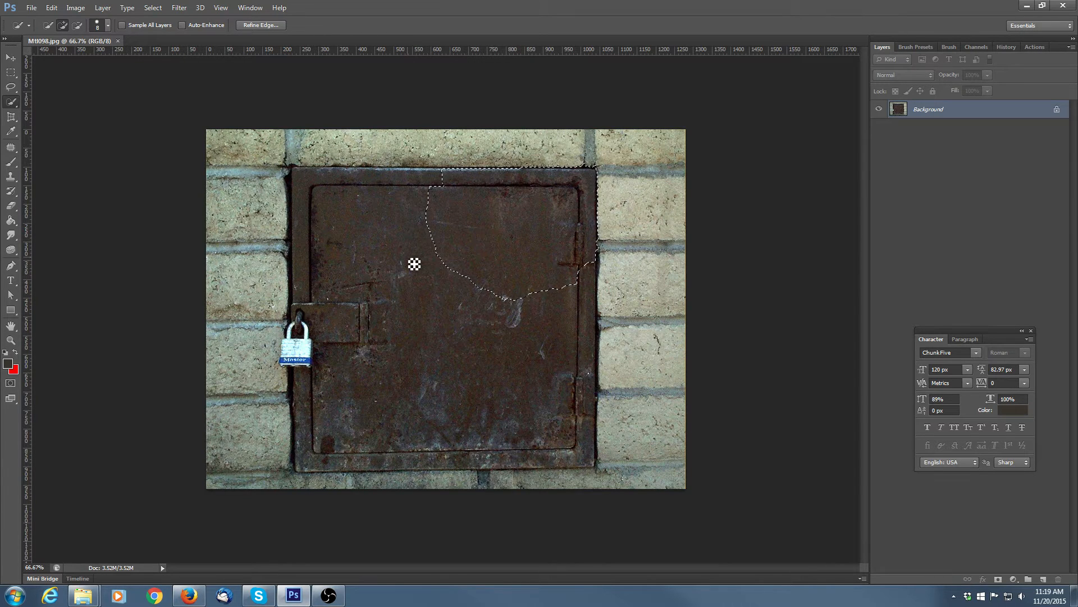
left_click(387, 261)
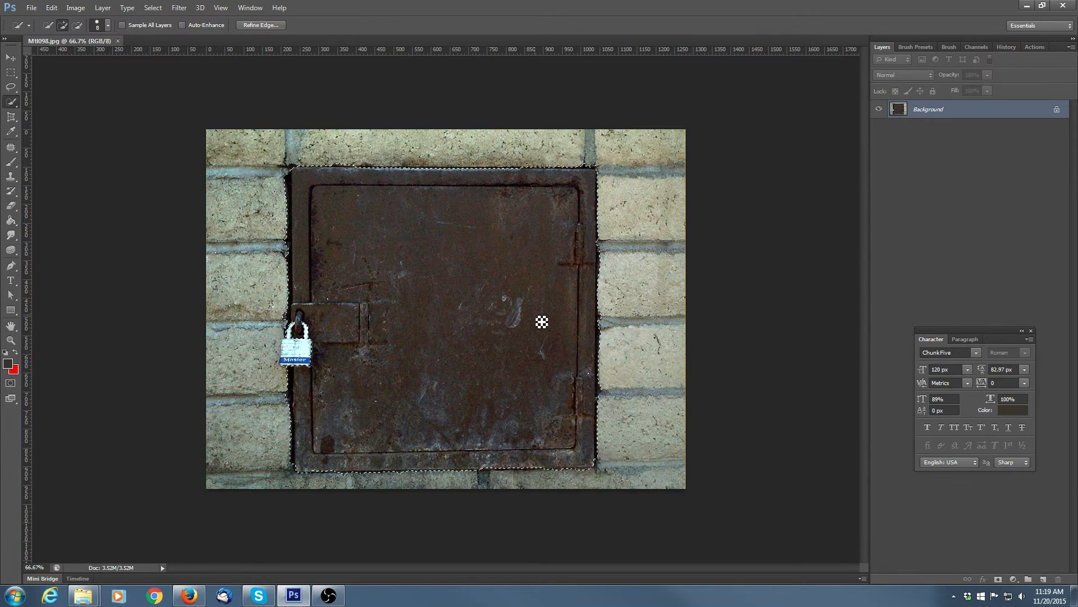
left_click(152, 8)
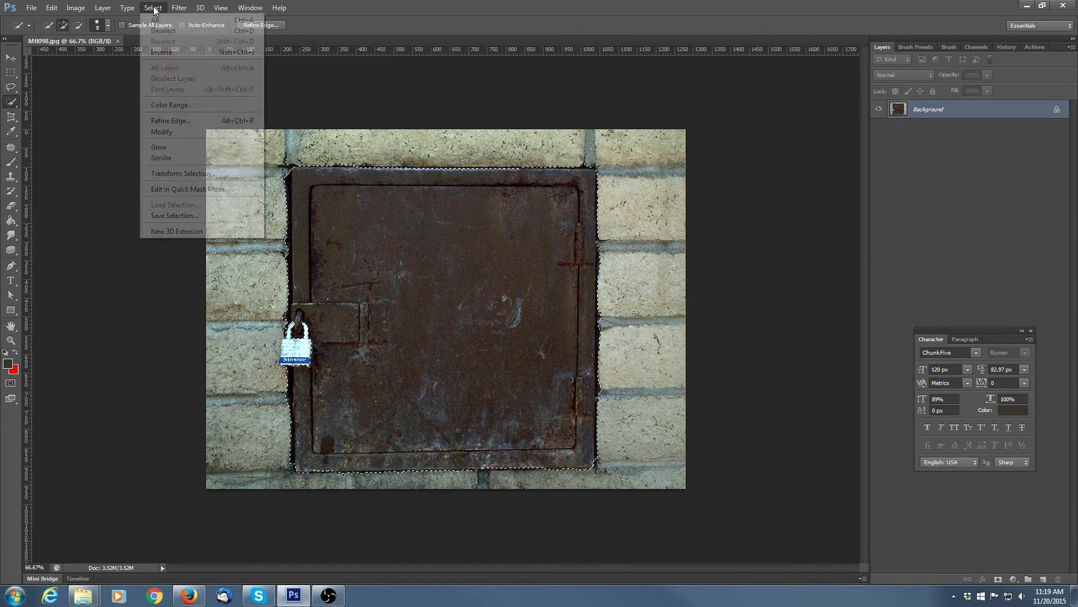
left_click(158, 31)
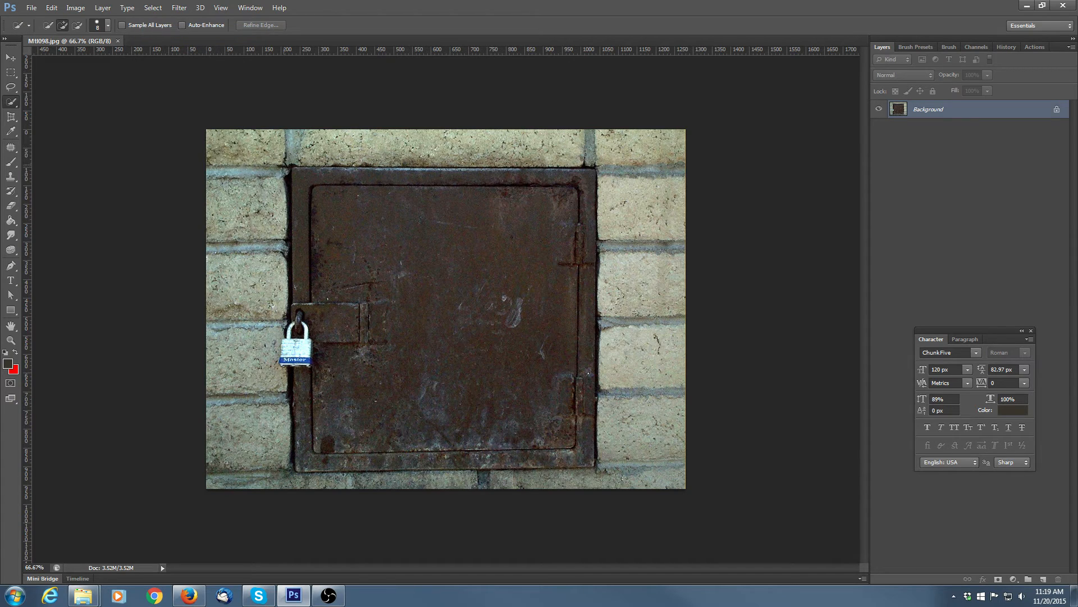
Step: Quick-select a small patch on the door's upper part, inspect its pixel edge at 1200% magnification, and deselect it
right_click(15, 104)
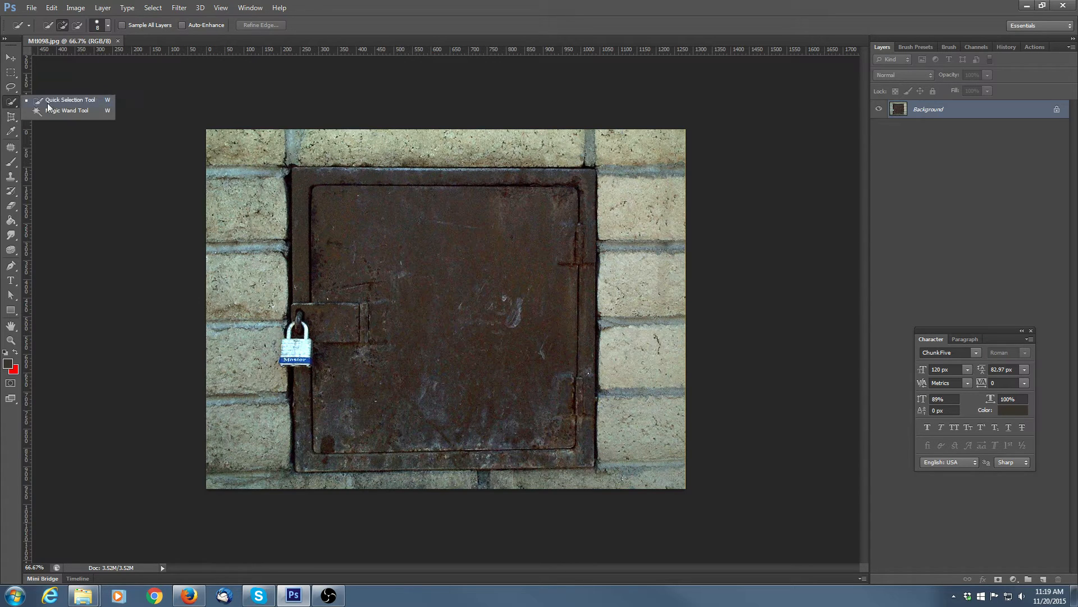
left_click(88, 103)
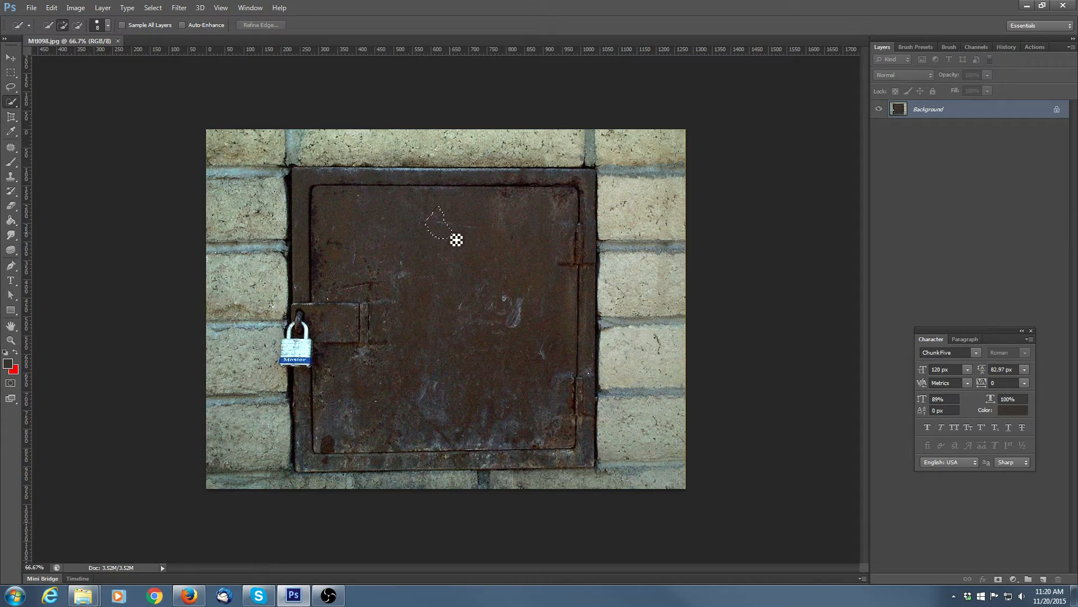
left_click(11, 340)
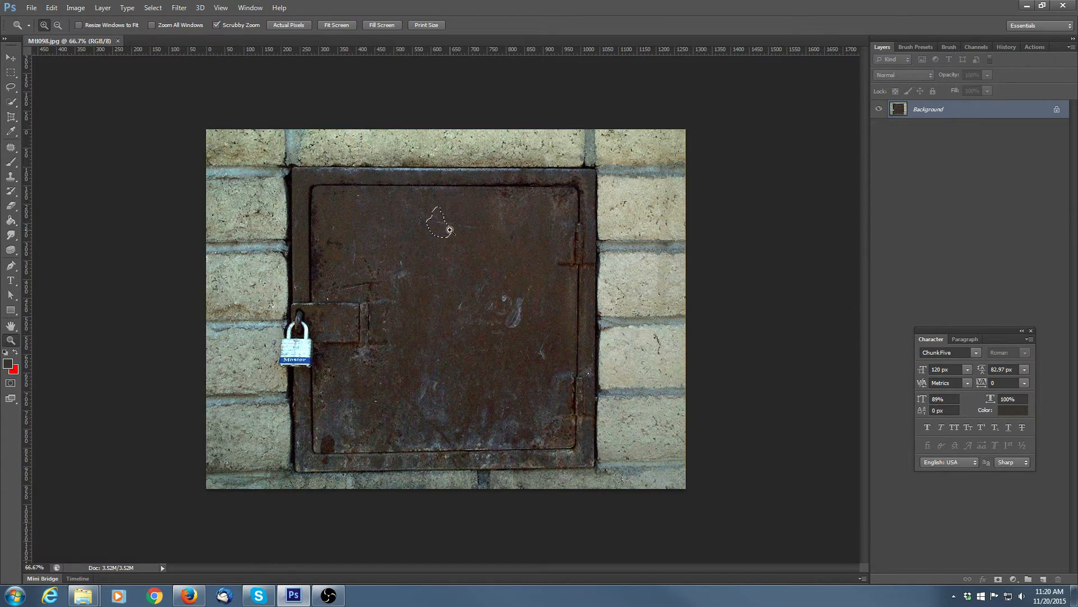
mouse_move(450, 230)
left_mouse_down()
mouse_move(429, 236)
mouse_move(489, 260)
mouse_move(472, 284)
mouse_move(438, 244)
mouse_move(460, 253)
mouse_move(433, 233)
mouse_move(446, 246)
left_mouse_up()
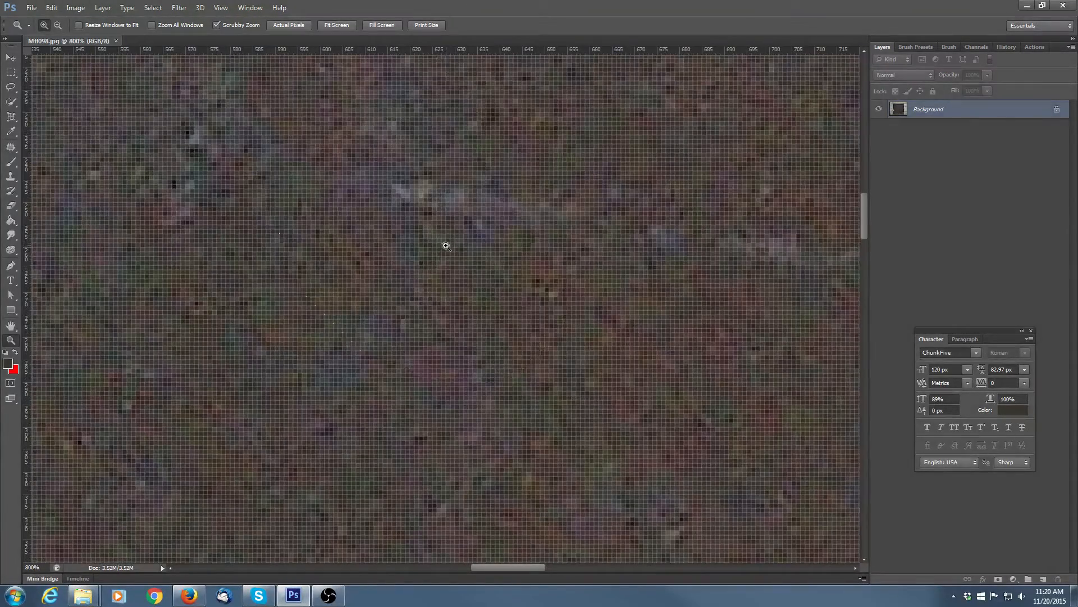
left_click(447, 246)
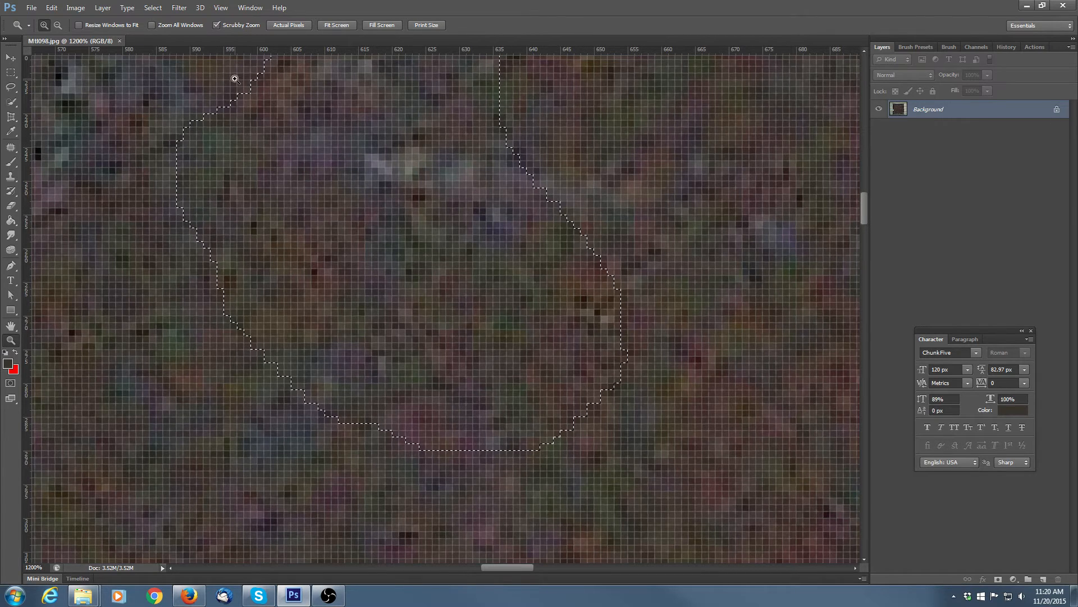
left_click(153, 8)
left_click(159, 31)
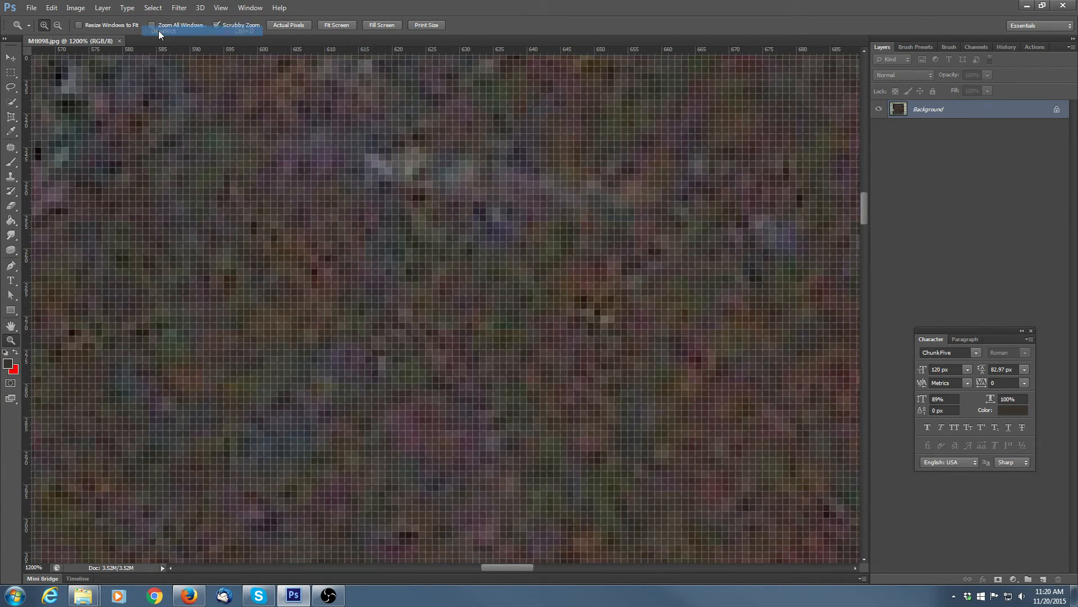
Step: Select the whole metal door and frame with the Quick Selection tool, leaving out the padlock, and check the edge around the padlock
left_click(311, 289, "alt")
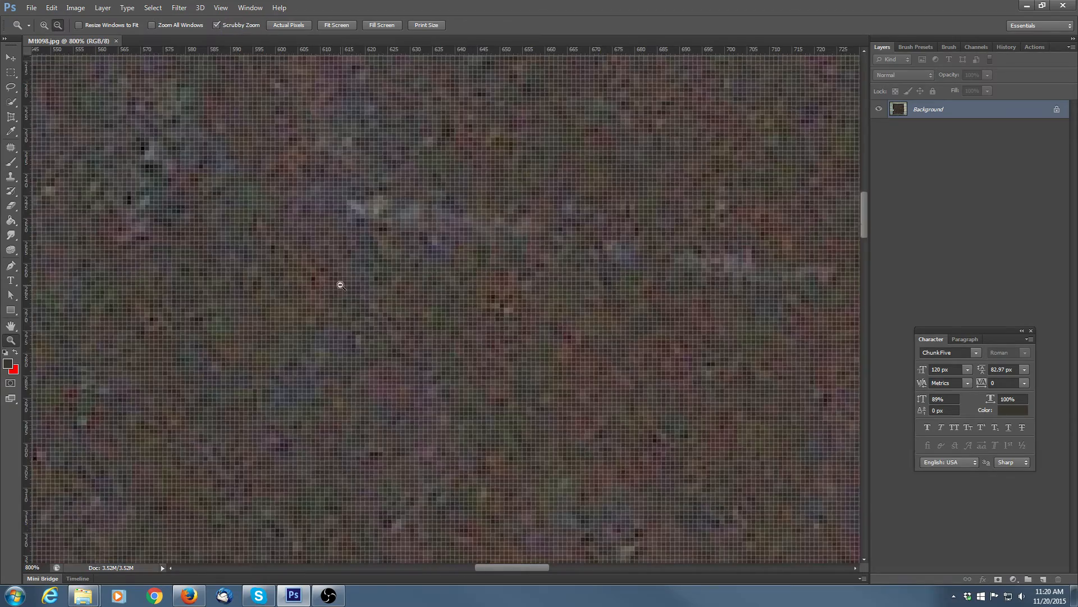
left_click(339, 285, "alt")
left_click(340, 285, "alt")
left_click(341, 285, "alt")
left_click(340, 284, "alt")
left_click(340, 284, "alt")
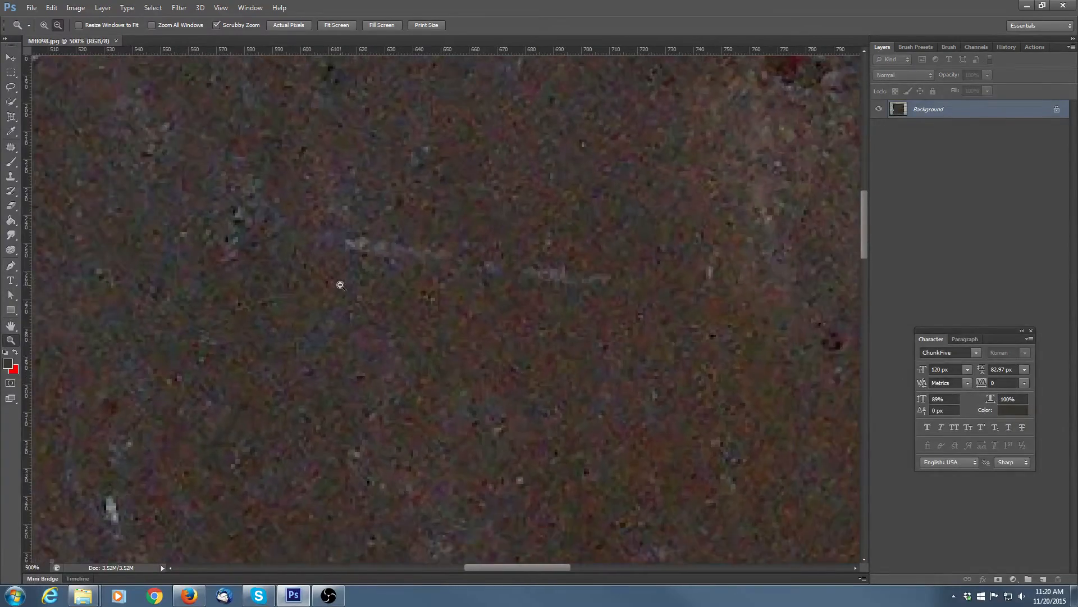
left_click(341, 285, "alt")
left_click(341, 285, "alt")
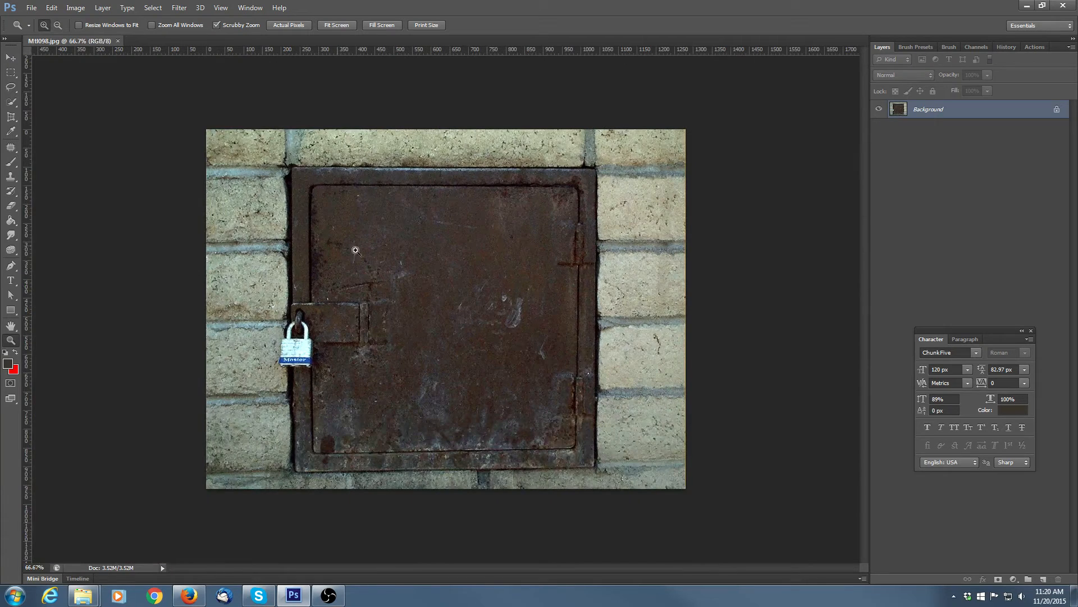
left_click(10, 104)
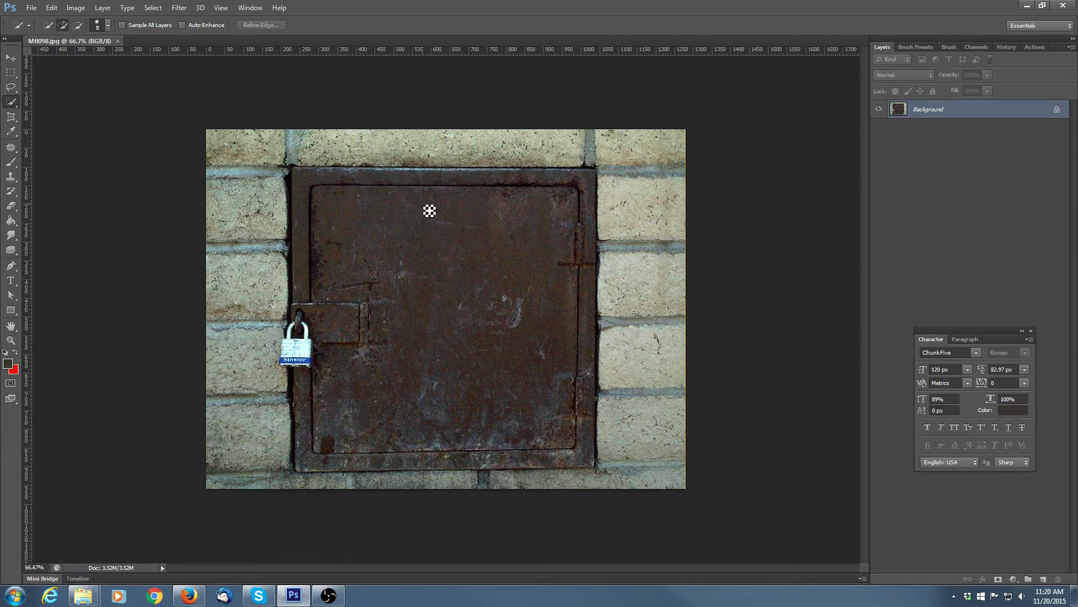
mouse_move(451, 211)
left_mouse_down()
mouse_move(453, 241)
mouse_move(510, 243)
mouse_move(526, 284)
mouse_move(548, 267)
mouse_move(581, 265)
mouse_move(585, 347)
left_mouse_up()
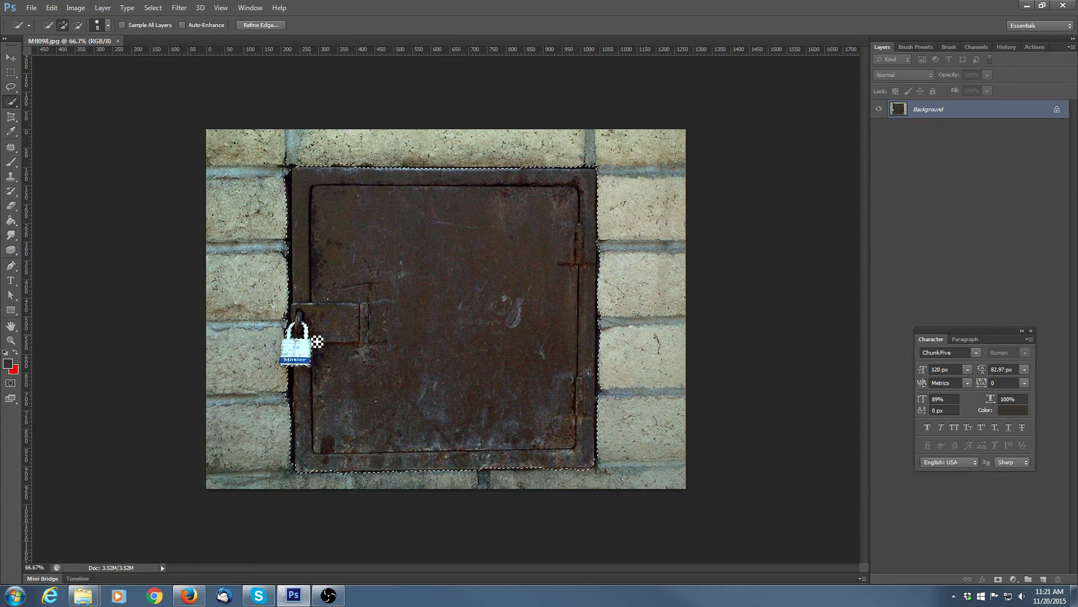
left_click(11, 340)
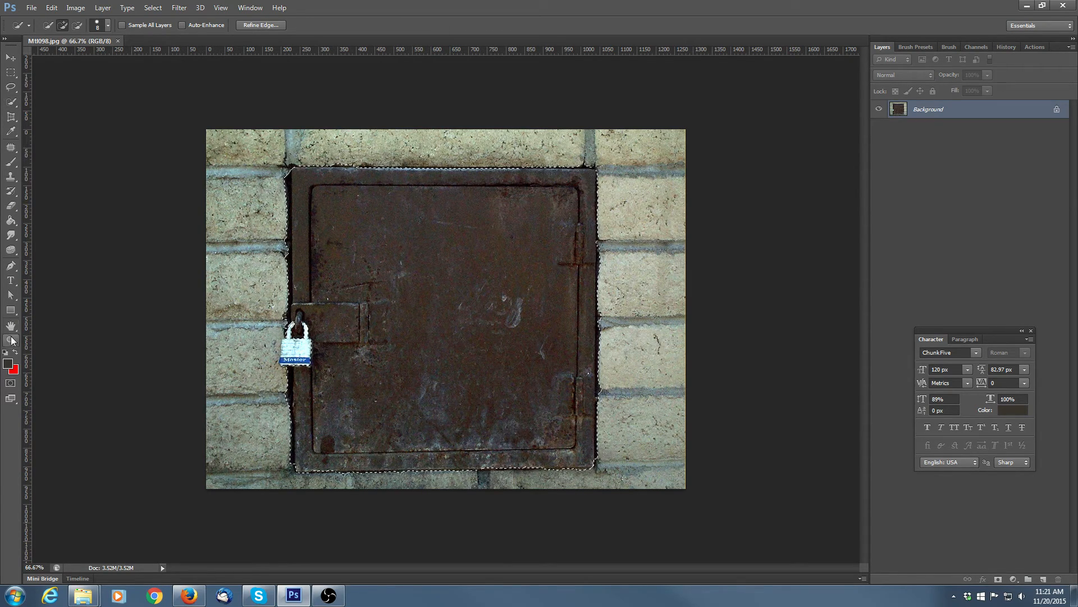
left_click(294, 352)
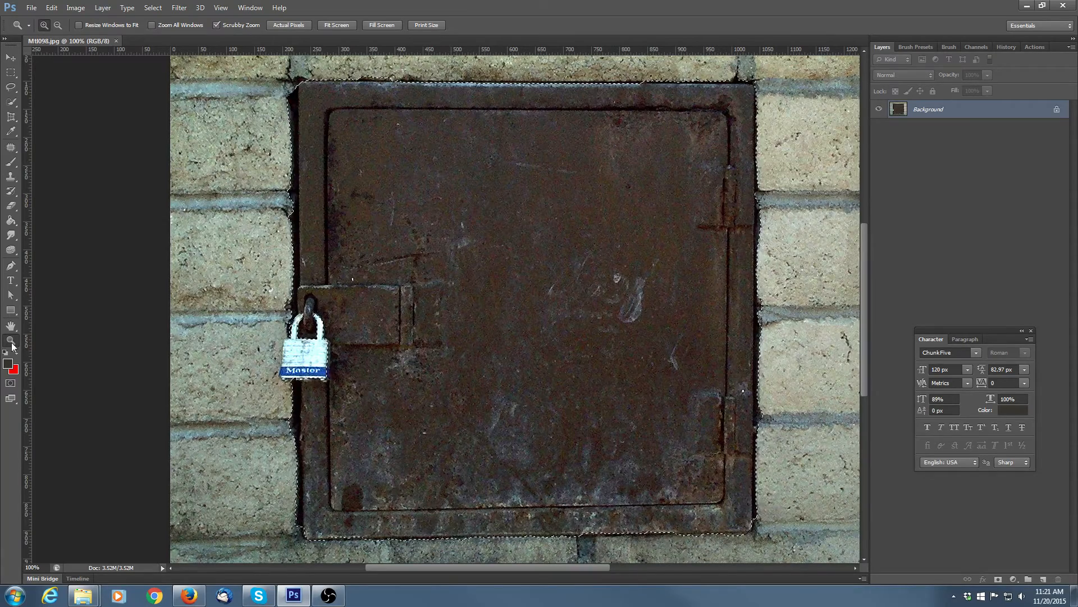
left_click(526, 296, "alt")
left_click(526, 297, "alt")
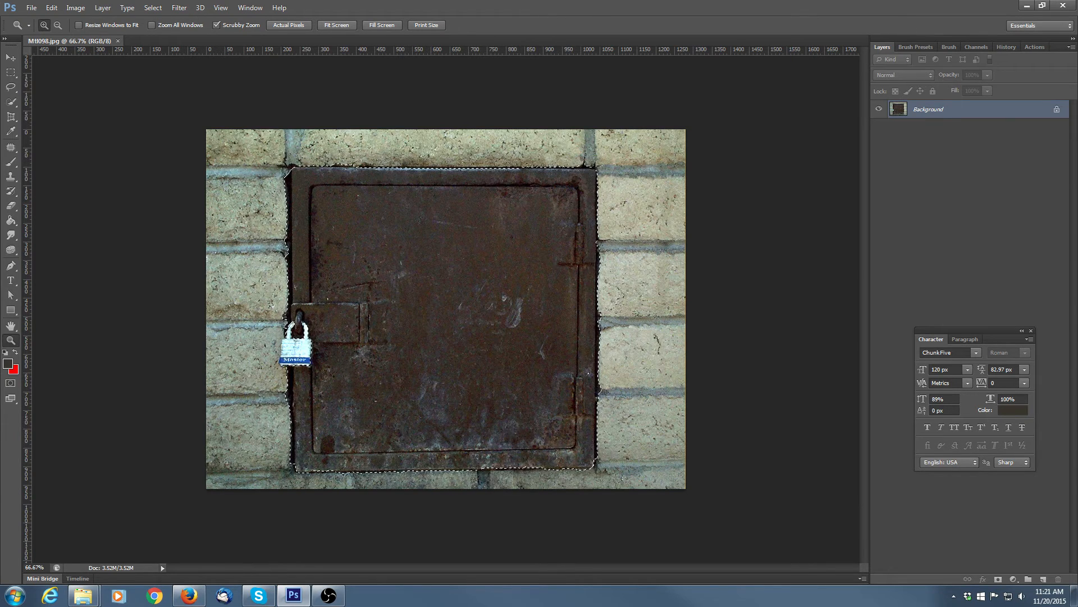
Step: Open Mtl085.jpg, marquee its full height from about a fifth of the way across to the right edge, and copy that area
key("ctrl+d")
left_click_drag(1007, 236, 340, 56)
left_click(10, 72)
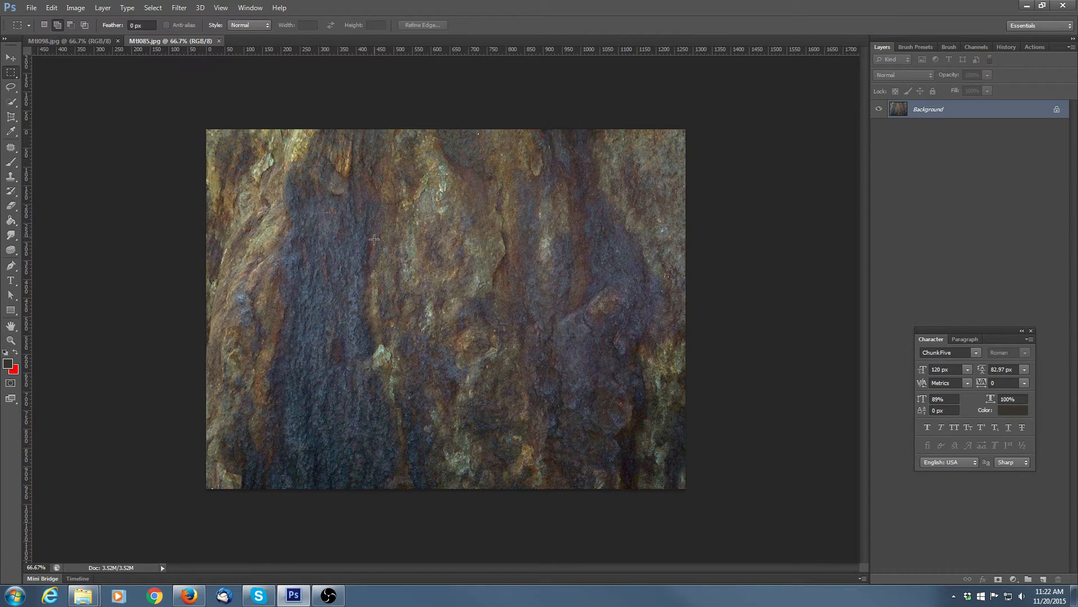
left_click_drag(305, 116, 697, 514)
left_click(51, 7)
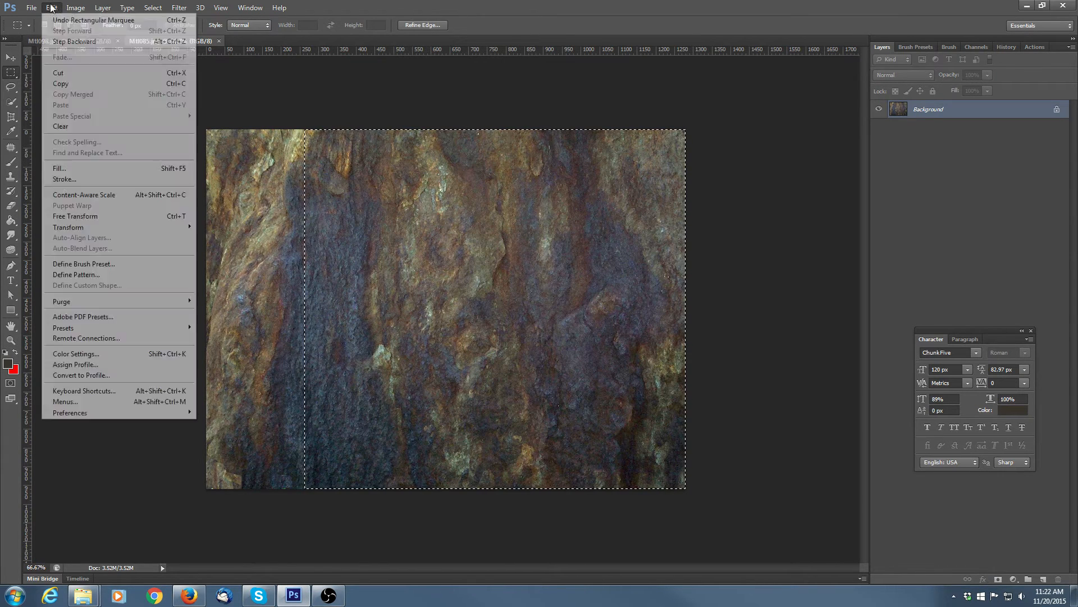
left_click(62, 82)
Step: Return to Mtl098.jpg and use Paste Into to place the copied rusty texture inside the door selection as a masked layer
left_click(74, 38)
left_click(51, 7)
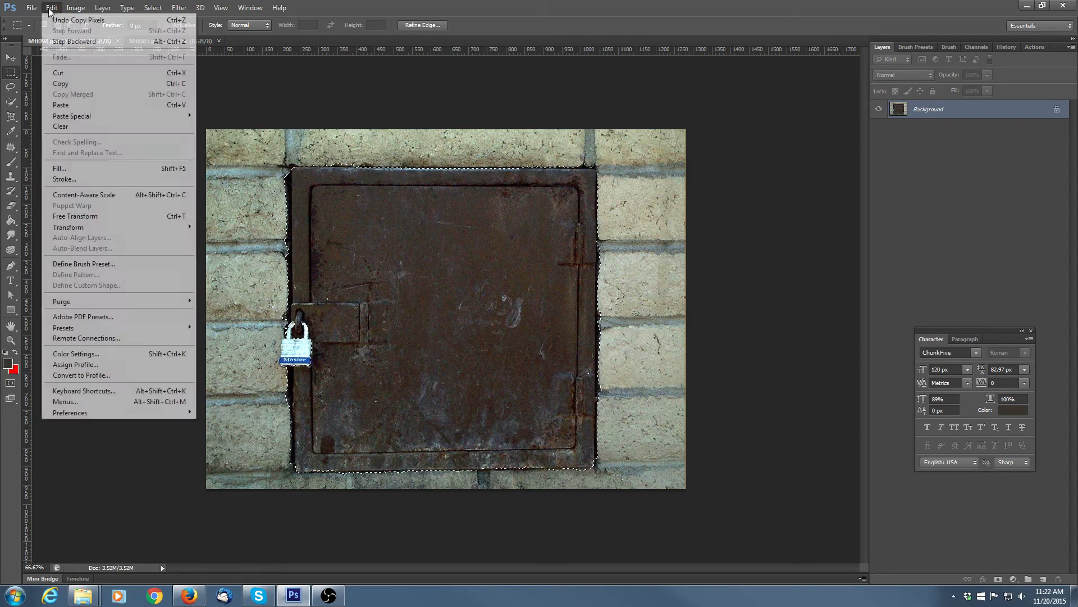
mouse_move(75, 114)
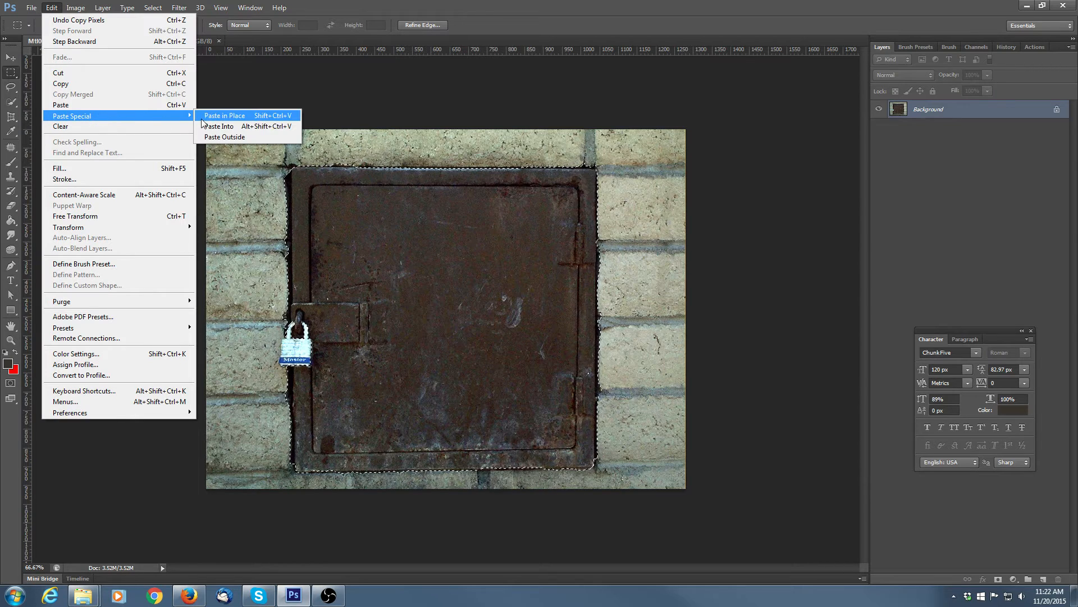
left_click(240, 126)
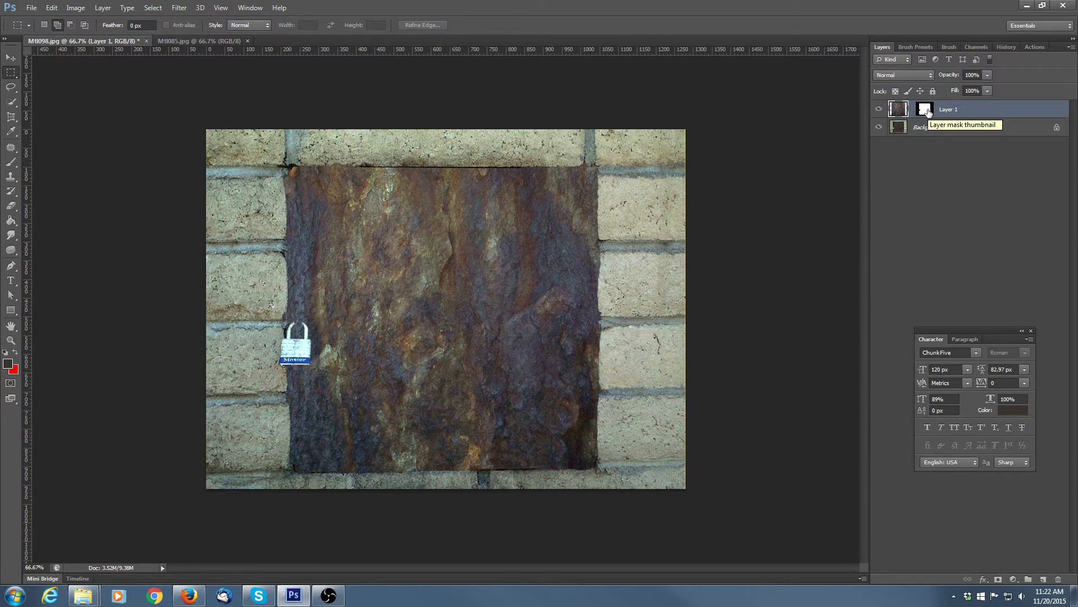
Step: Load Layer 1's mask as a selection and try the Multiply blend mode on the rusty texture layer
left_click_drag(928, 112, 930, 116)
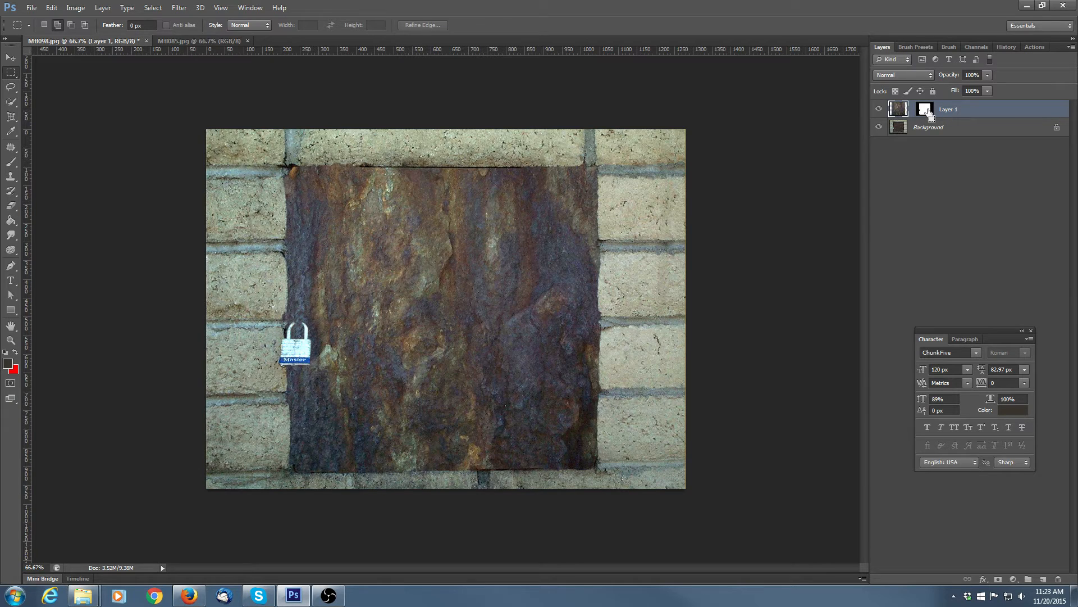
left_click(930, 116, "ctrl")
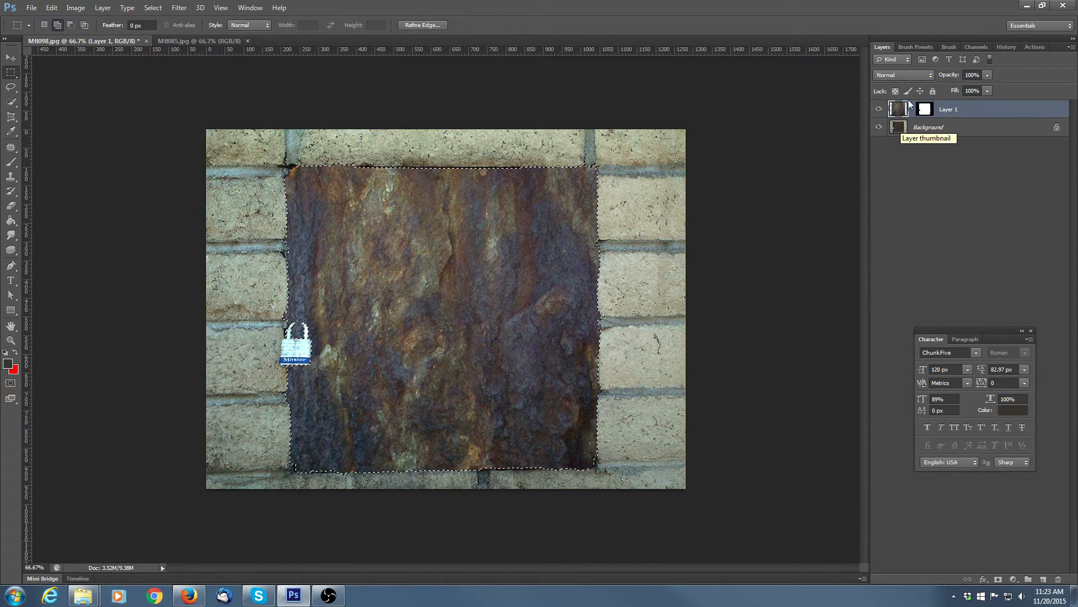
left_click(930, 75)
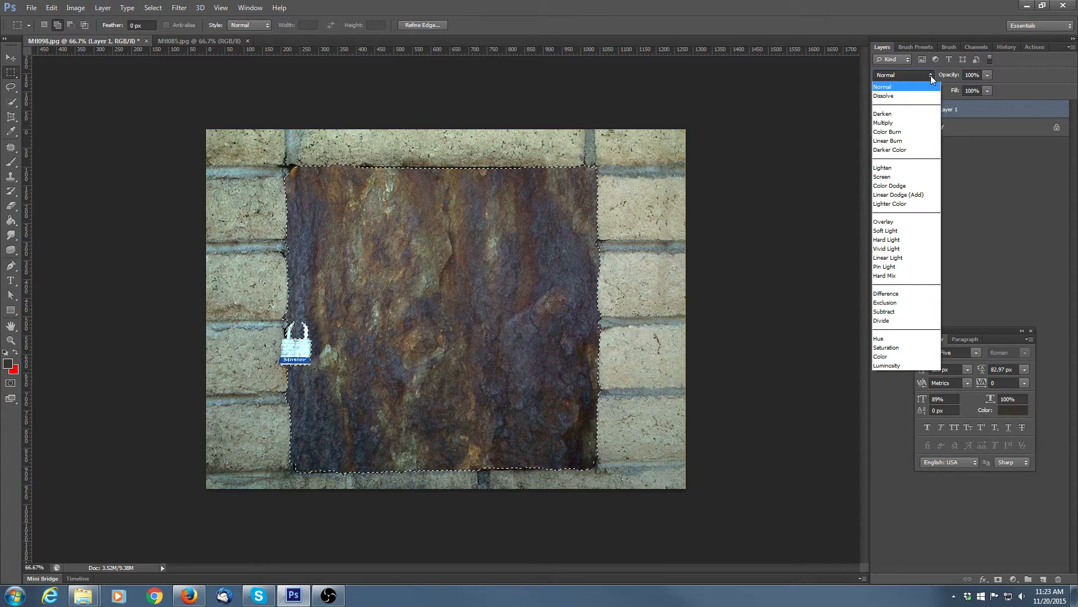
left_click(898, 122)
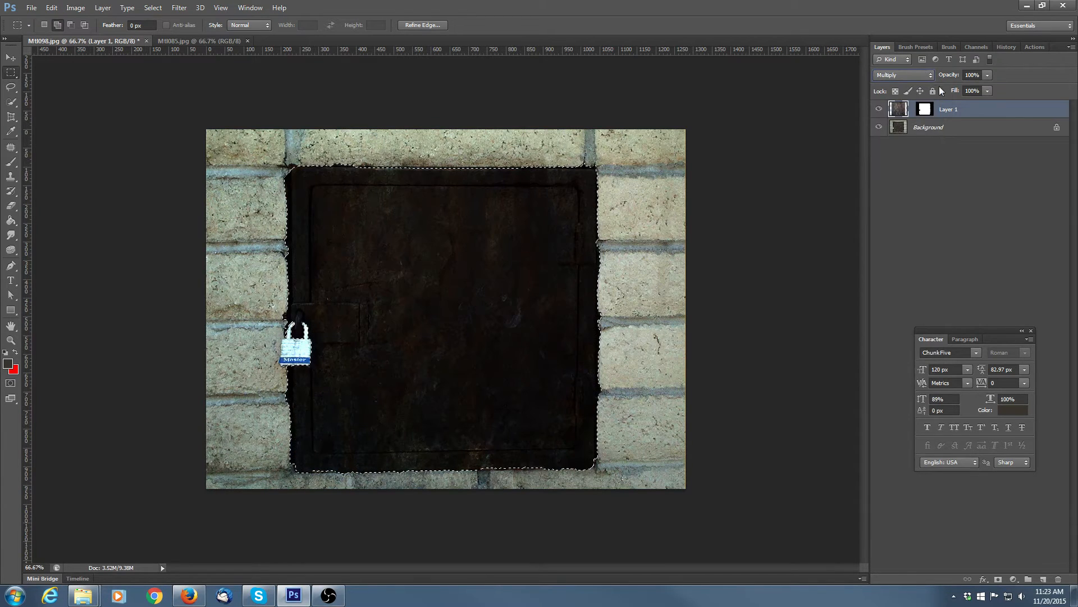
Step: Set the rusty texture layer to Overlay with 82% fill, and toggle its visibility to compare the door with and without it
left_click(928, 75)
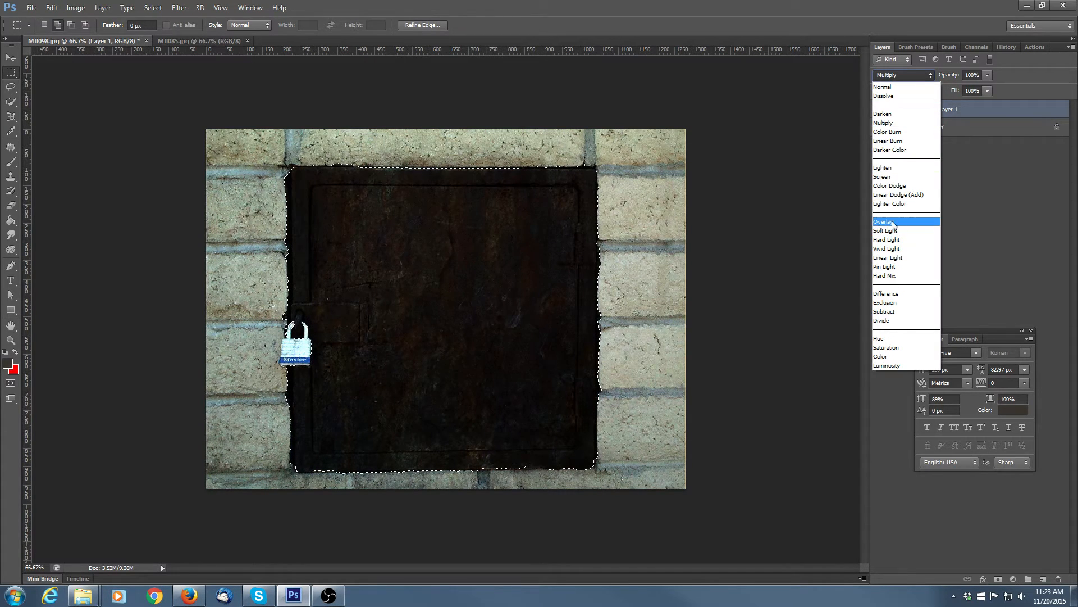
left_click(893, 222)
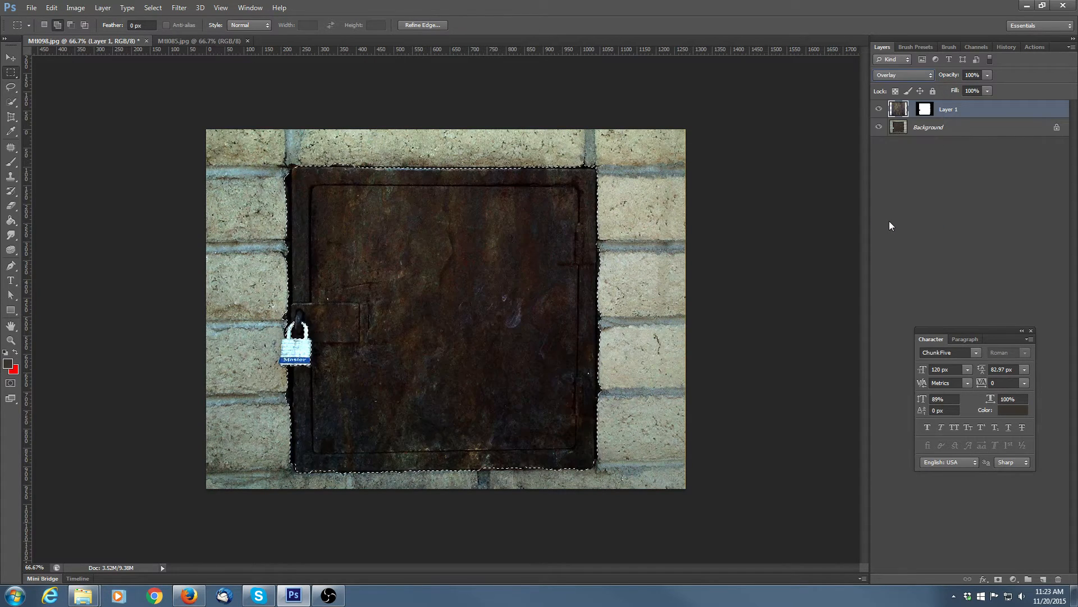
left_click(987, 91)
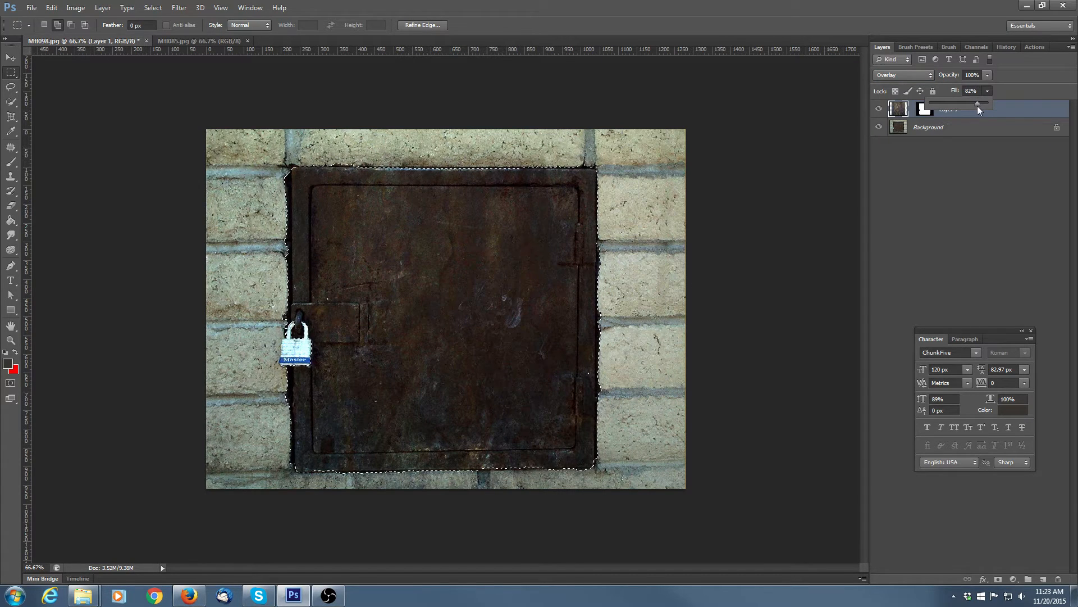
left_click(879, 110)
left_click(879, 109)
Step: Close Mtl085.jpg and Mtl098.jpg without saving the changes
left_click(220, 41)
left_click(247, 40)
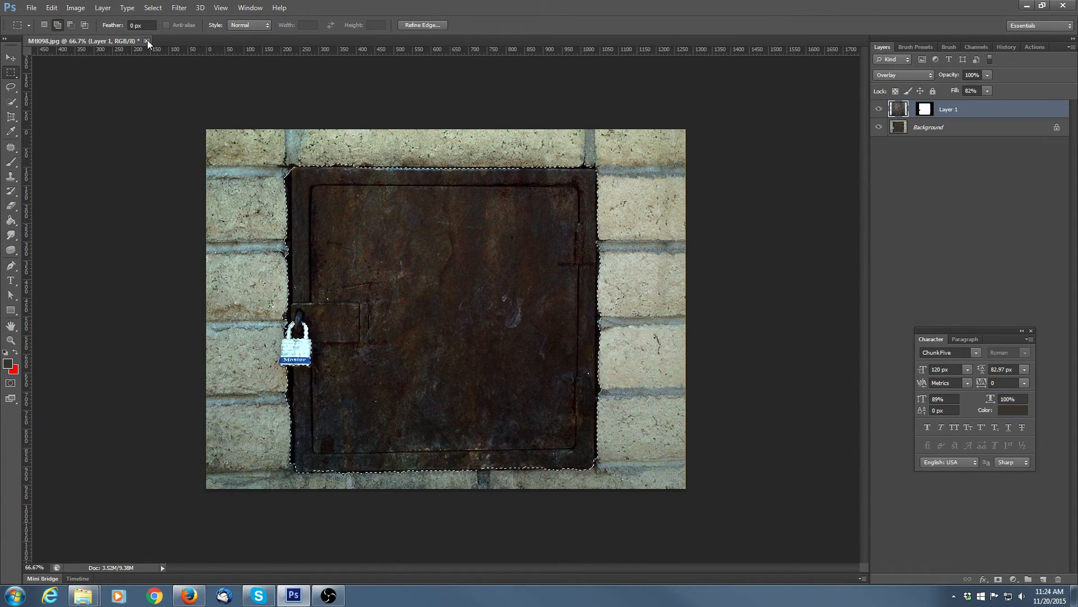
left_click(146, 41)
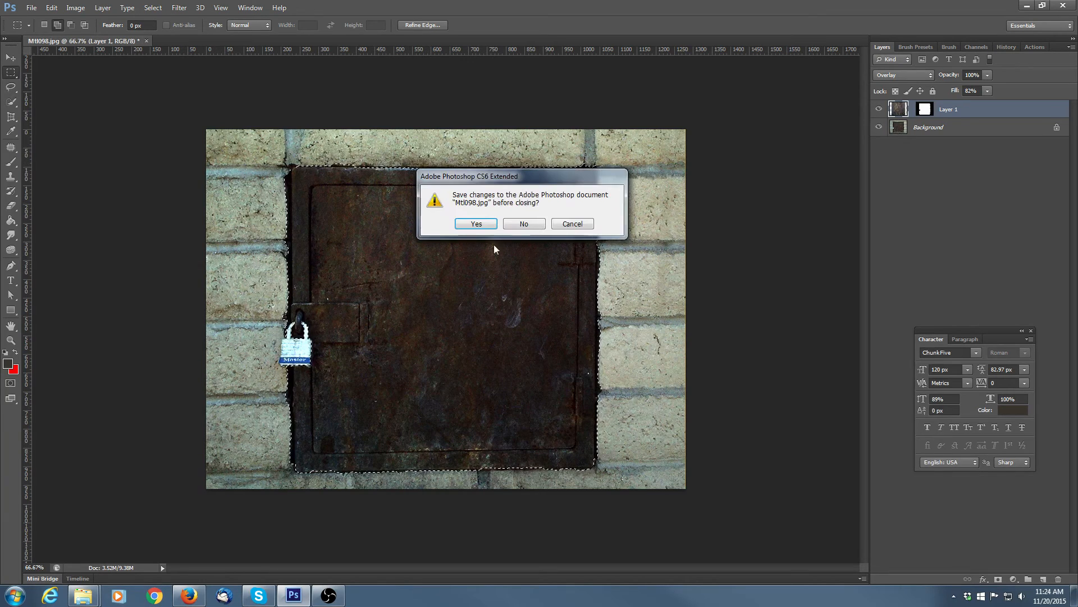
left_click(525, 224)
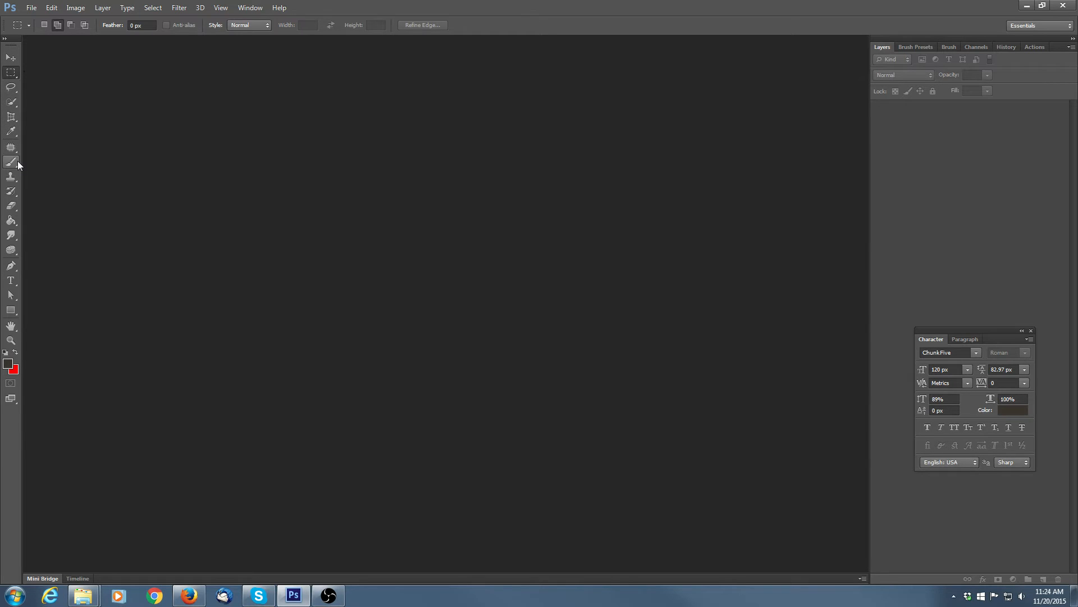
Step: Open Mtl087.jpg and raise its contrast slightly with the Brightness/Contrast adjustment
left_click(13, 103)
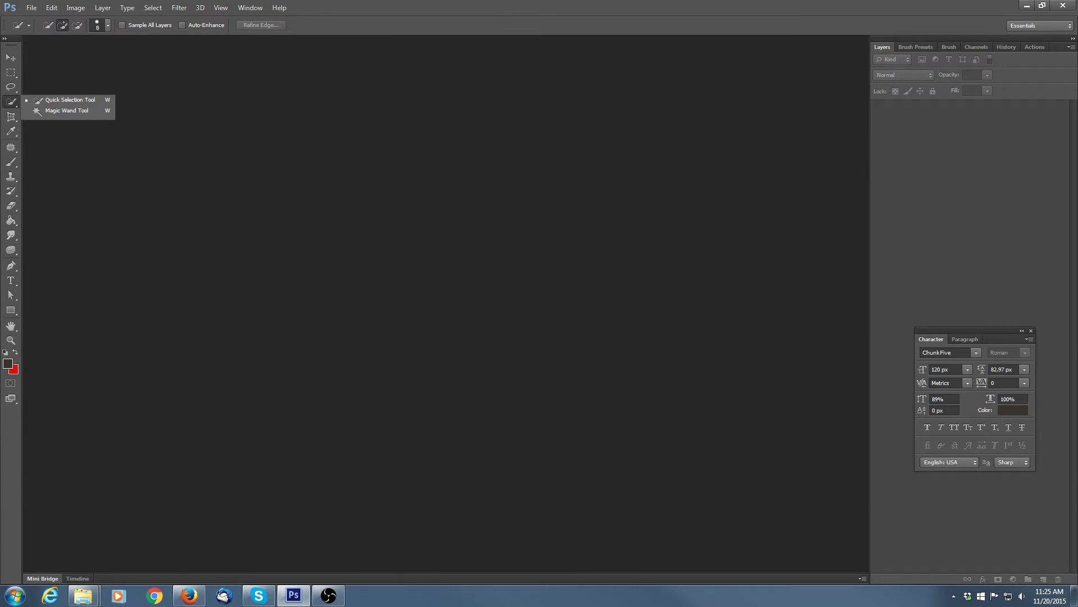
left_click_drag(1077, 331, 359, 215)
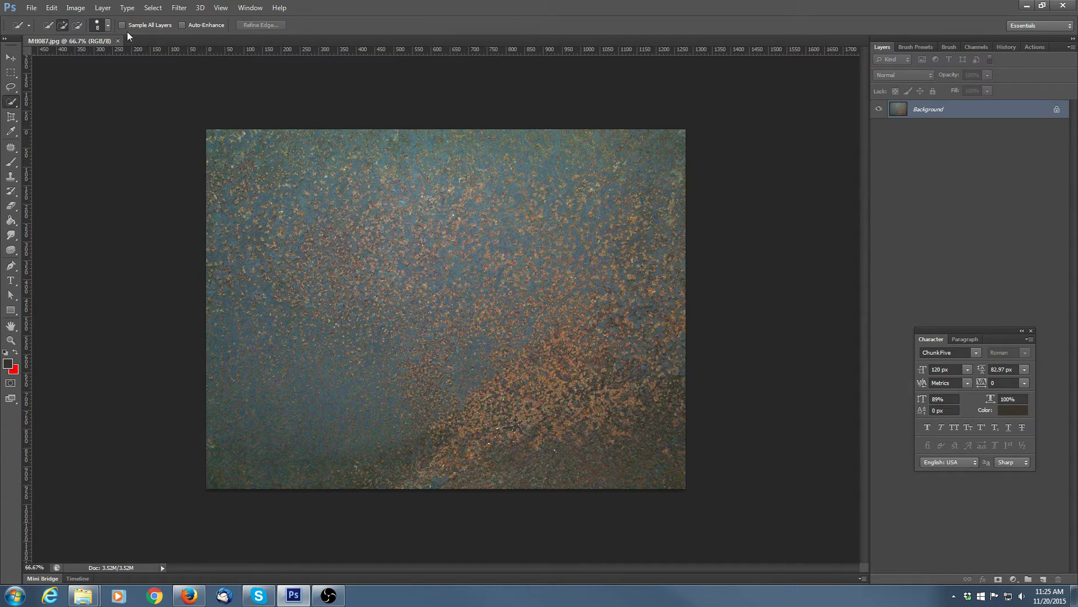
left_click(75, 8)
mouse_move(168, 36)
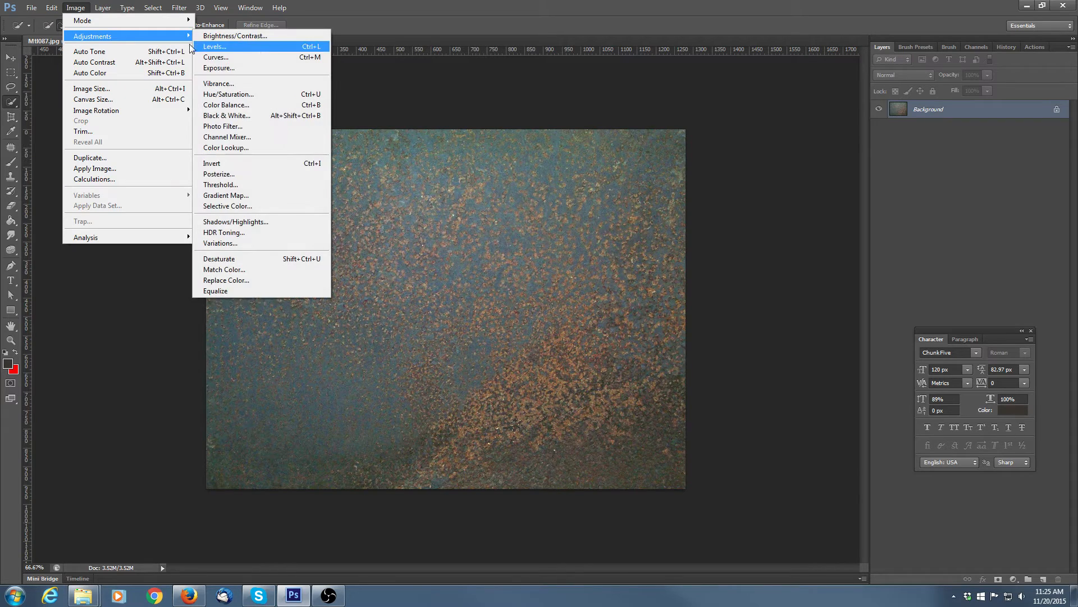
left_click(274, 35)
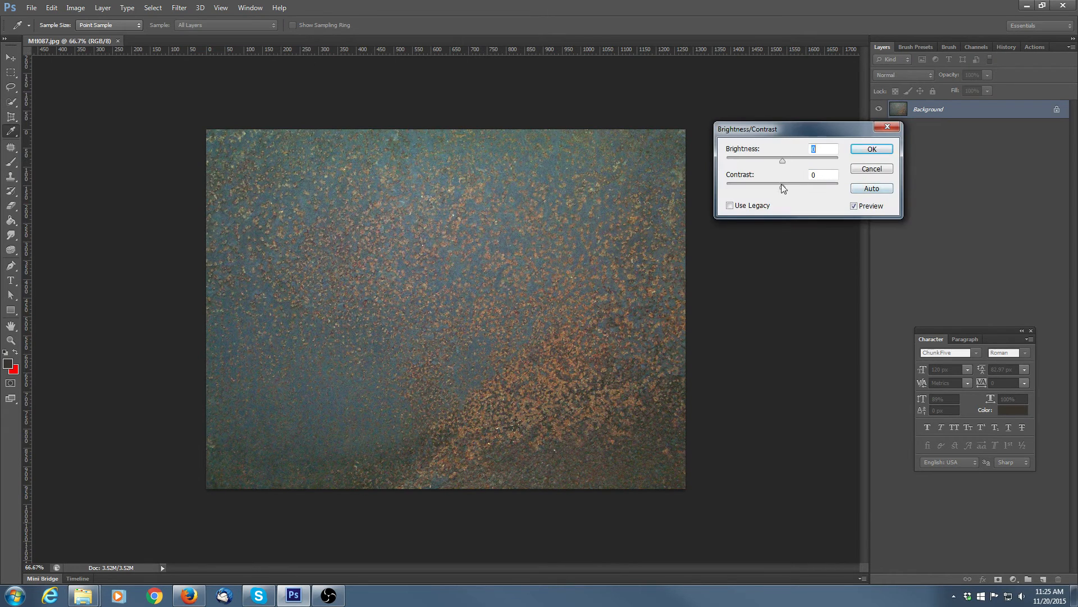
left_click_drag(781, 184, 787, 185)
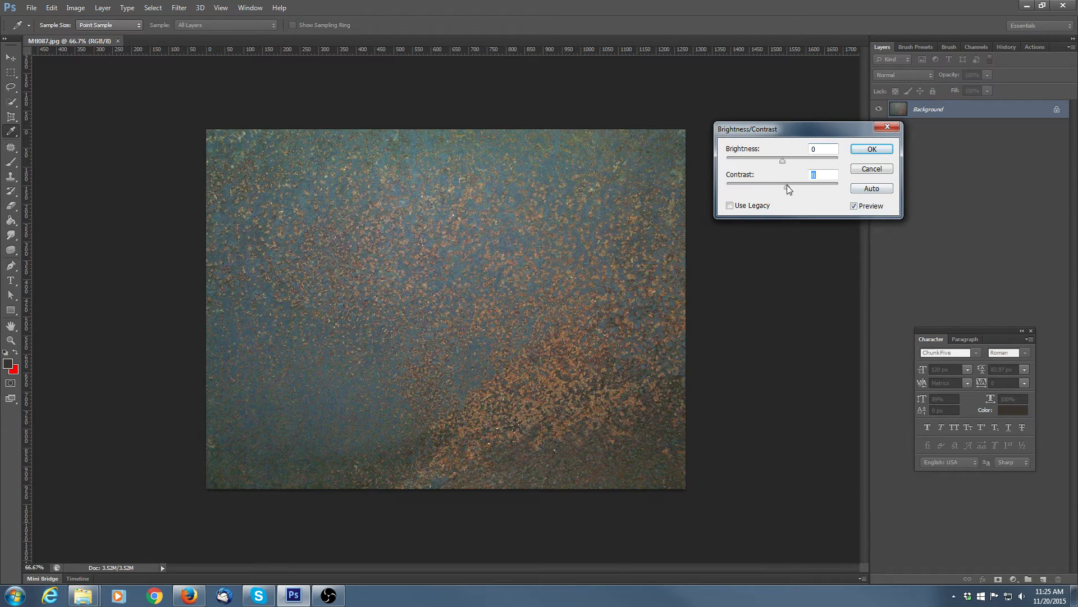
left_click(872, 149)
key("w")
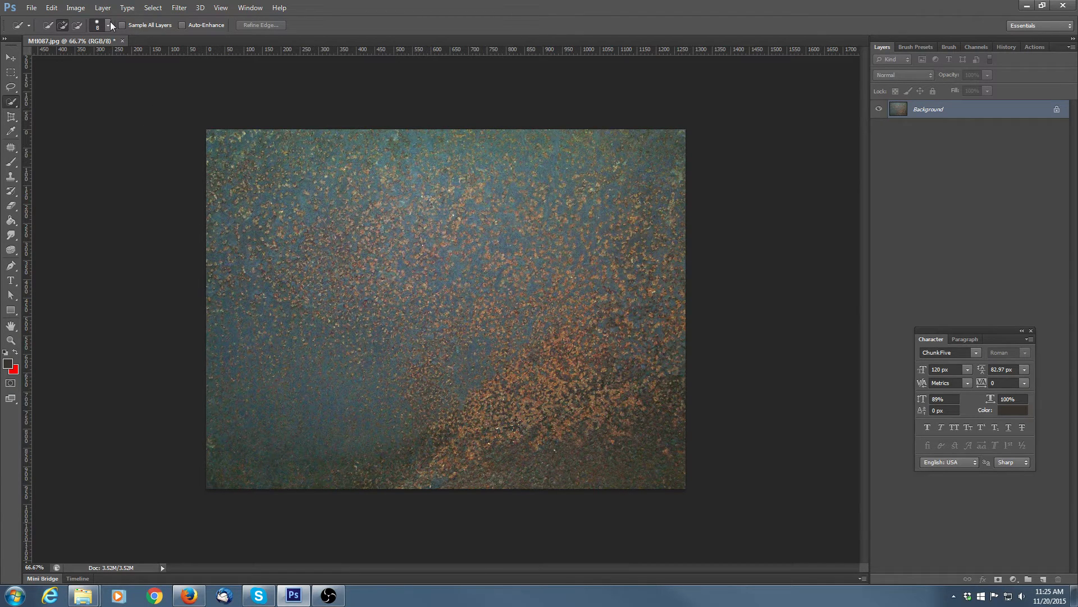
Step: Select the blue-green paint with Color Range, sampling near the image's upper edge and setting the fuzziness to 84
left_click(149, 8)
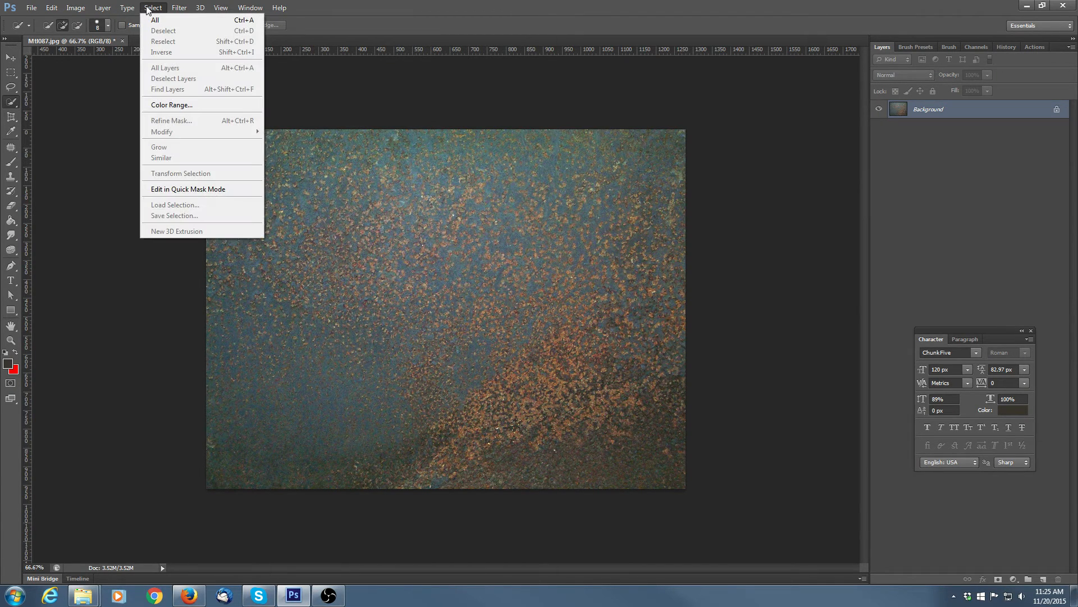
left_click(194, 110)
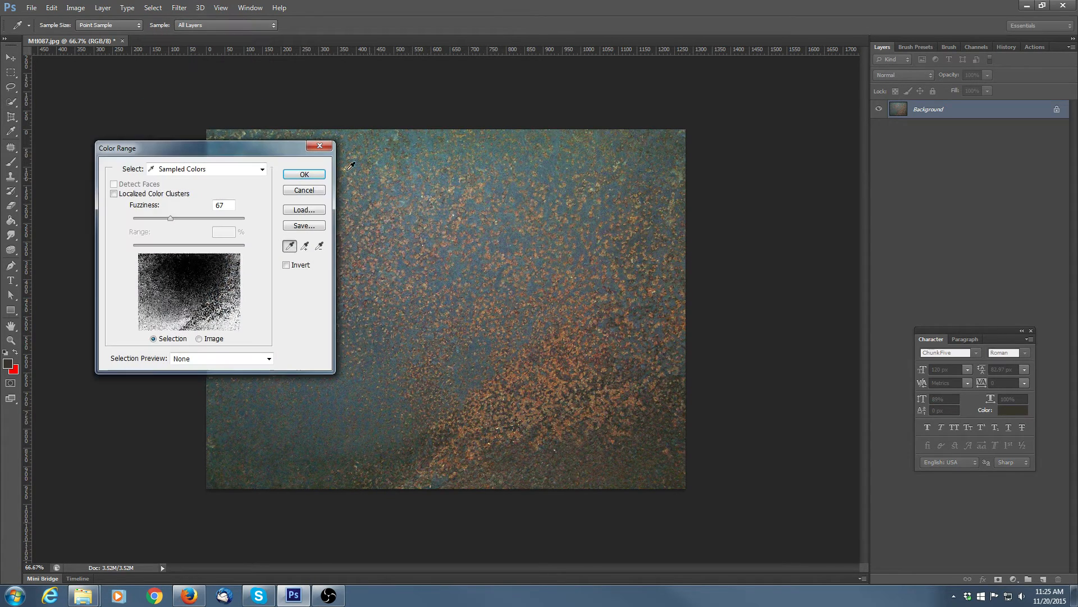
left_click(518, 174)
mouse_move(170, 220)
left_mouse_down()
mouse_move(190, 220)
mouse_move(180, 223)
left_mouse_up()
left_click(304, 174)
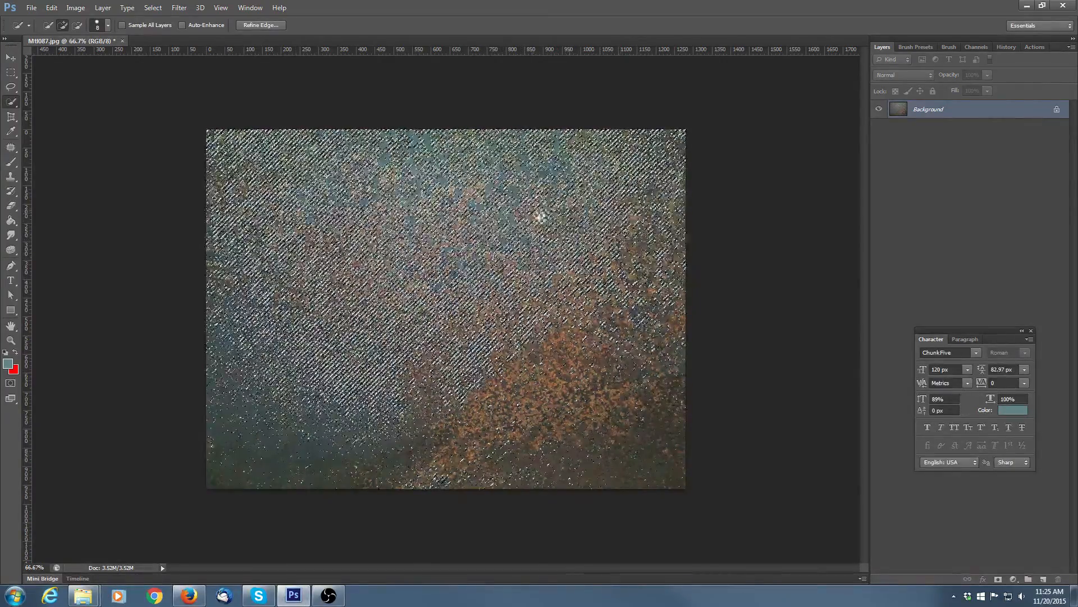
Step: Reopen Color Range and add the dark color in the image's lower-left area to the sampled colors
left_click(153, 7)
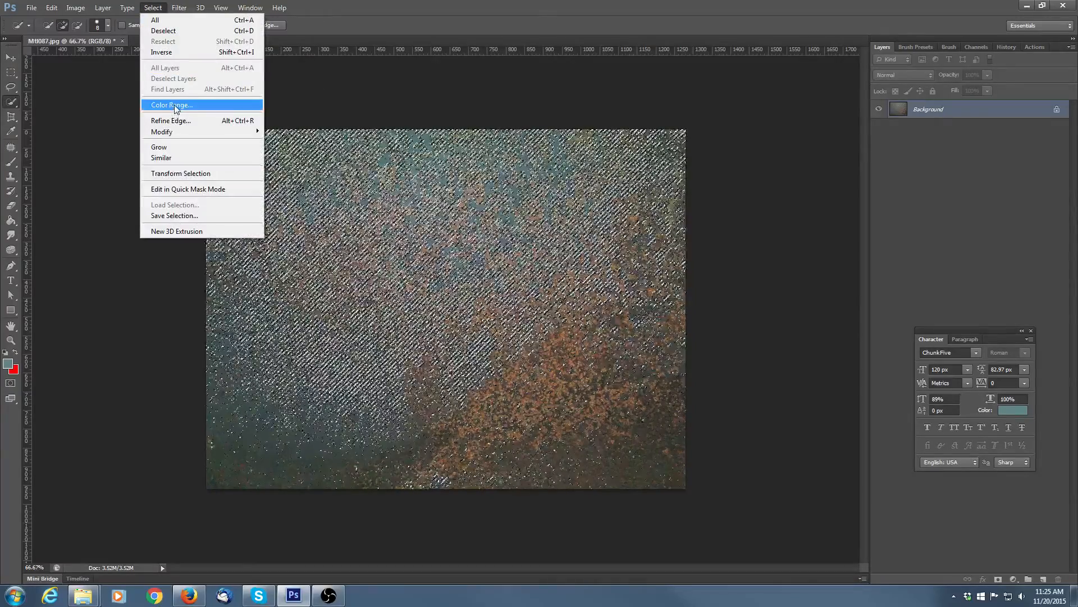
left_click(172, 107)
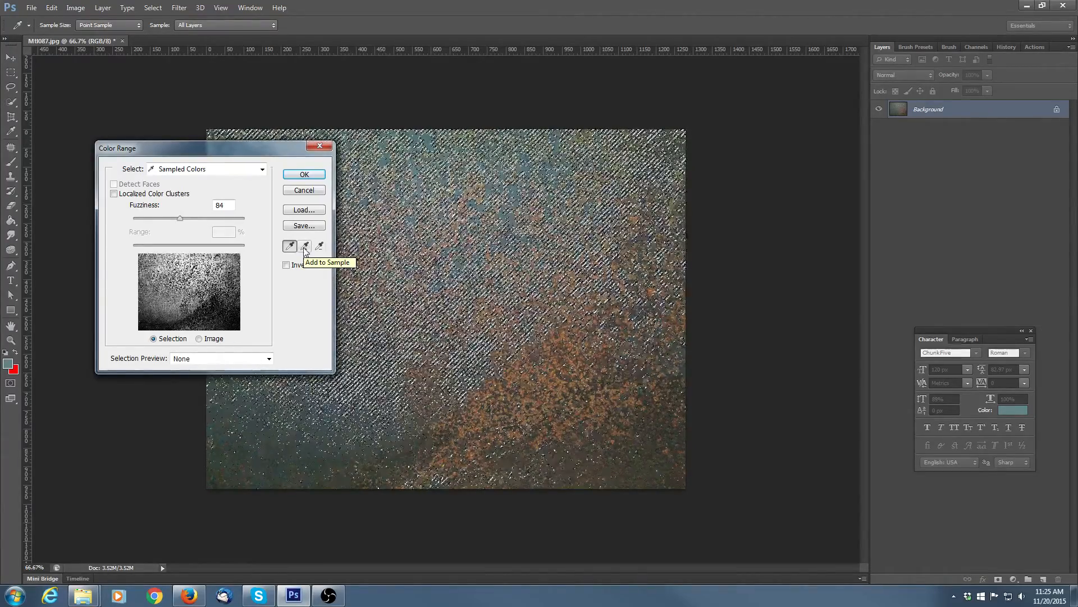
left_click(305, 247)
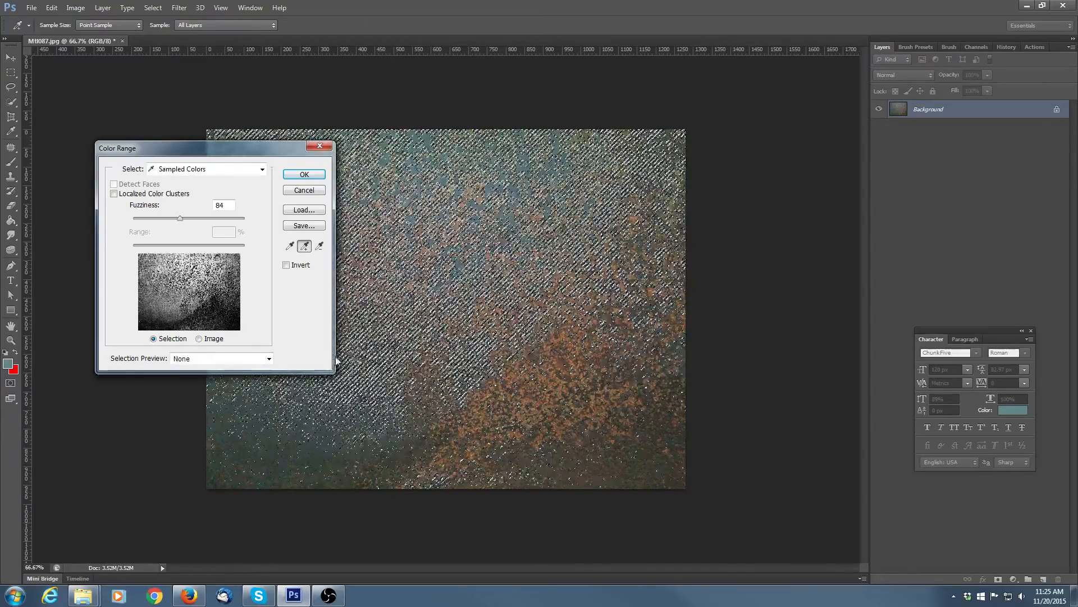
left_click(256, 449)
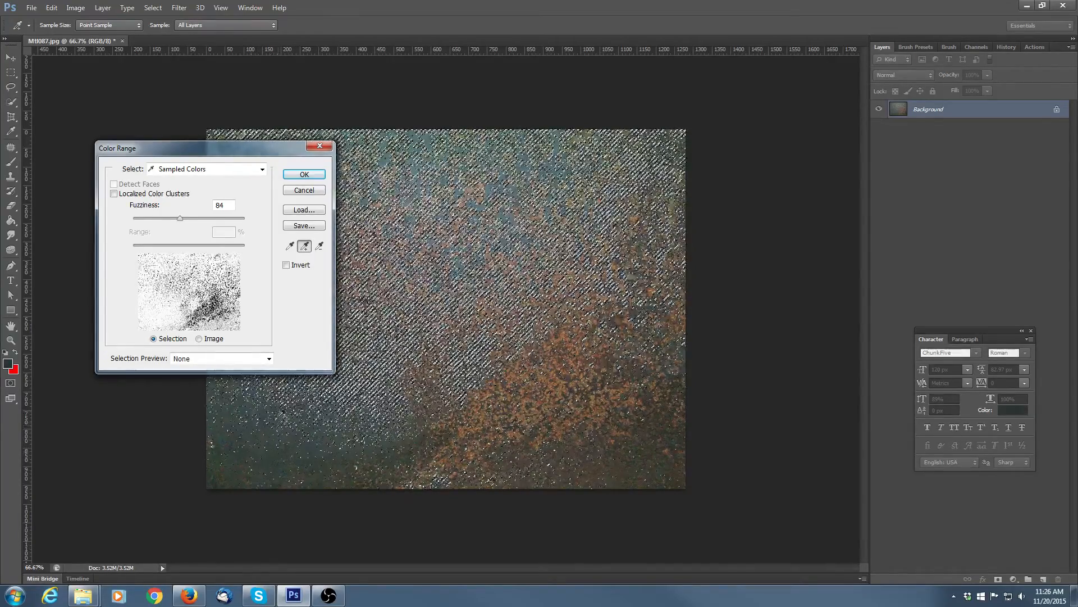
left_click(304, 175)
key("w")
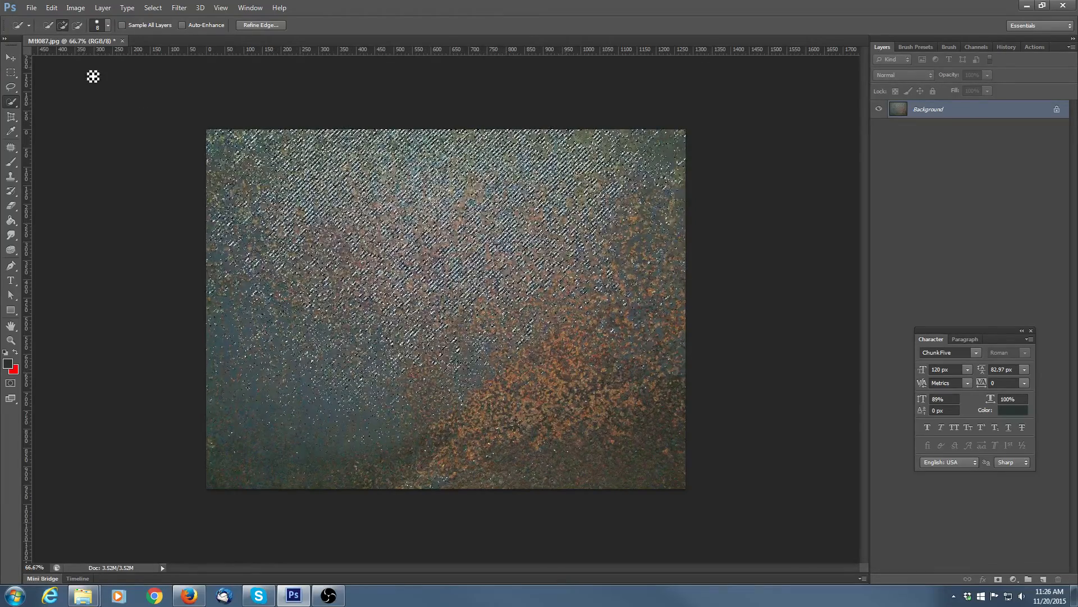
Step: Invert the color selection, copy the selected pixels, and paste them in place as a new layer
left_click(153, 8)
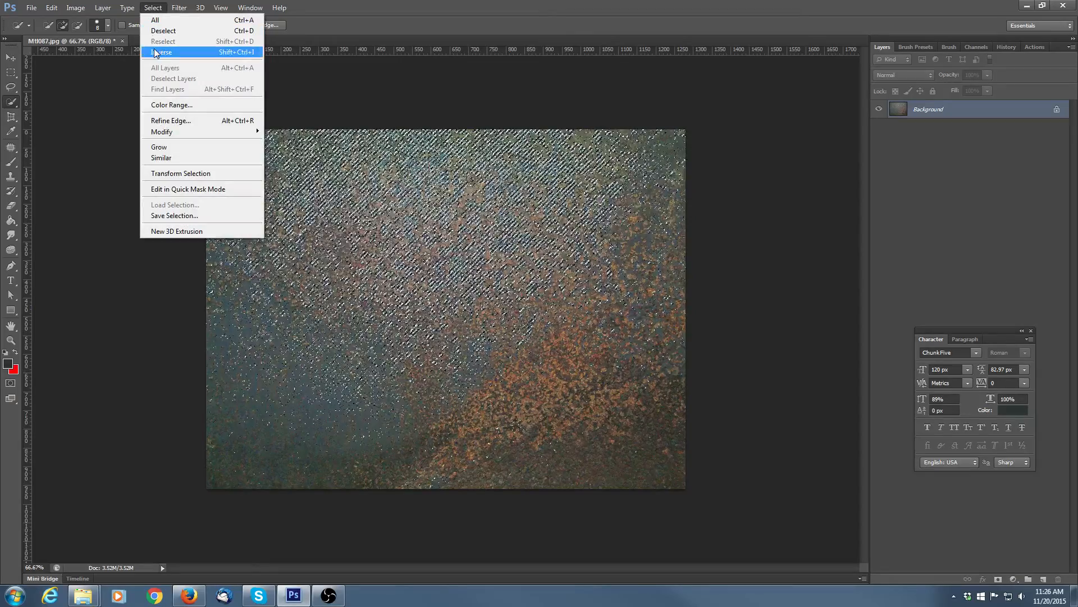
left_click(154, 49)
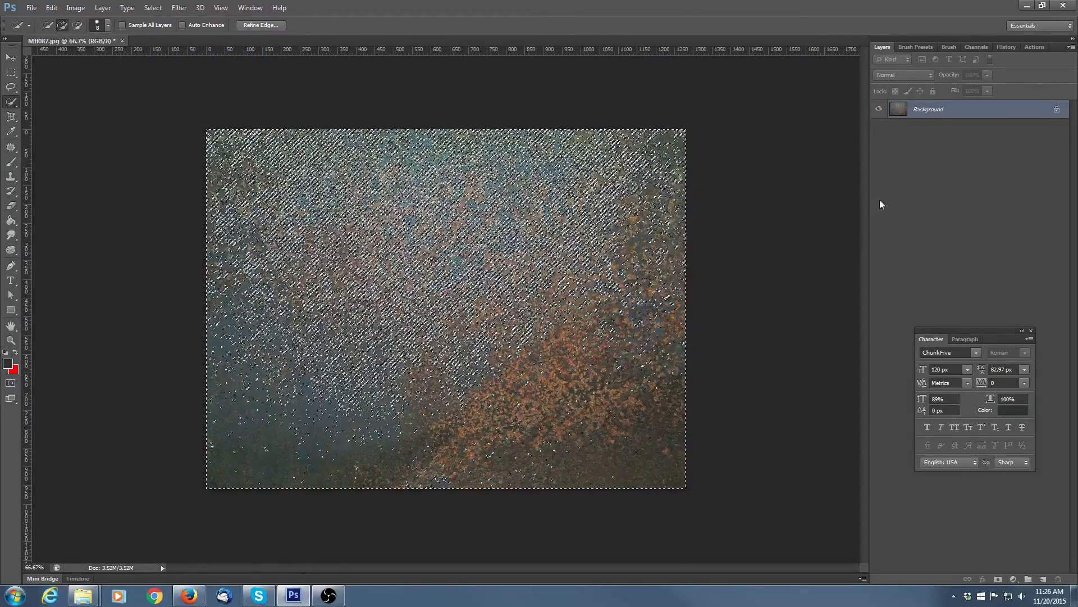
left_click(51, 8)
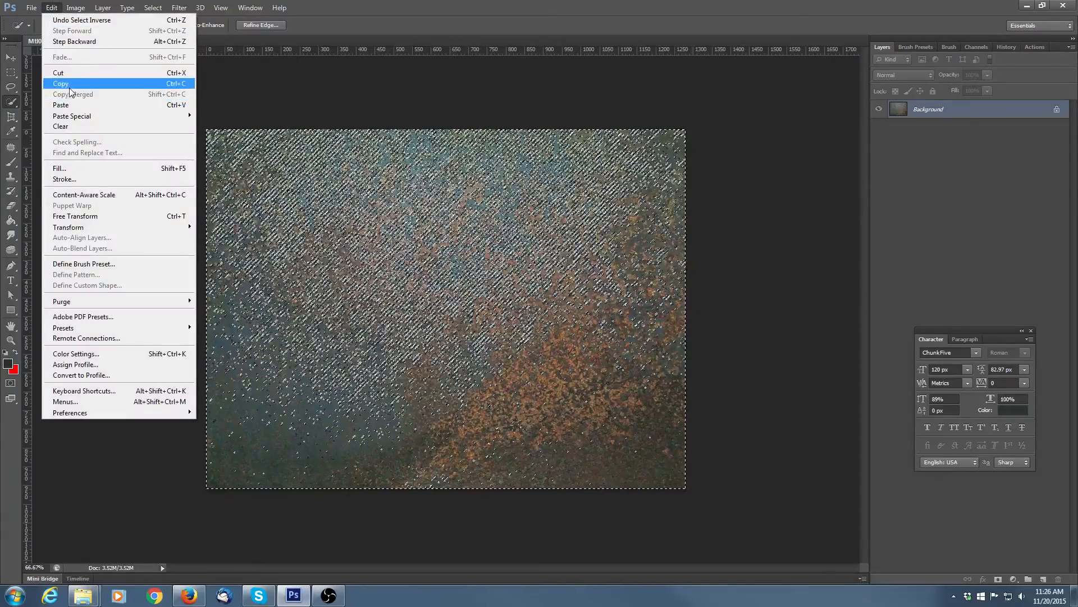
left_click(61, 83)
left_click(51, 8)
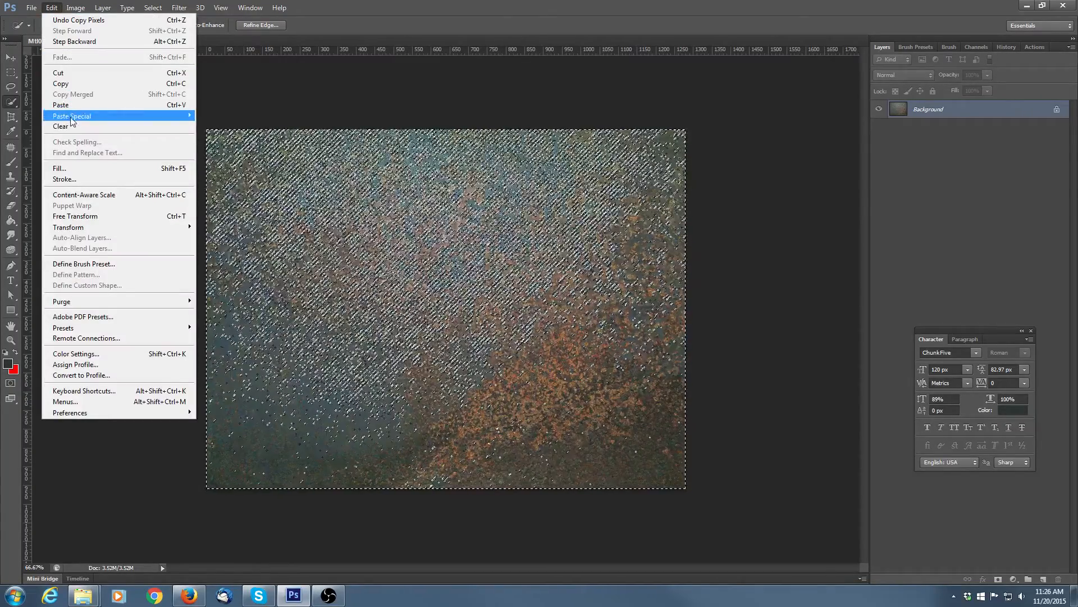
mouse_move(72, 116)
left_click(236, 117)
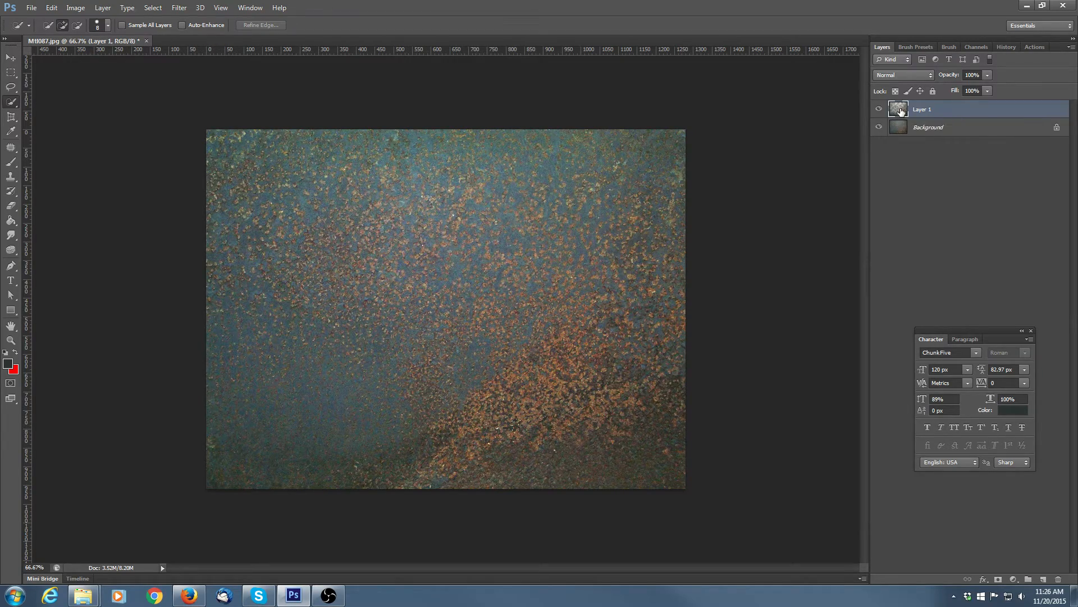
Step: Load the pasted layer's pixels as a selection to check what it contains, and deselect
left_click(899, 110, "ctrl")
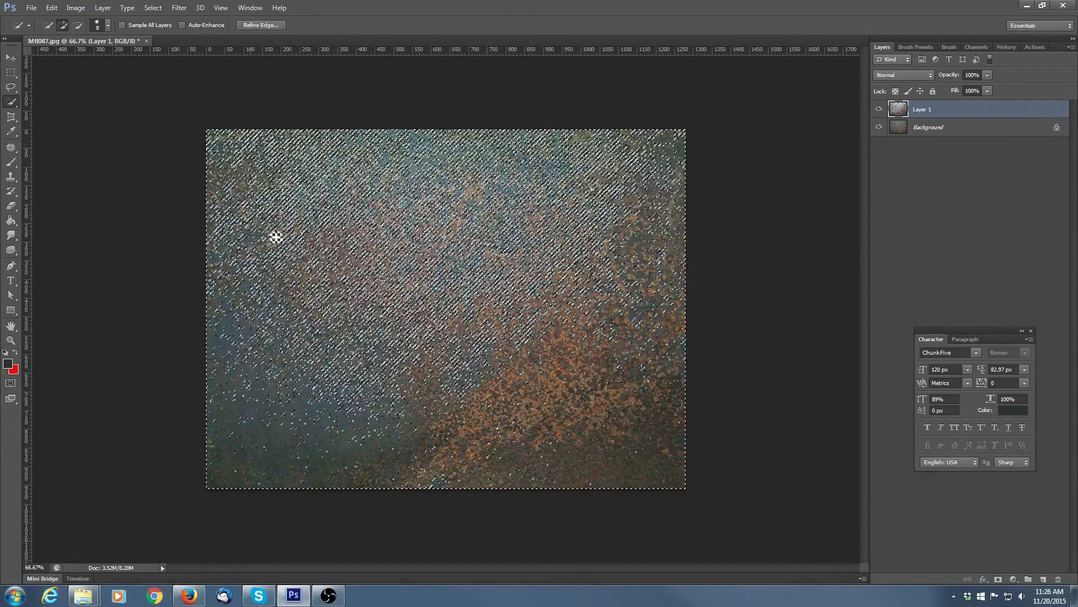
left_click(153, 7)
left_click(163, 33)
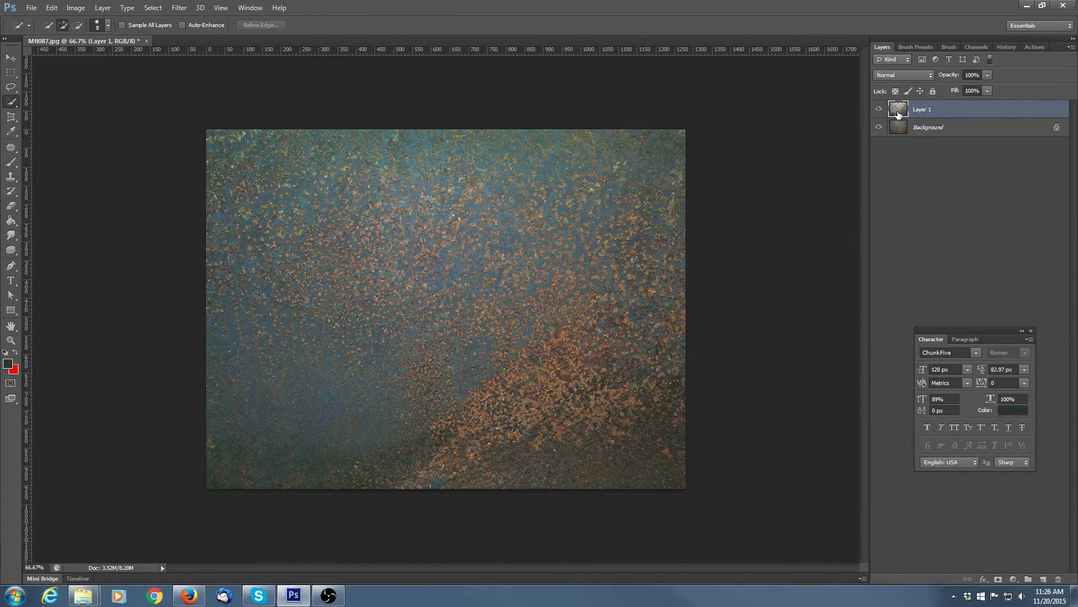
Step: Add a Bevel & Emboss effect to the pasted rust layer with the depth at 72% and the direction set to Down
left_click(982, 578)
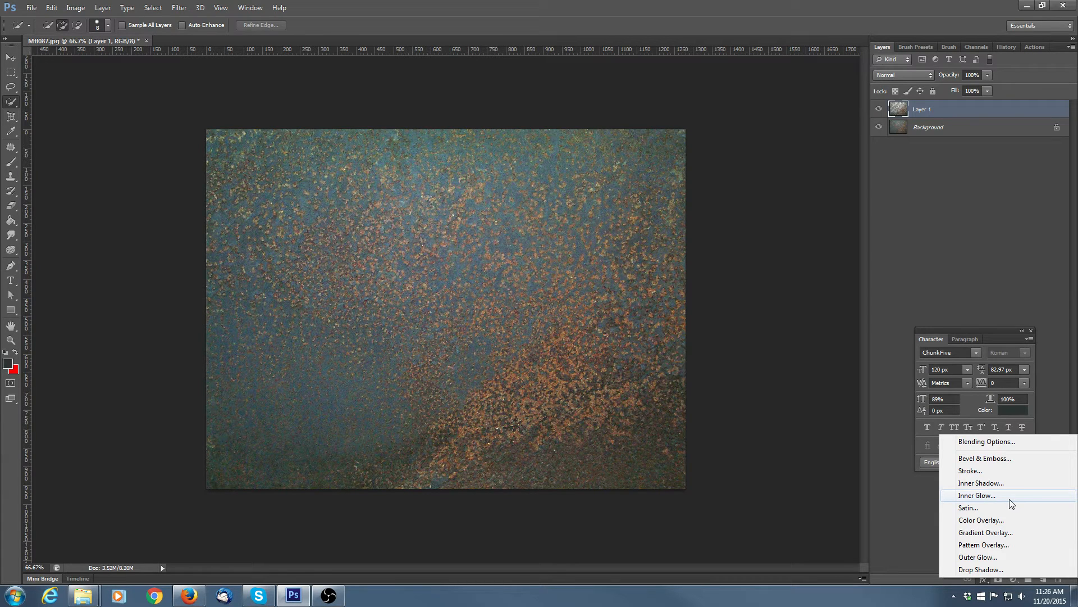
left_click(998, 464)
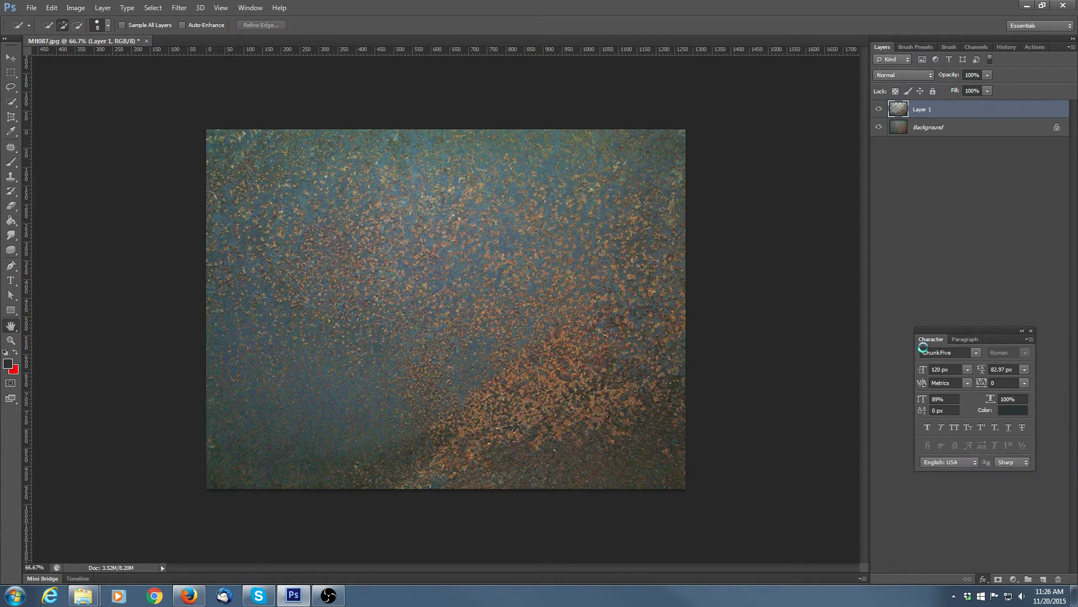
left_click_drag(269, 99, 980, 268)
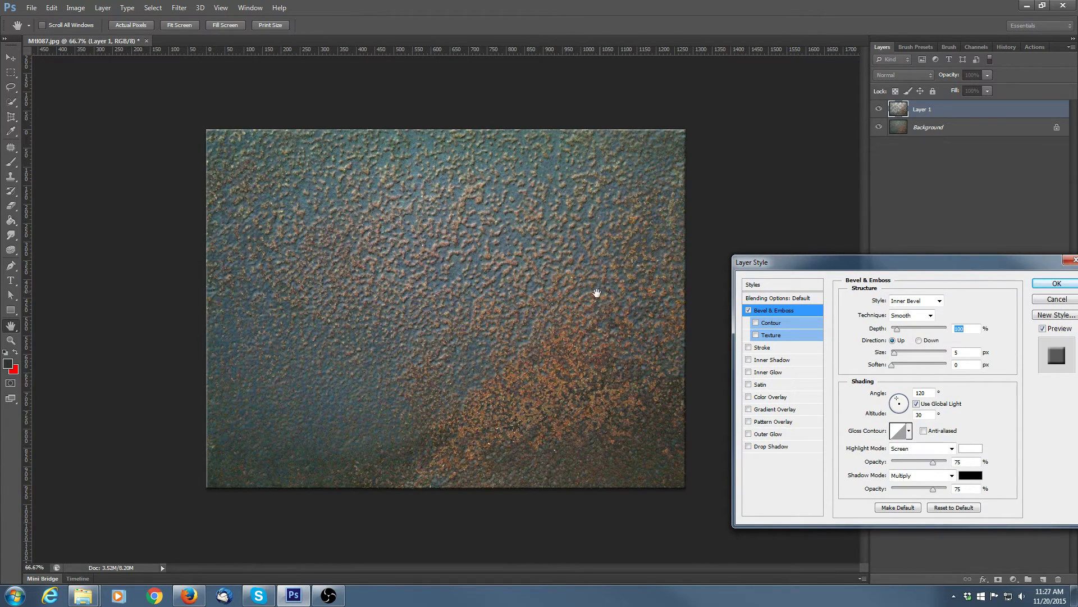
left_click_drag(904, 265, 887, 244)
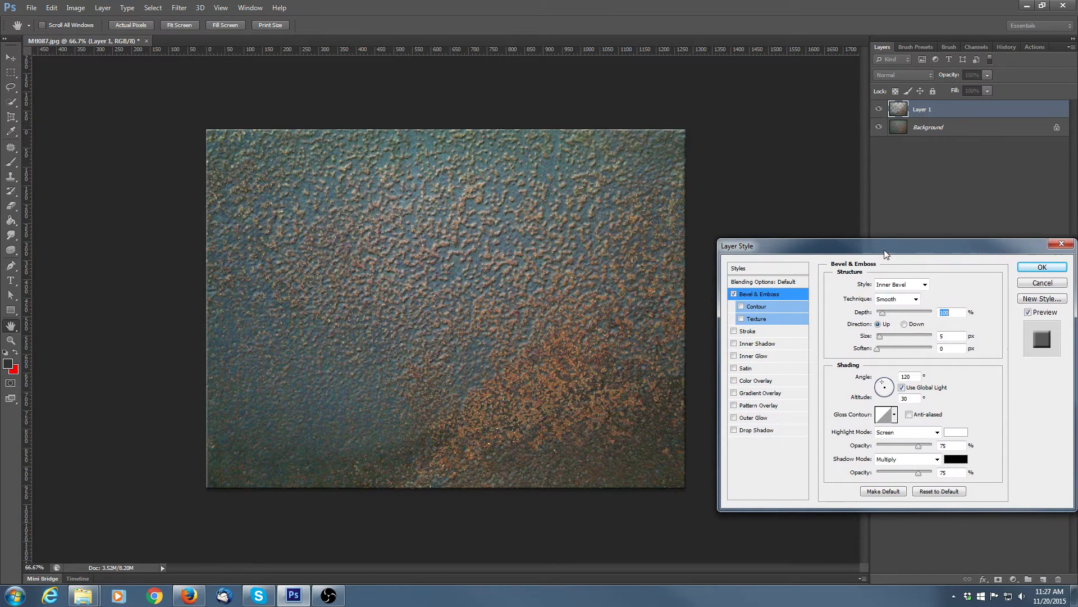
left_click_drag(878, 309, 877, 310)
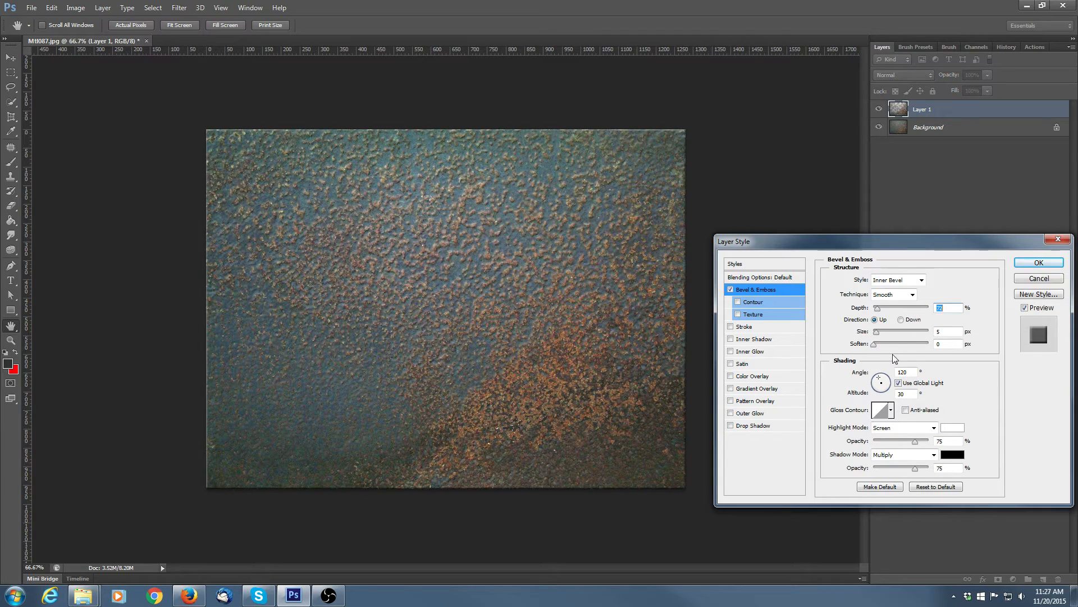
left_click(901, 319)
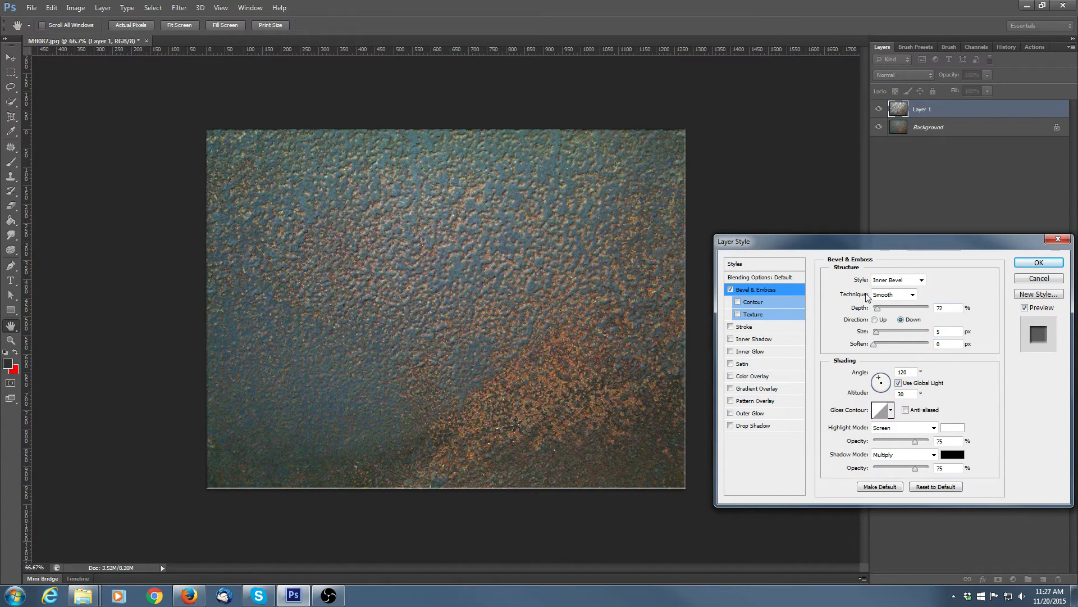
left_click_drag(940, 239, 909, 194)
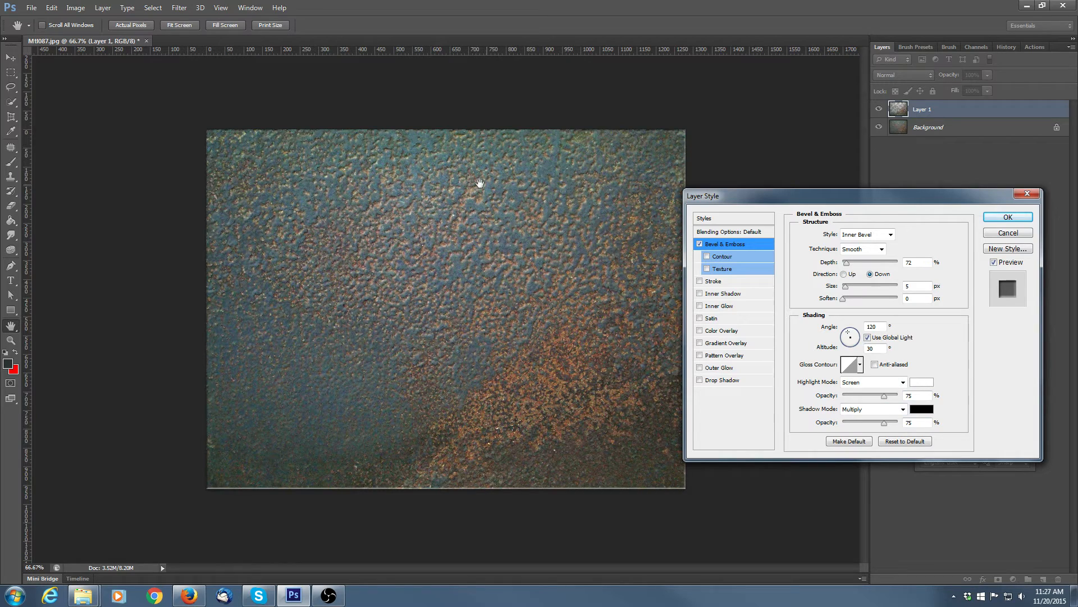
Step: Set the bevel's highlight color to light yellow-orange f1cb74 by sampling the rust in the image and brightening the sampled color
left_click(919, 385)
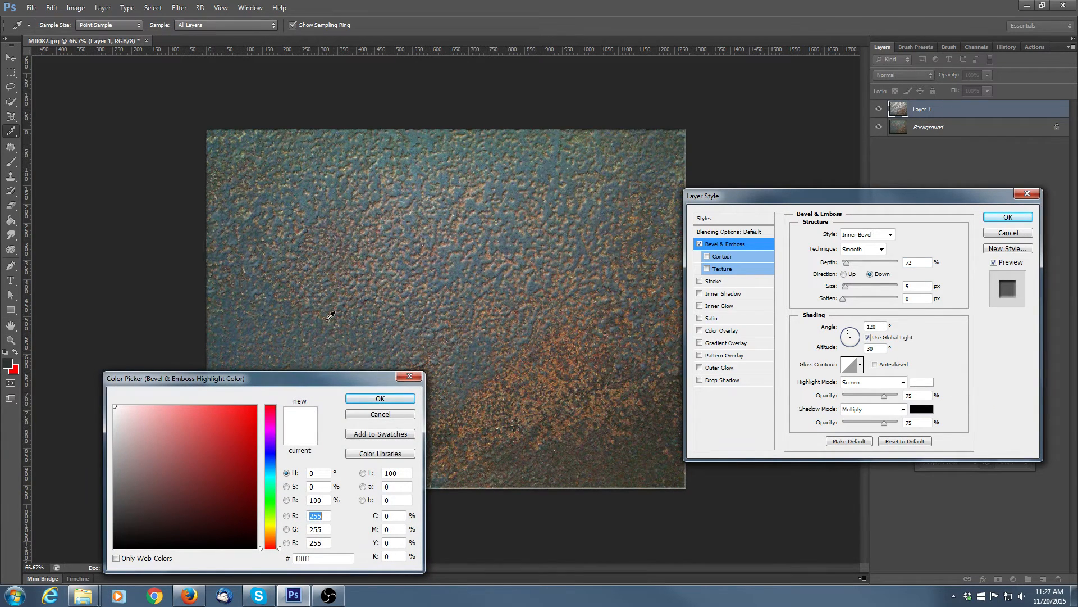
left_click(517, 362)
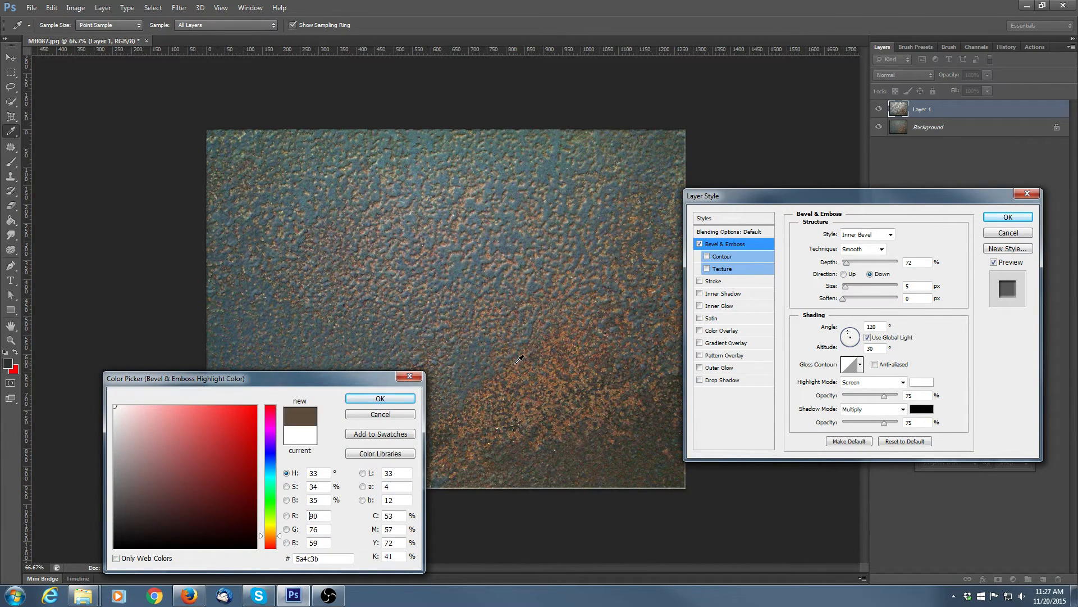
left_click(578, 329)
mouse_move(188, 484)
left_mouse_down()
mouse_move(197, 449)
mouse_move(227, 427)
mouse_move(188, 414)
left_mouse_up()
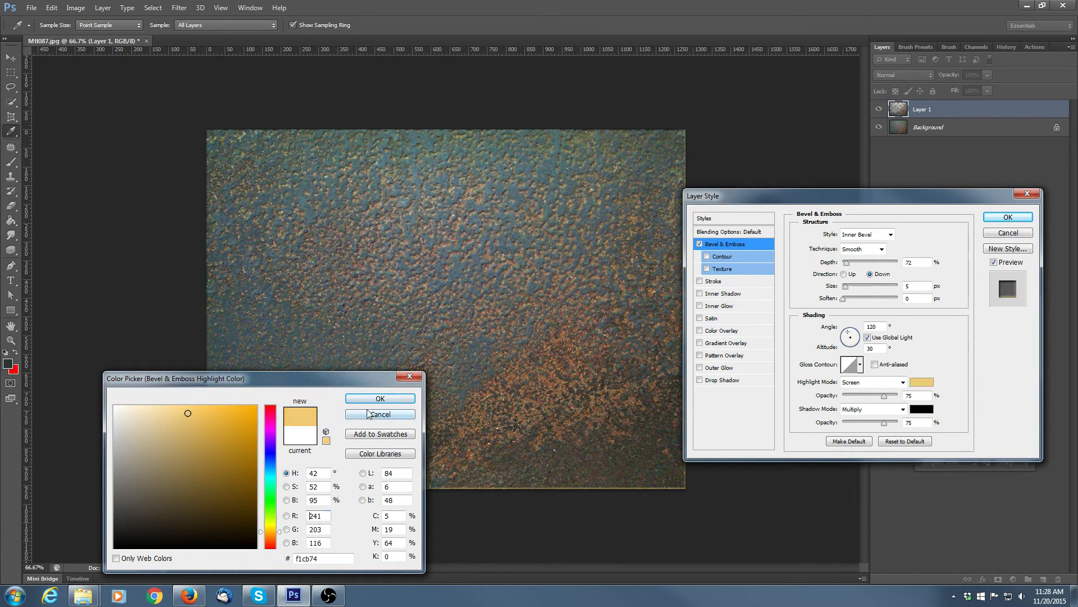
left_click(380, 398)
Step: Set the bevel's shadow color to a darkened sample from the image's dark lower area, and shift the light direction with an altitude of 37°
left_click(922, 409)
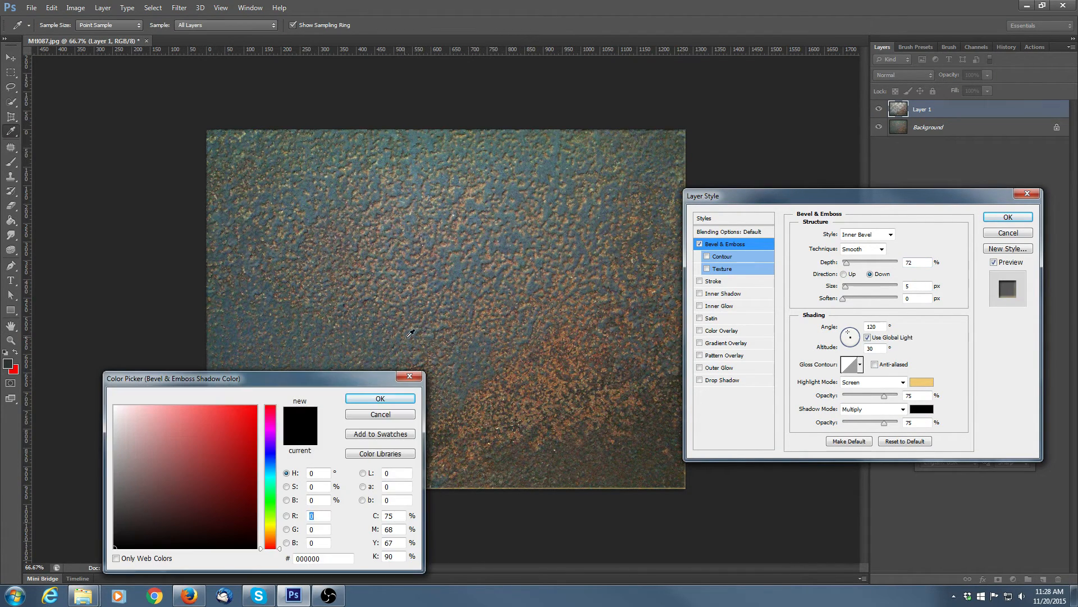
left_click(515, 456)
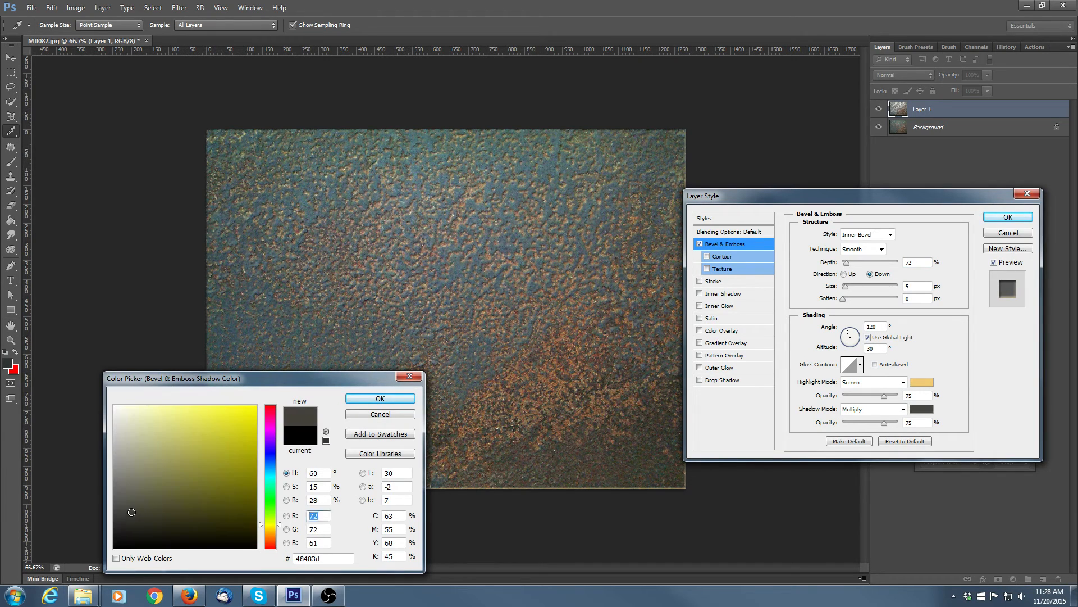
left_click_drag(132, 512, 136, 522)
left_click(395, 398)
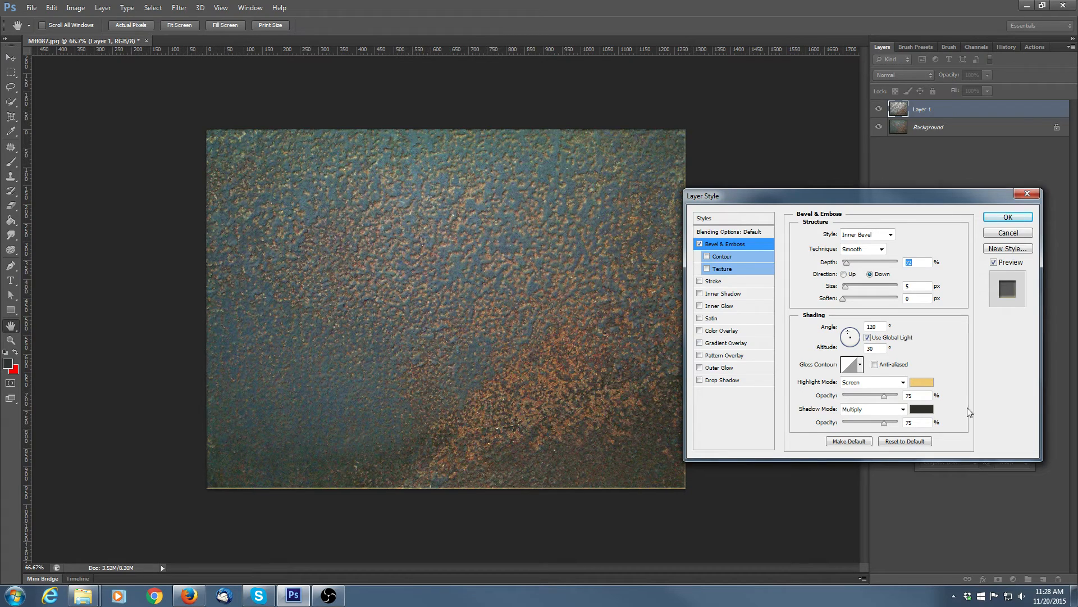
mouse_move(844, 341)
left_mouse_down()
mouse_move(853, 335)
mouse_move(856, 347)
mouse_move(842, 341)
mouse_move(854, 335)
left_mouse_up()
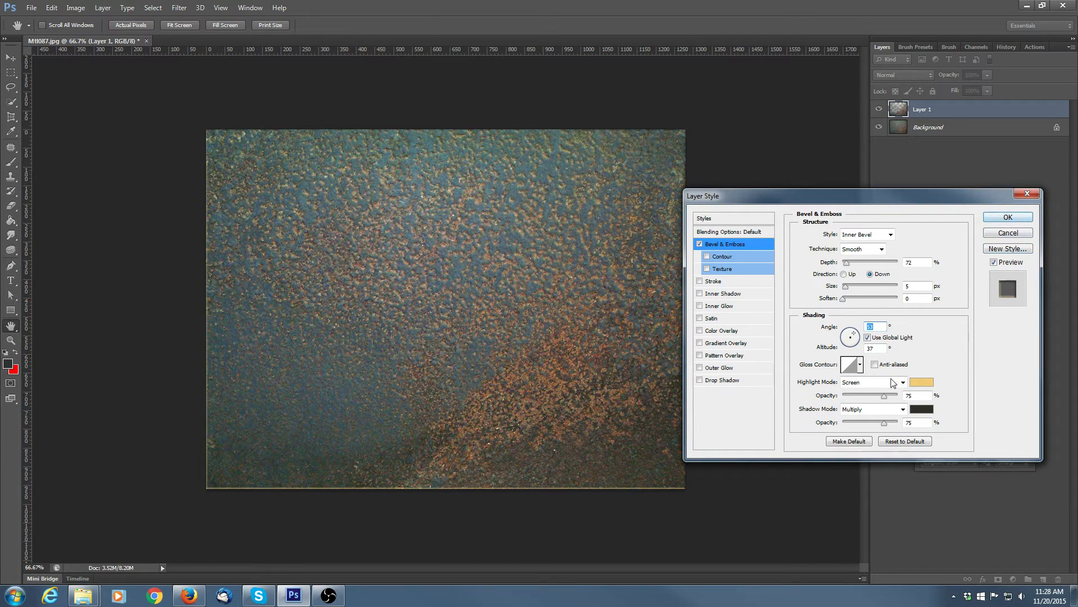
Step: Apply the Bevel & Emboss style to Layer 1 and close Mtl087.jpg without saving the changes
left_click(1008, 217)
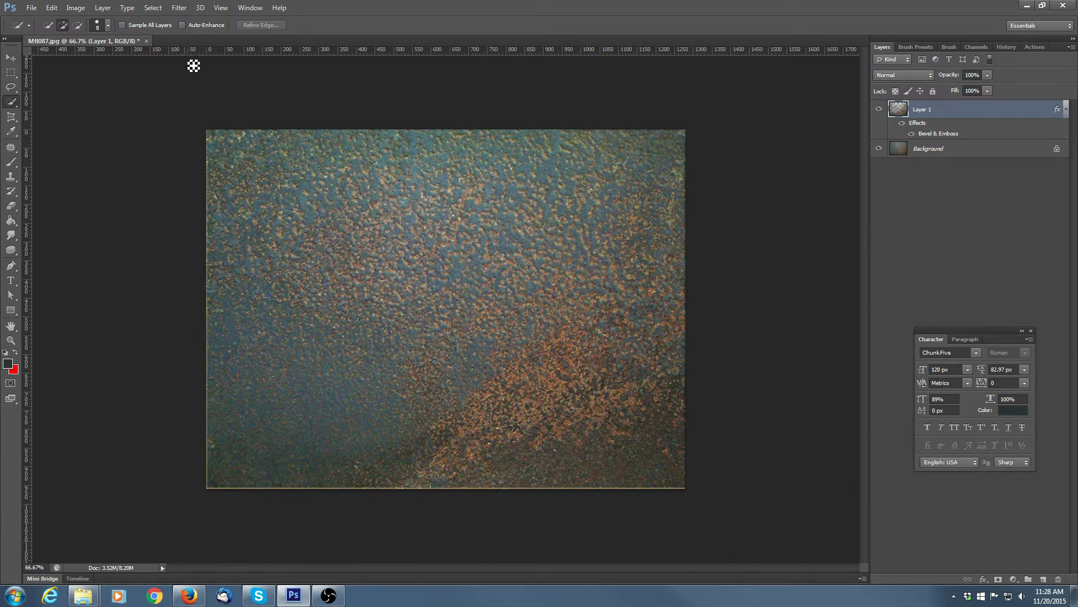
left_click(146, 41)
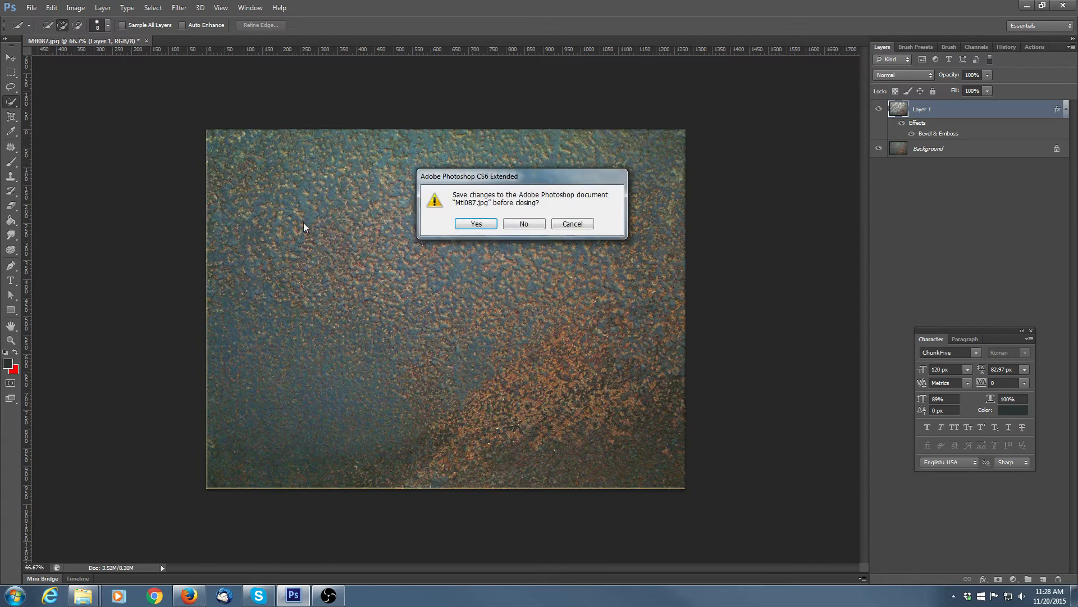
left_click(520, 224)
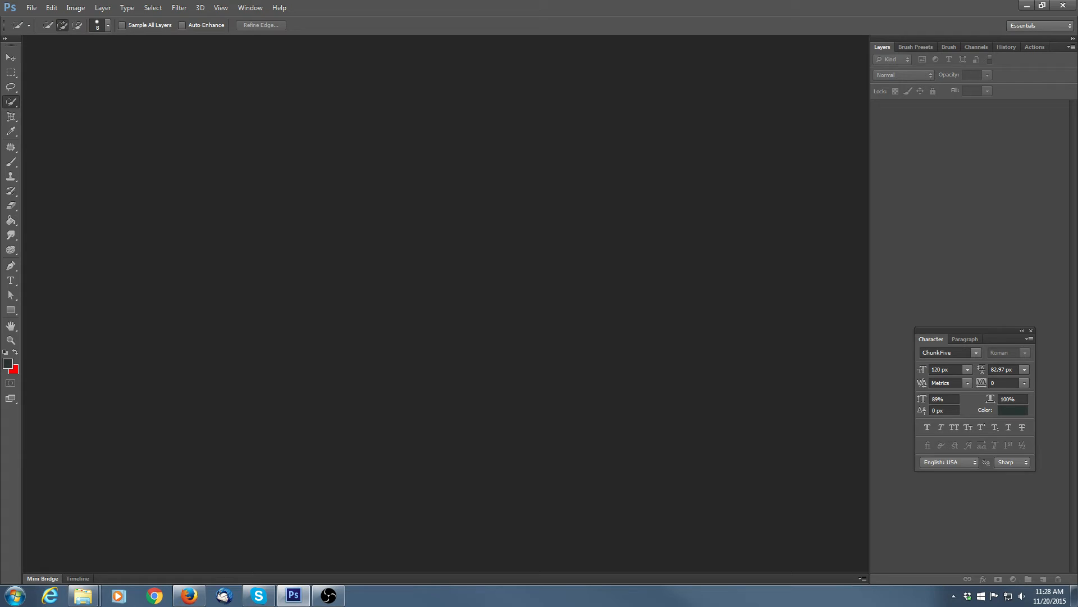
Step: Open the texture images Mtl077.jpg and Mtl074.jpg from the file explorer as separate documents
key("alt+Tab")
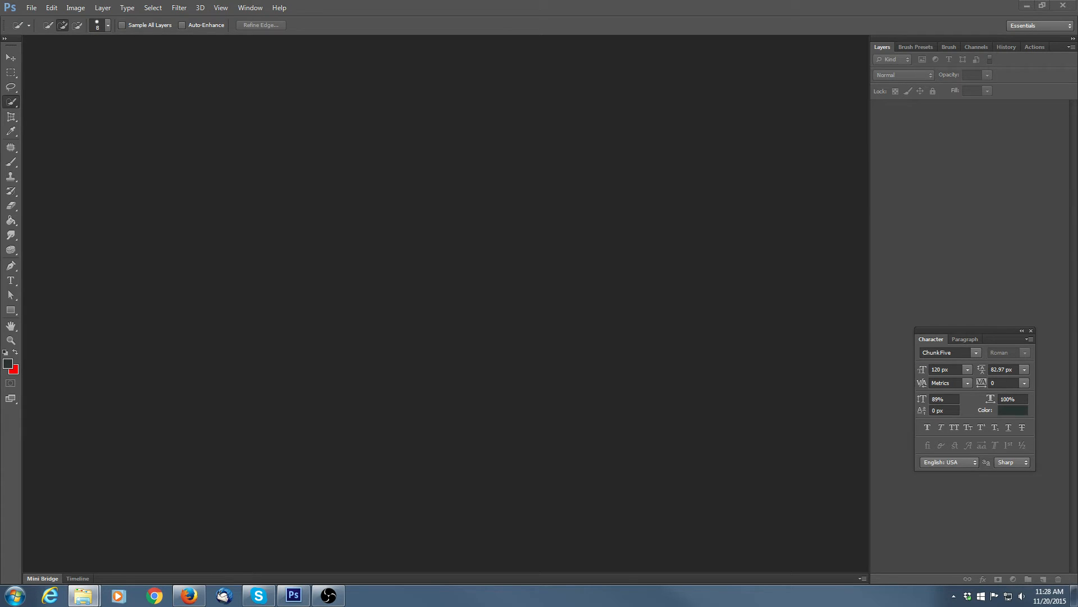
left_click_drag(450, 219, 481, 386)
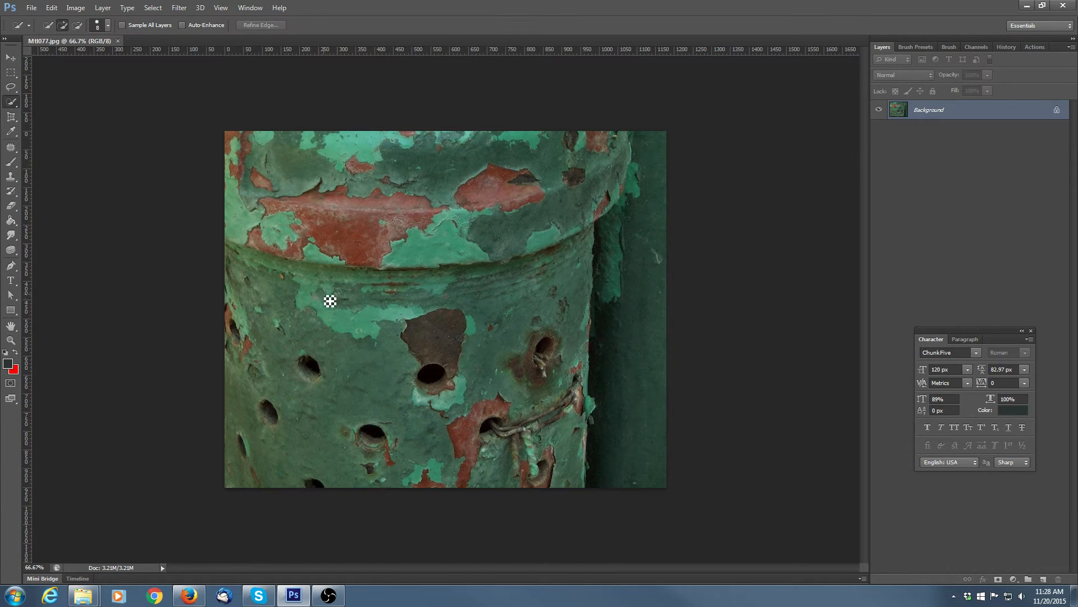
left_click(77, 8)
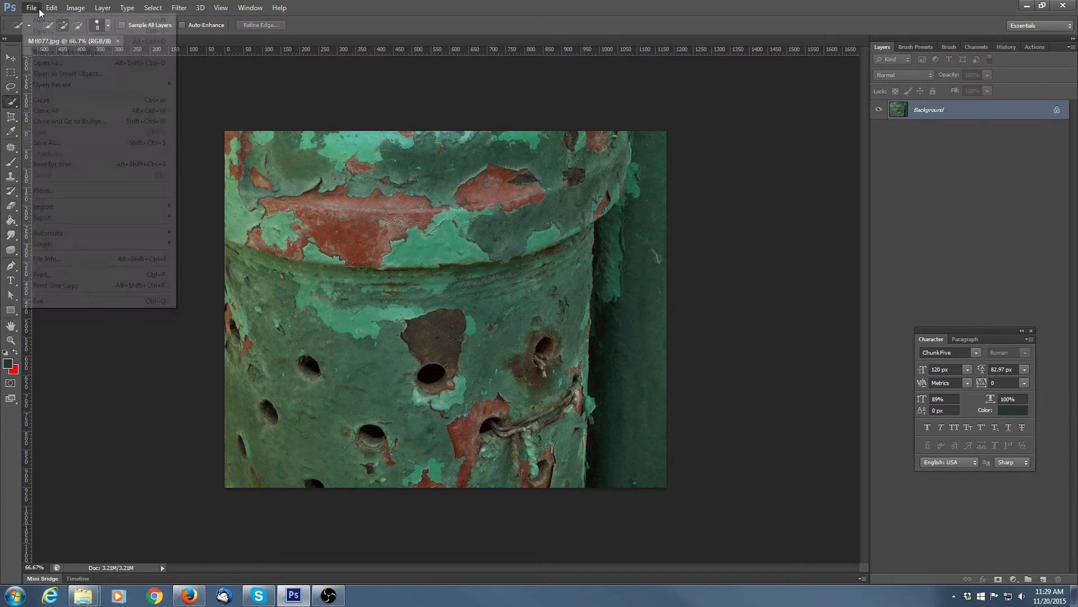
mouse_move(53, 10)
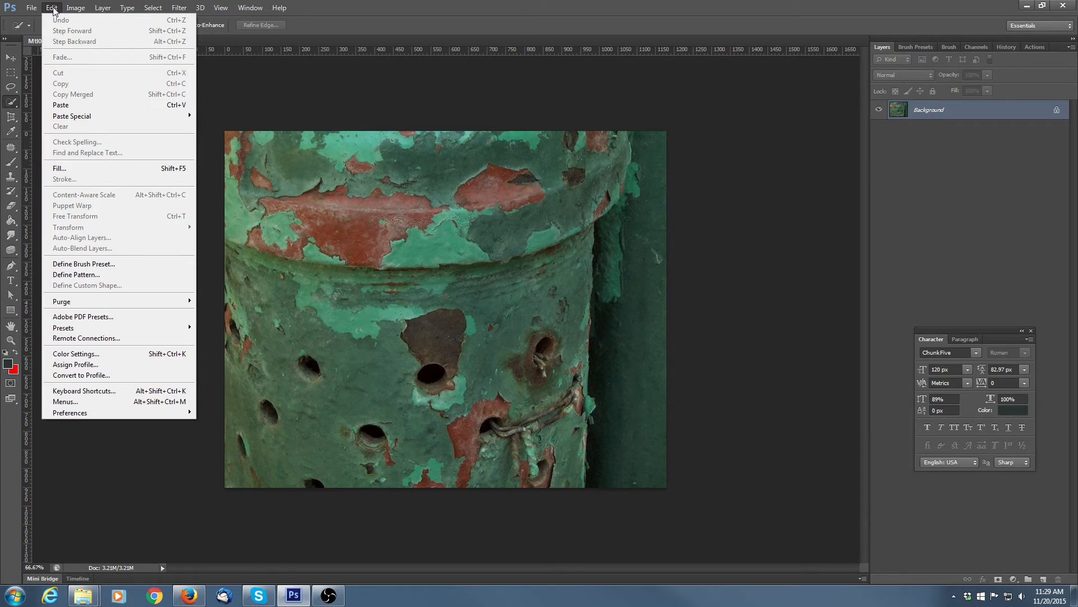
left_click(626, 246)
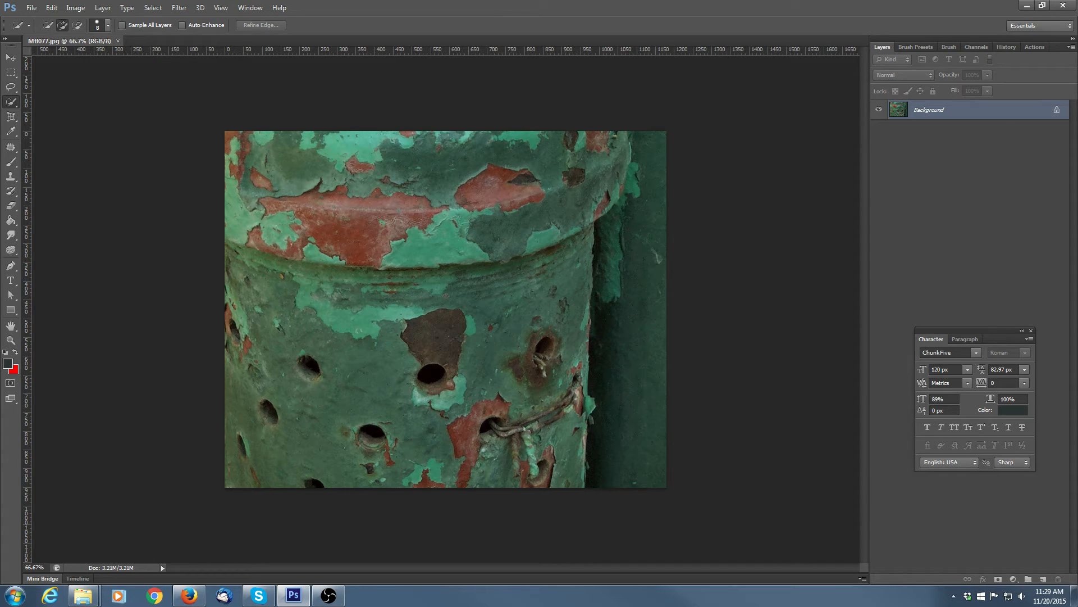
left_click_drag(474, 167, 174, 39)
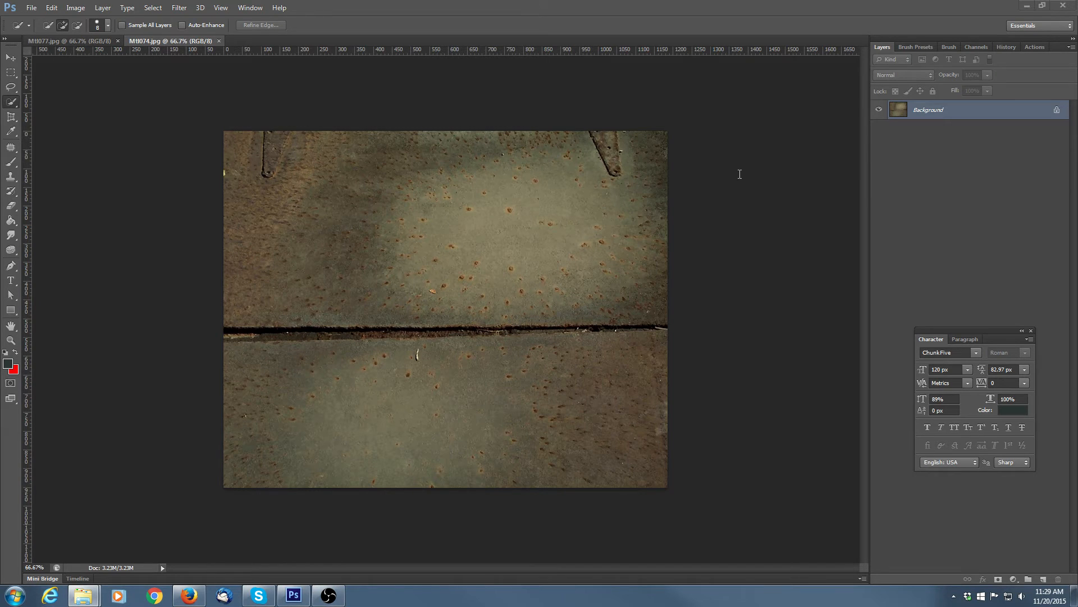
Step: Select a full-width rectangular strip around the dark horizontal seam and copy and paste it onto a new layer
left_click(3, 73)
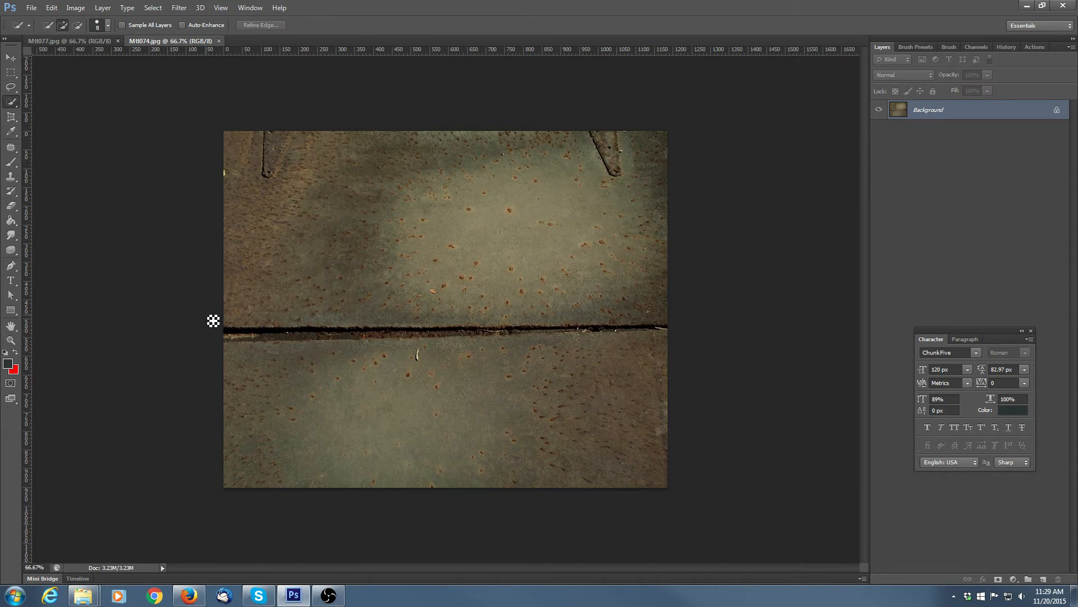
left_click(16, 74)
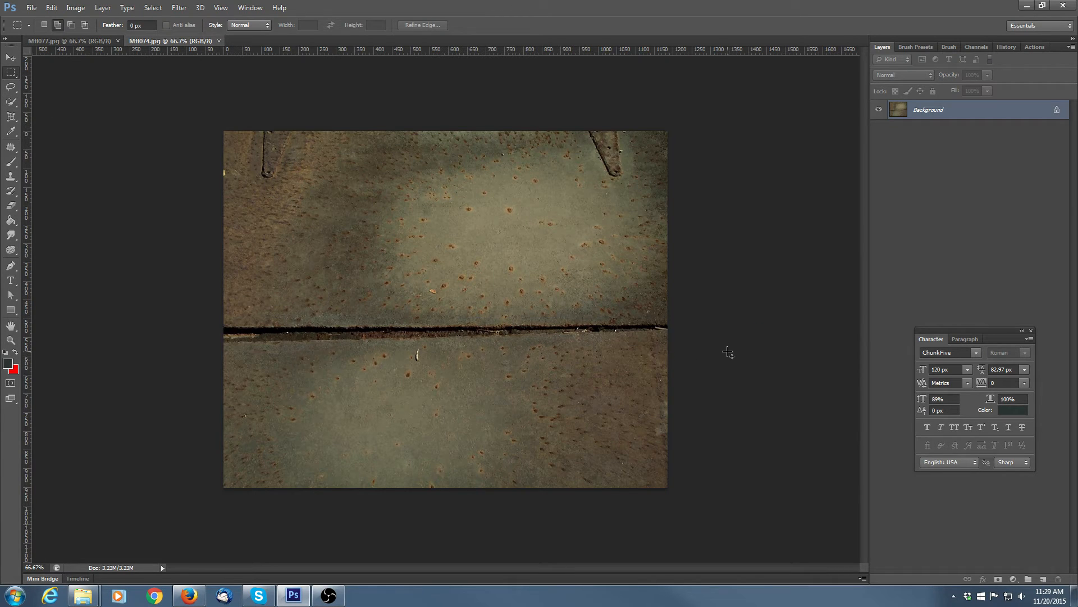
left_click_drag(728, 353, 219, 318)
left_click(53, 8)
left_click(62, 83)
left_click(51, 8)
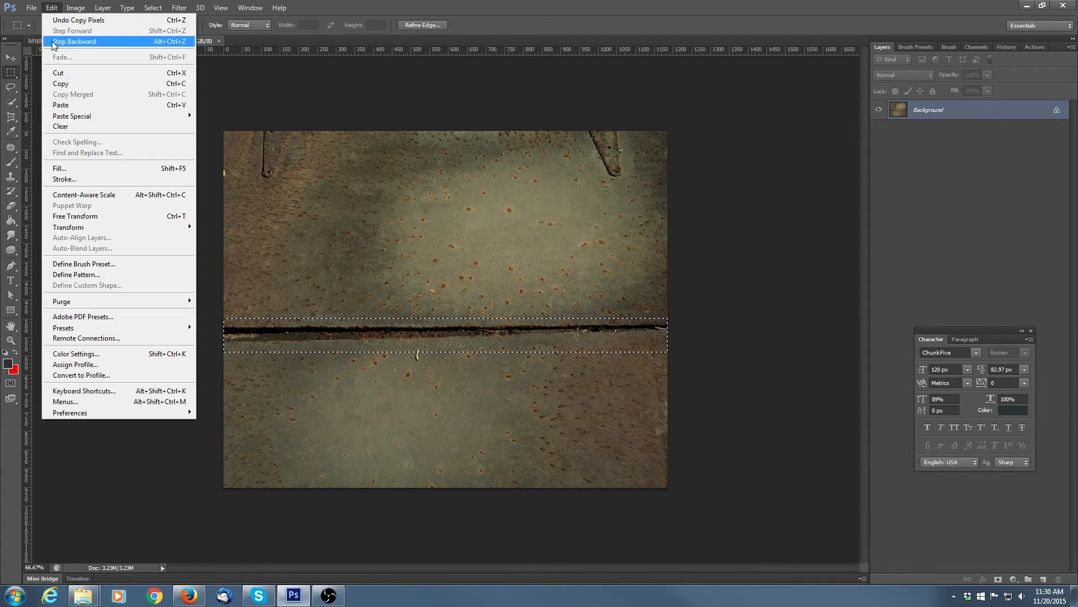
left_click(66, 106)
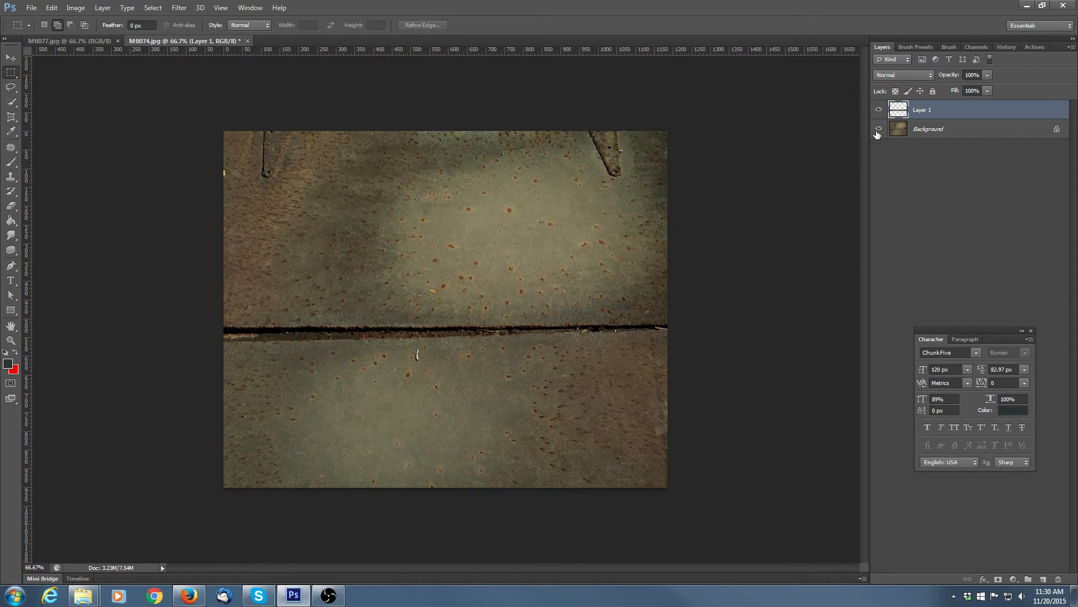
Step: Toggle the Background's visibility off and on to check the pasted strip, and move the strip up above the original seam
left_click(878, 129)
left_click(878, 129)
key("v")
left_click_drag(408, 341, 415, 288)
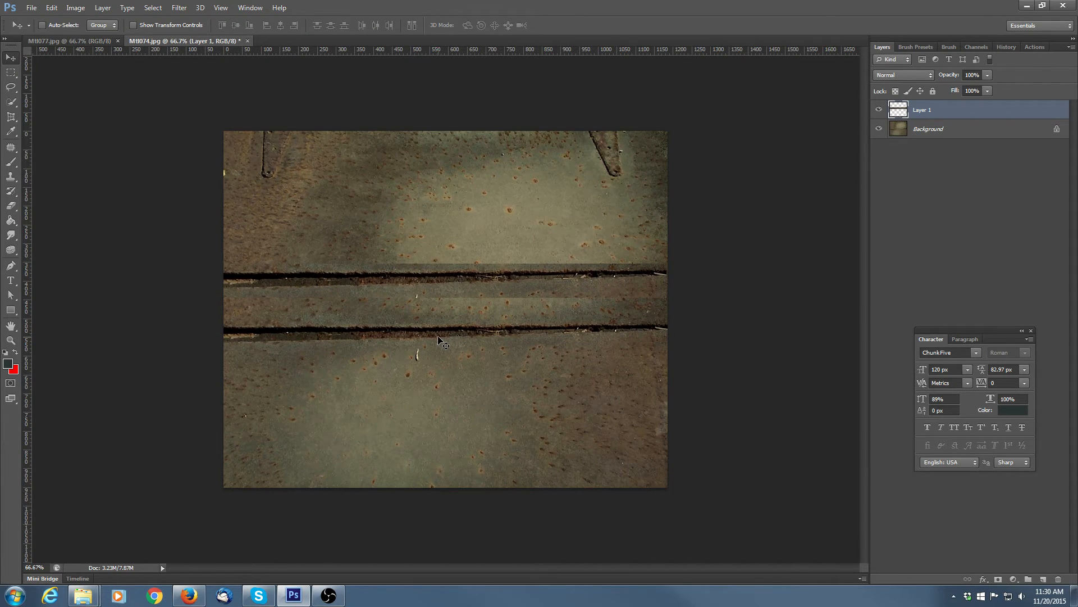
Step: Bend the copied seam strip into a wavy curve with Puppet Warp, placing pins along its length, and apply the warp
left_click(51, 8)
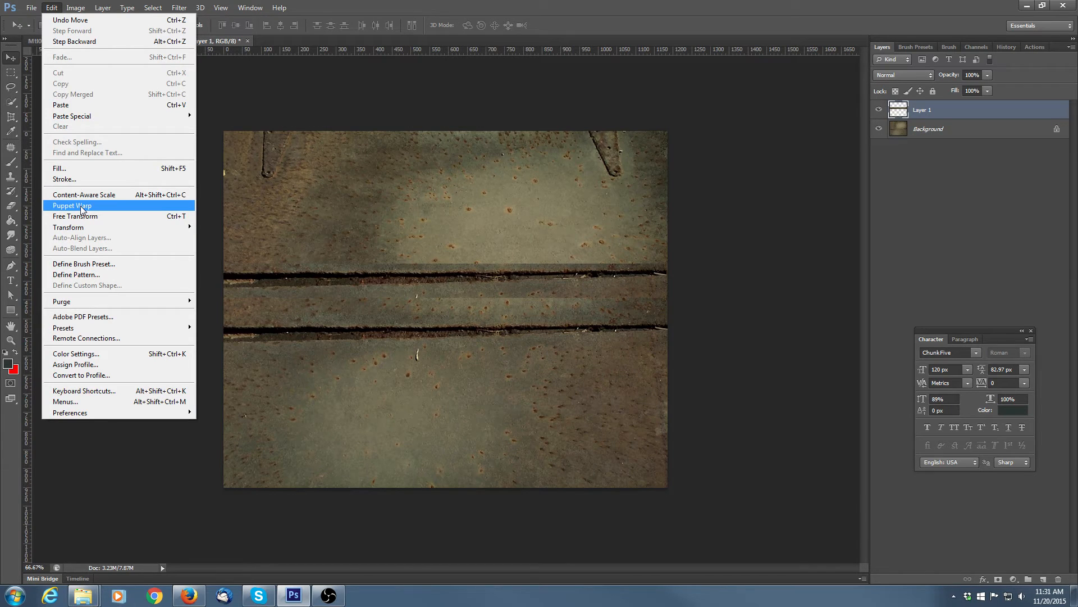
left_click(81, 206)
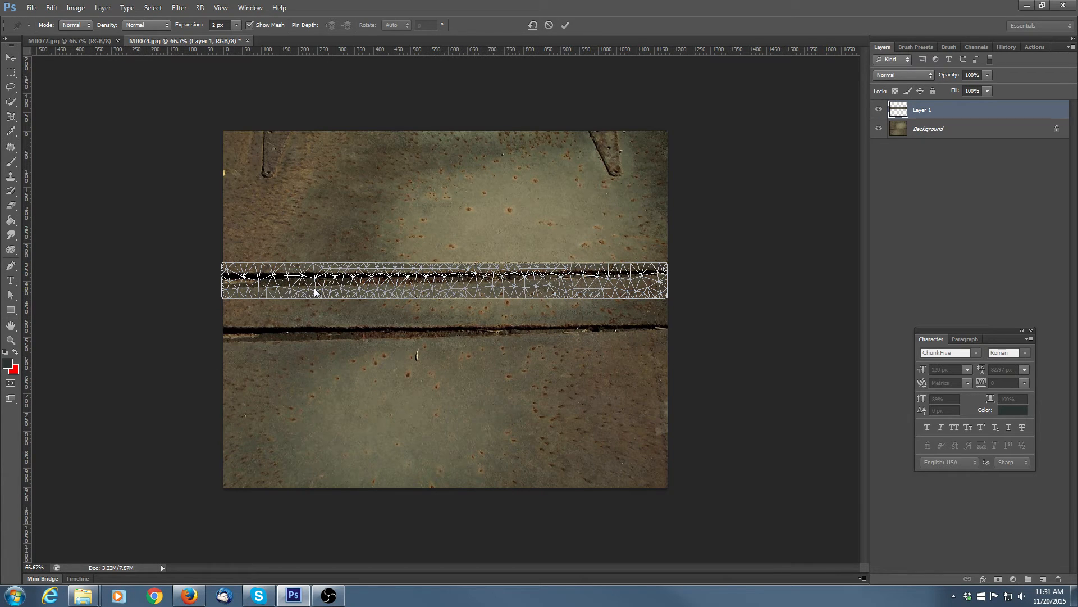
left_click(231, 280)
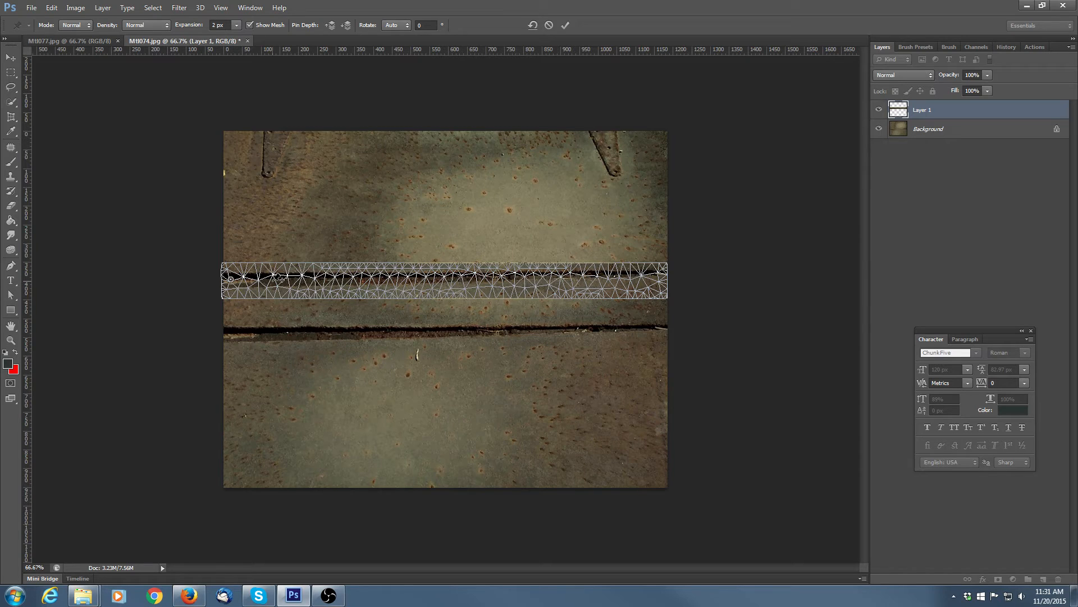
left_click(274, 279)
left_click_drag(274, 278, 276, 264)
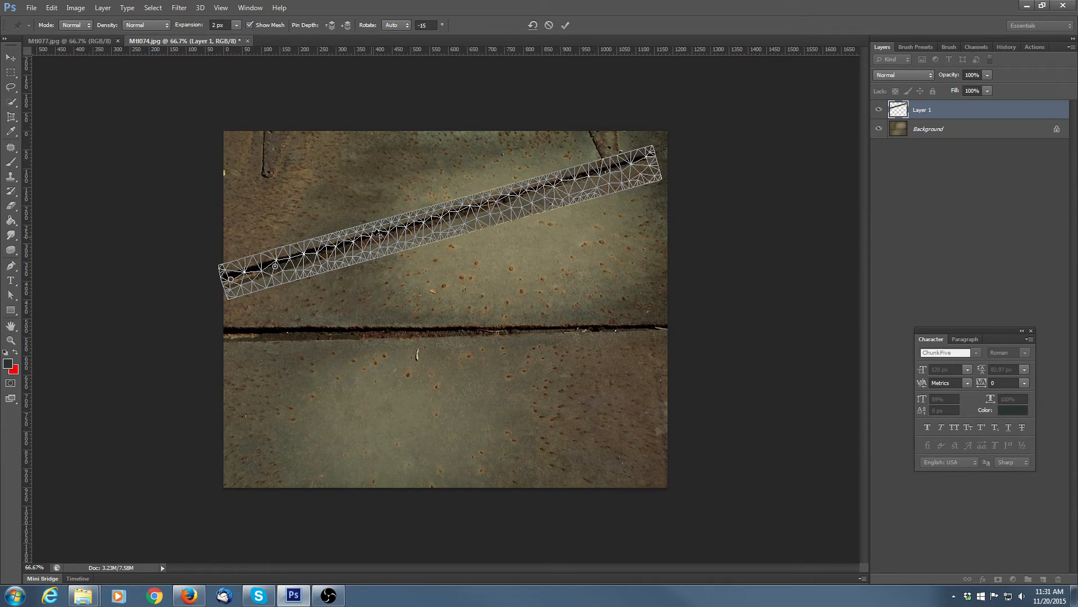
left_click_drag(373, 236, 356, 283)
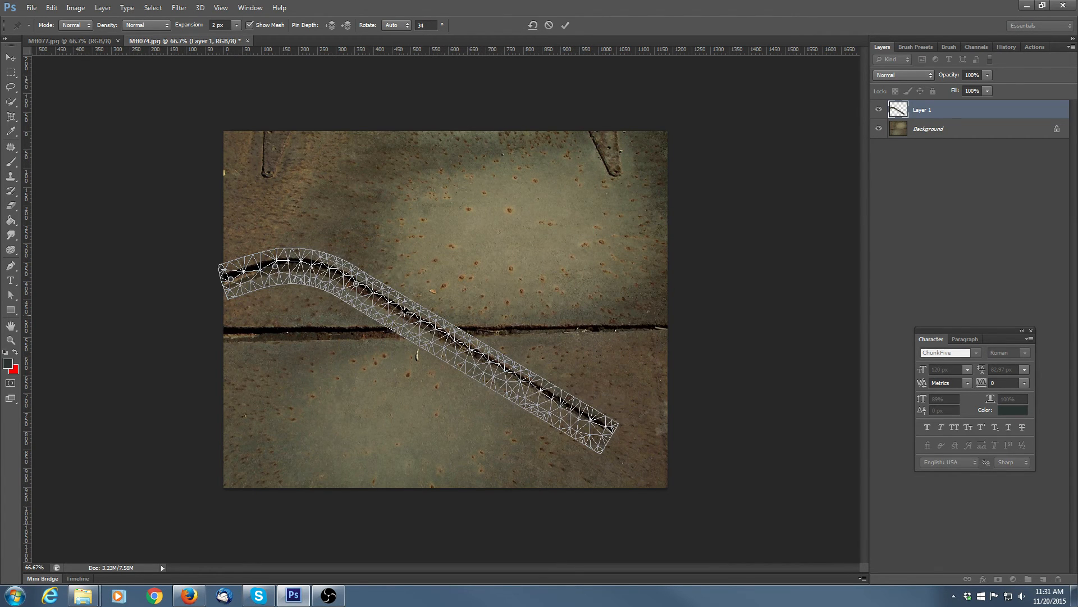
left_click_drag(405, 308, 396, 307)
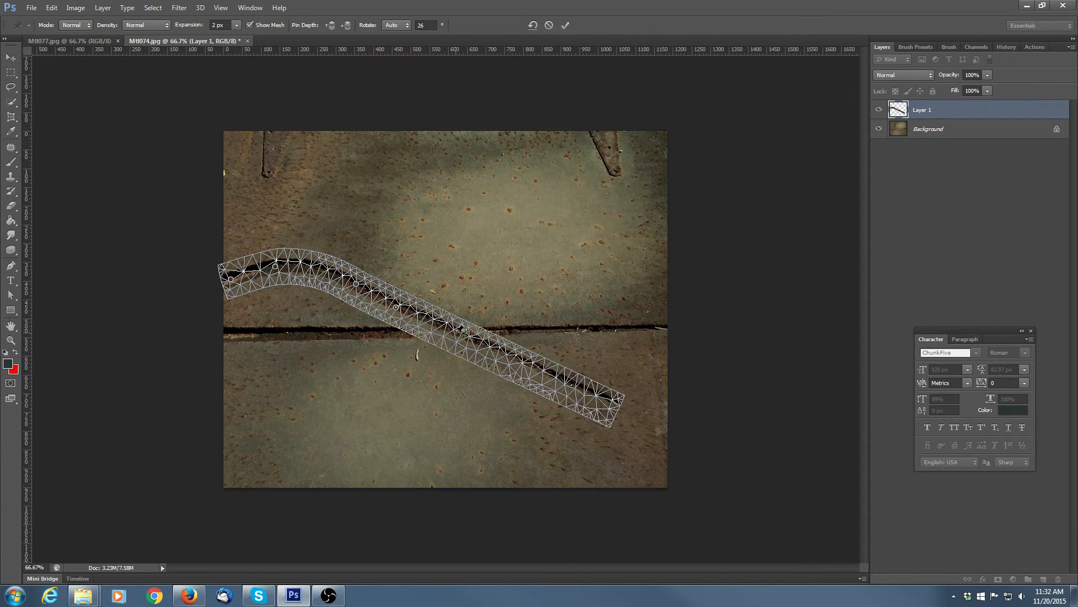
left_click_drag(464, 328, 561, 285)
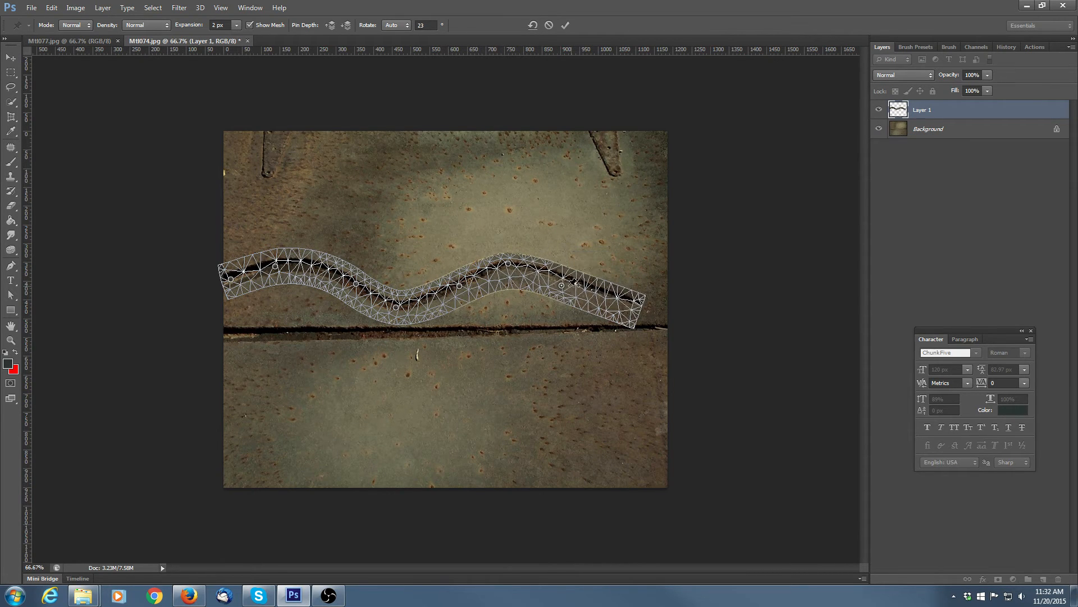
left_click_drag(628, 299, 599, 323)
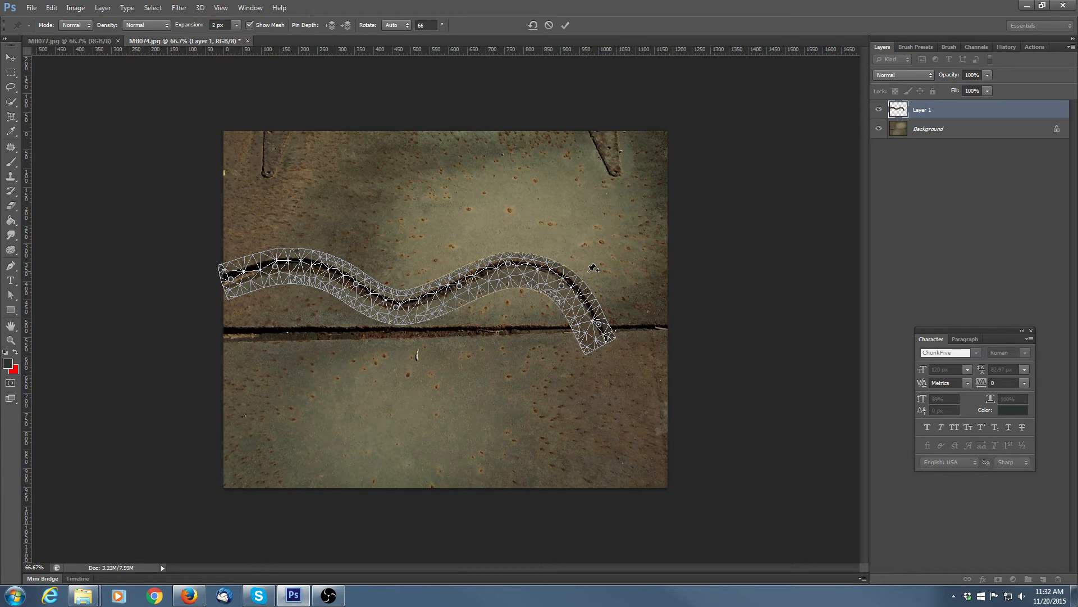
key("Return")
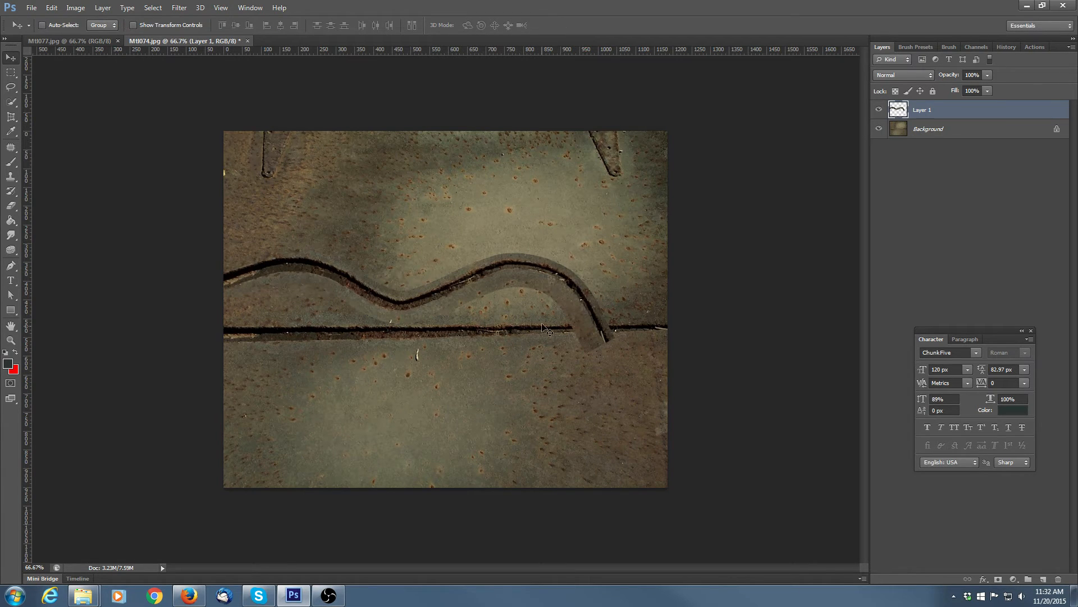
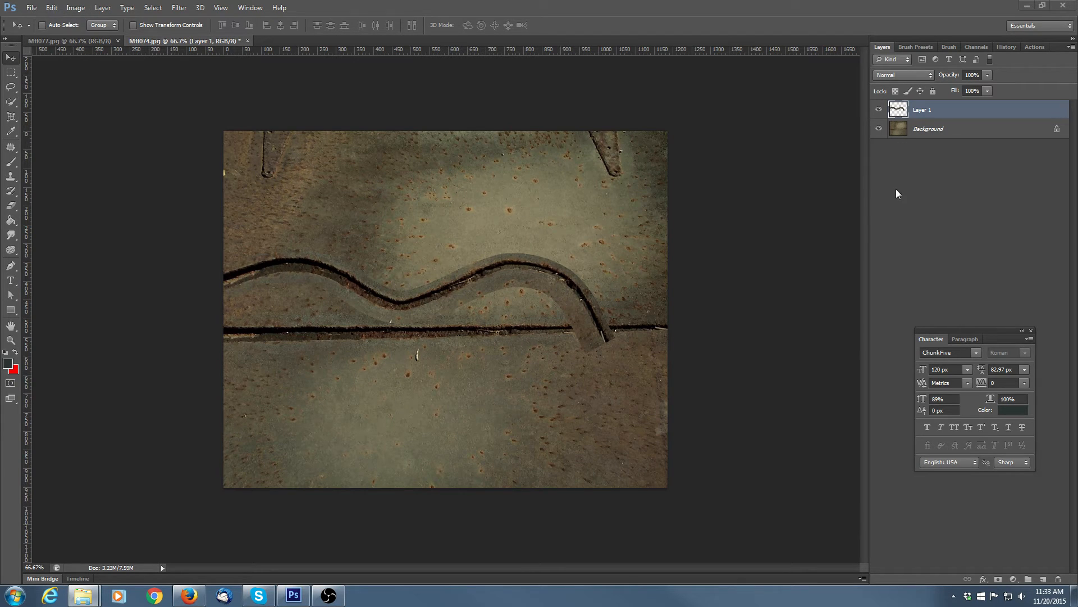
Step: Hide Layer 1 and select a full-width rectangular strip around the original horizontal seam
left_click(879, 108)
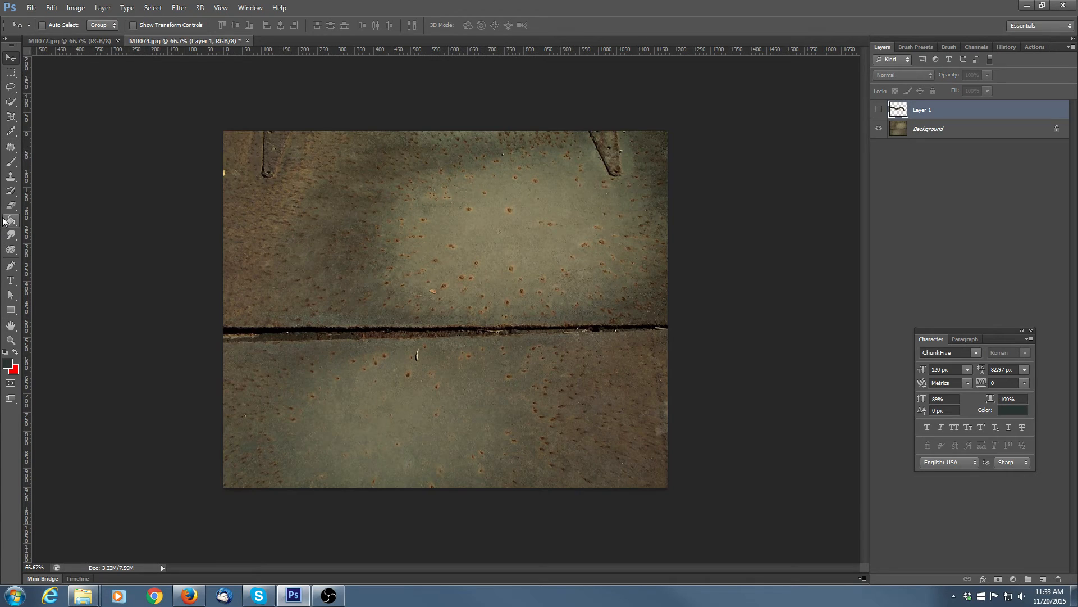
left_click(10, 89)
left_click(10, 72)
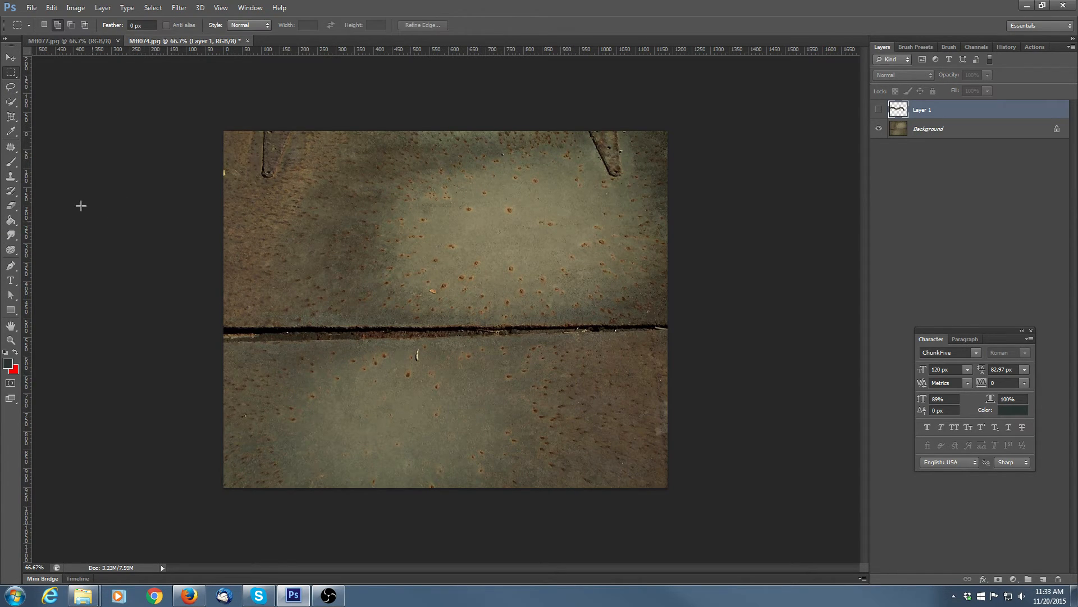
mouse_move(224, 313)
left_mouse_down()
mouse_move(694, 392)
mouse_move(741, 352)
left_mouse_up()
Step: Copy the selected strip from the Background onto a new layer and move the copy up above the original seam
left_click(51, 7)
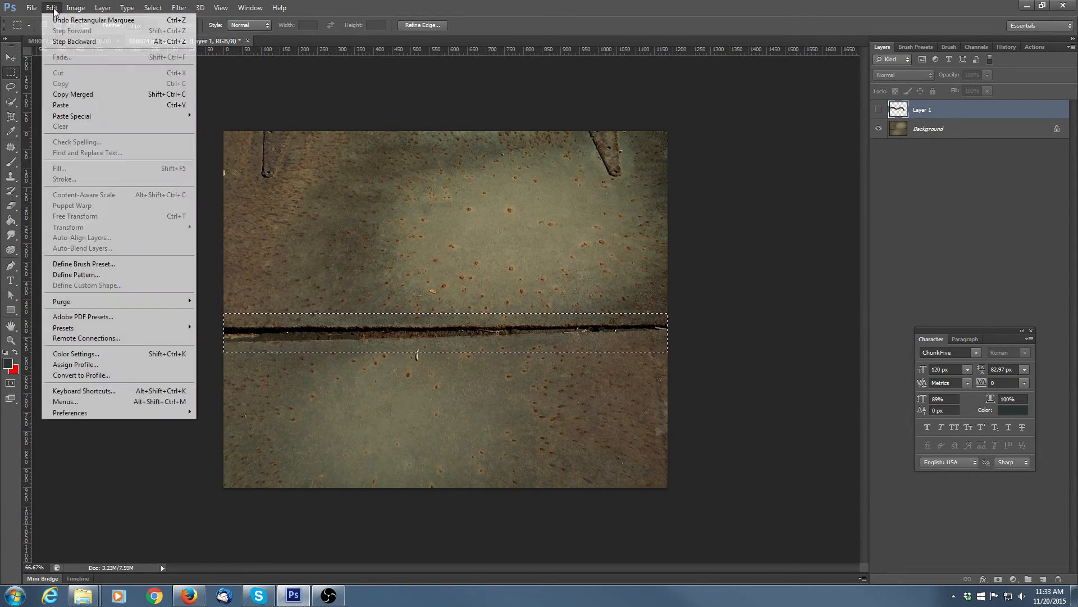
left_click(937, 134)
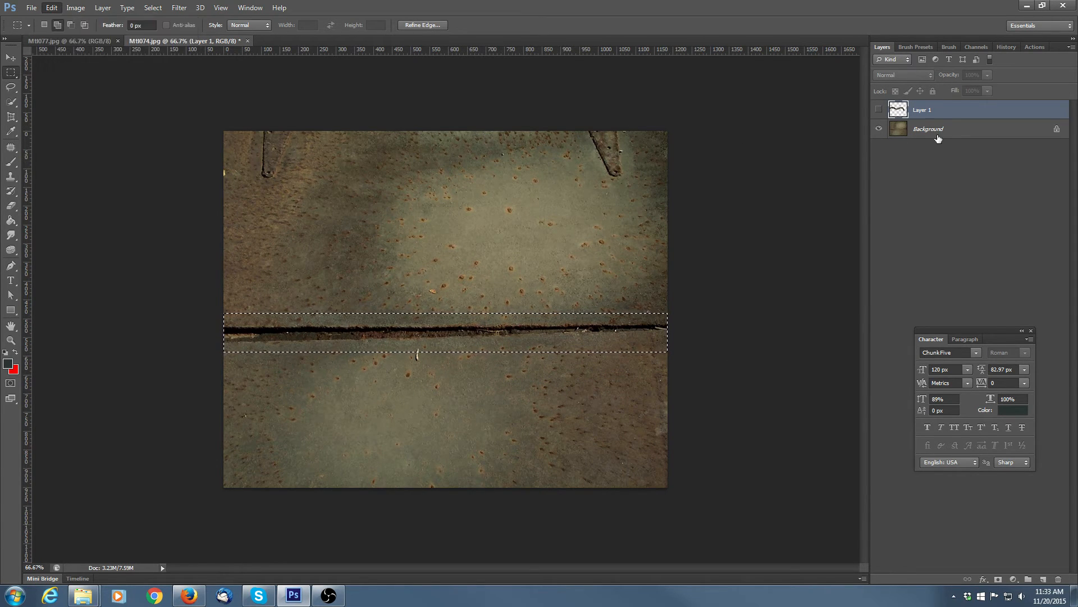
left_click(51, 8)
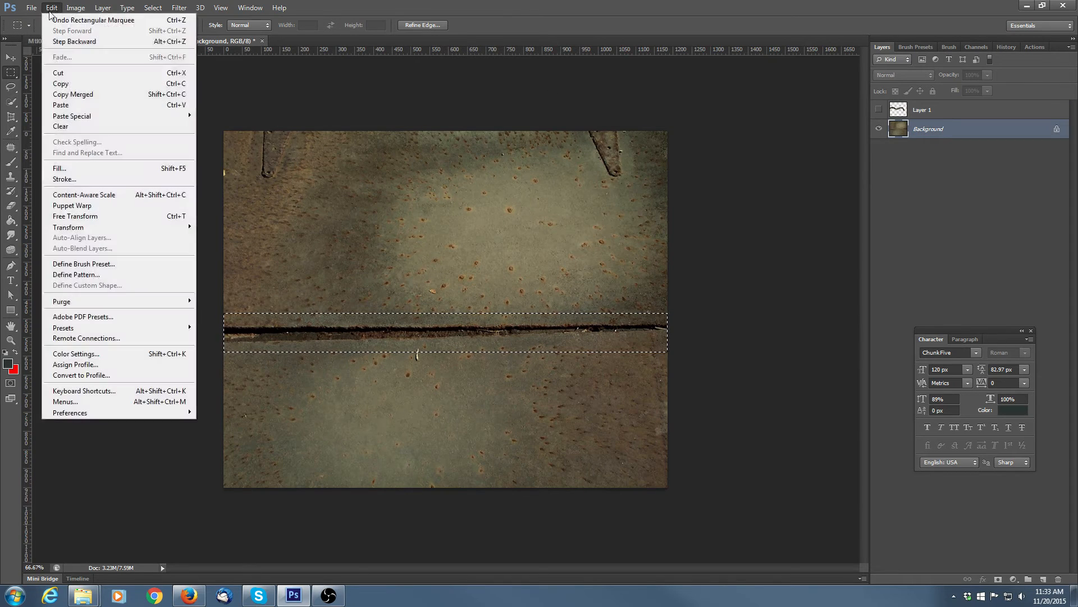
left_click(61, 83)
left_click(51, 8)
left_click(61, 105)
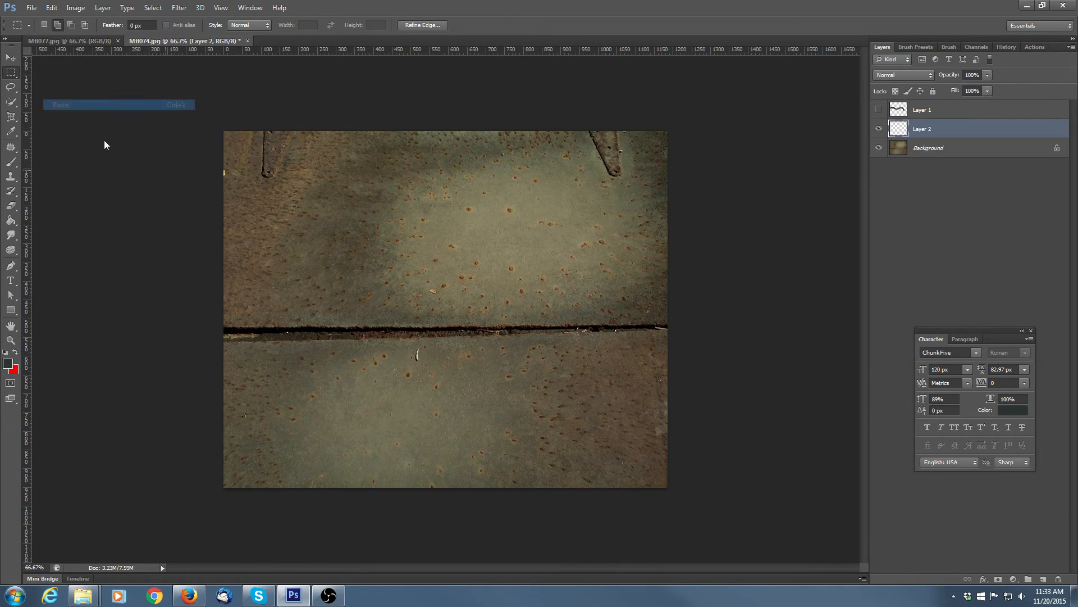
left_click(12, 58)
left_click_drag(456, 313, 469, 241)
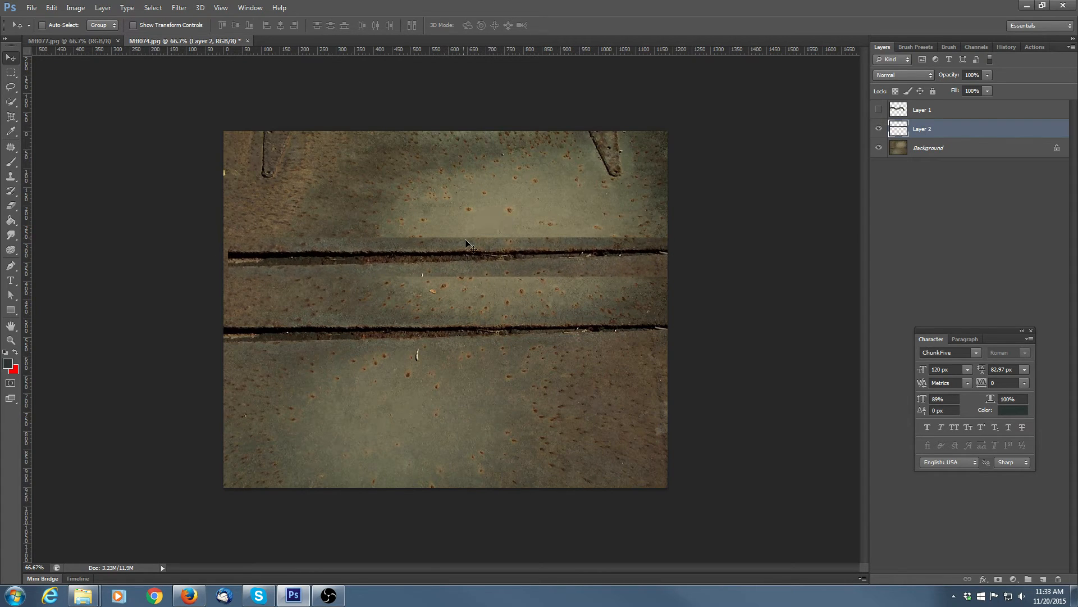
Step: Warp the copied seam strip on Layer 2 into a gentle downward curve with the Warp transform and apply it
left_click(51, 7)
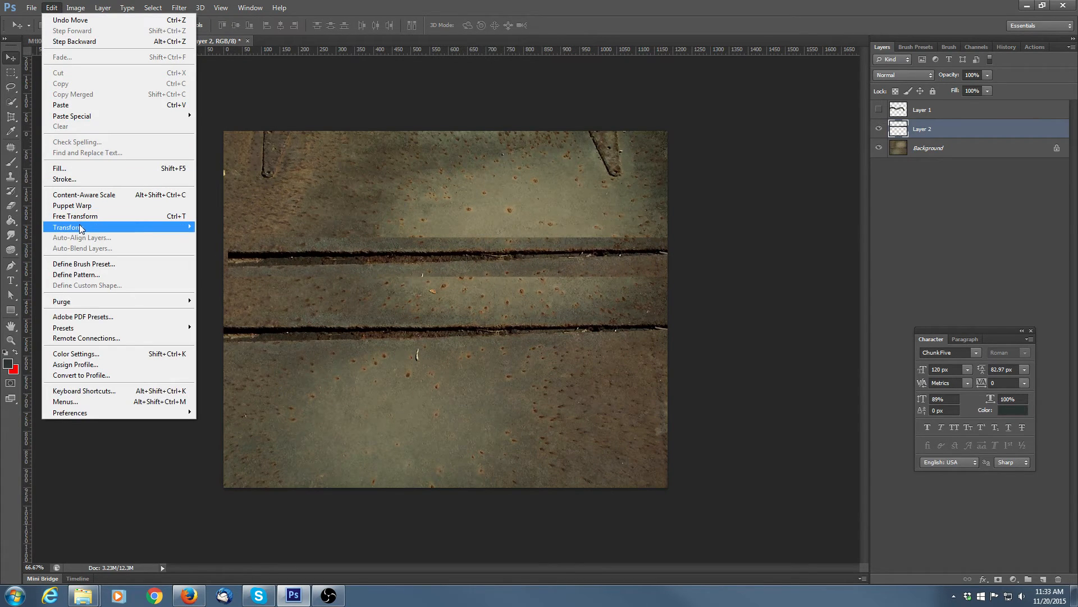
mouse_move(80, 228)
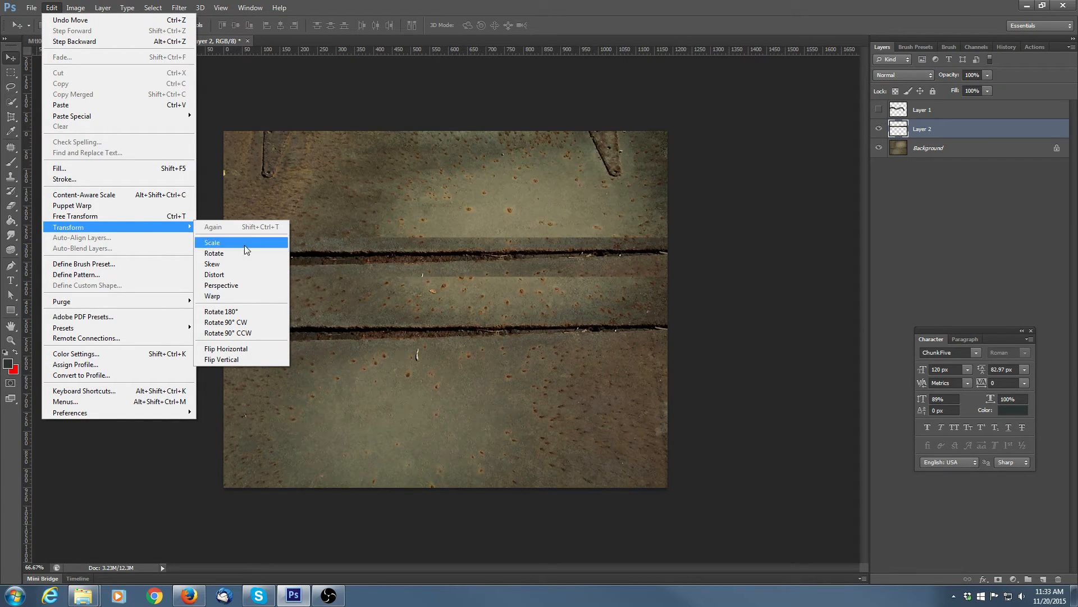
left_click(214, 297)
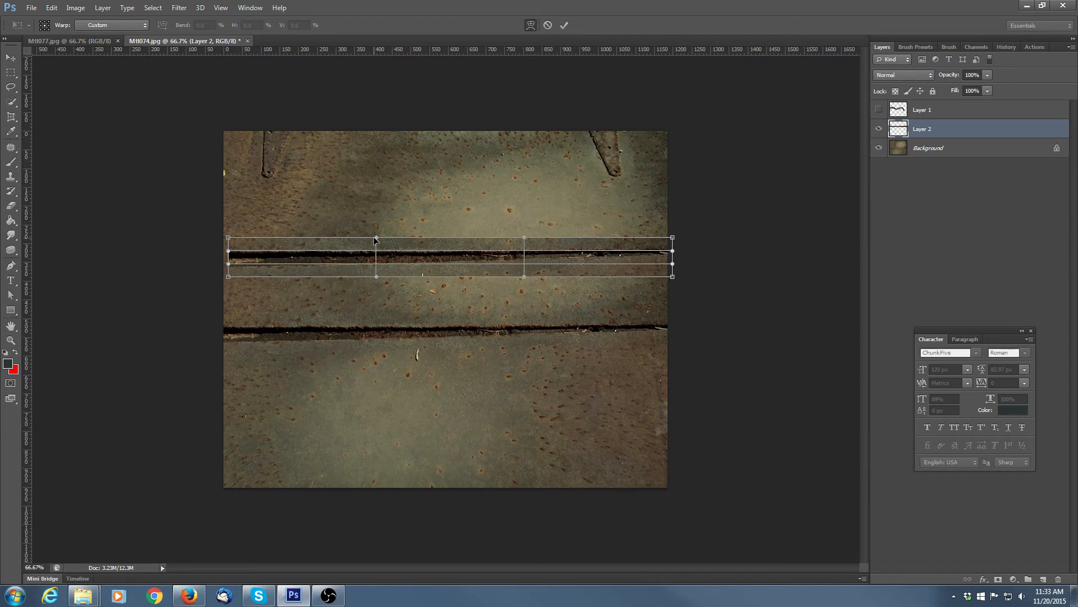
left_click_drag(376, 237, 375, 251)
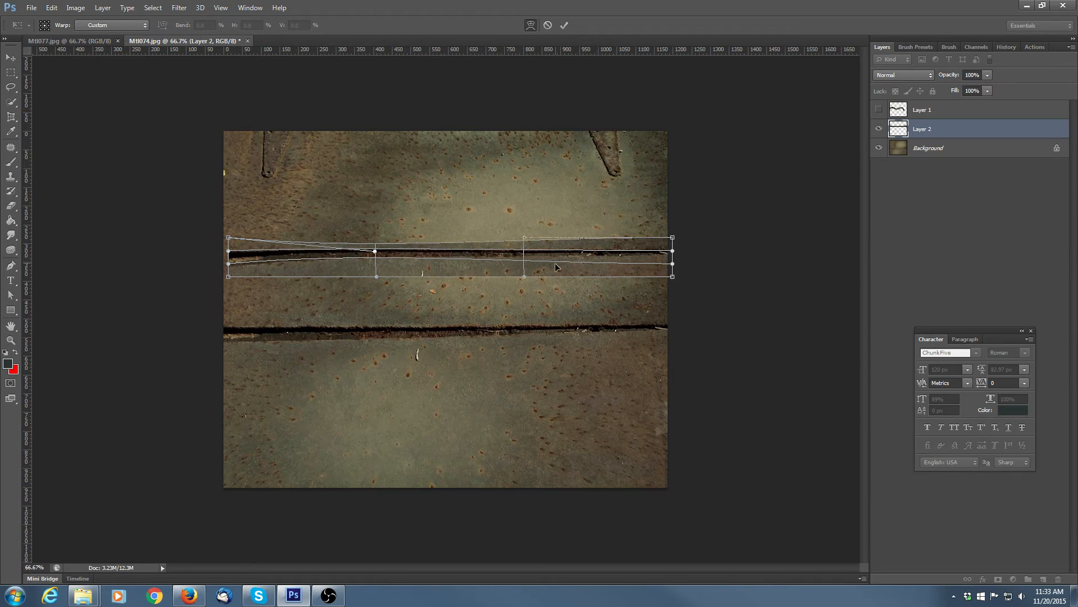
left_click_drag(519, 260, 531, 288)
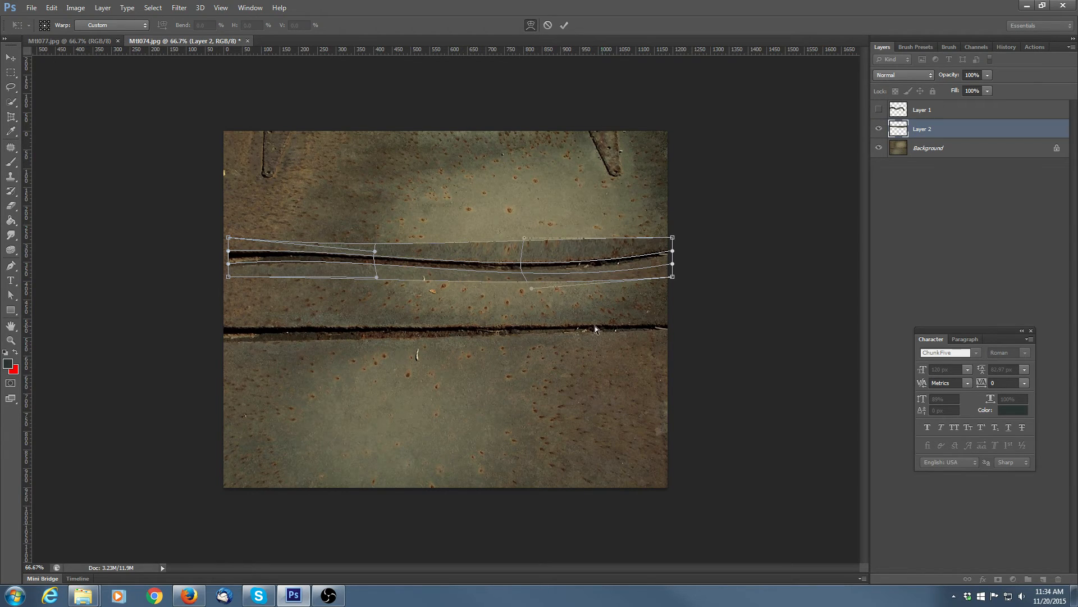
key("Return")
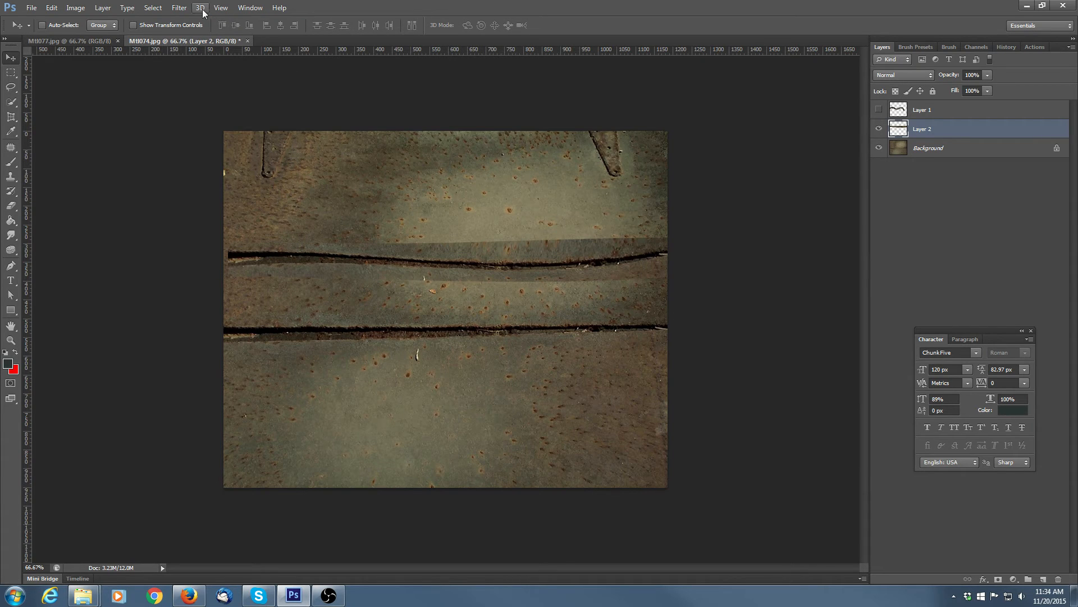
Step: Open the Layer 2 strip in the Liquify filter and set the brush size to 500
left_click(178, 9)
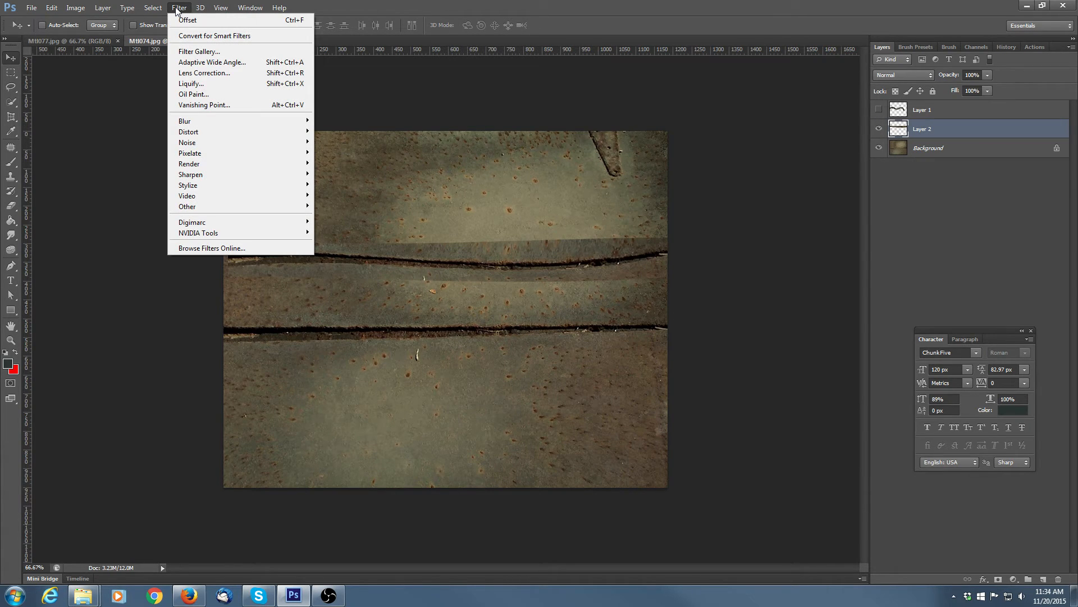
left_click(196, 86)
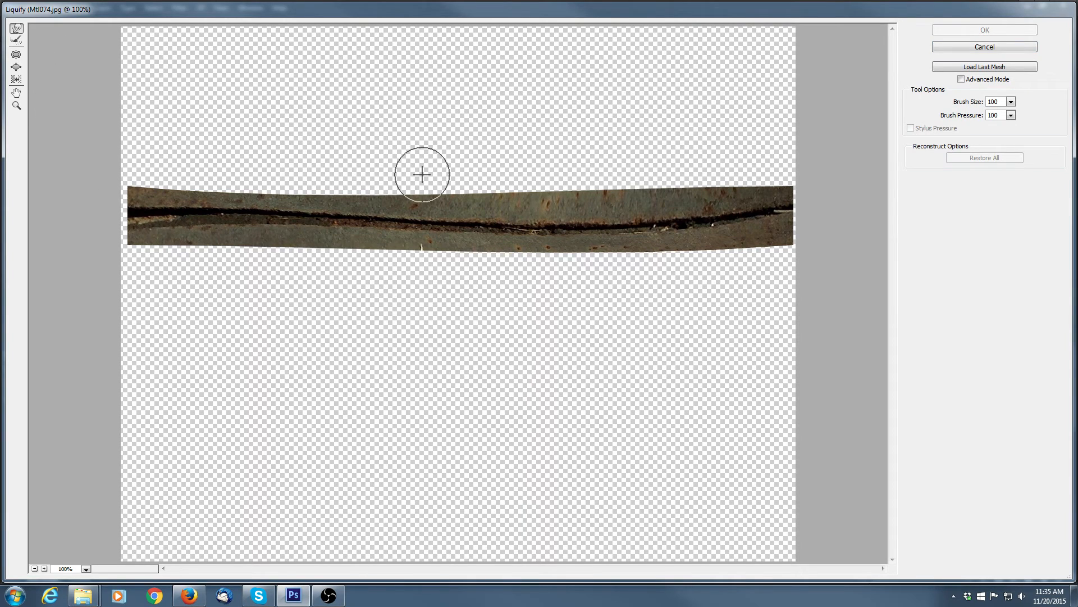
left_click(479, 156)
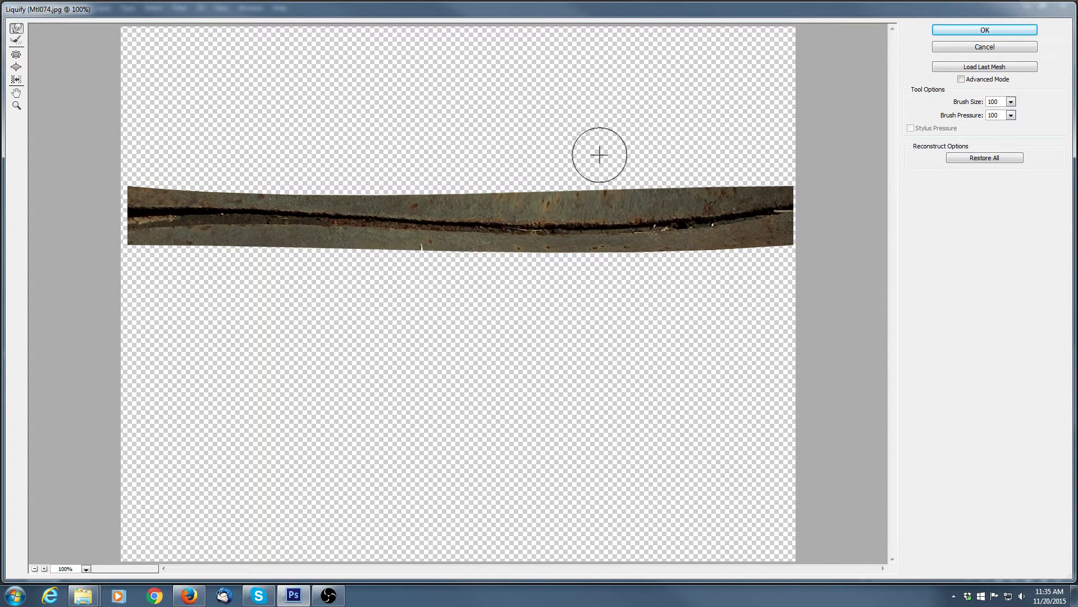
left_click(1011, 102)
left_click(1011, 102)
left_click(1011, 102)
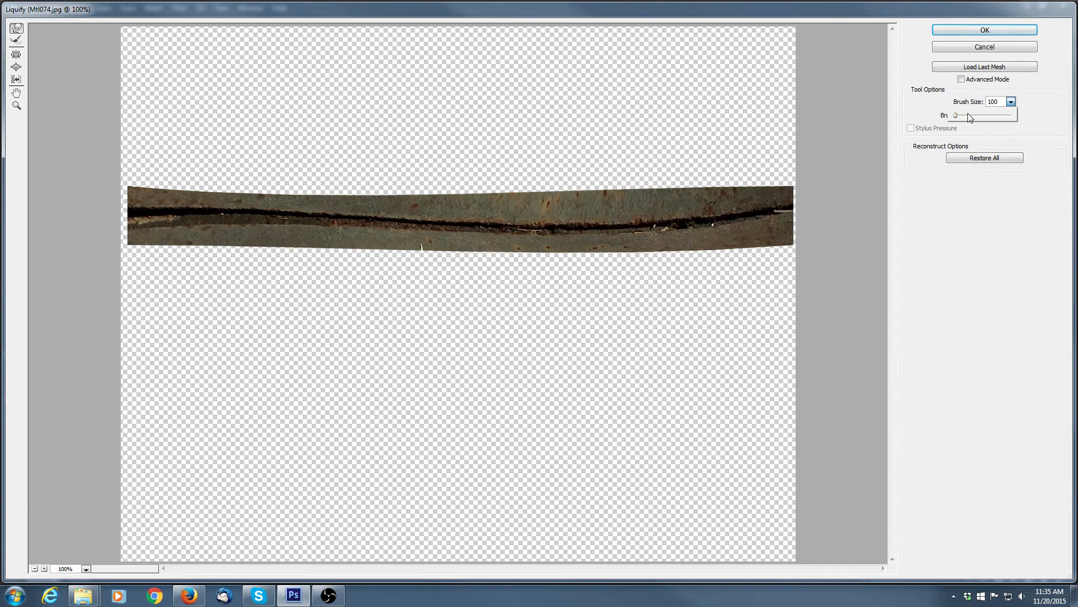
mouse_move(955, 116)
left_mouse_down()
mouse_move(973, 116)
mouse_move(962, 116)
left_mouse_up()
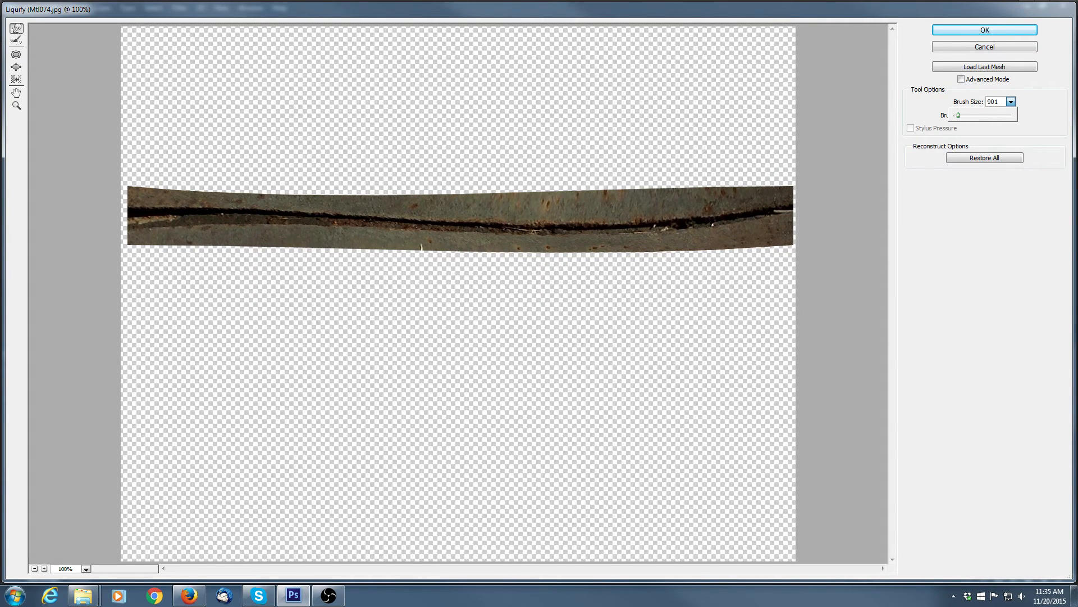
left_click_drag(958, 115, 957, 115)
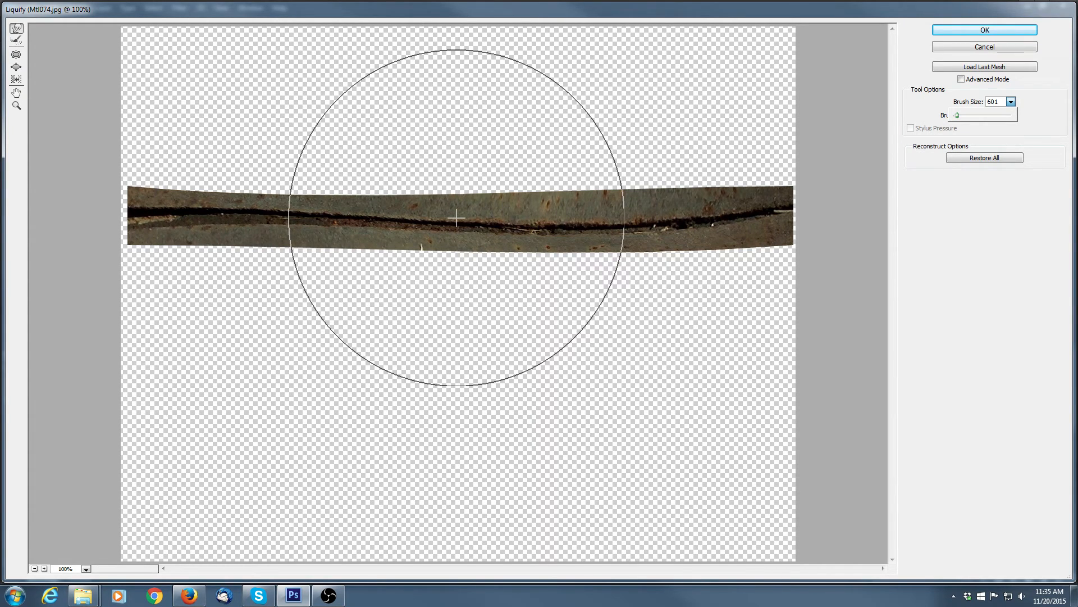
key("bracketright")
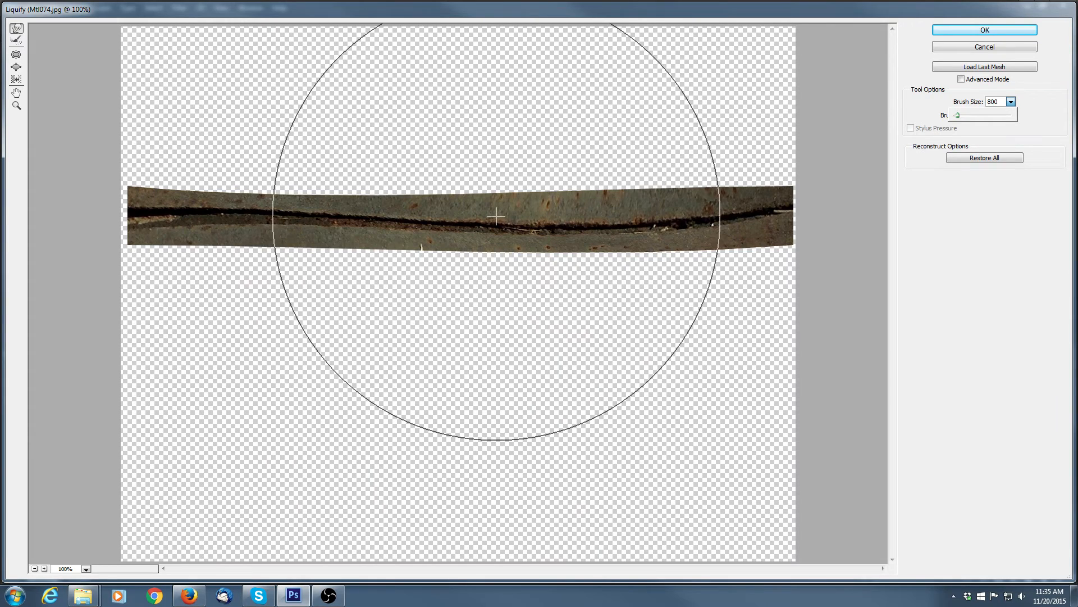
key("bracketleft")
key("bracketleft")
key("bracketleft")
key("bracketleft")
key("bracketleft")
key("bracketleft")
key("bracketright")
key("bracketright")
key("bracketright")
key("bracketright")
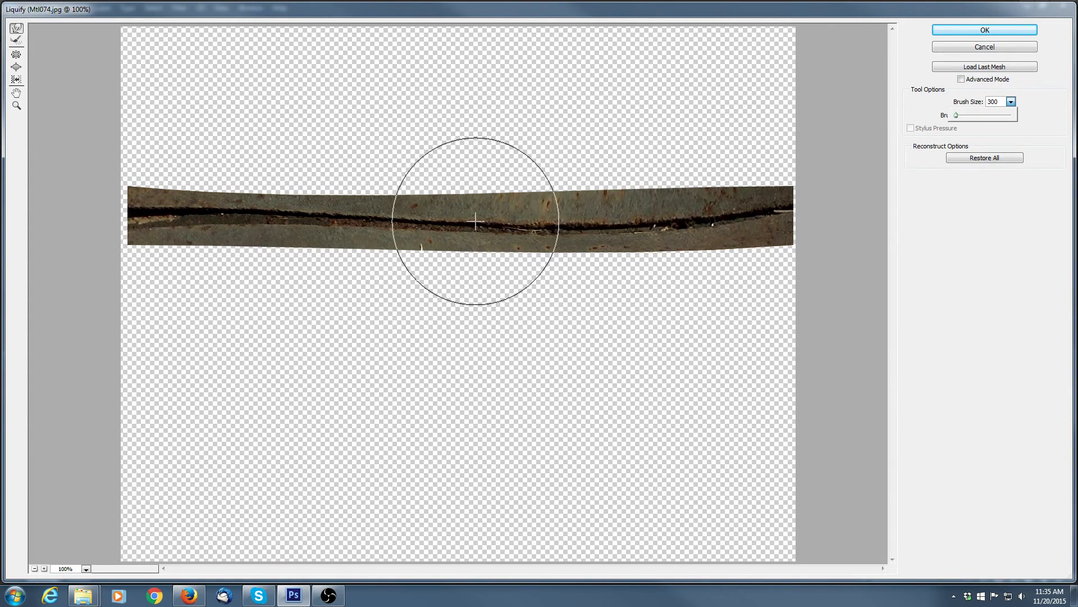
key("bracketleft")
key("bracketright")
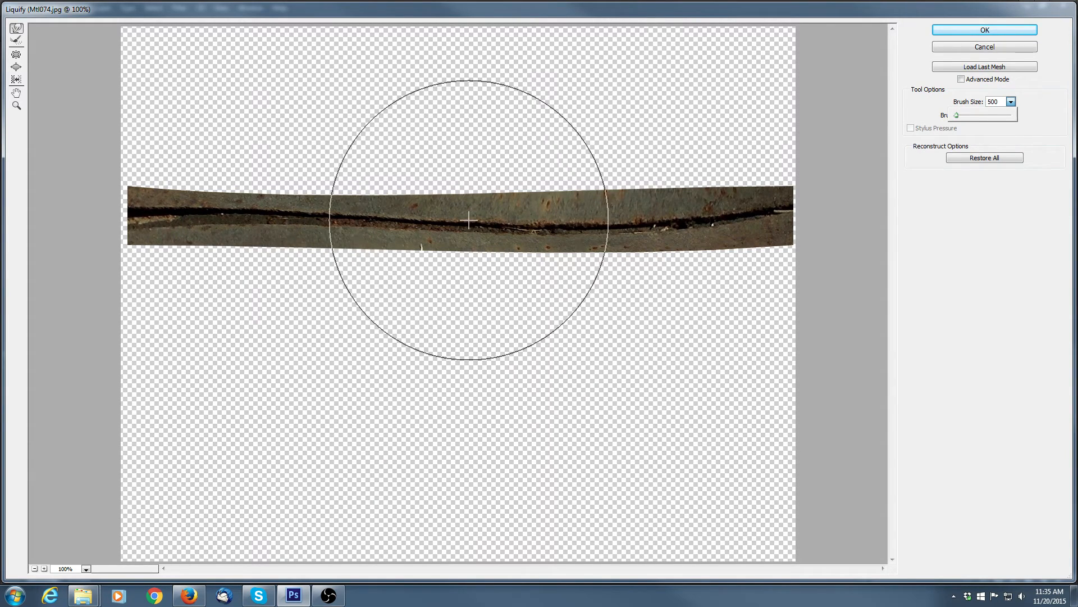
key("bracketleft")
key("bracketright")
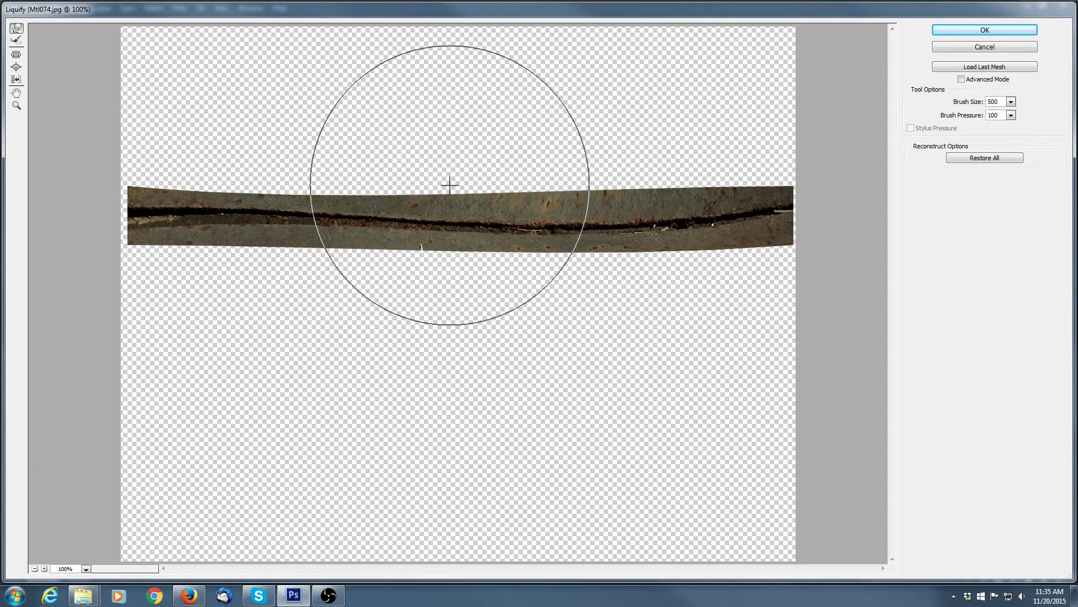
Step: Push the strip into alternating upward and downward waves along its length with Liquify's Forward Warp tool and apply the filter
left_click_drag(450, 185, 449, 194)
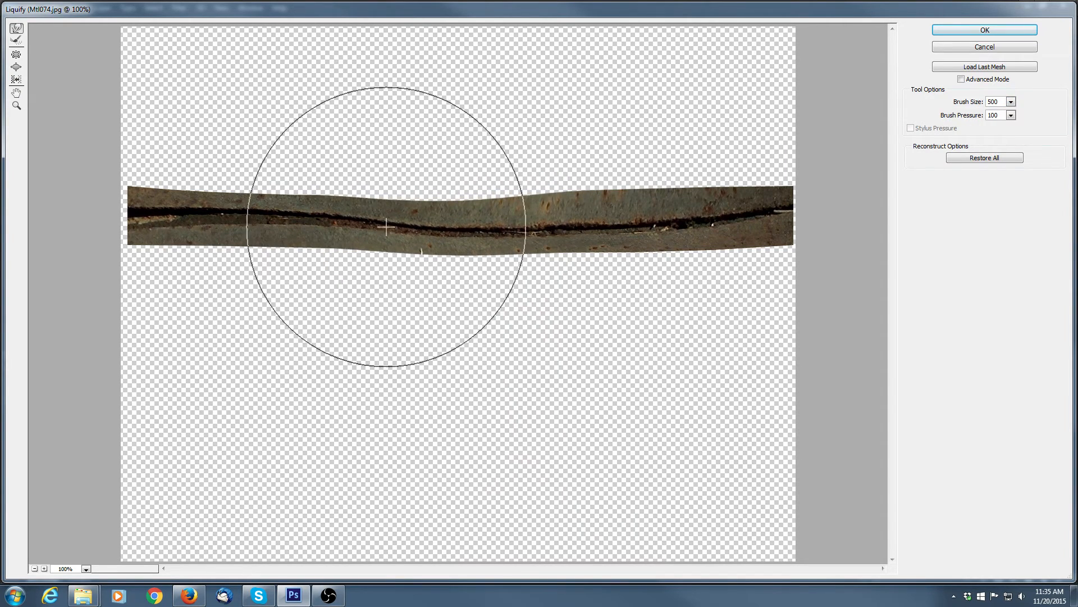
mouse_move(347, 255)
left_mouse_down()
mouse_move(352, 244)
mouse_move(290, 248)
left_mouse_up()
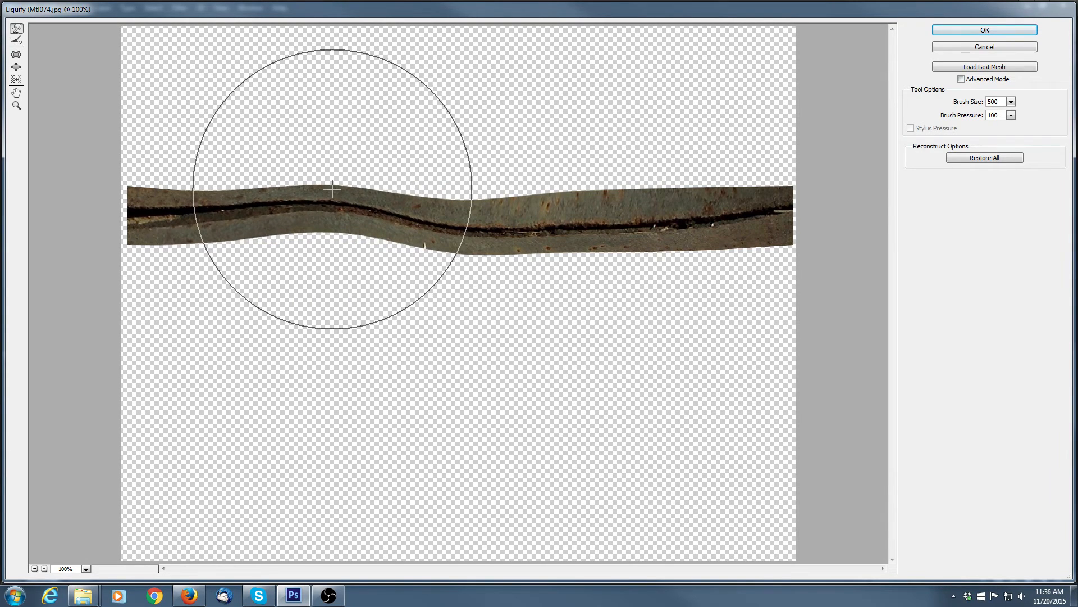
left_click_drag(332, 189, 339, 178)
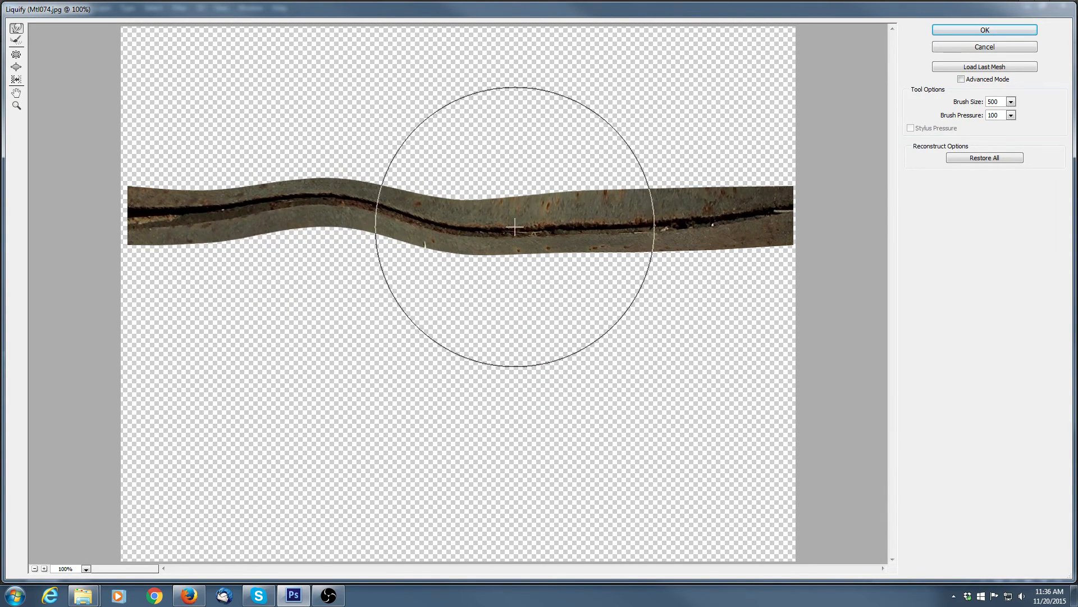
mouse_move(588, 252)
left_mouse_down()
mouse_move(590, 148)
mouse_move(573, 169)
mouse_move(584, 173)
left_mouse_up()
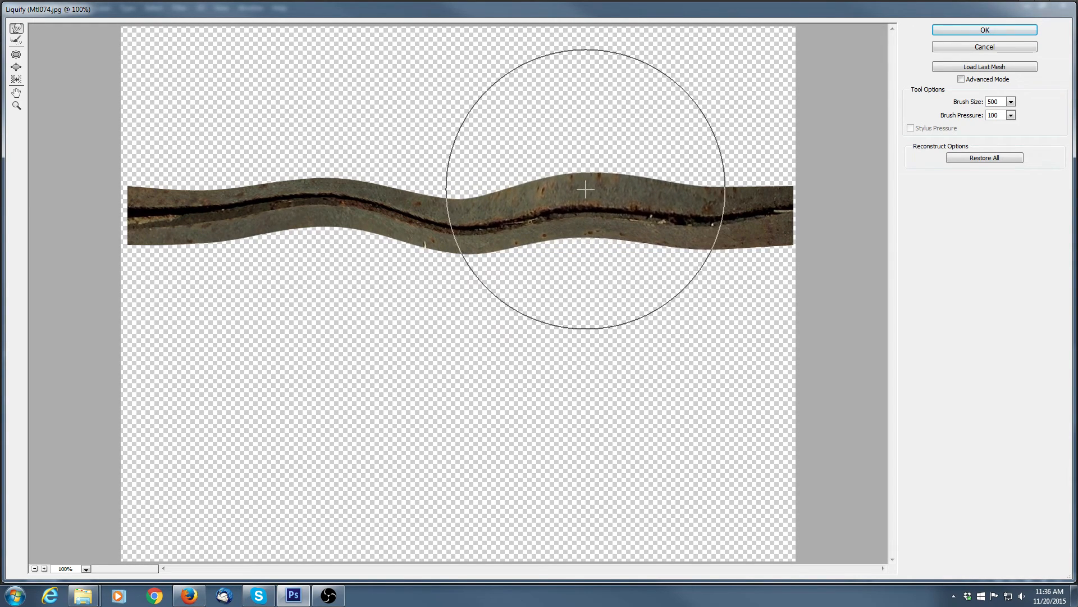
left_click_drag(584, 244, 590, 232)
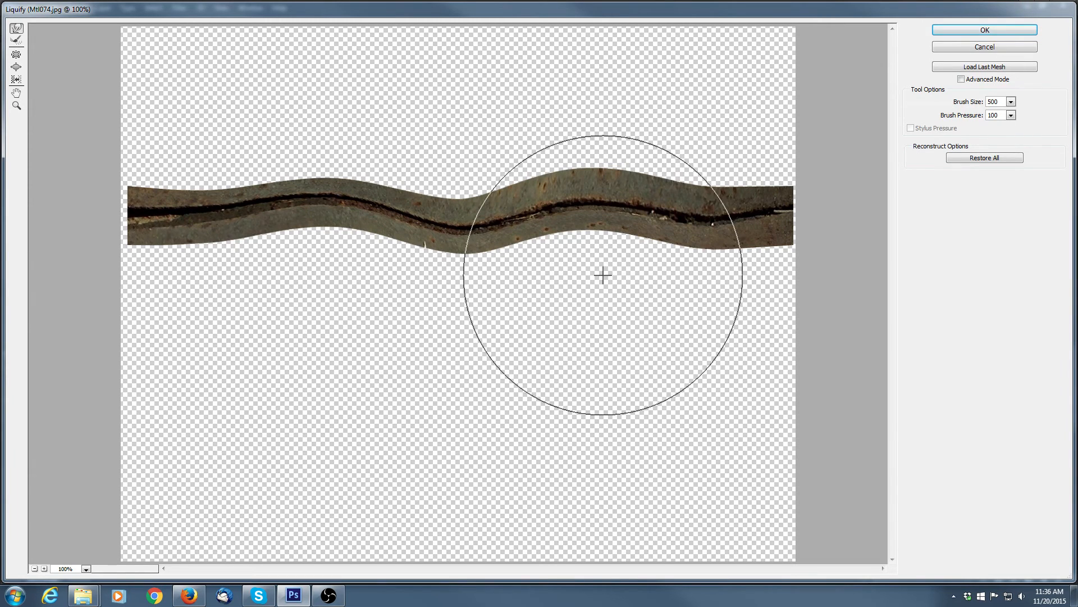
left_click(985, 29)
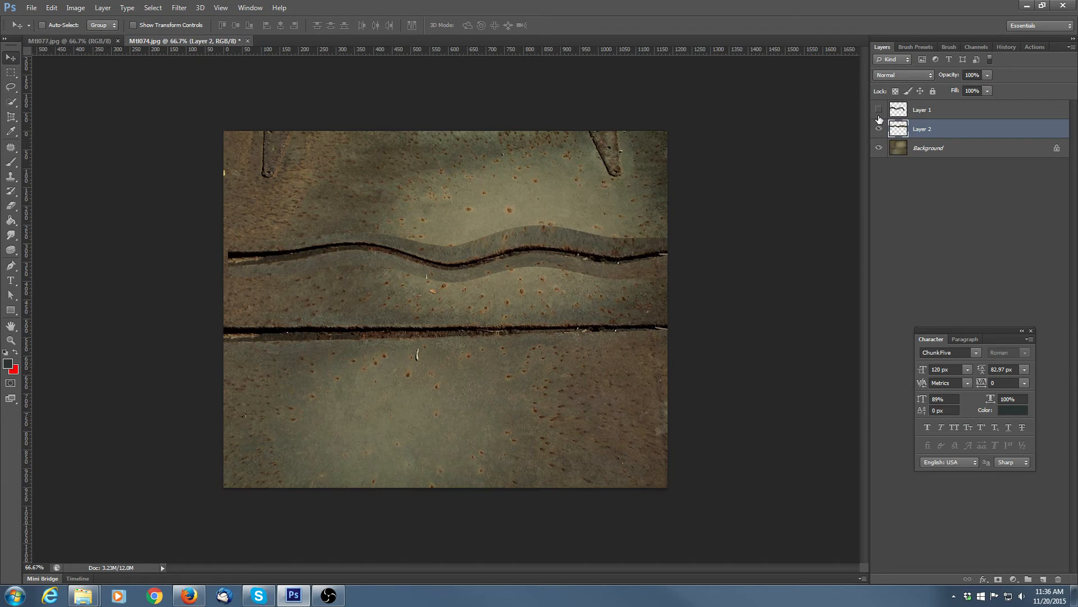
Step: Try the Multiply, Overlay and Darken blend modes on Layer 2
left_click(906, 77)
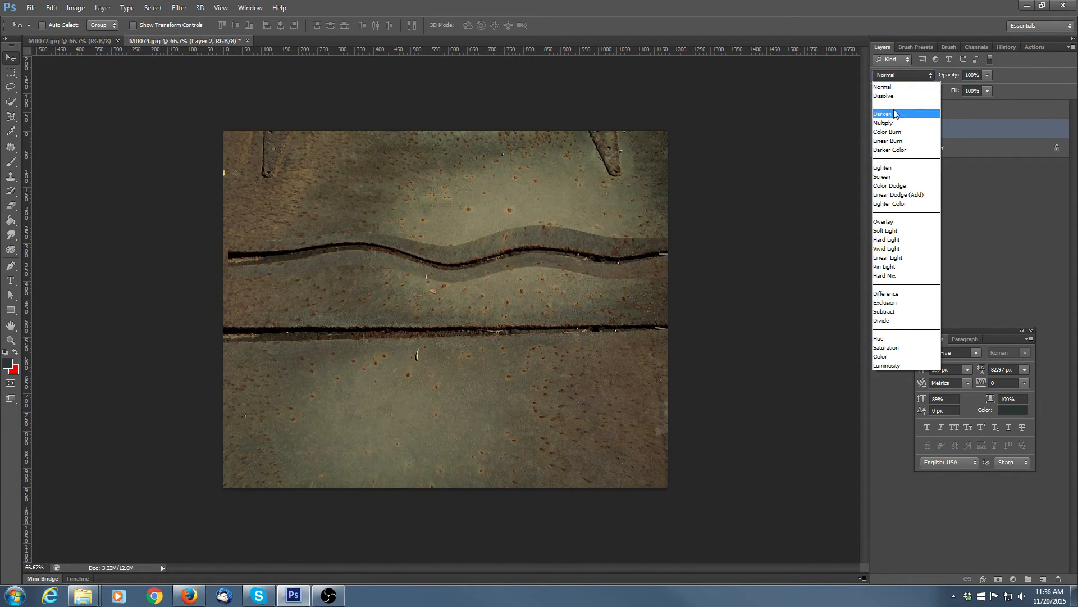
left_click(890, 122)
left_click(915, 77)
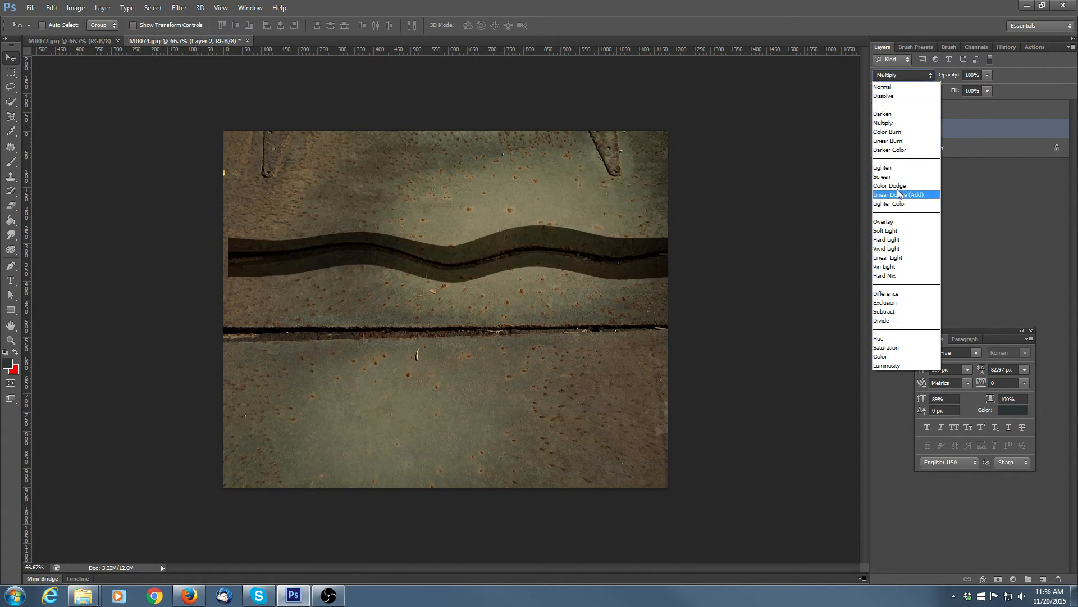
left_click(887, 222)
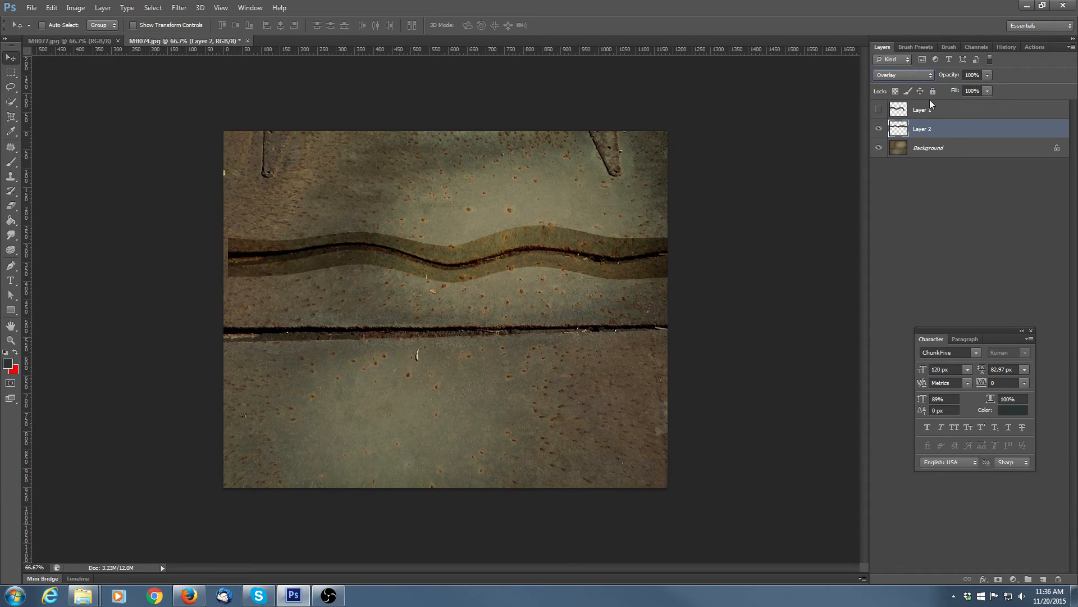
left_click(921, 72)
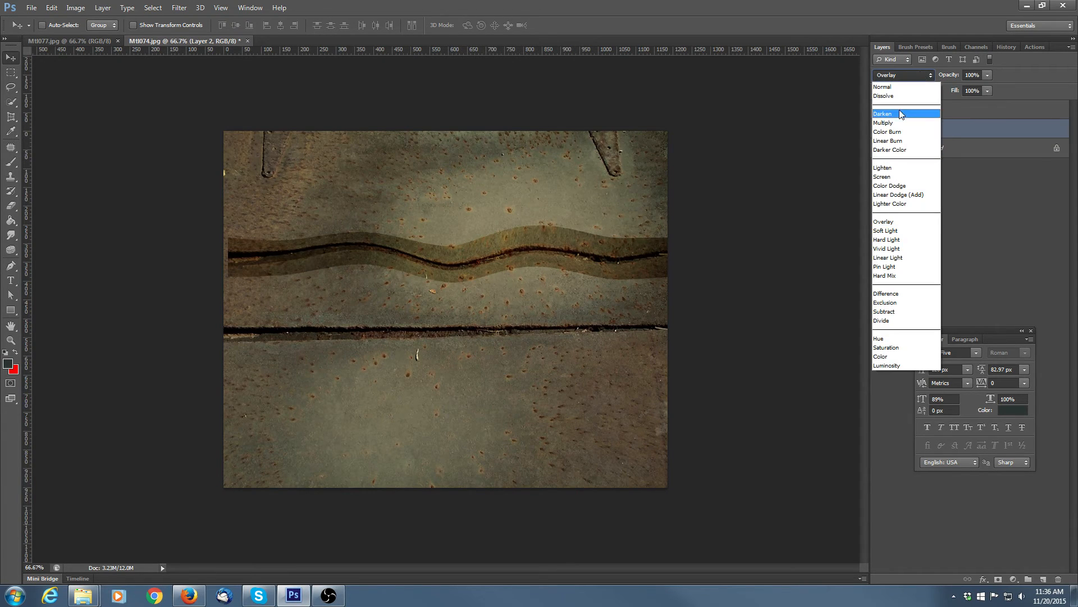
left_click(901, 112)
left_click(904, 75)
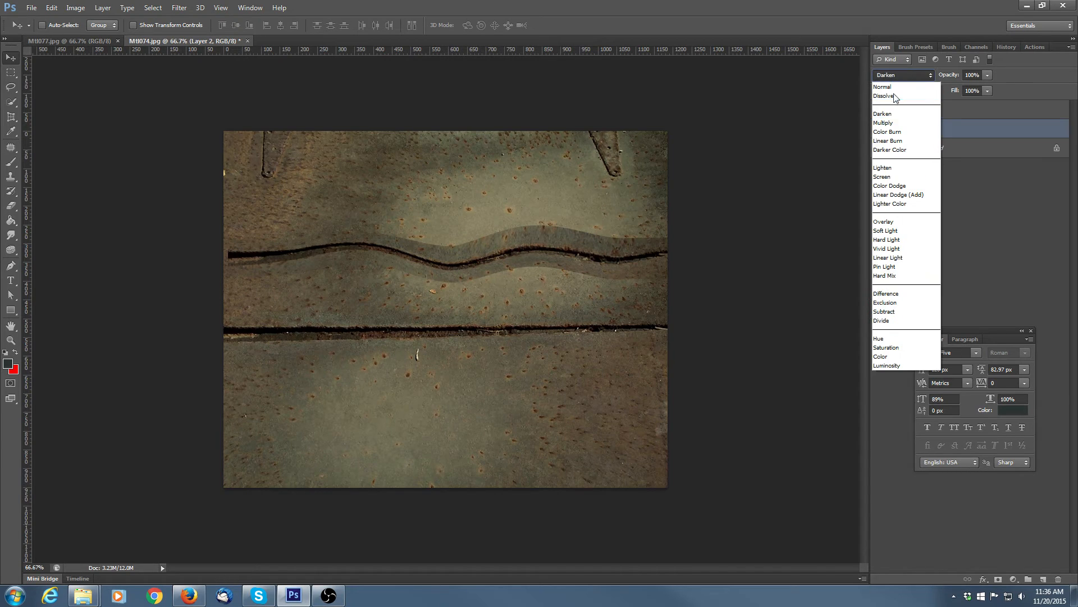
left_click(891, 113)
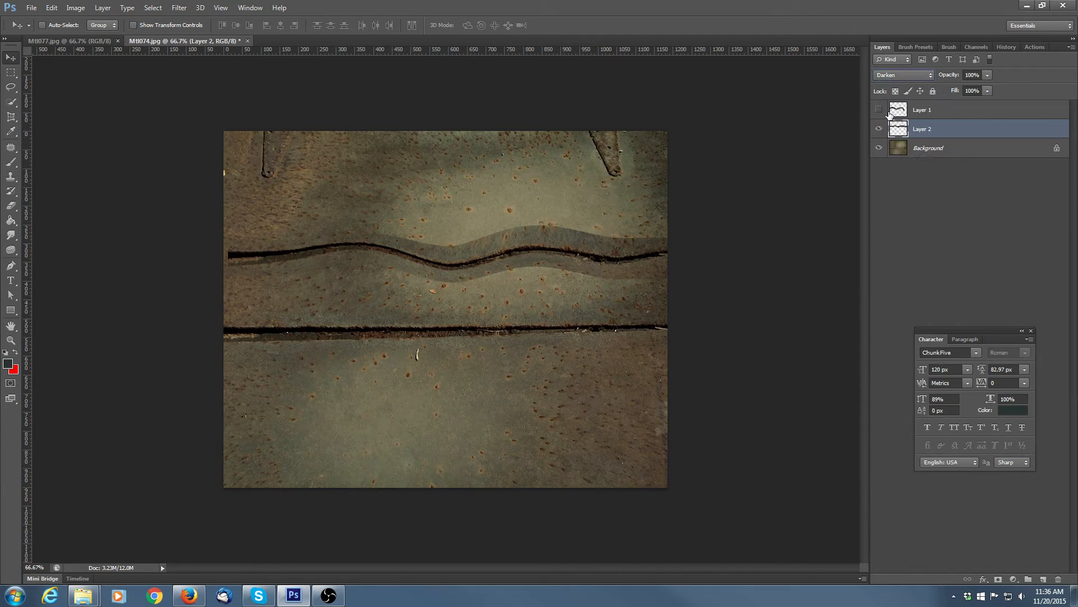
Step: Cycle through the remaining blend modes for Layer 2 and set it to Darker Color
key("Down")
key("Down")
key("Down")
key("Down")
key("Down")
key("Down")
key("Down")
key("Down")
key("Down")
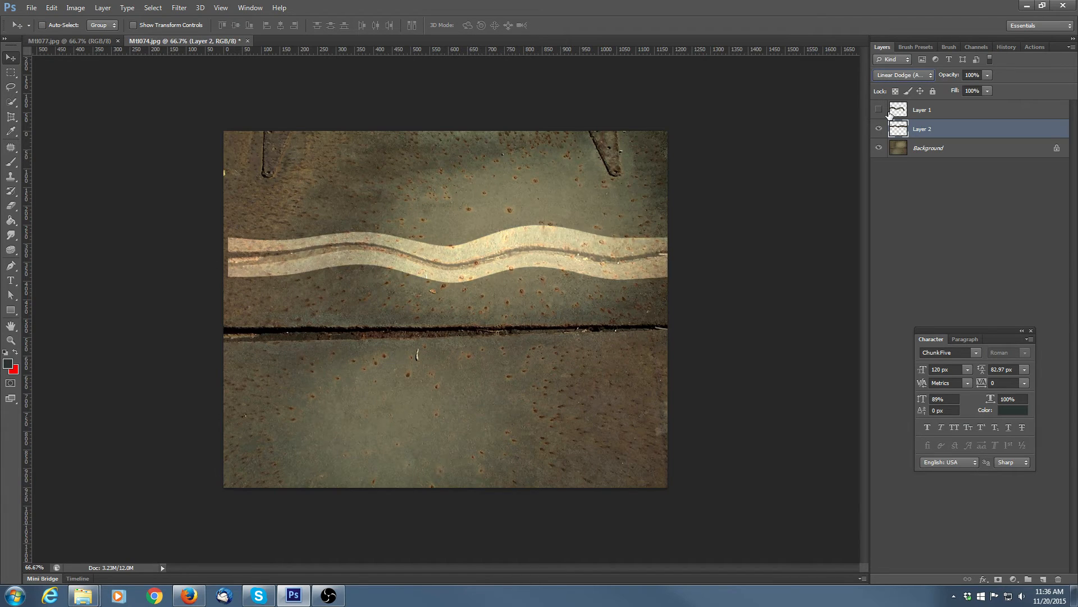
key("Down")
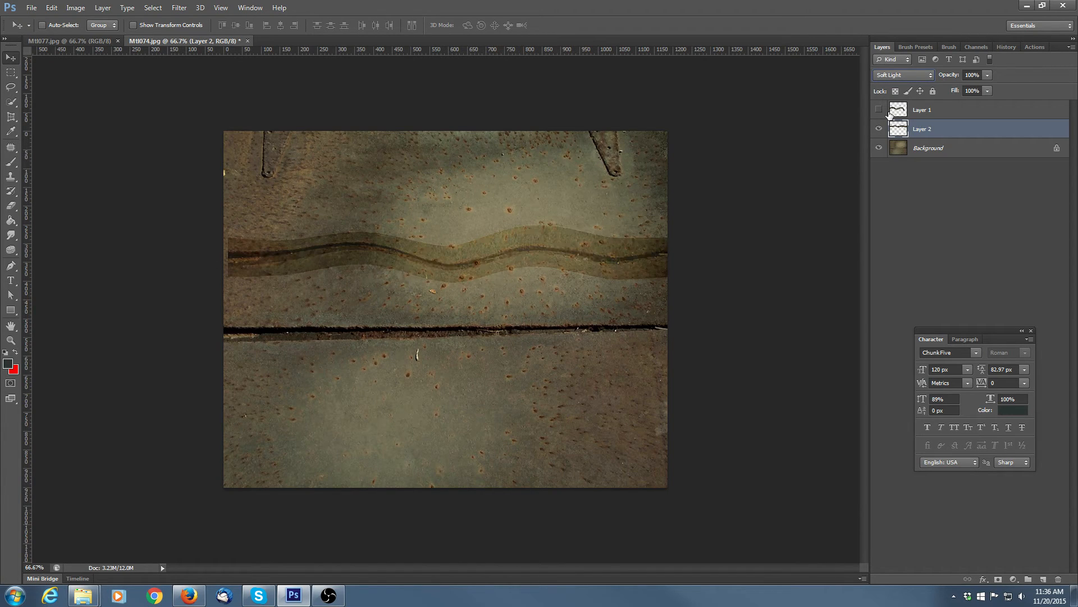
key("Up")
key("Up")
key("Up")
key("Up")
key("Up")
key("Up")
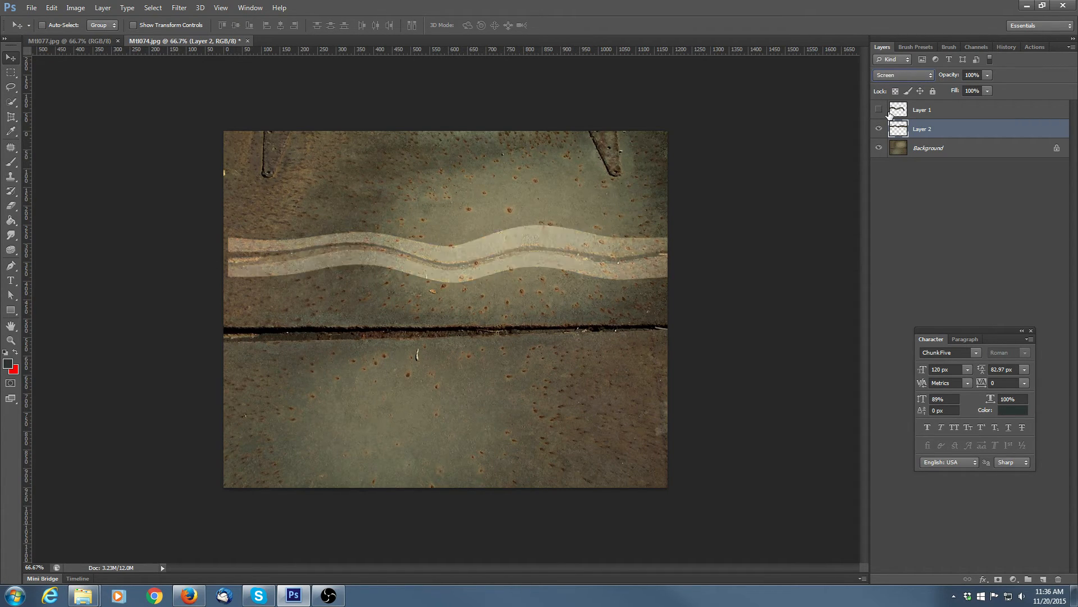
key("Up")
key("Up")
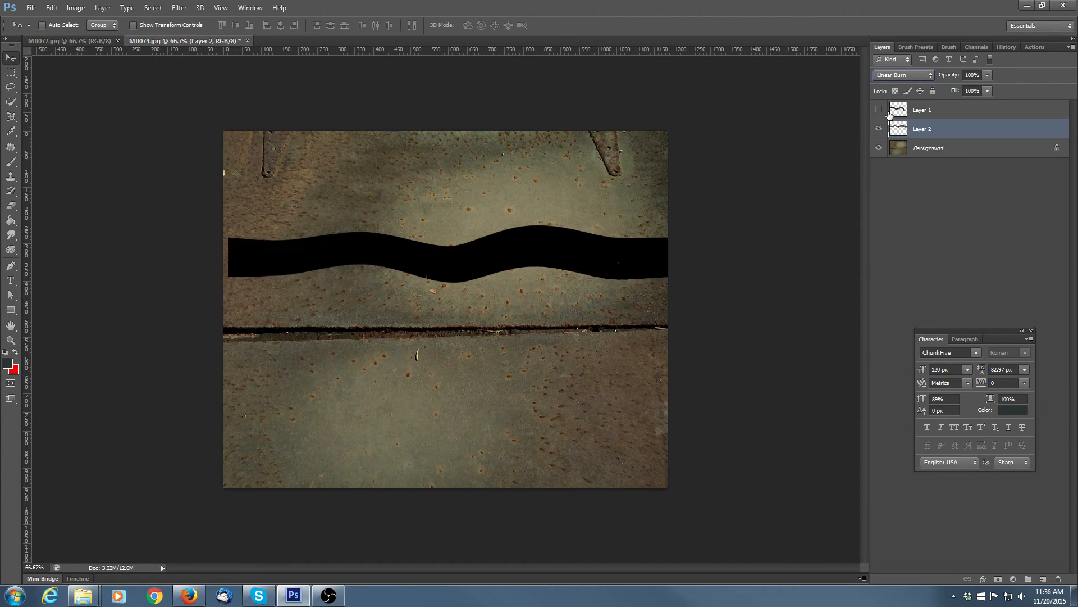
key("Down")
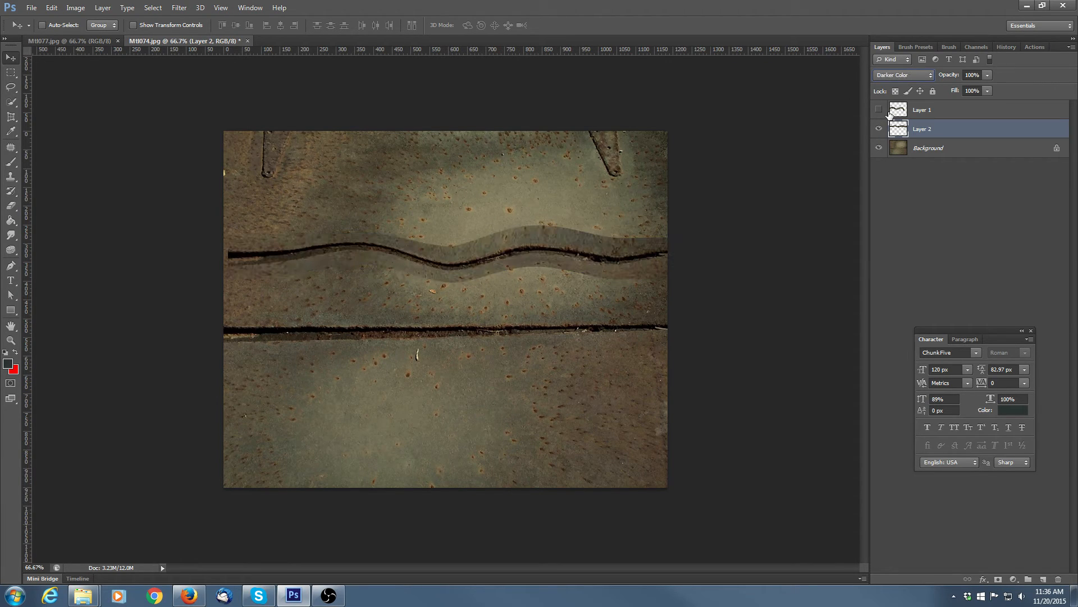
Step: Erase the strip's outer edges above and below the wavy seam on Layer 2 with a soft round 150 px eraser
left_click(12, 205)
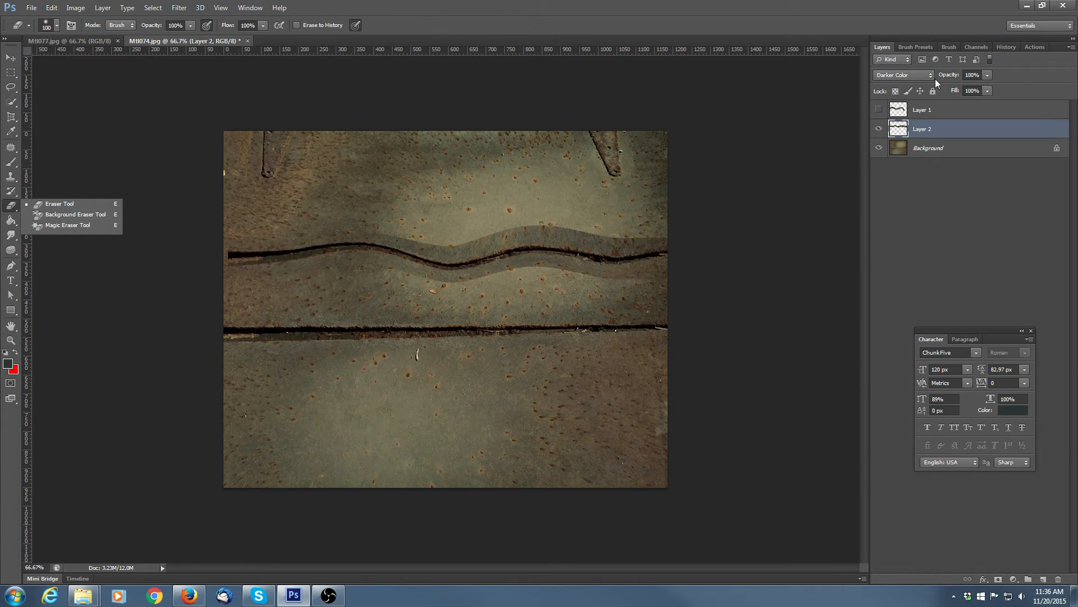
left_click(949, 48)
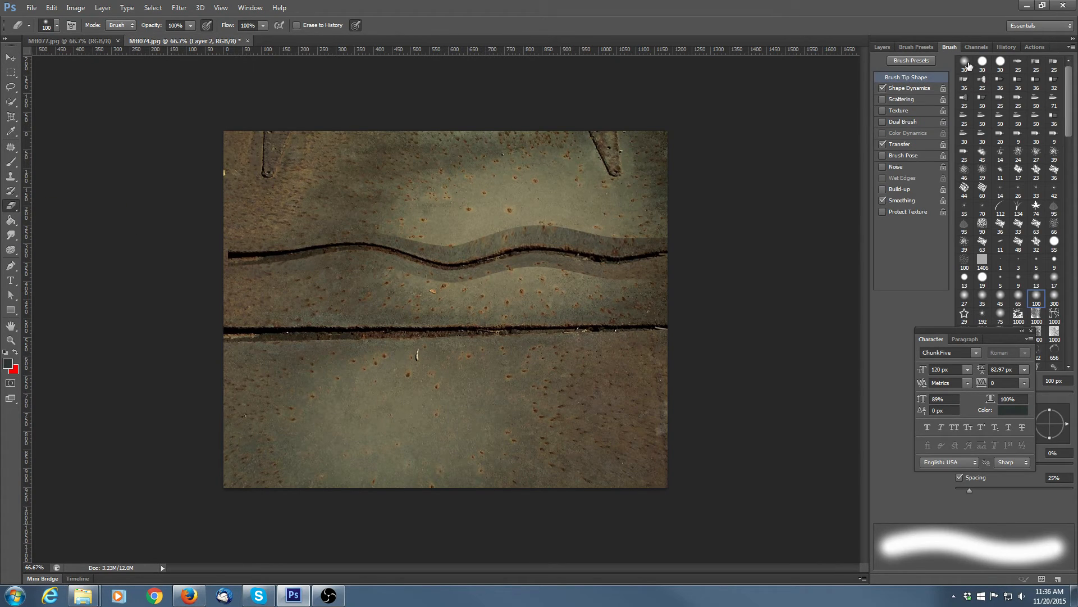
left_click(969, 64)
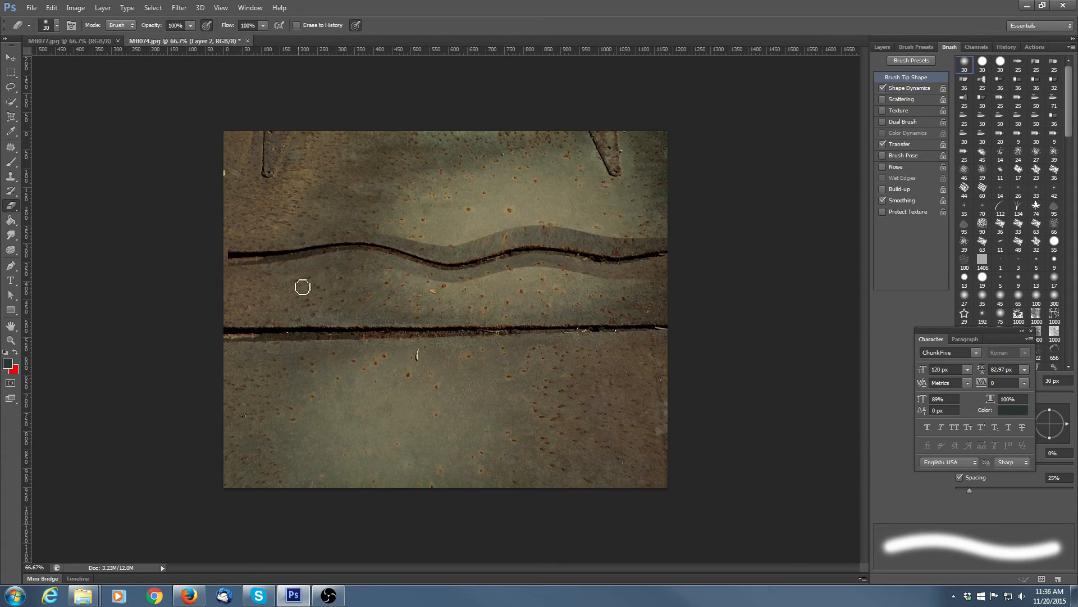
key("bracketright")
key("bracketright")
key("bracketright")
key("bracketright")
key("bracketright")
key("bracketright")
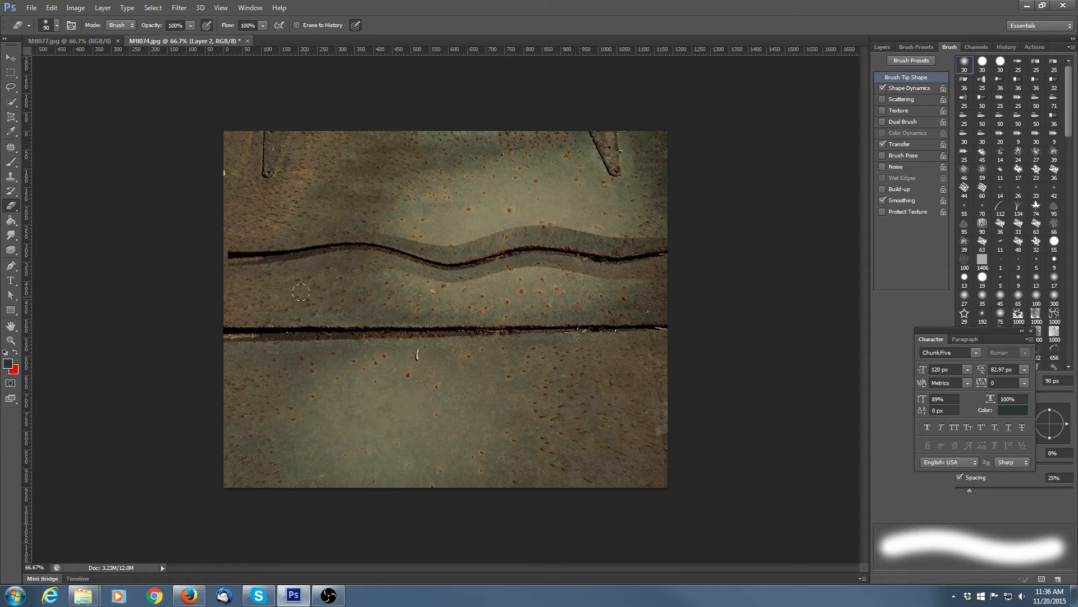
key("bracketright")
key("bracketright")
mouse_move(509, 286)
left_mouse_down()
mouse_move(597, 284)
mouse_move(534, 267)
mouse_move(625, 281)
mouse_move(569, 276)
mouse_move(646, 270)
left_mouse_up()
mouse_move(644, 208)
left_mouse_down()
mouse_move(615, 241)
mouse_move(539, 233)
mouse_move(533, 199)
mouse_move(522, 233)
mouse_move(430, 216)
left_mouse_up()
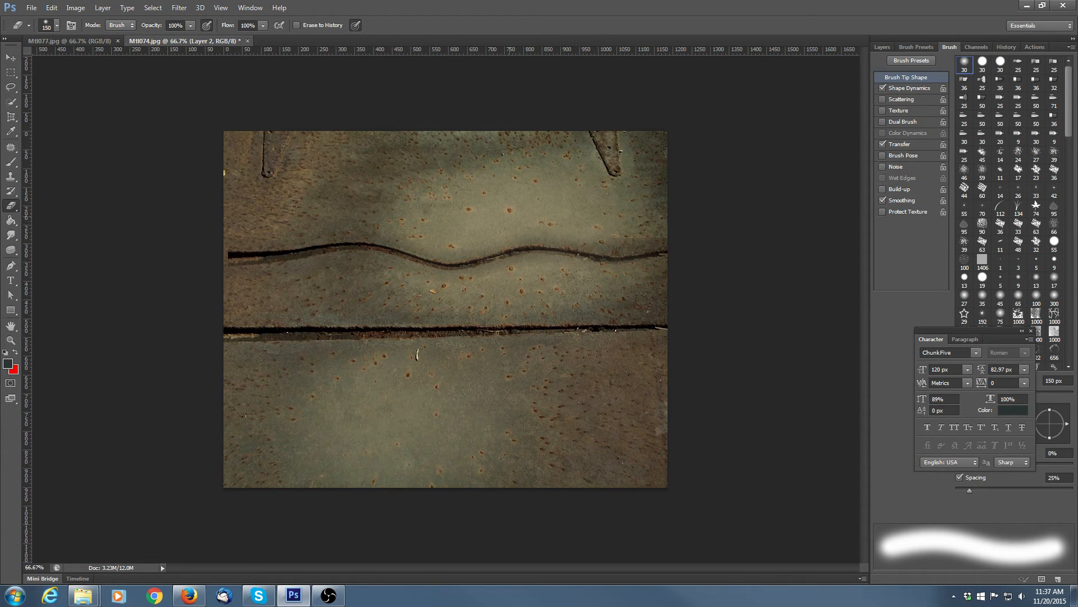
Step: Raise the brightness of the Layer 2 strip to 39 with the Brightness/Contrast adjustment
left_click(75, 8)
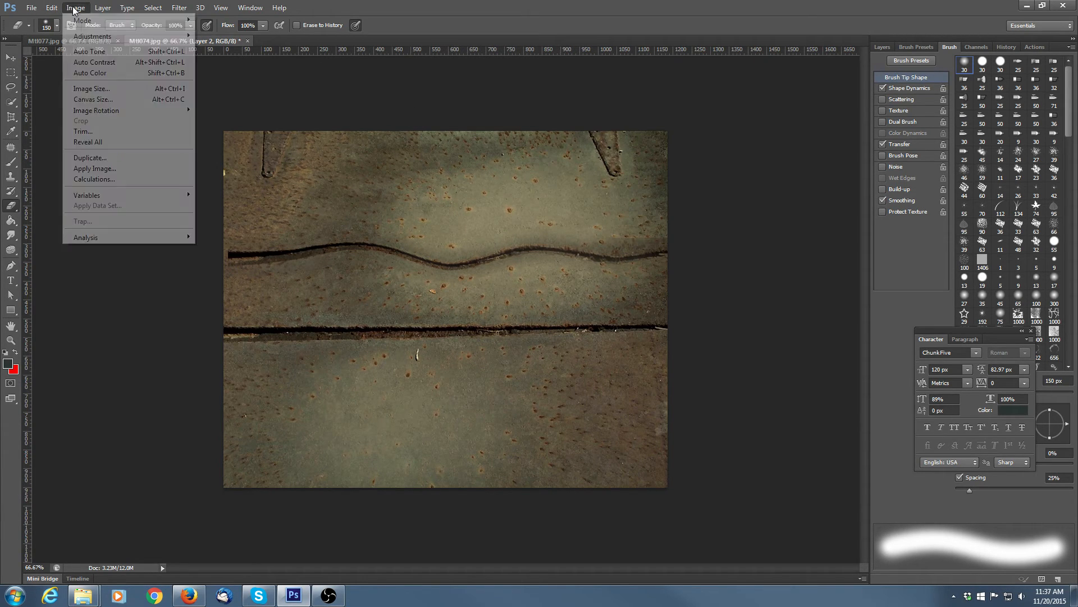
mouse_move(81, 38)
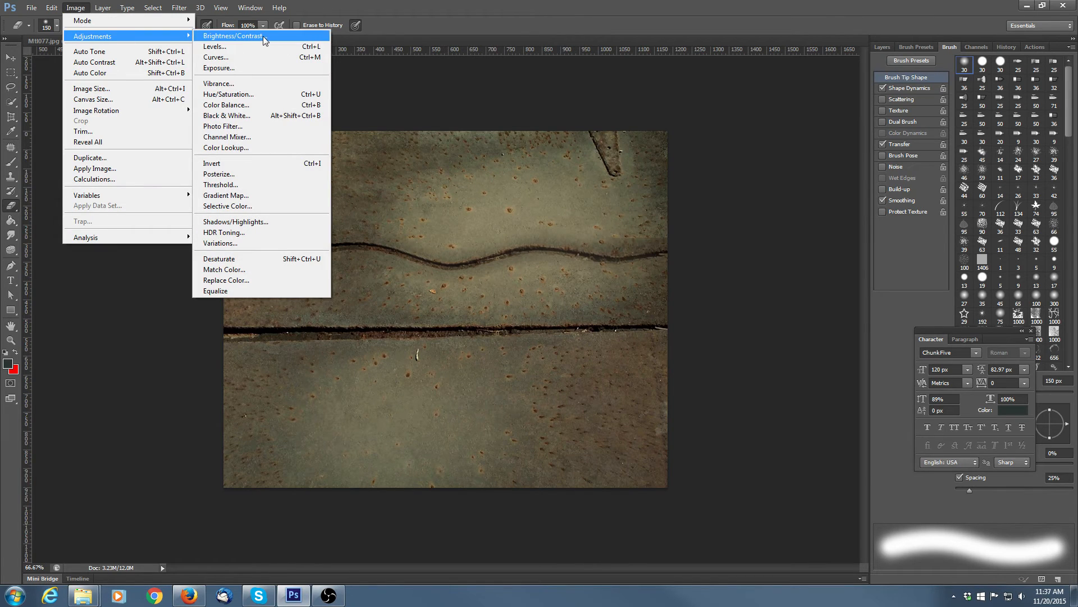
left_click(264, 37)
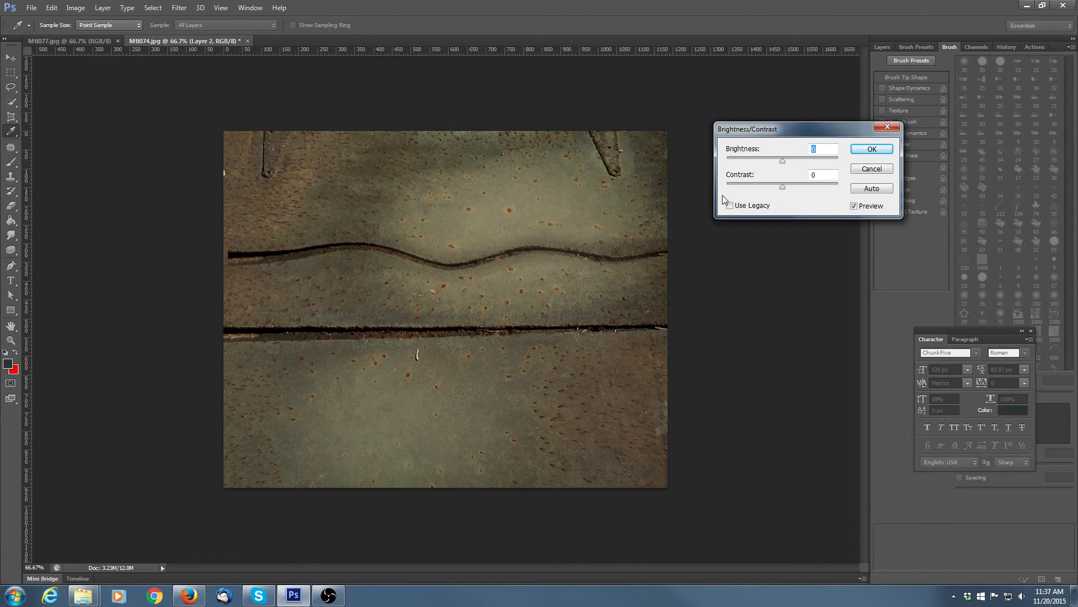
left_click_drag(784, 162, 789, 161)
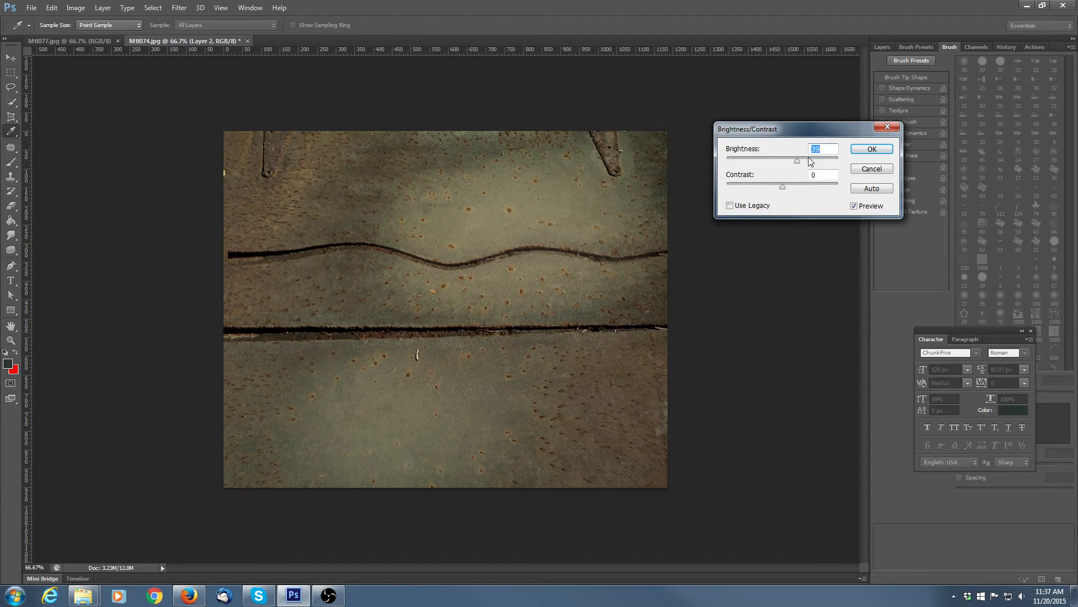
left_click(871, 149)
Step: Inspect Layer 2 with the Background hidden, show the Background again, and nudge the seam slightly down and right
left_click(8, 59)
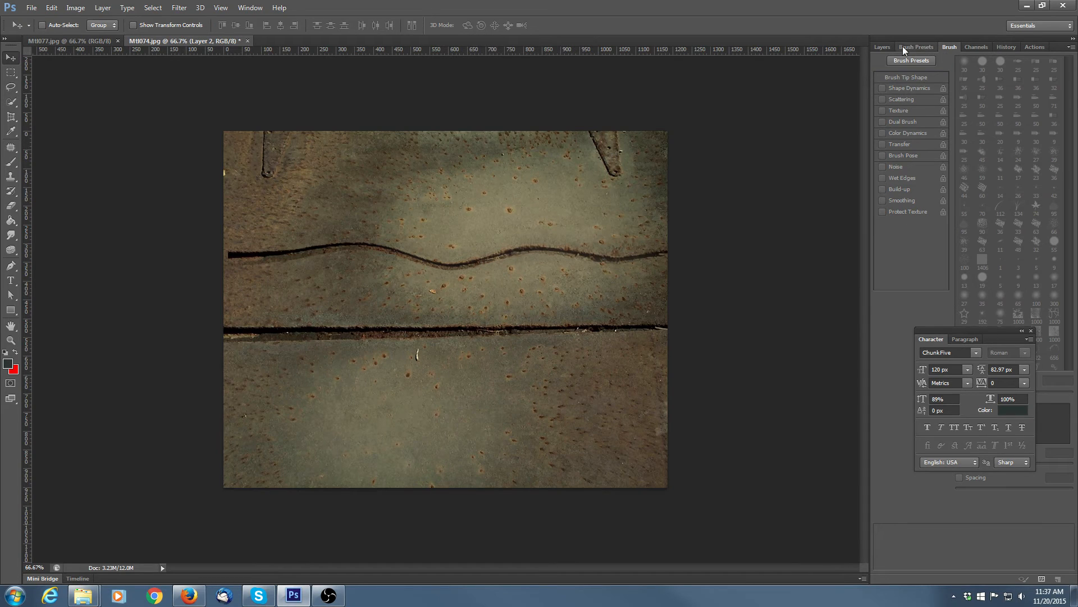
key("F7")
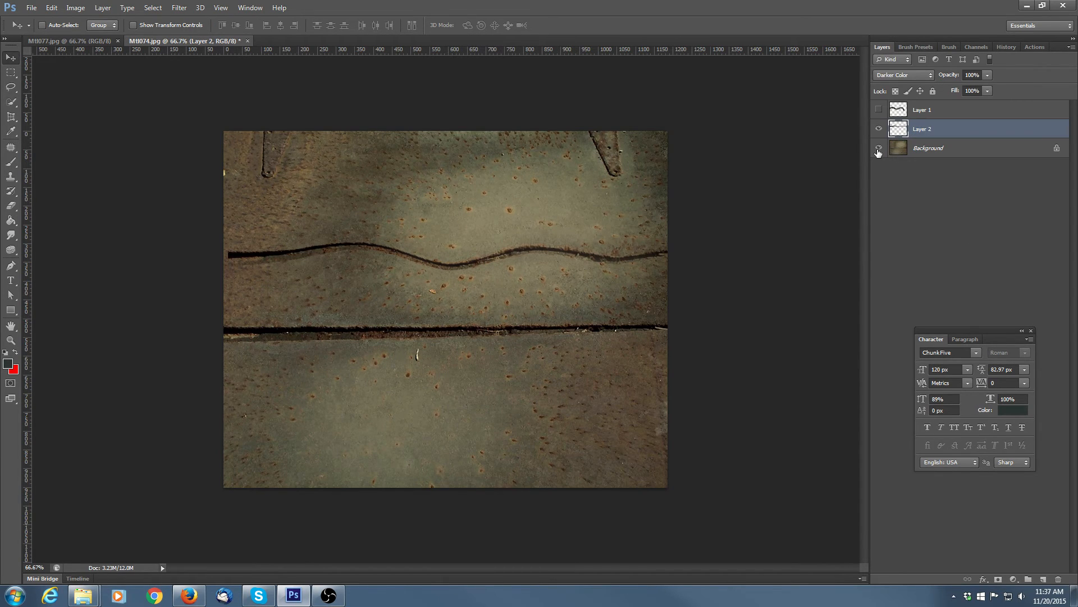
left_click(879, 148)
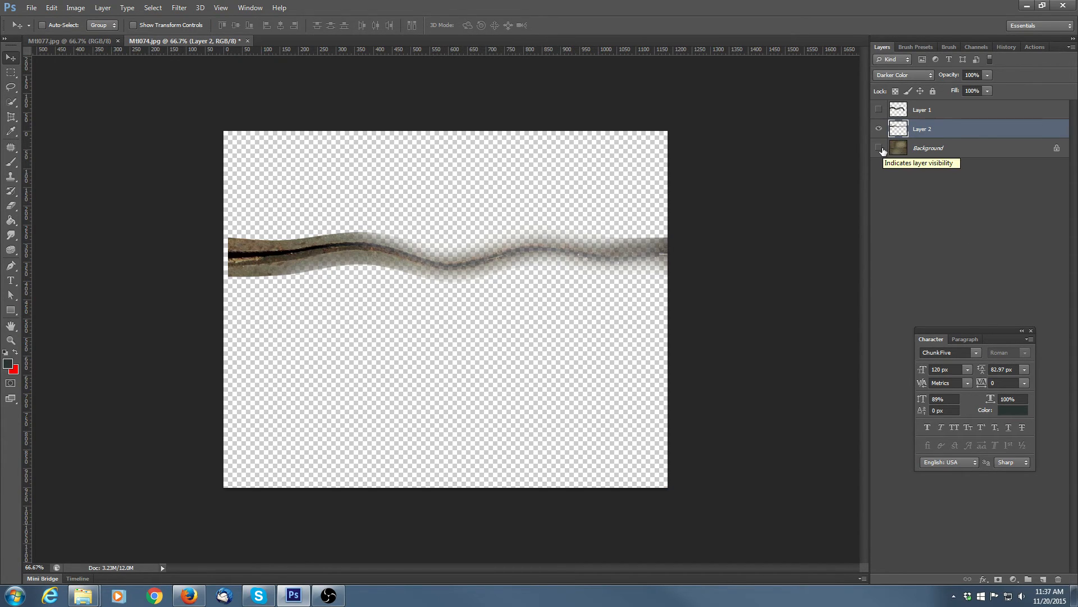
left_click(879, 148)
left_click_drag(531, 255, 535, 257)
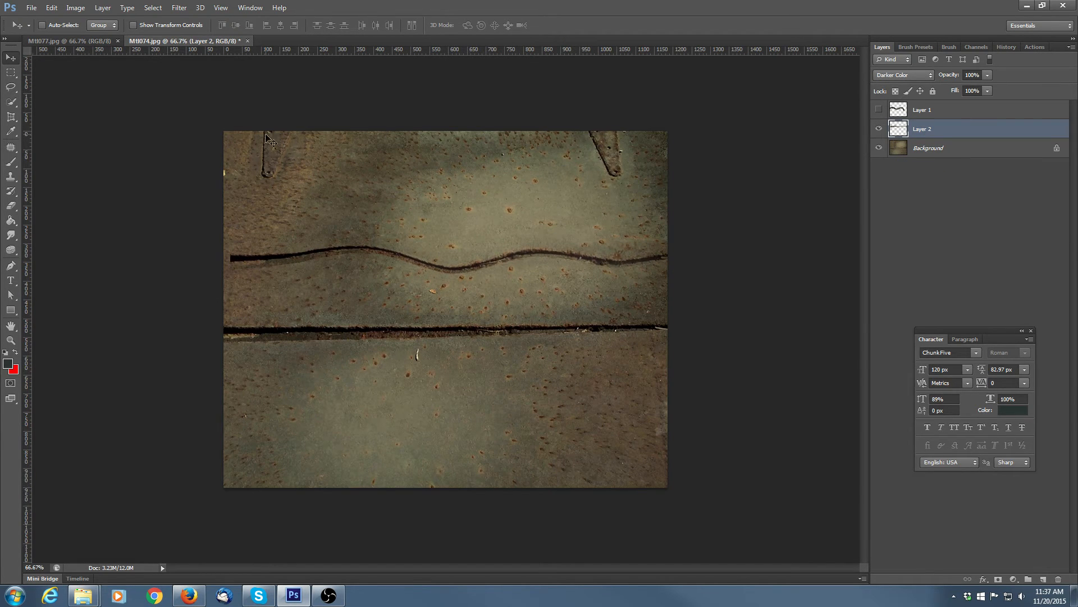
Step: Rotate the wavy seam about 23.76° clockwise and place it running diagonally down from the straight seam's left end
left_click(51, 7)
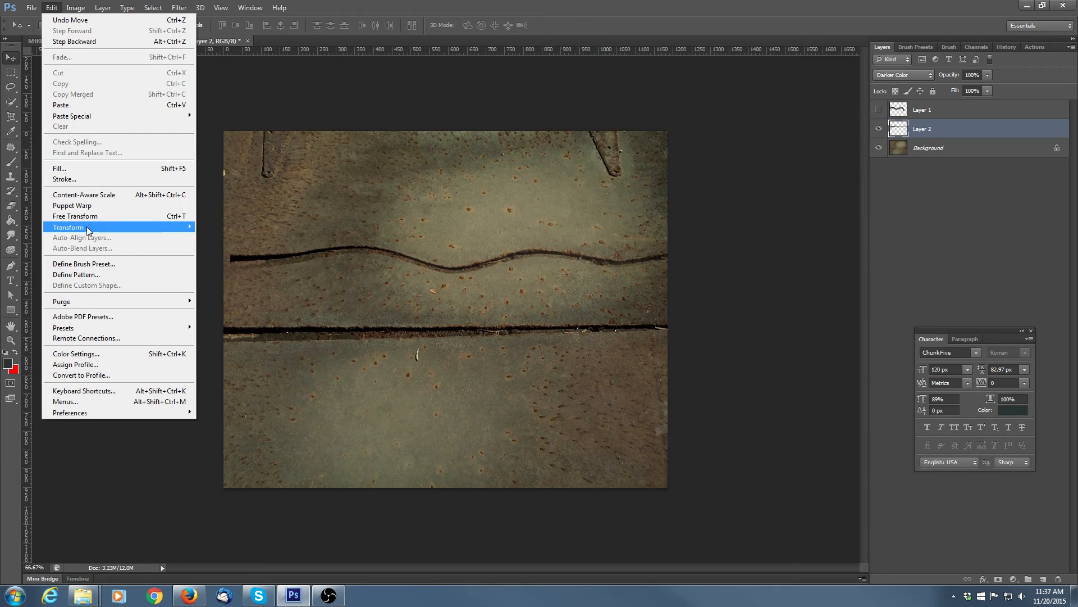
mouse_move(87, 227)
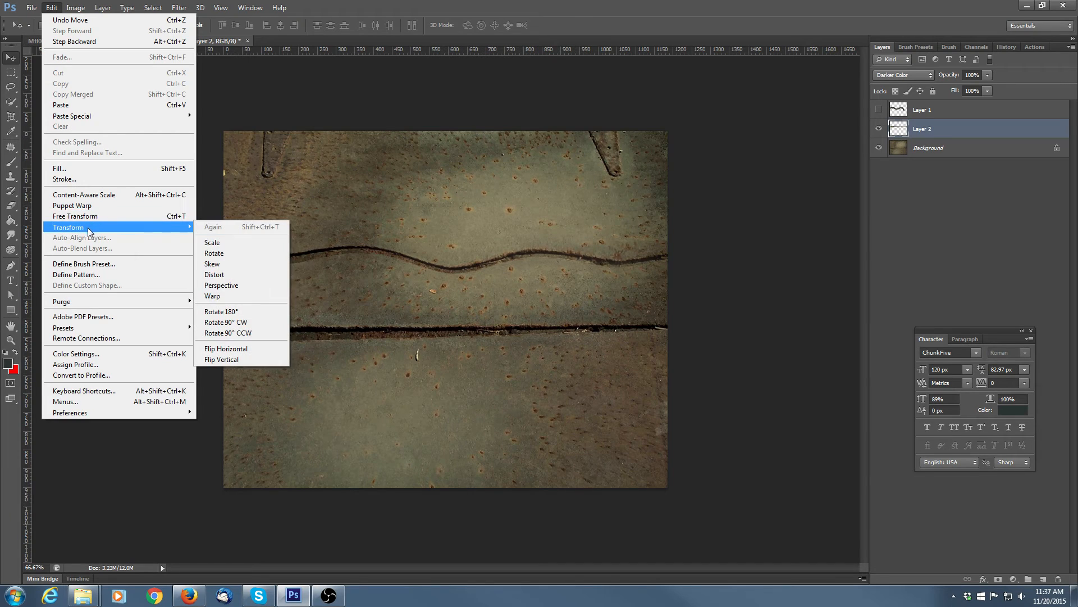
left_click(236, 254)
left_click_drag(223, 229, 289, 163)
left_click_drag(306, 201, 293, 352)
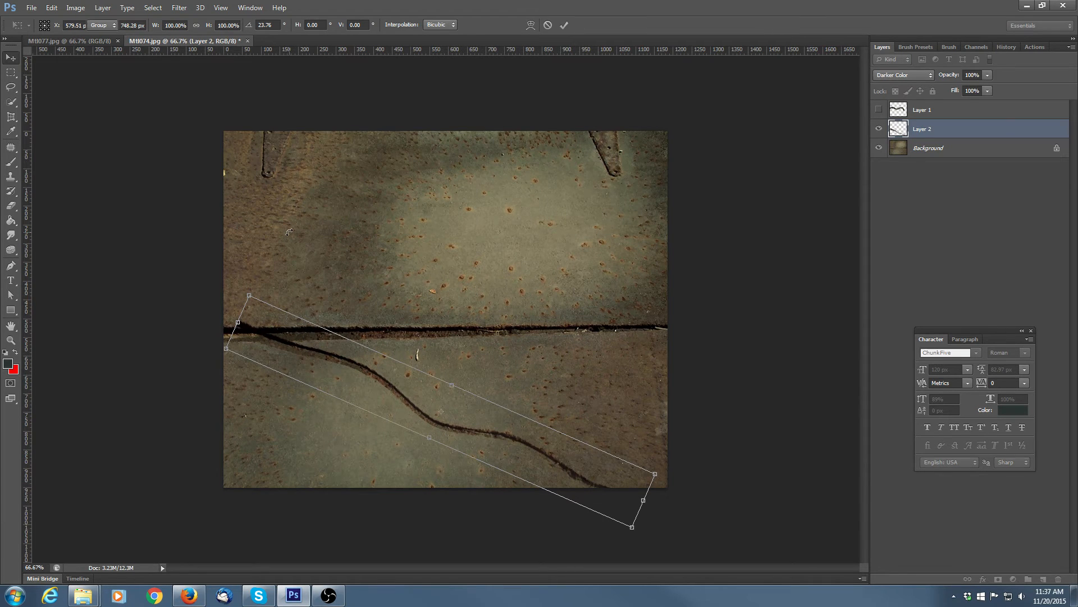
key("Return")
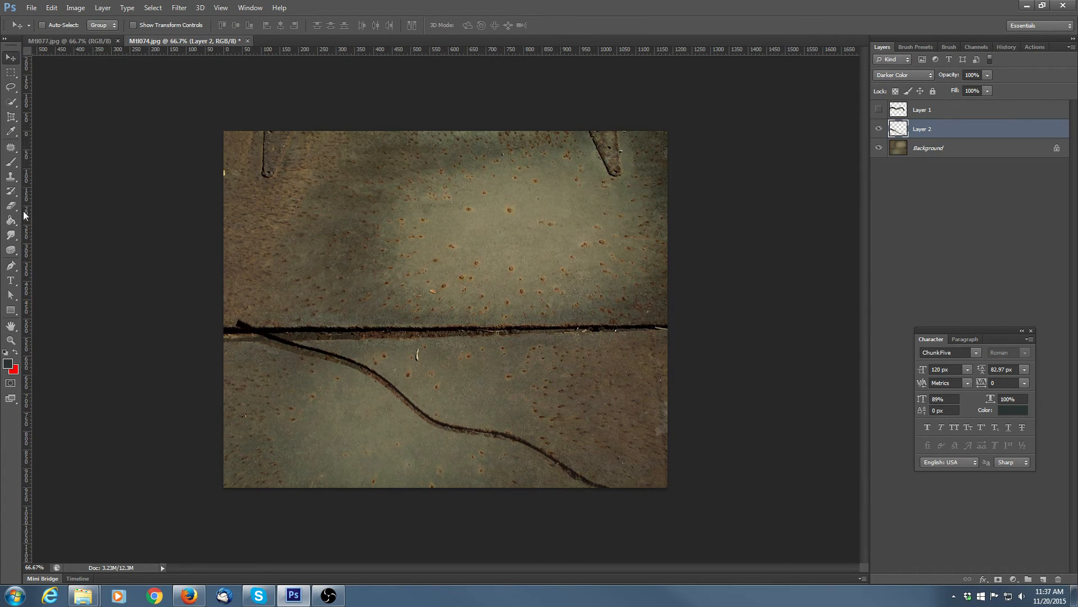
Step: Erase the diagonal seam's upper-left end where it overlaps the straight seam, using a hard round 30 px eraser
key("e")
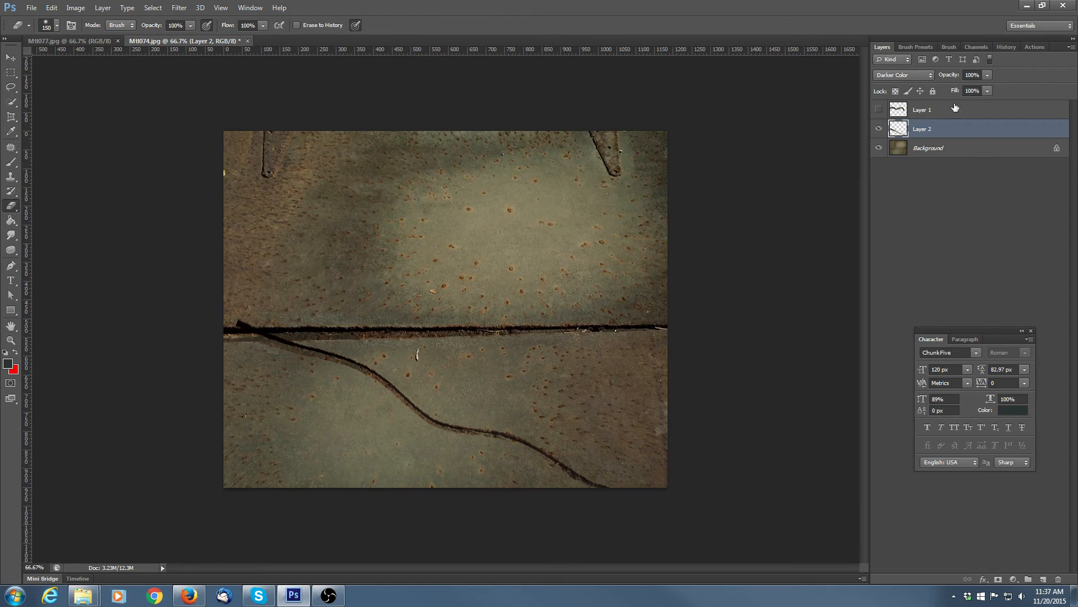
left_click(948, 47)
left_click(982, 62)
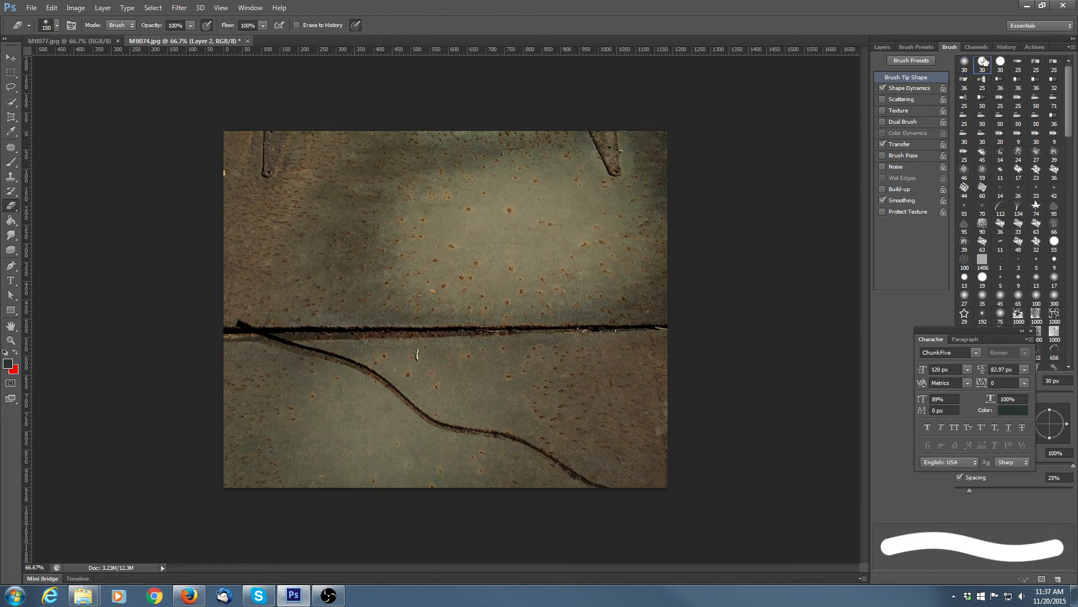
mouse_move(240, 320)
left_mouse_down()
mouse_move(277, 320)
mouse_move(242, 325)
mouse_move(278, 324)
mouse_move(287, 333)
mouse_move(260, 332)
mouse_move(283, 333)
left_mouse_up()
Step: Patch out the pale scratch below the straight seam and patch a section near that seam's right end on the Background layer
left_click(11, 148)
left_click_drag(421, 346, 430, 355)
left_click(416, 354)
left_click(522, 228)
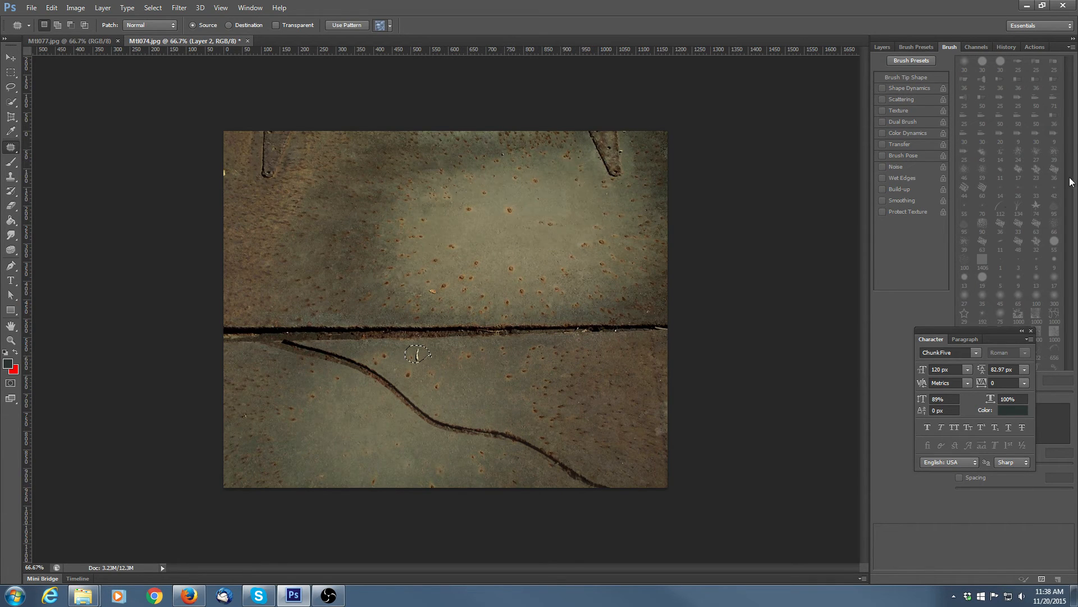
left_click(885, 47)
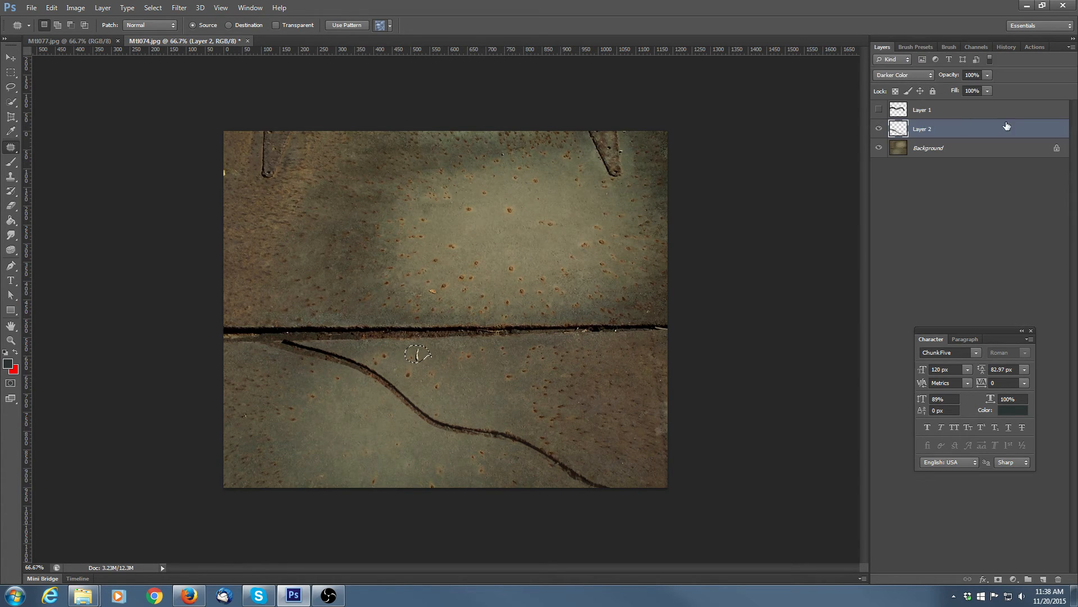
left_click(955, 147)
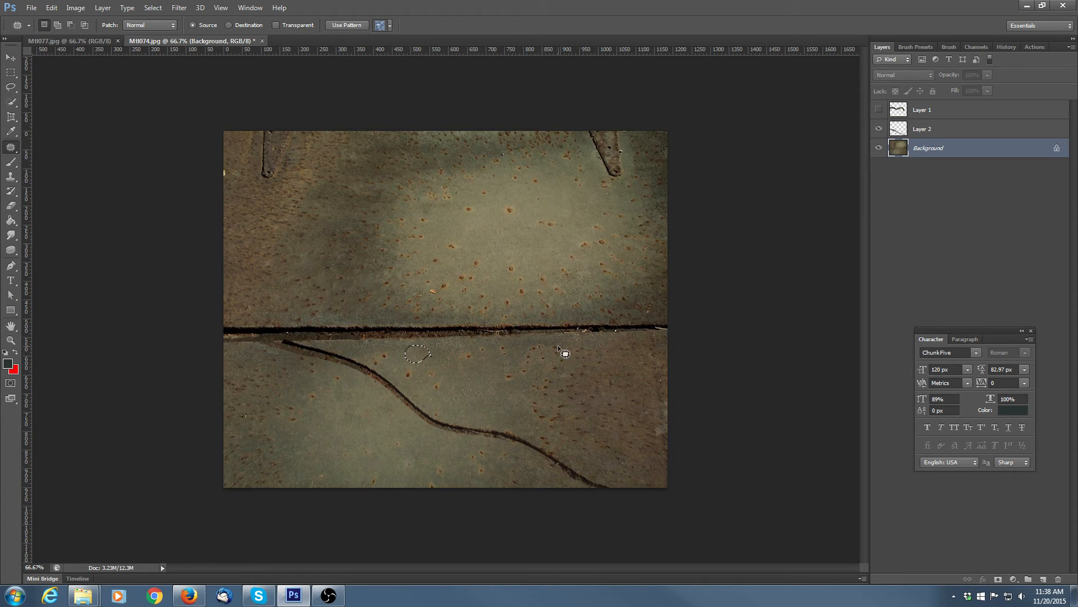
mouse_move(558, 349)
left_mouse_down()
mouse_move(621, 312)
mouse_move(578, 349)
mouse_move(490, 329)
left_mouse_up()
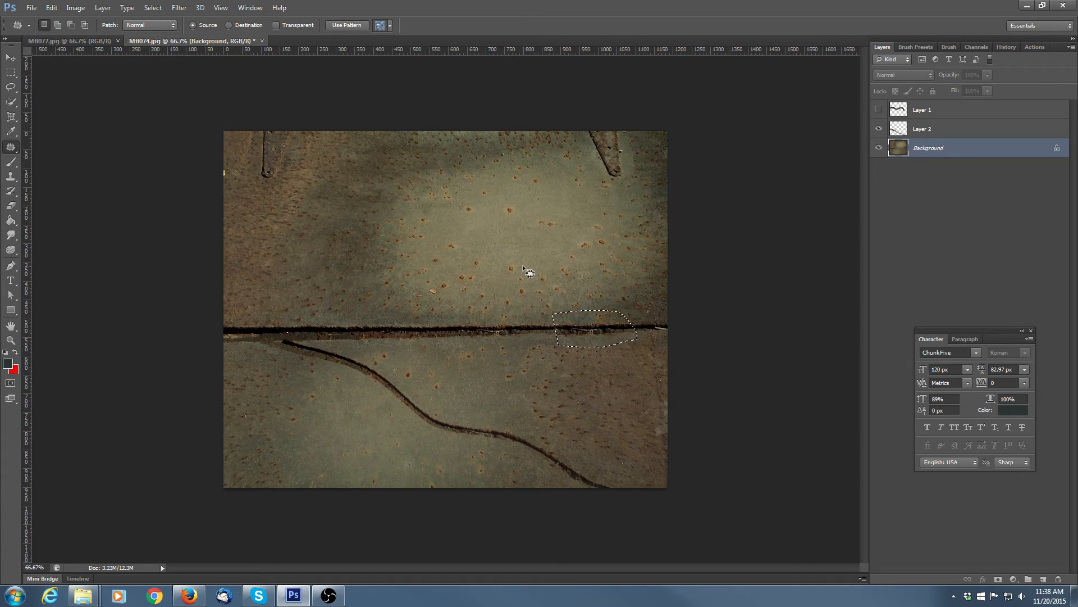
key("ctrl+d")
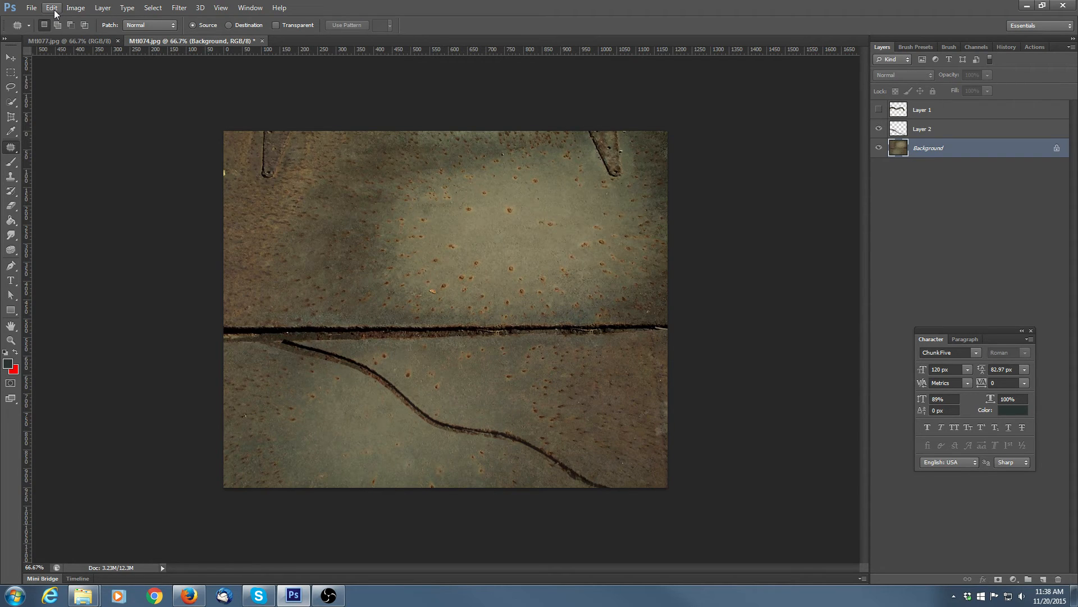
Step: Close Mtl074.jpg without saving its changes and close the green texture Mtl077.jpg
key("alt+Tab")
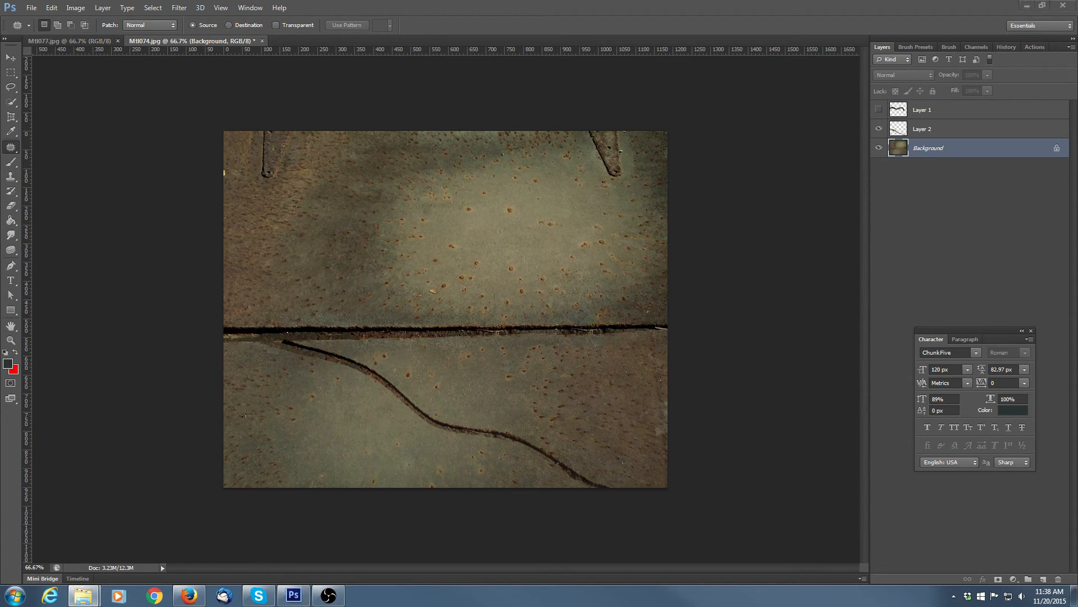
left_click(262, 40)
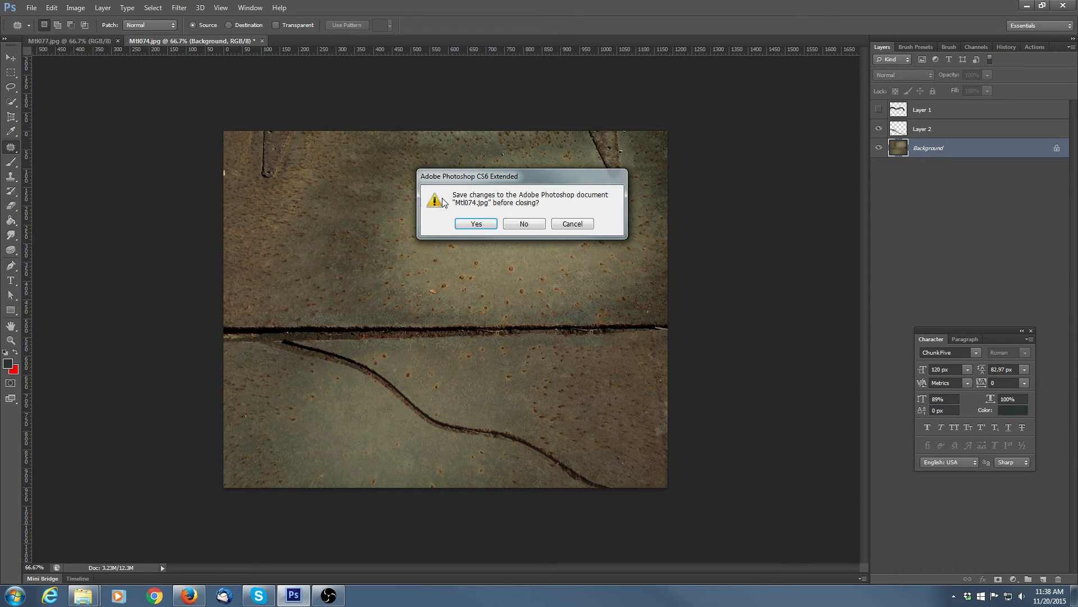
left_click(524, 224)
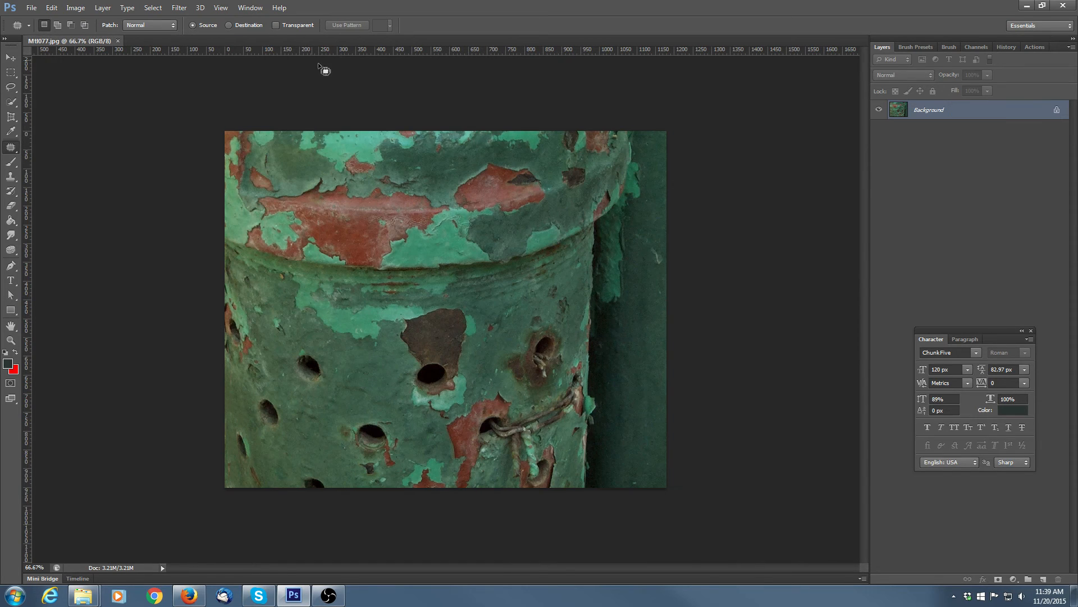
left_click(118, 40)
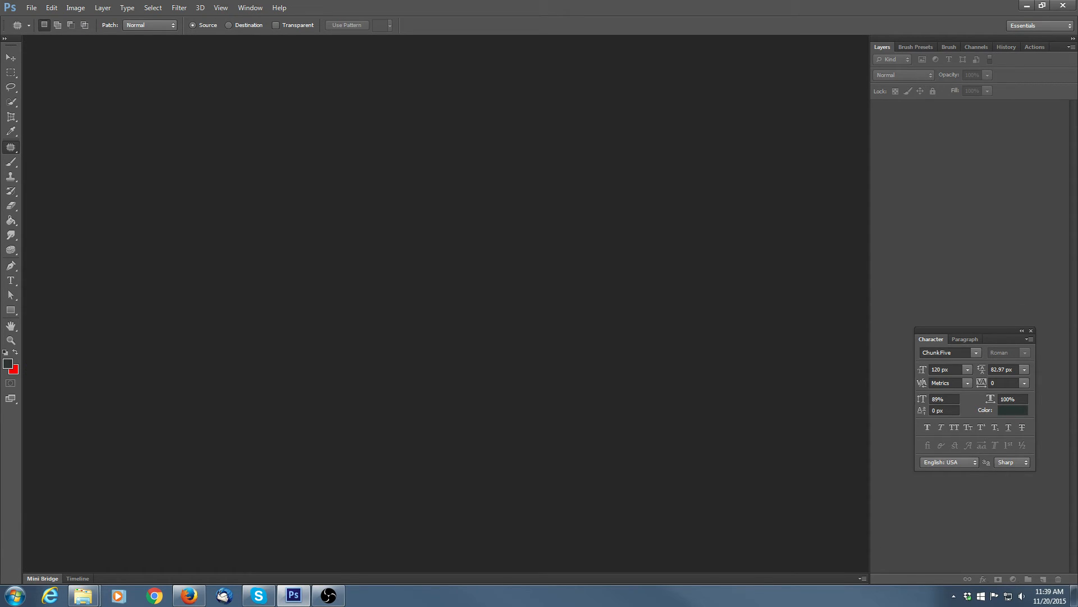
Step: Open the bolted metal textures Mtl090.jpg and Mtl091.jpg from the file folder and close Mtl090.jpg
key("alt+Tab")
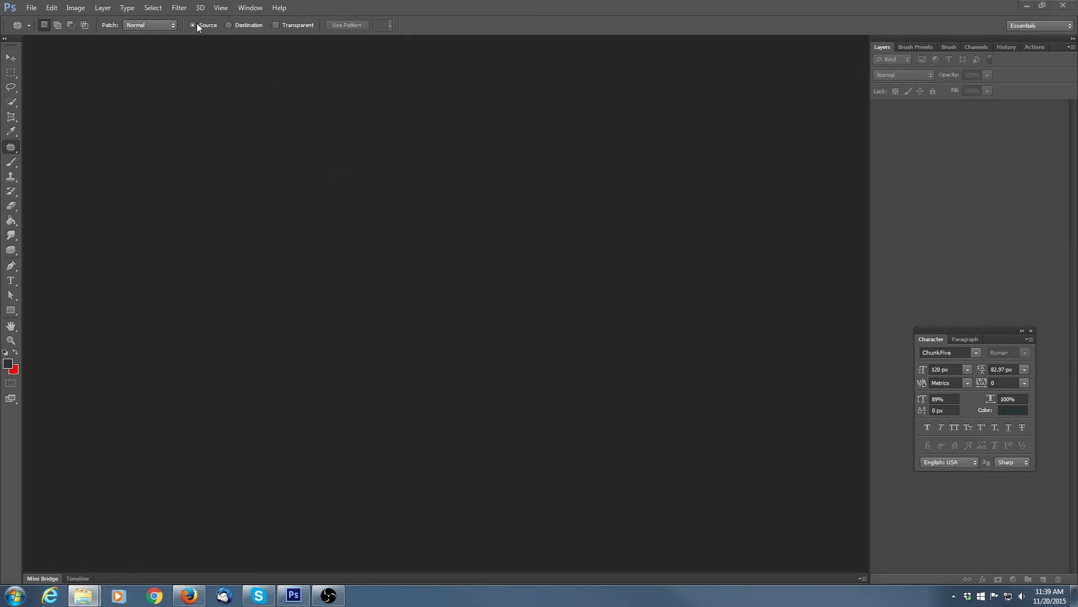
left_click(180, 8)
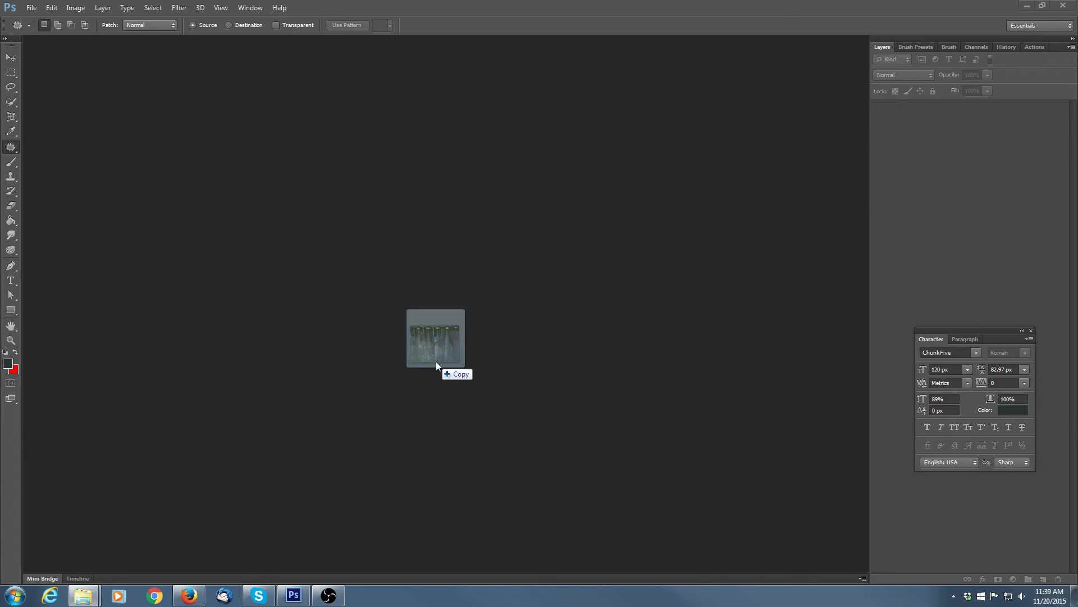
left_click_drag(436, 362, 378, 319)
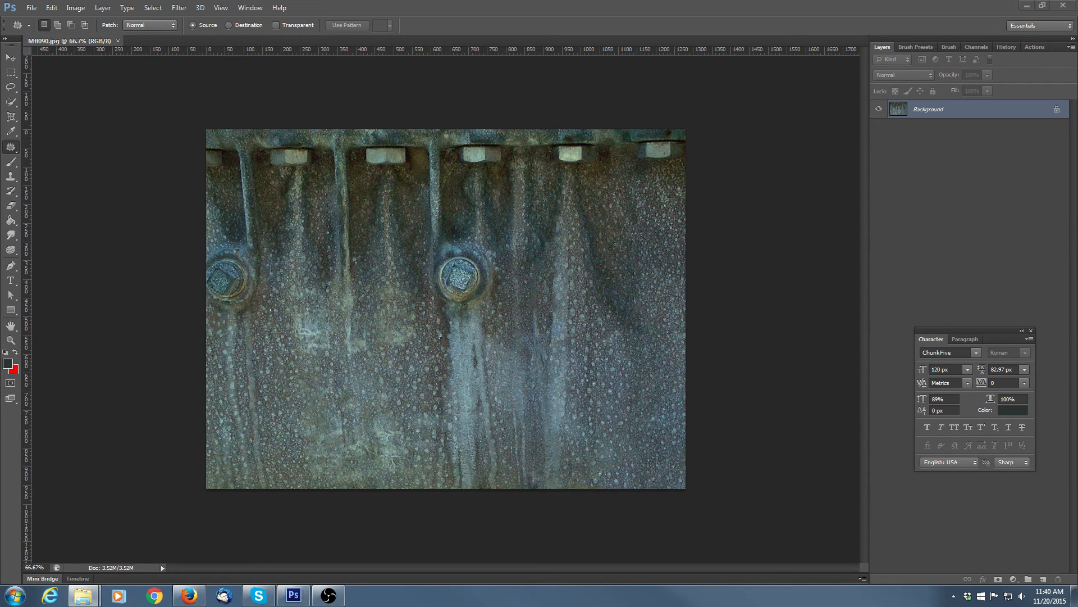
left_click_drag(948, 261, 312, 49)
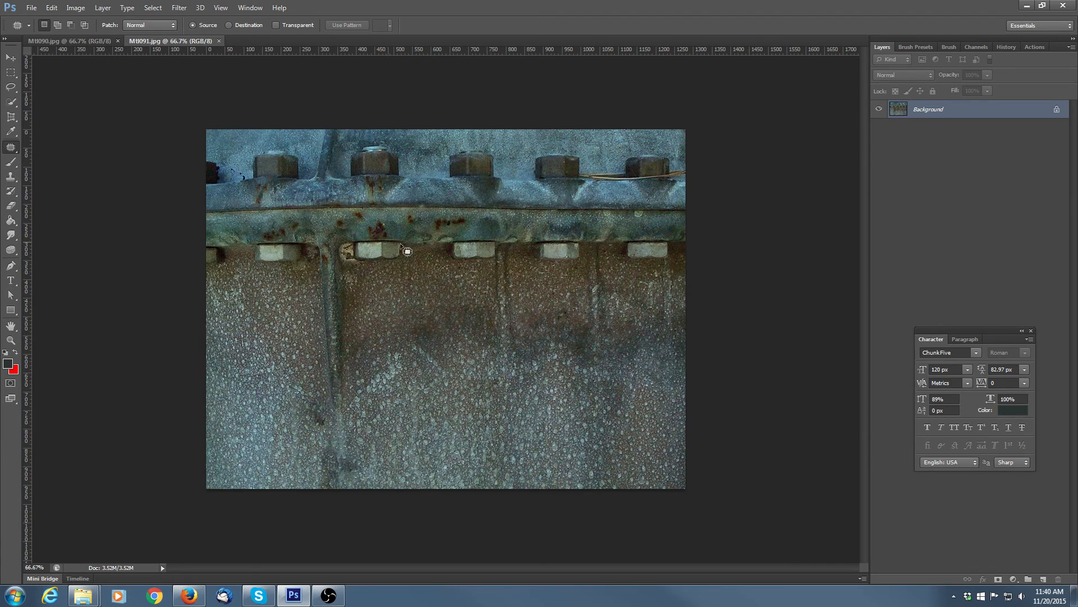
left_click(118, 41)
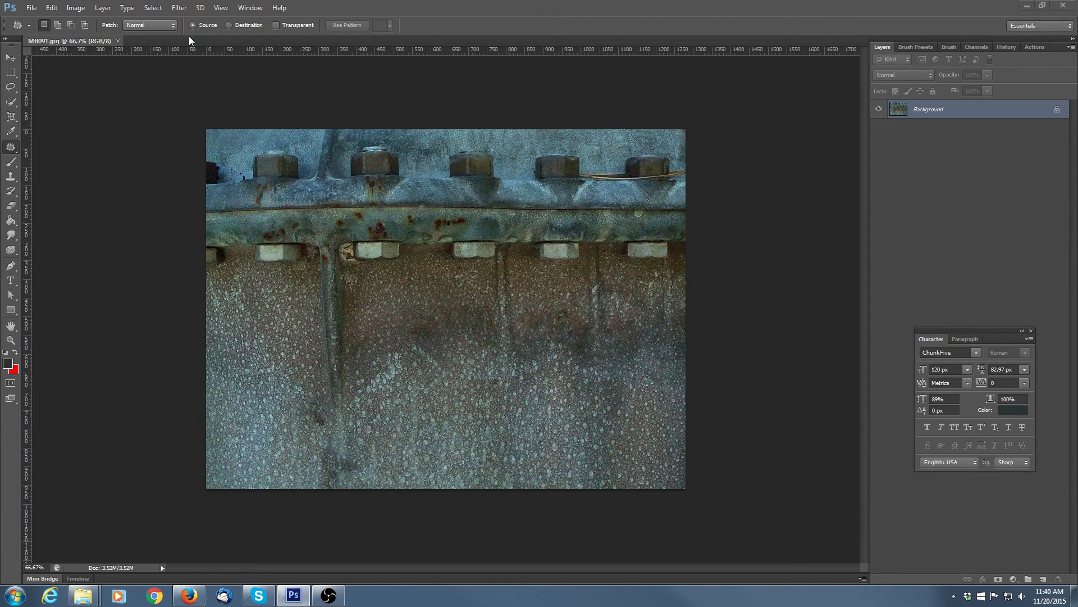
Step: Lasso the vertical rust strip in Mtl122.jpg with a 1 px feather, copy it and paste it into Mtl091.jpg
left_click(11, 87)
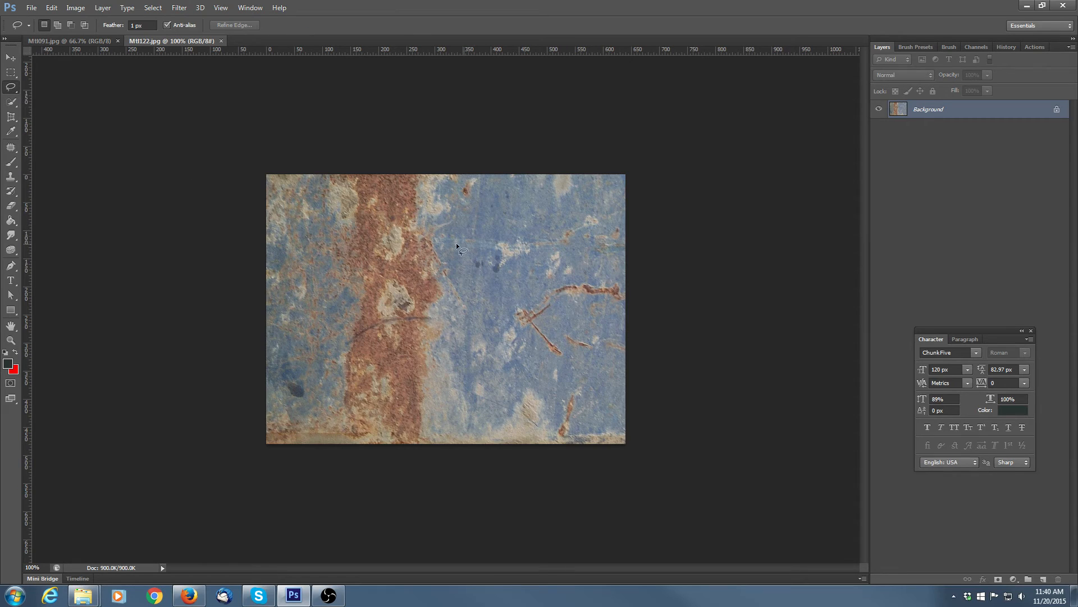
mouse_move(450, 199)
left_mouse_down()
mouse_move(325, 240)
mouse_move(431, 466)
mouse_move(450, 199)
left_mouse_up()
left_click(51, 8)
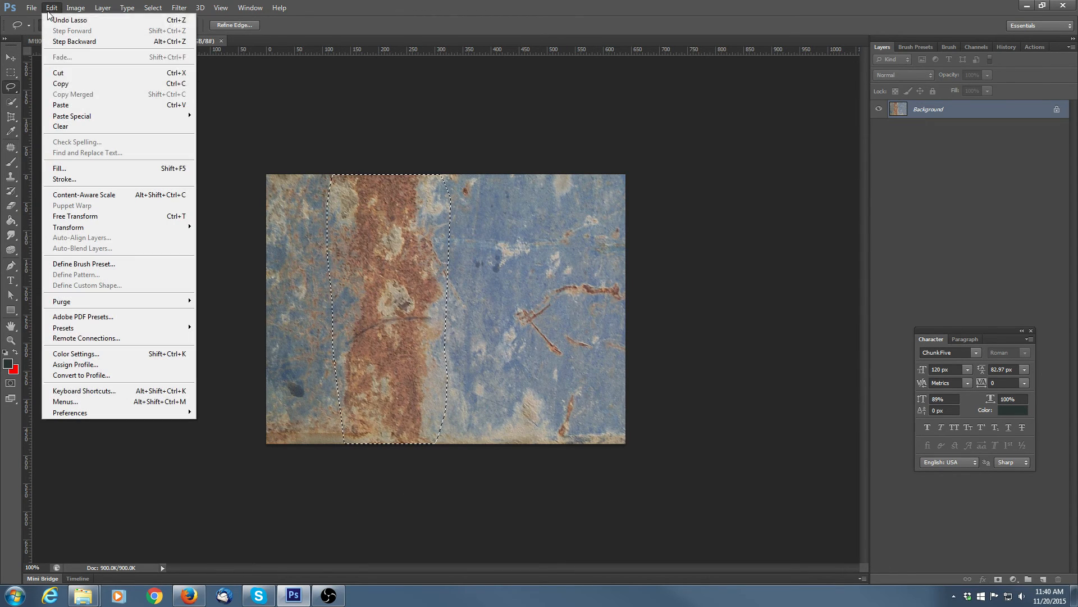
left_click(68, 84)
left_click(91, 40)
left_click(51, 8)
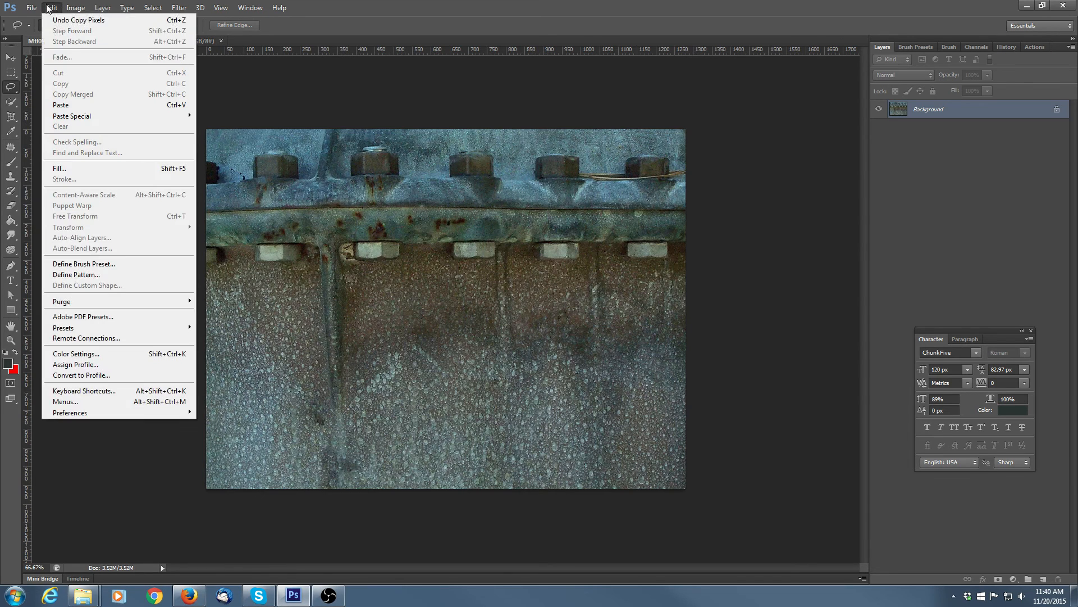
left_click(68, 106)
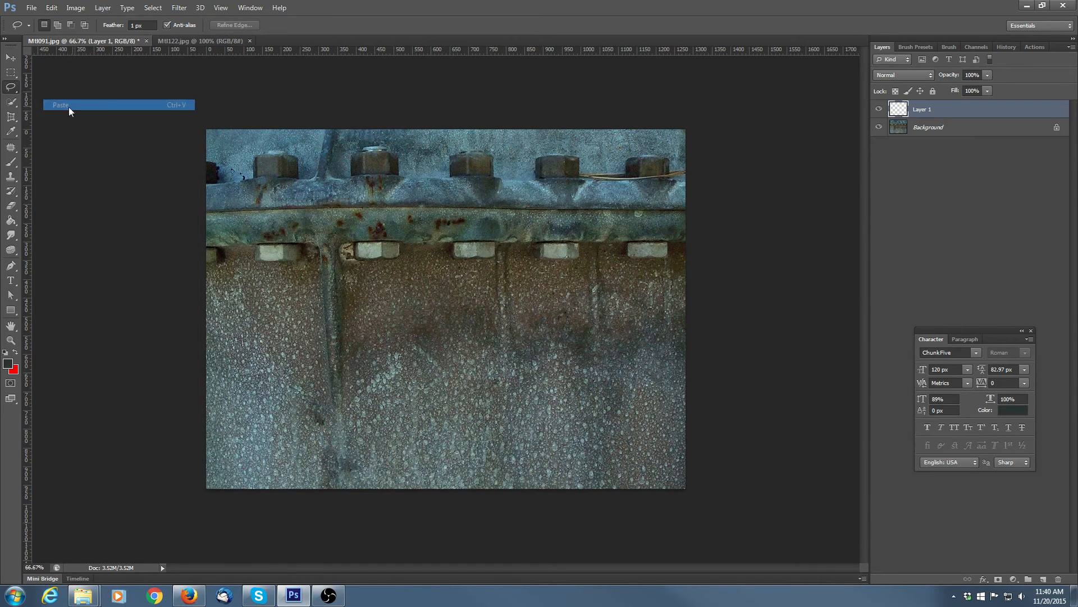
Step: Place the pasted rust strip beneath the middle lower bolt and scale it taller by extending its lower edge
left_click(11, 57)
left_click_drag(422, 285, 453, 305)
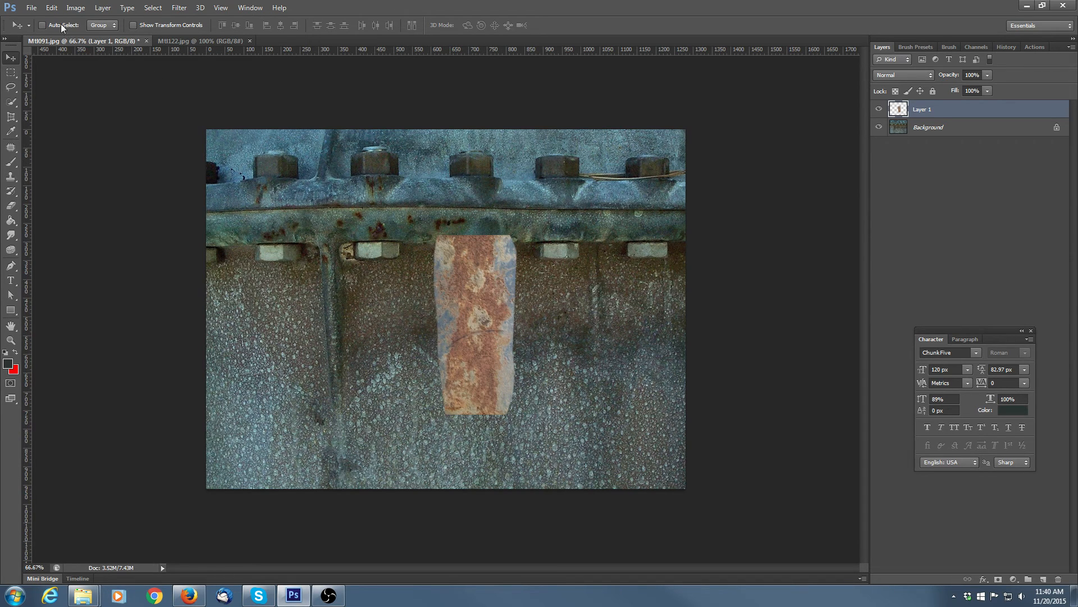
left_click(52, 8)
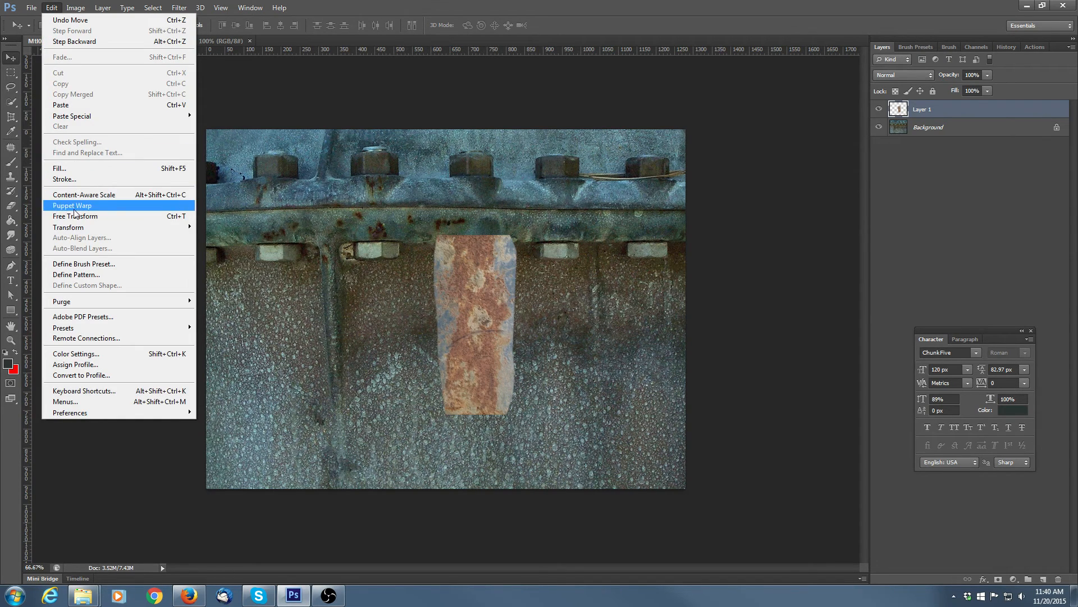
mouse_move(76, 228)
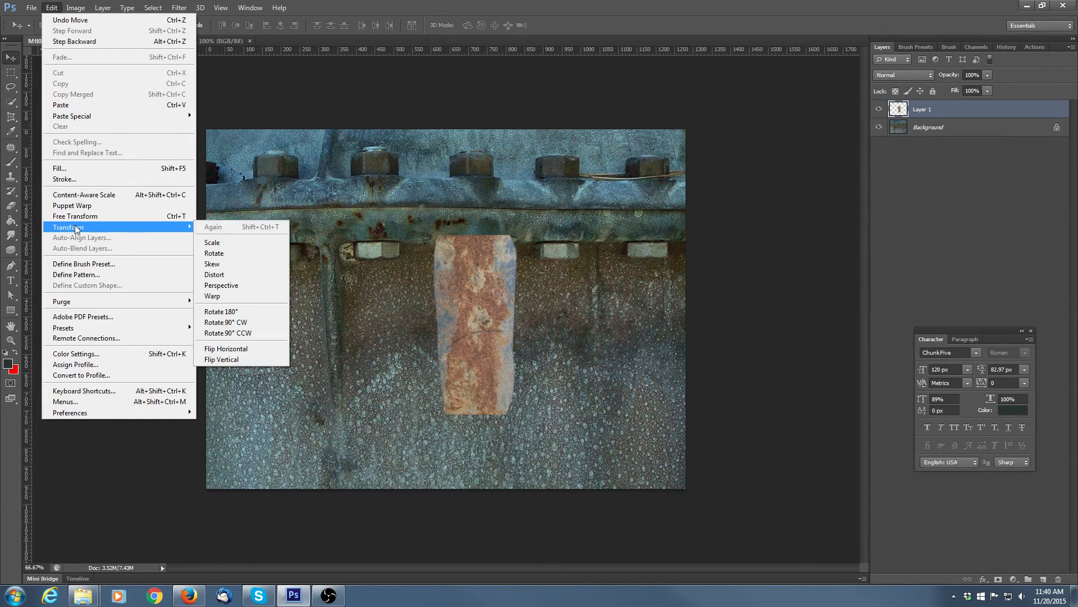
left_click(239, 242)
left_click_drag(476, 414, 476, 460)
key("Return")
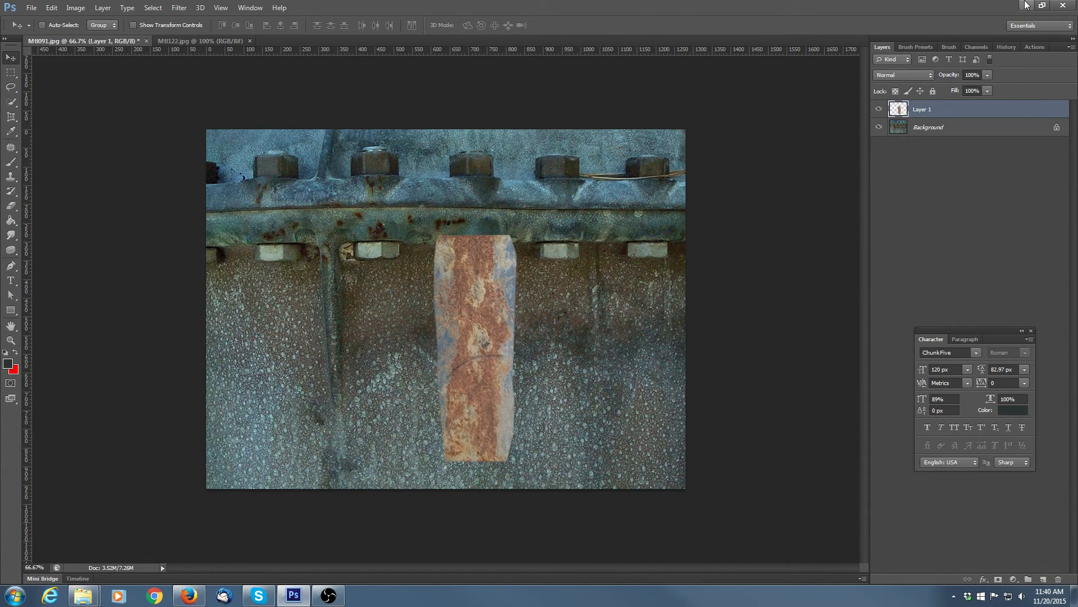
Step: Compare blend modes on the rust strip layer, including Darken, Multiply and Screen, and set it to Overlay
left_click(928, 76)
left_click(908, 114)
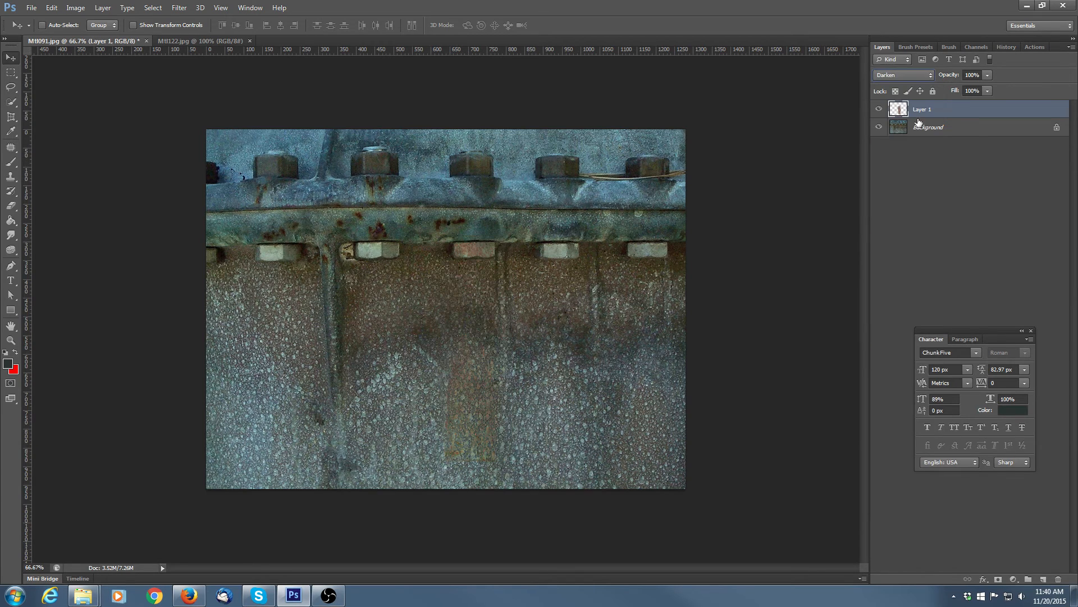
key("Down")
key("Down")
key("Down")
key("Down")
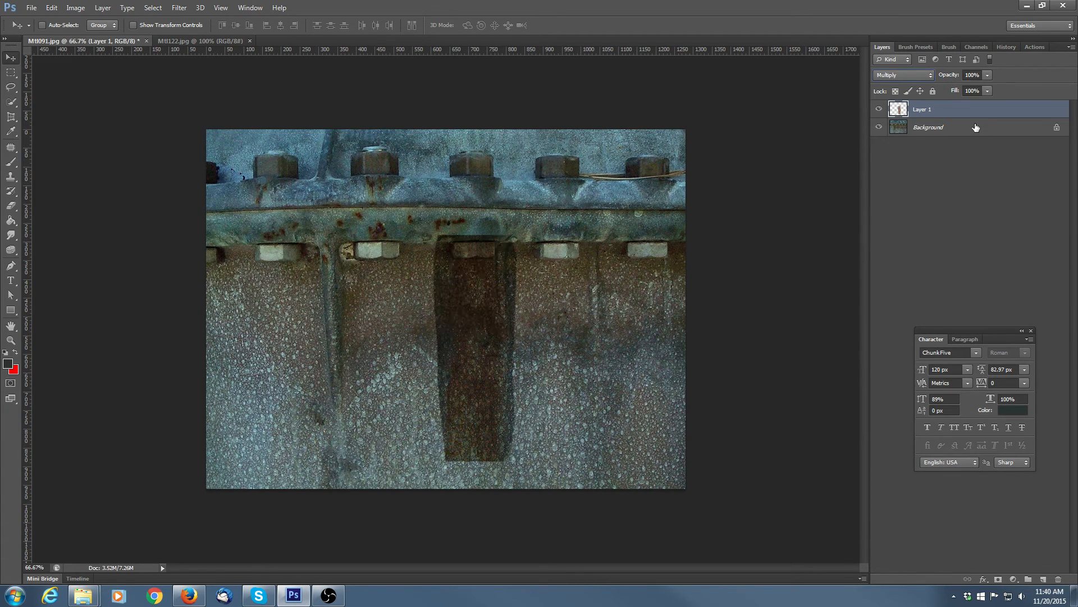
key("Down")
key("Down")
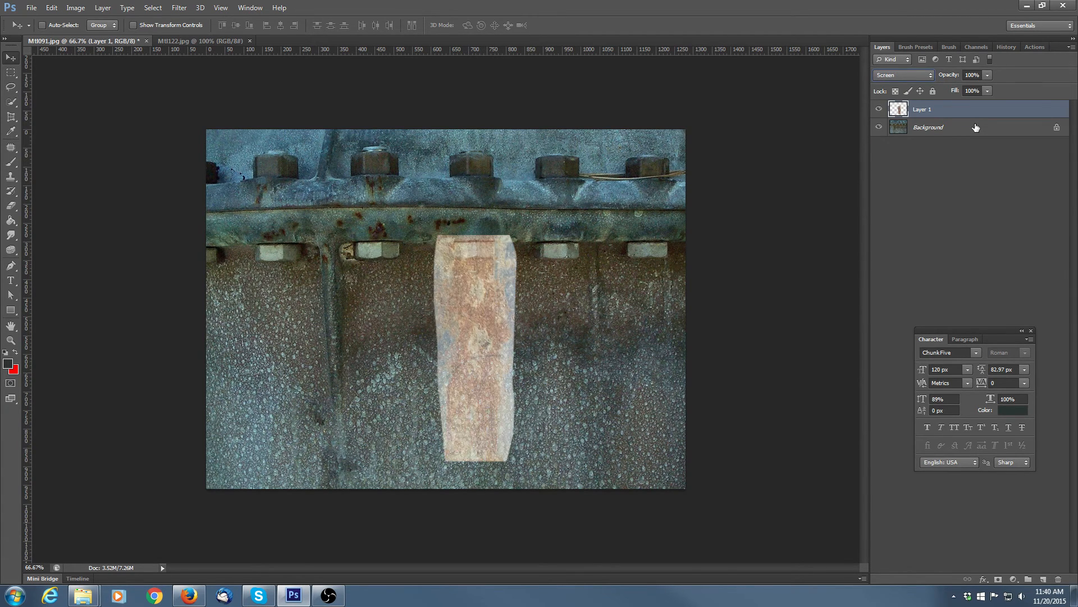
key("Down")
key("Down")
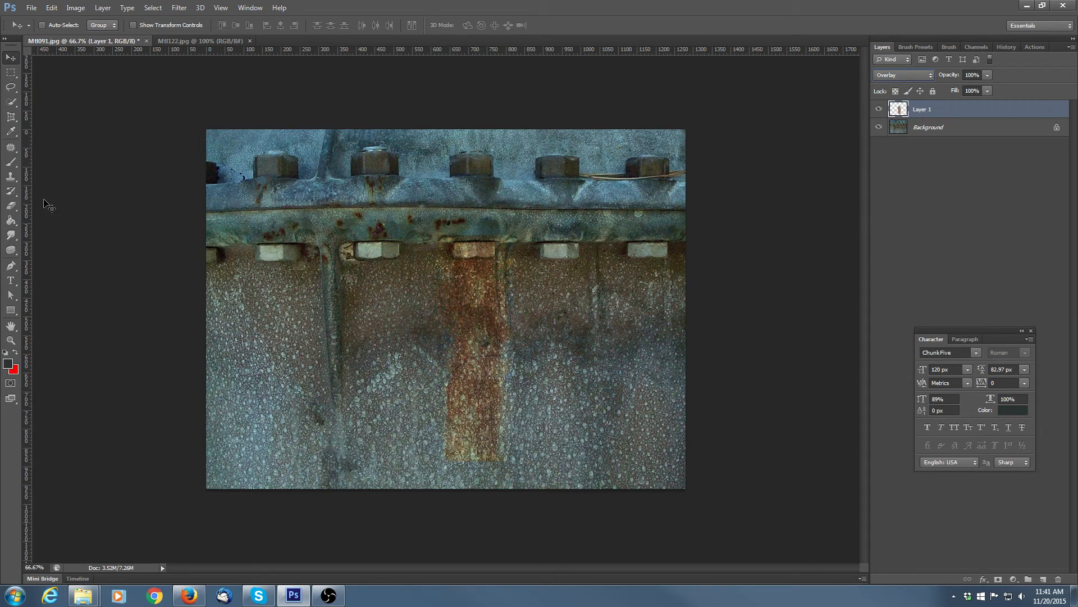
Step: Erase the rust strip's side edges and lower end with a soft round 100 px eraser, tapering it to a point
left_click(11, 206)
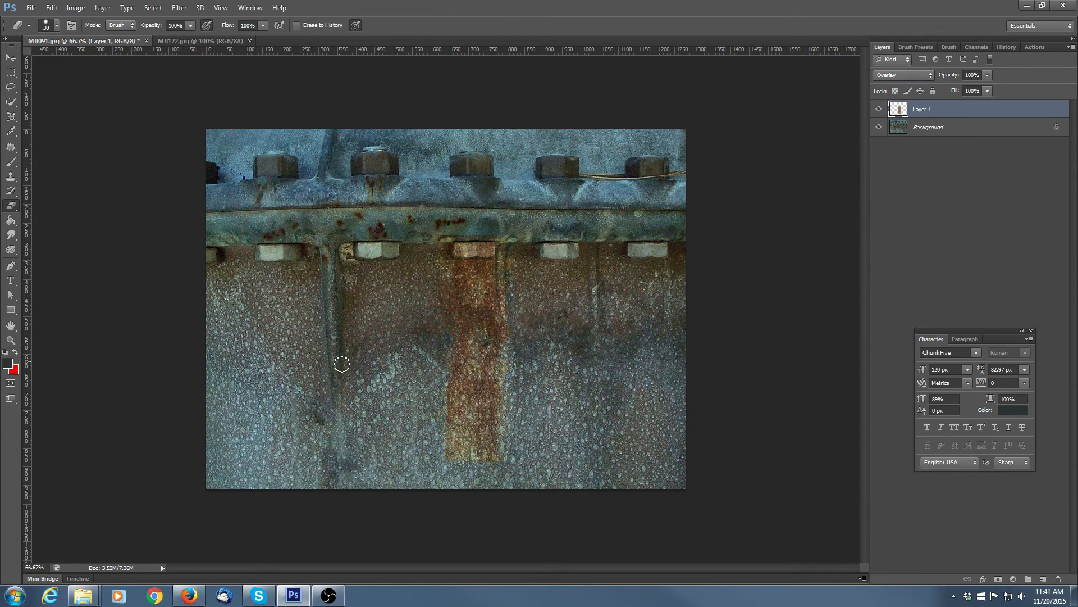
key("bracketright")
key("bracketright")
left_click_drag(425, 418, 449, 461)
left_click(915, 48)
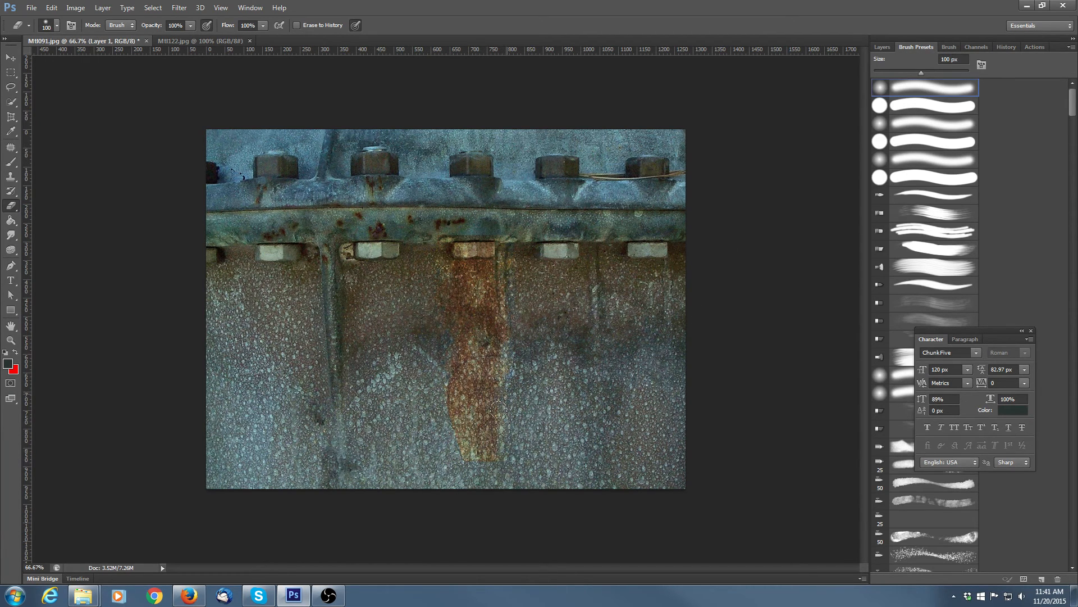
left_click_drag(442, 383, 451, 410)
left_click_drag(462, 469, 489, 547)
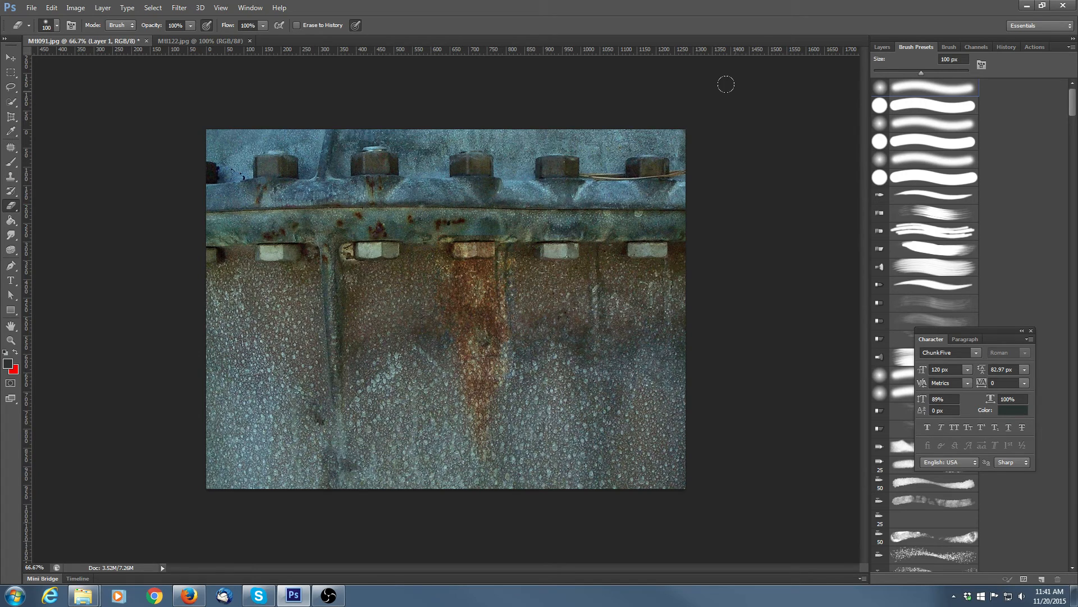
Step: Add a new empty layer above the rust strip layer in Normal mode at 100% opacity
left_click(886, 49)
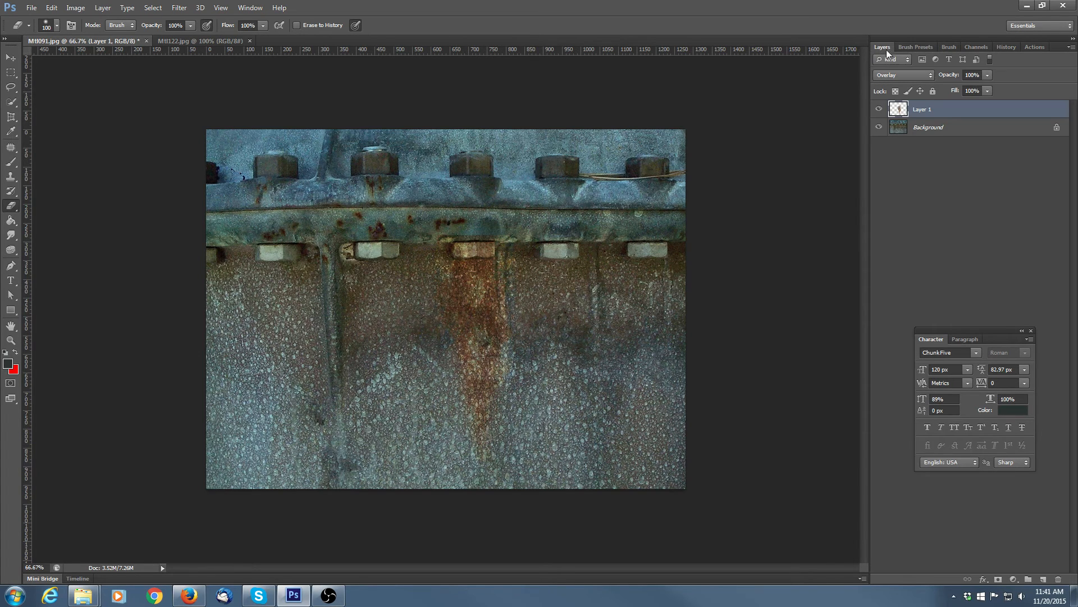
left_click(1070, 47)
left_click(1011, 54)
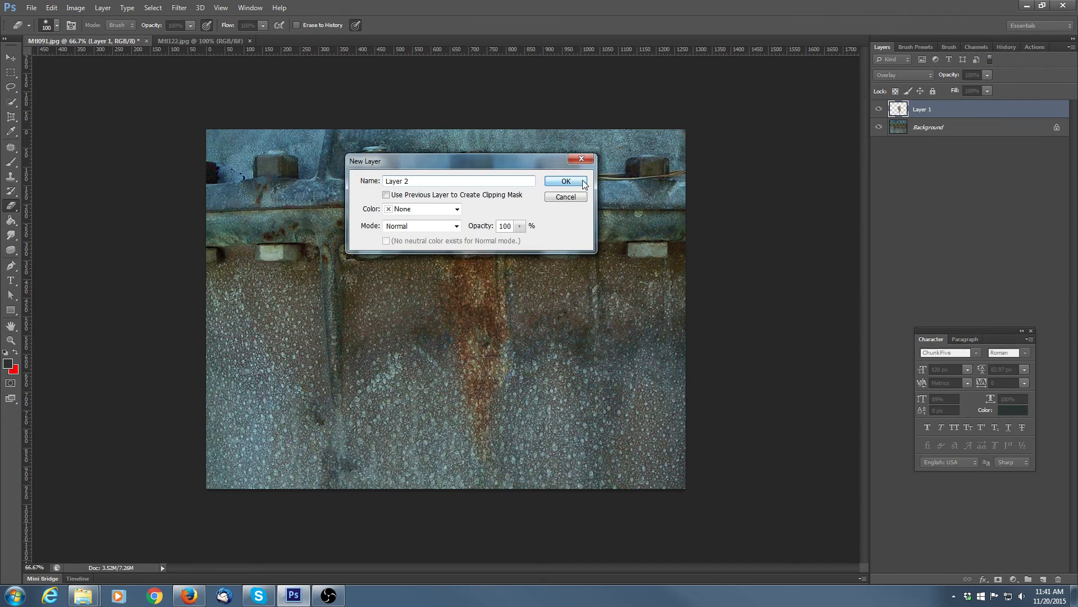
left_click(566, 181)
Step: Sample a brown from the rust streak and paint it with a 25 px brush under the other four full lower bolts
left_click(7, 164)
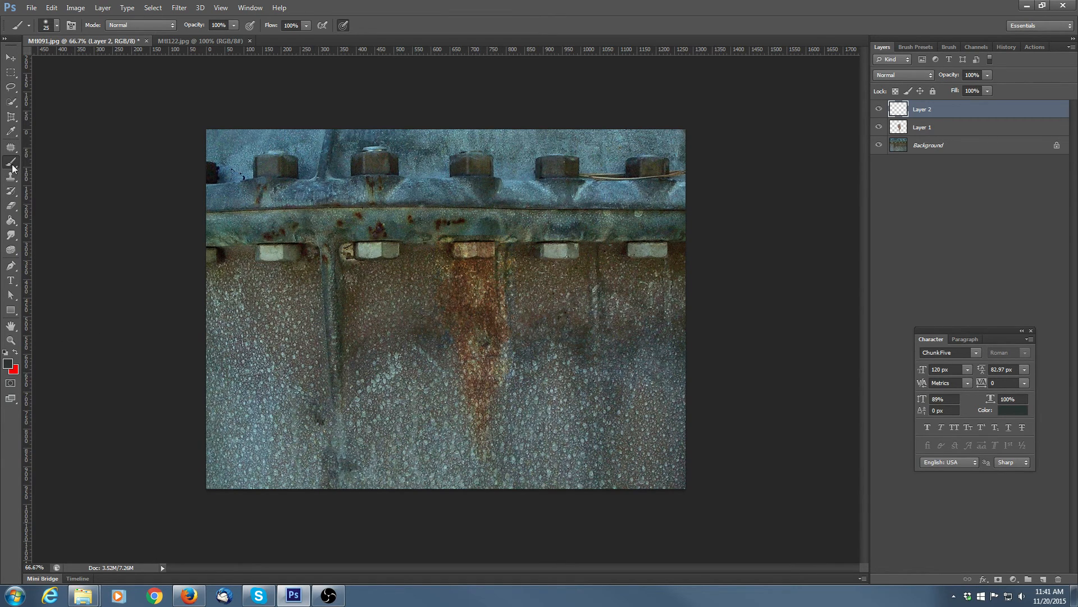
left_click(12, 367)
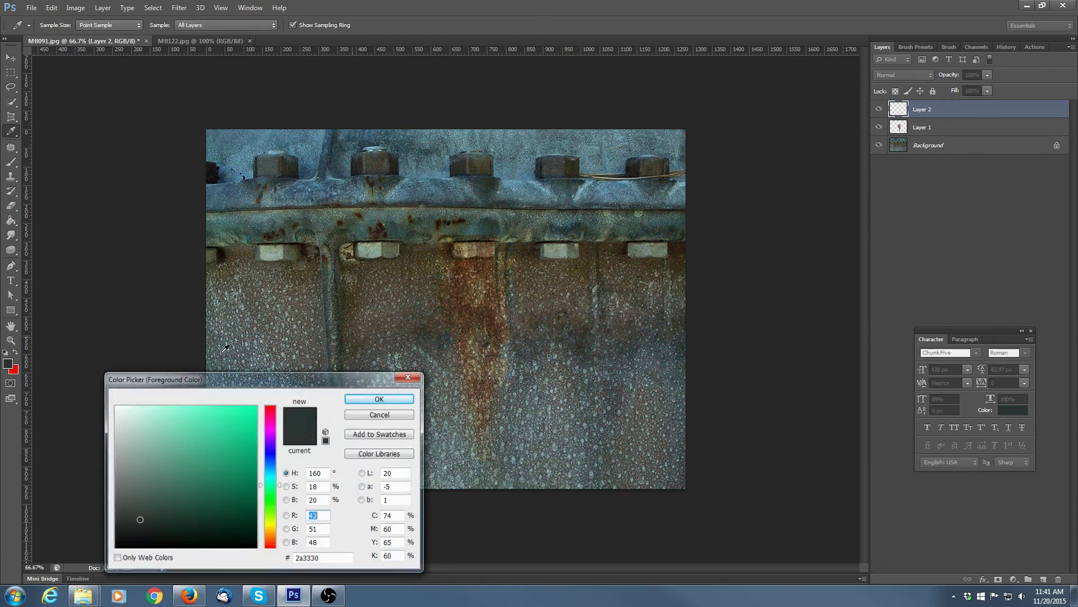
left_click(460, 286)
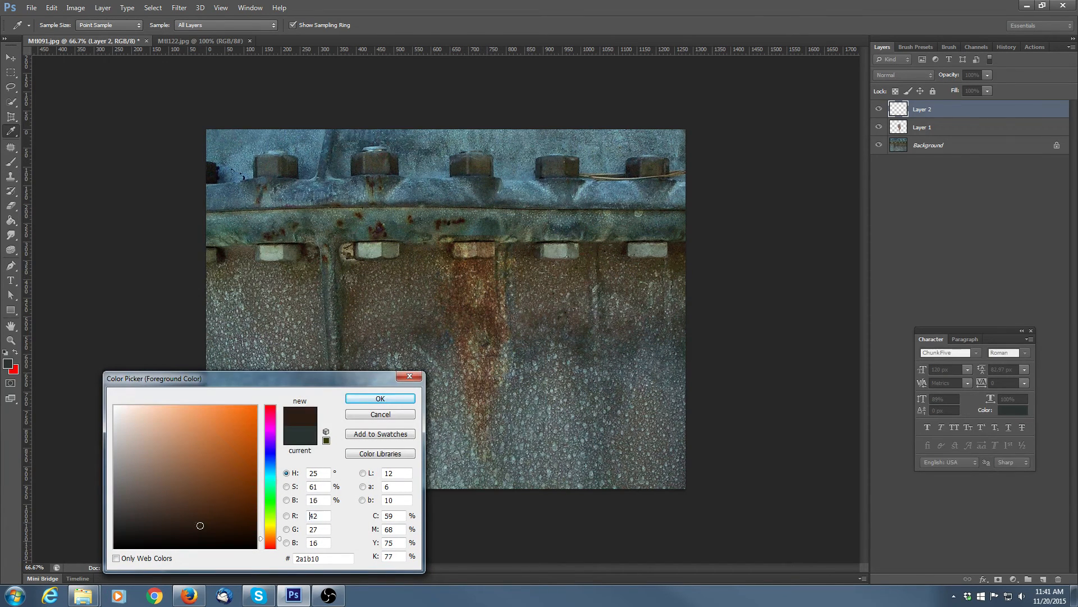
left_click(381, 399)
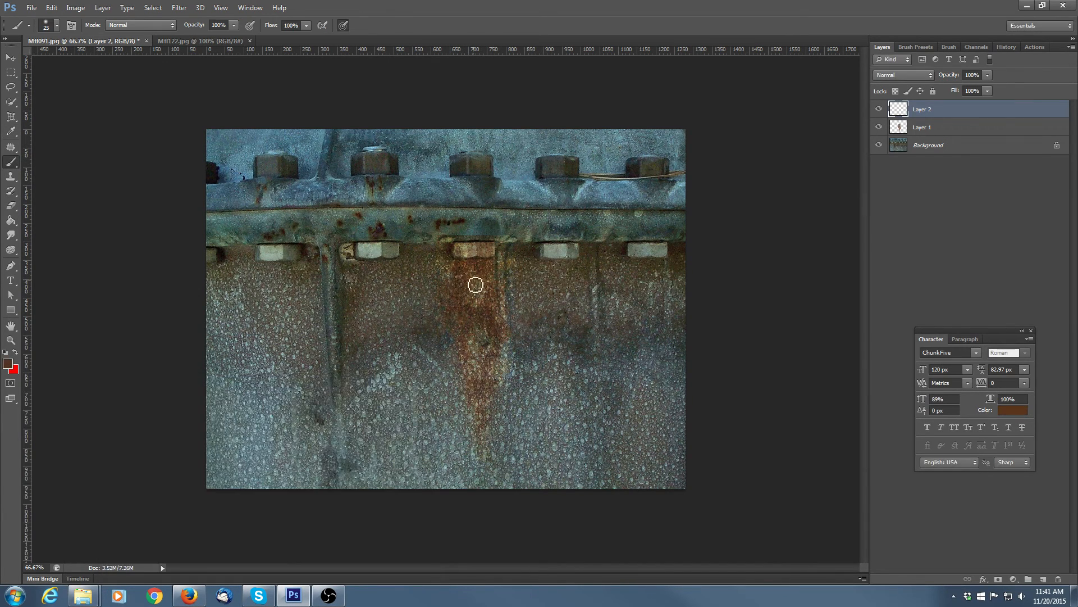
mouse_move(579, 264)
left_mouse_down()
mouse_move(553, 258)
mouse_move(573, 260)
left_mouse_up()
mouse_move(647, 265)
left_mouse_down()
mouse_move(633, 262)
mouse_move(666, 261)
left_mouse_up()
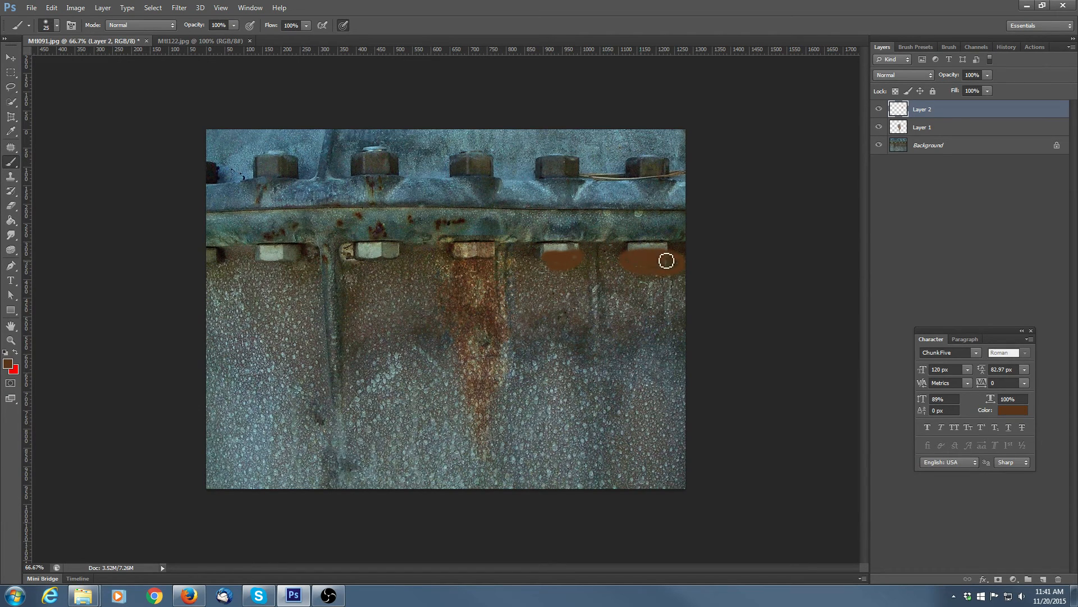
mouse_move(406, 250)
left_mouse_down()
mouse_move(393, 267)
mouse_move(385, 257)
mouse_move(419, 261)
left_mouse_up()
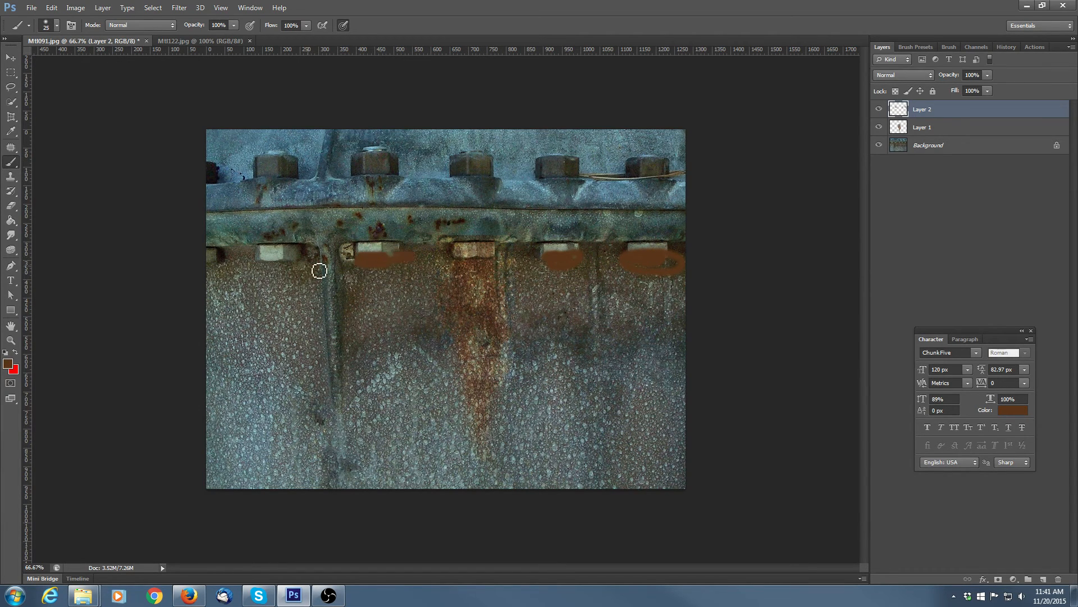
left_click_drag(301, 260, 260, 265)
Step: Paint small brown spots at the base of four upper bolts and compare the image with the paint layer hidden and shown
left_click_drag(391, 179, 371, 186)
left_click_drag(460, 173, 479, 177)
left_click_drag(561, 176, 559, 177)
left_click_drag(542, 176, 540, 179)
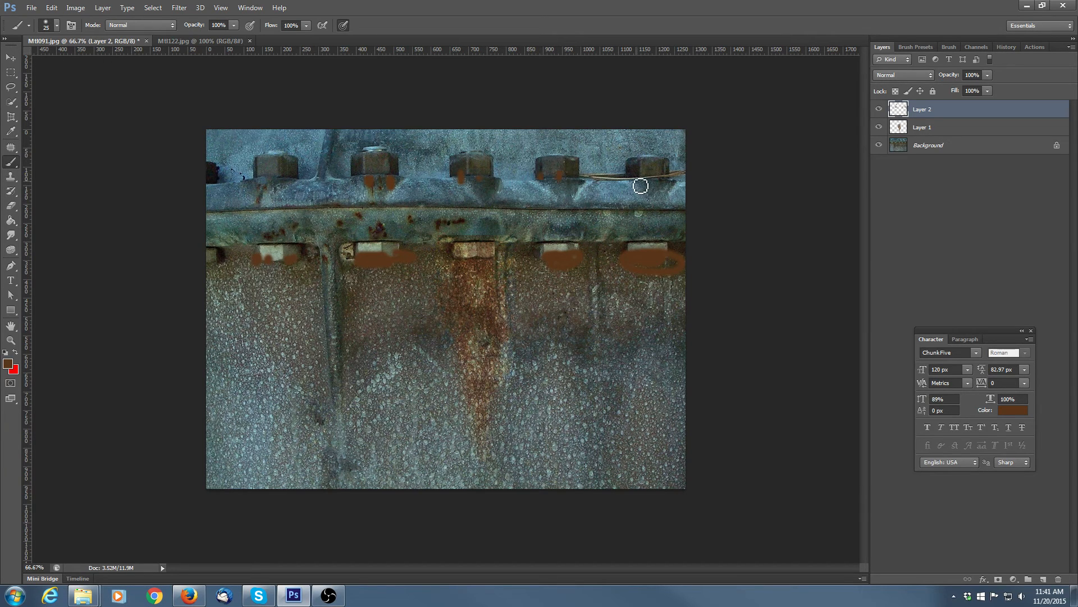
left_click_drag(640, 185, 638, 179)
left_click_drag(659, 175, 657, 180)
left_click(879, 109)
left_click(879, 109)
Step: Apply a Motion Blur to the brown paint layer at a 90° angle and a distance of 97 pixels
left_click(179, 8)
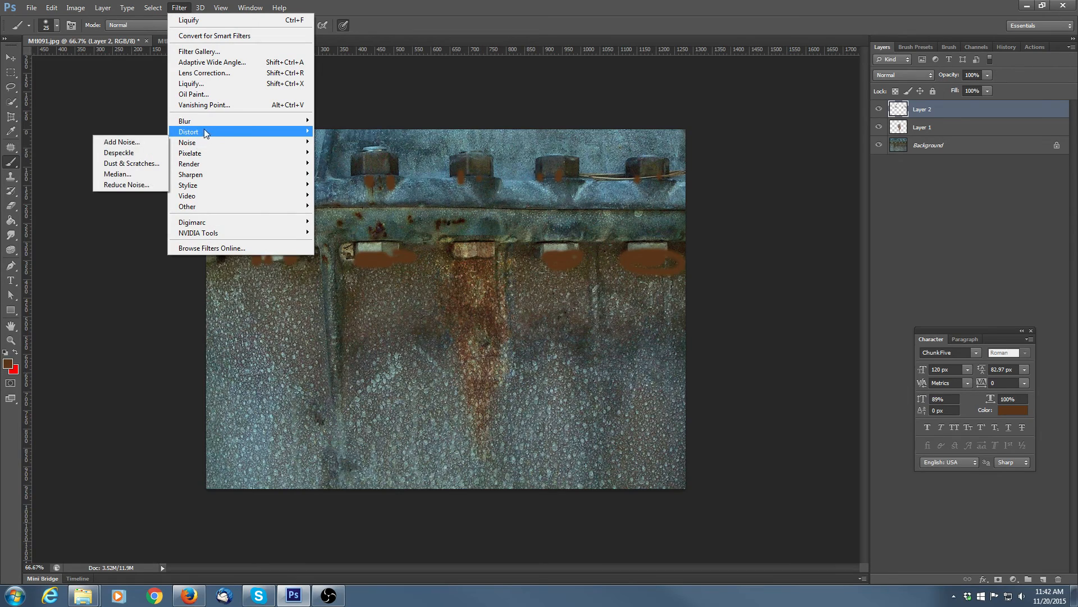
mouse_move(204, 123)
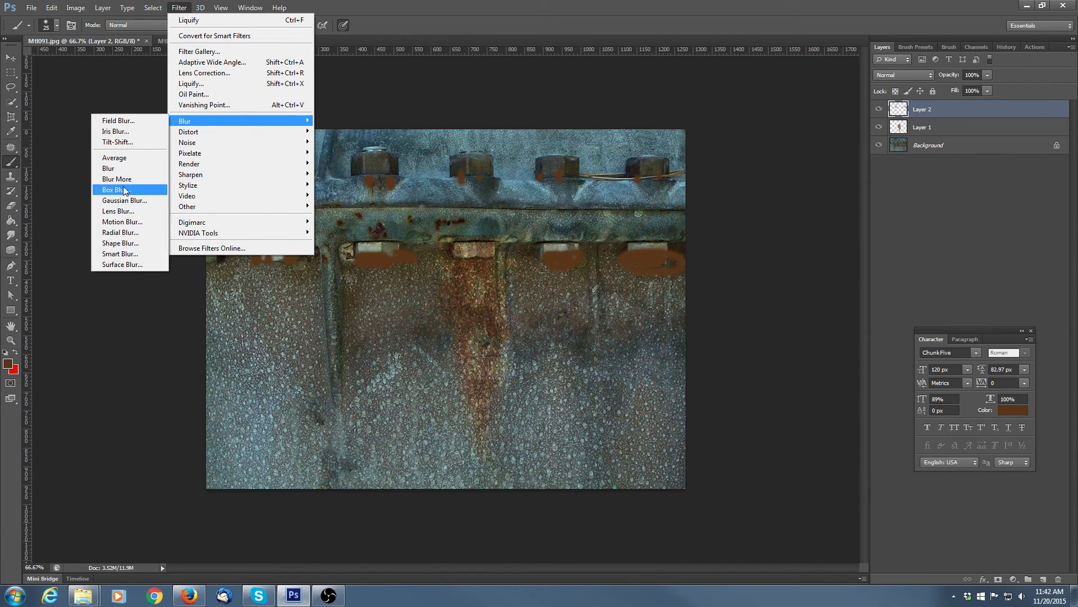
left_click(121, 224)
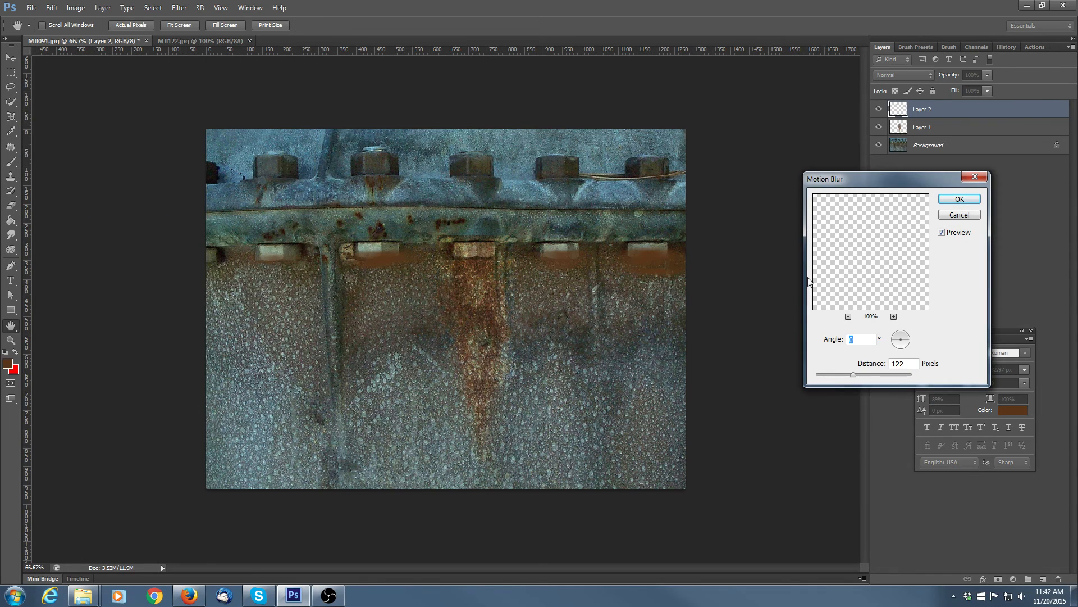
left_click_drag(897, 344, 902, 325)
left_click_drag(902, 319, 901, 318)
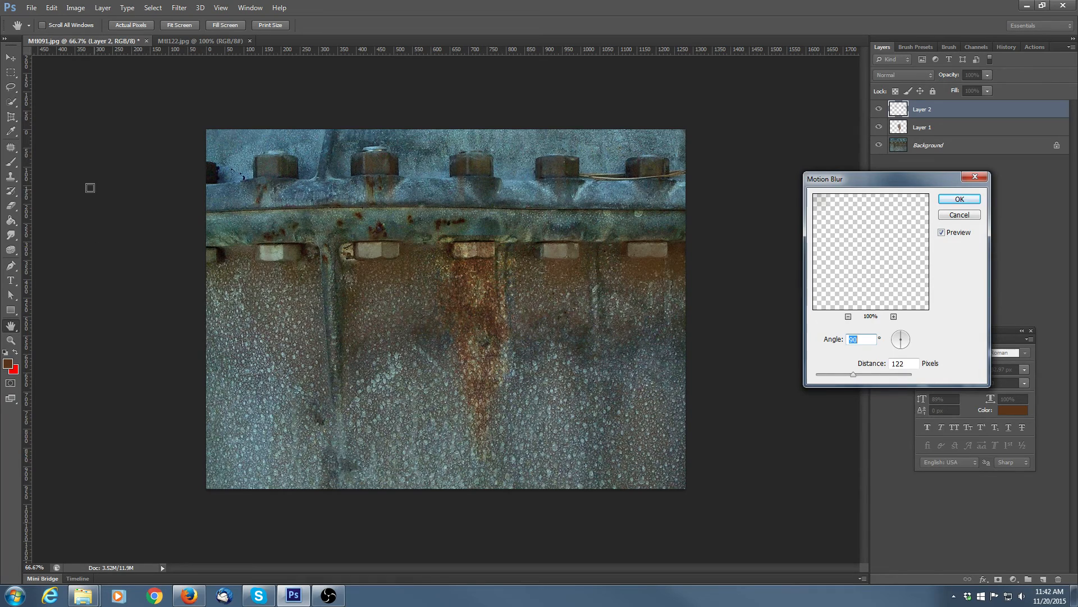
mouse_move(857, 377)
left_mouse_down()
mouse_move(840, 375)
mouse_move(850, 376)
left_mouse_up()
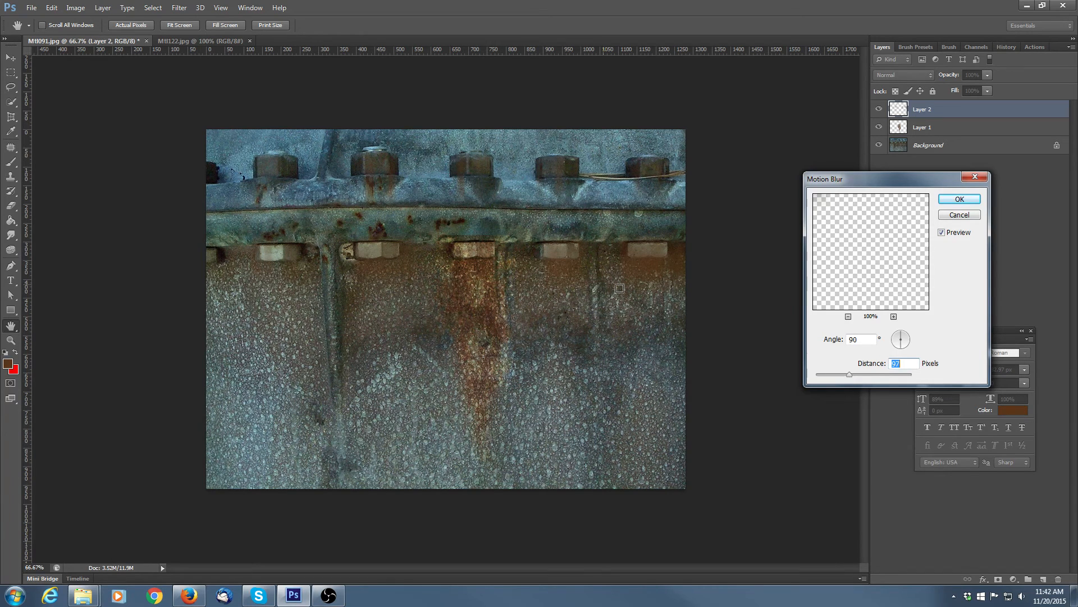
left_click(971, 200)
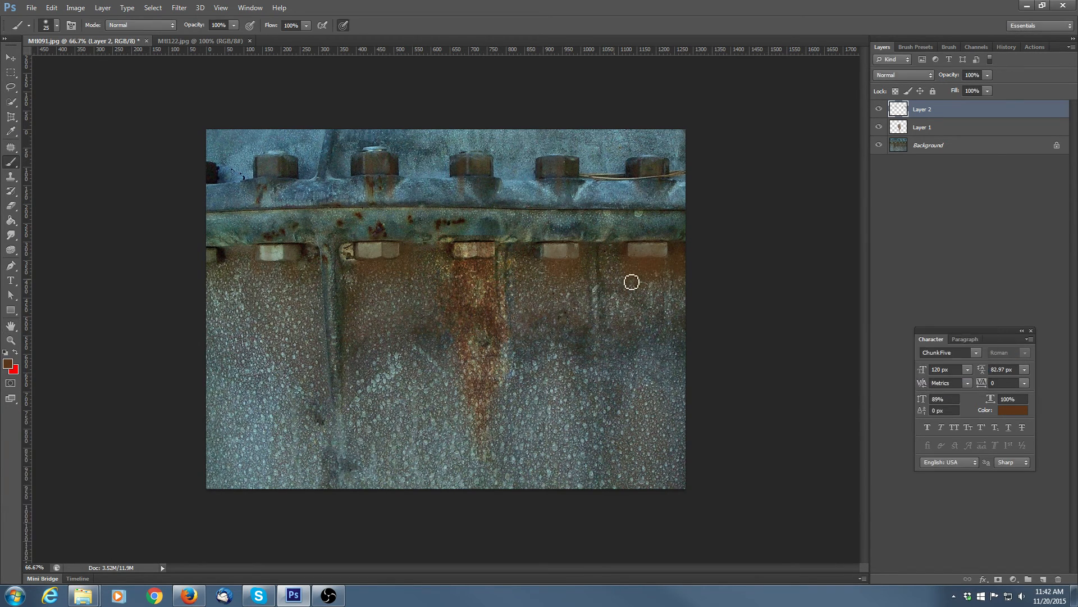
Step: Set the blurred paint layer's blend mode to Multiply and compare the image with the layer hidden and shown
left_click(927, 75)
left_click(898, 122)
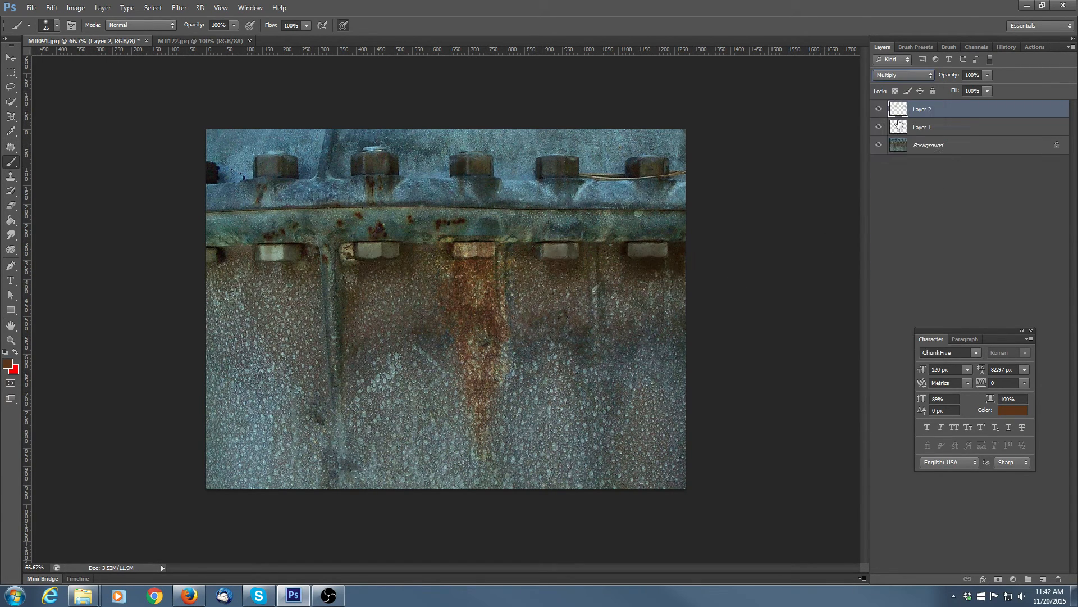
left_click(880, 110)
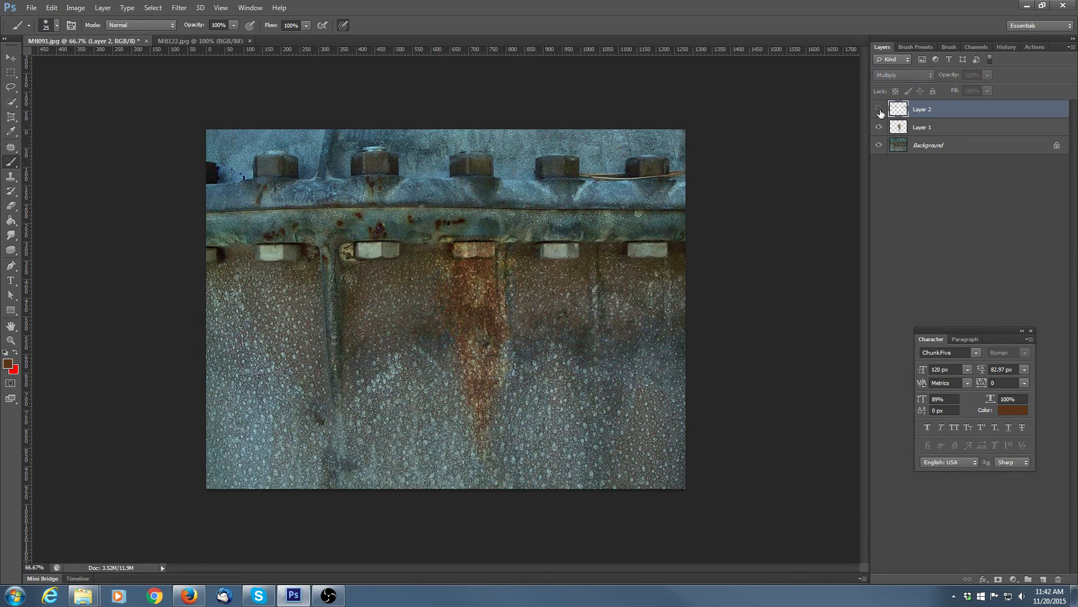
left_click(879, 110)
left_click(880, 110)
left_click(880, 109)
left_click(879, 110)
left_click(879, 110)
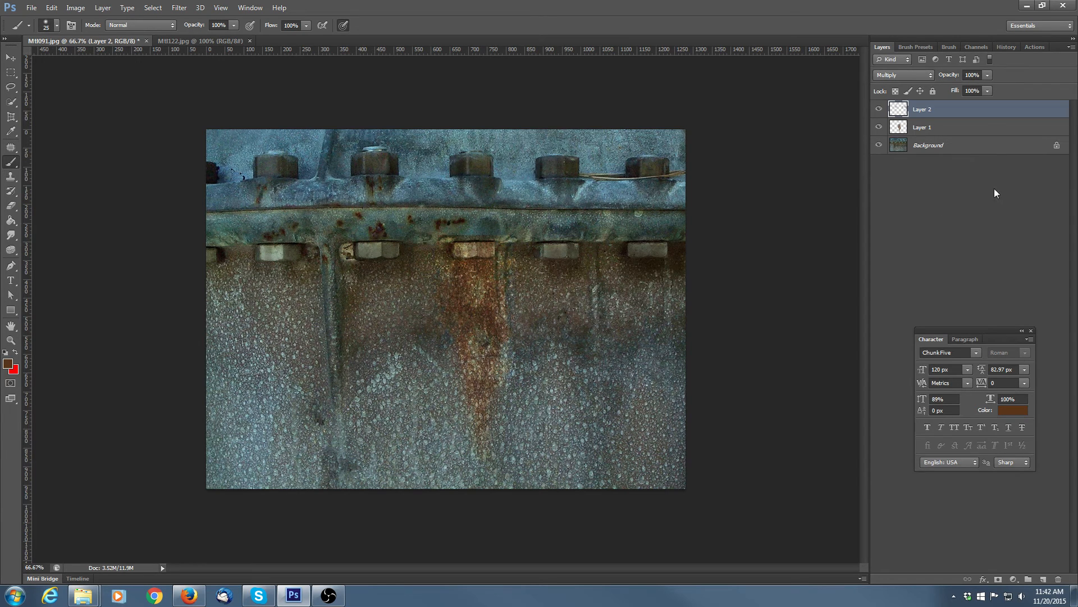
Step: Add a new layer above the blurred rust layer and set the foreground color to the light orange-brown bc7b4b
left_click(1070, 47)
left_click(1006, 54)
left_click(562, 186)
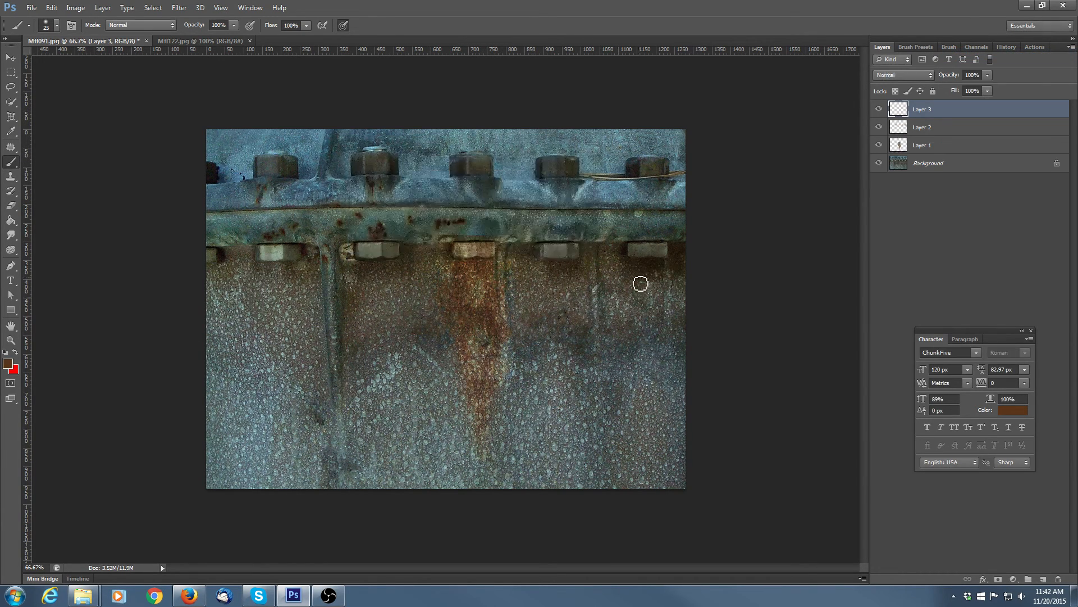
left_click(7, 364)
left_click_drag(186, 421, 199, 442)
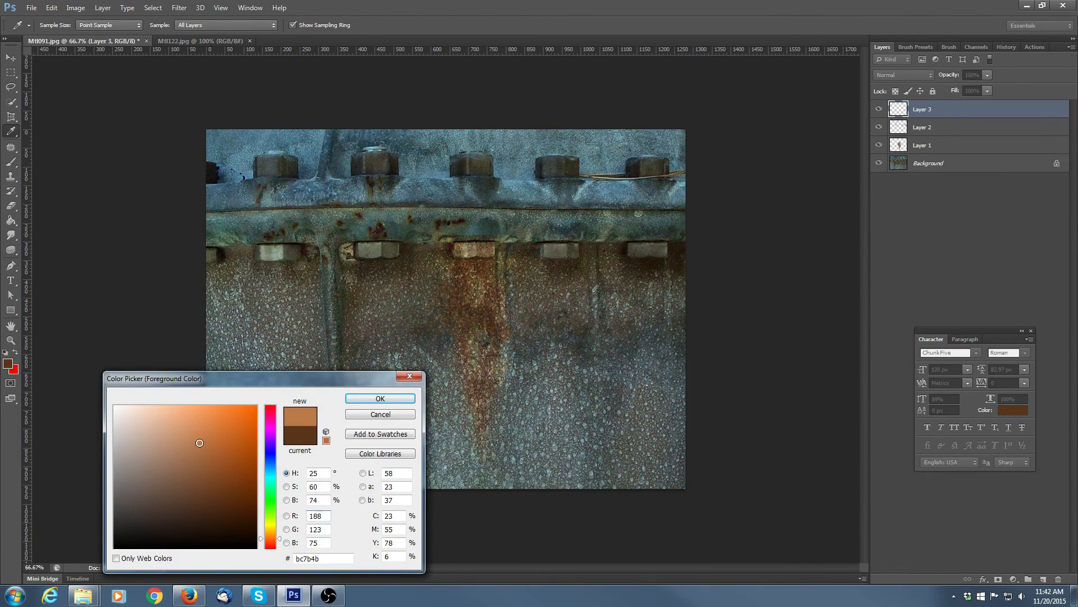
left_click(380, 398)
Step: Paint thin vertical light orange-brown streaks of varying length under the five full lower bolts
key("b")
mouse_move(644, 264)
left_mouse_down()
mouse_move(641, 364)
mouse_move(657, 333)
left_mouse_up()
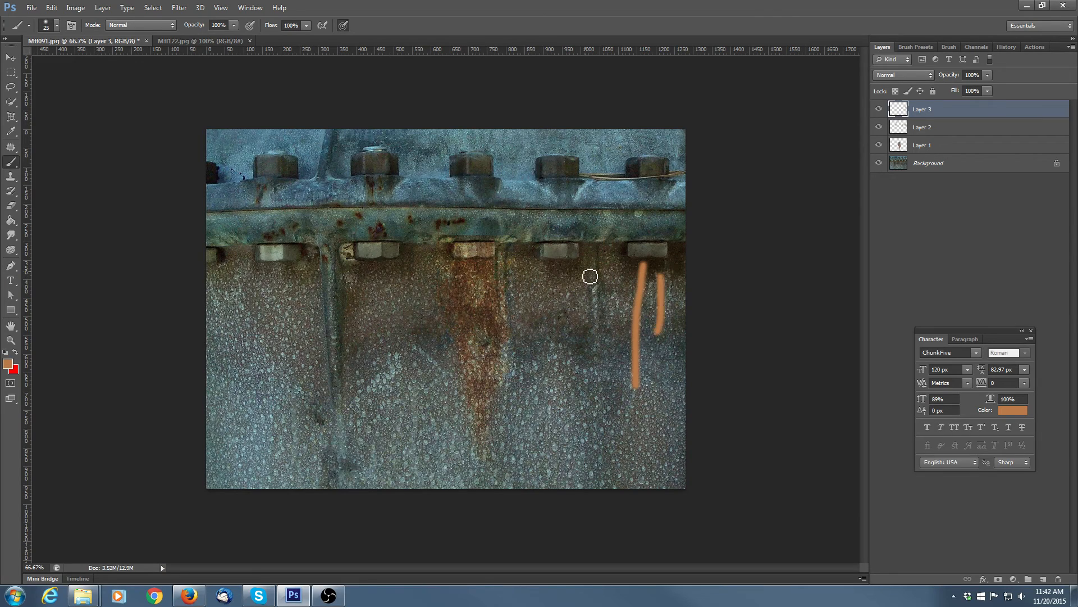
mouse_move(577, 263)
left_mouse_down()
mouse_move(574, 309)
mouse_move(551, 298)
left_mouse_up()
left_click_drag(476, 263, 459, 329)
mouse_move(387, 257)
left_mouse_down()
mouse_move(387, 275)
mouse_move(364, 272)
mouse_move(376, 353)
left_mouse_up()
mouse_move(296, 261)
left_mouse_down()
mouse_move(268, 269)
mouse_move(271, 378)
left_mouse_up()
Step: Paint short light orange-brown drips and dots at the base of the five full upper bolts
left_click(287, 175)
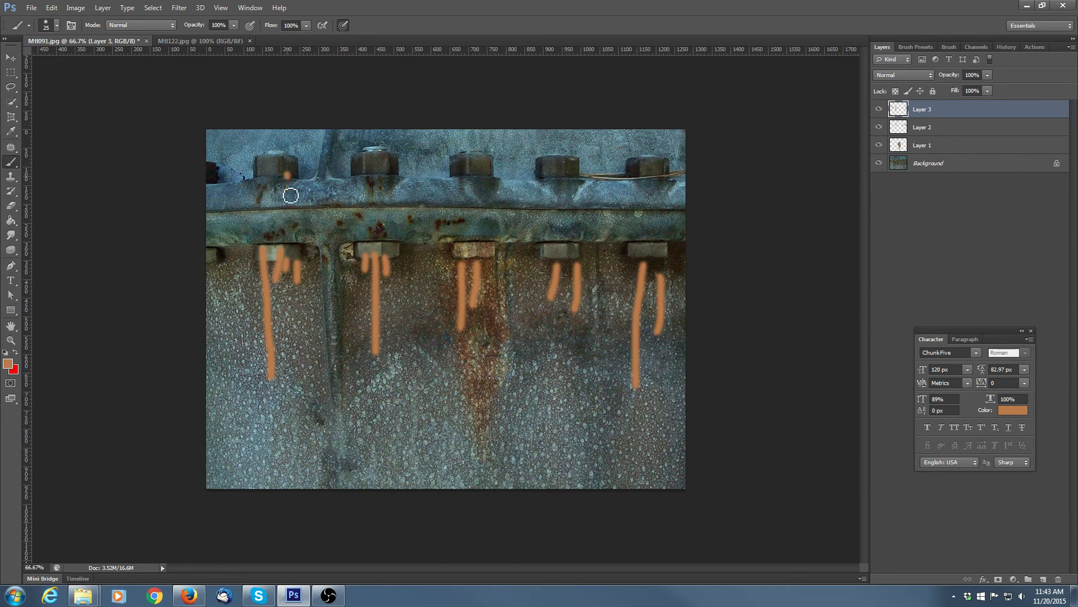
left_click_drag(291, 195, 286, 197)
mouse_move(273, 174)
left_mouse_down()
mouse_move(270, 190)
mouse_move(258, 181)
left_mouse_up()
mouse_move(370, 168)
left_mouse_down()
mouse_move(370, 182)
mouse_move(380, 179)
left_mouse_up()
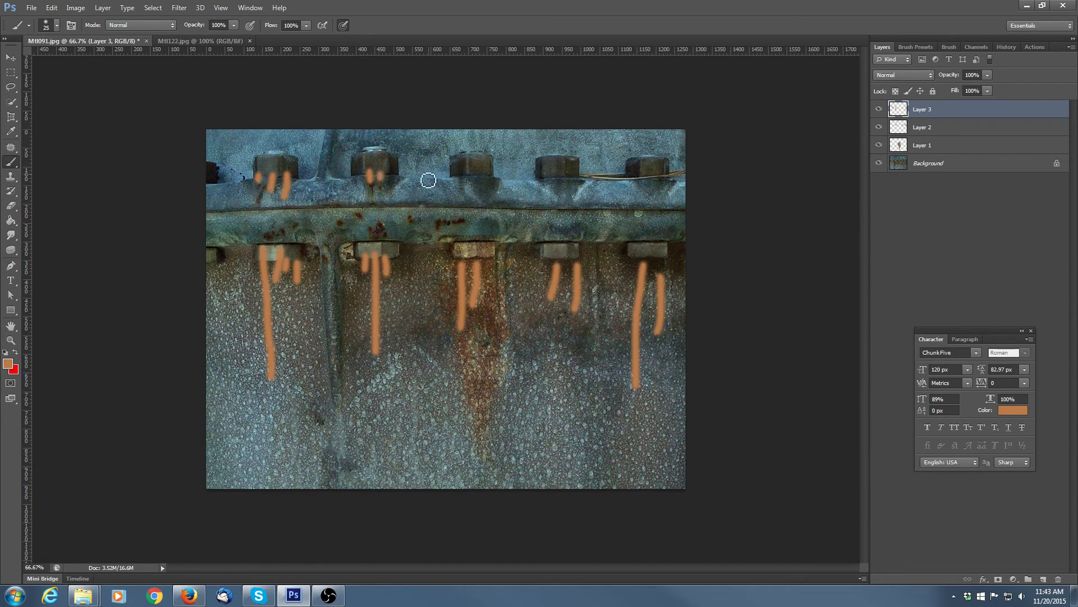
left_click_drag(466, 165, 478, 201)
left_click(554, 179)
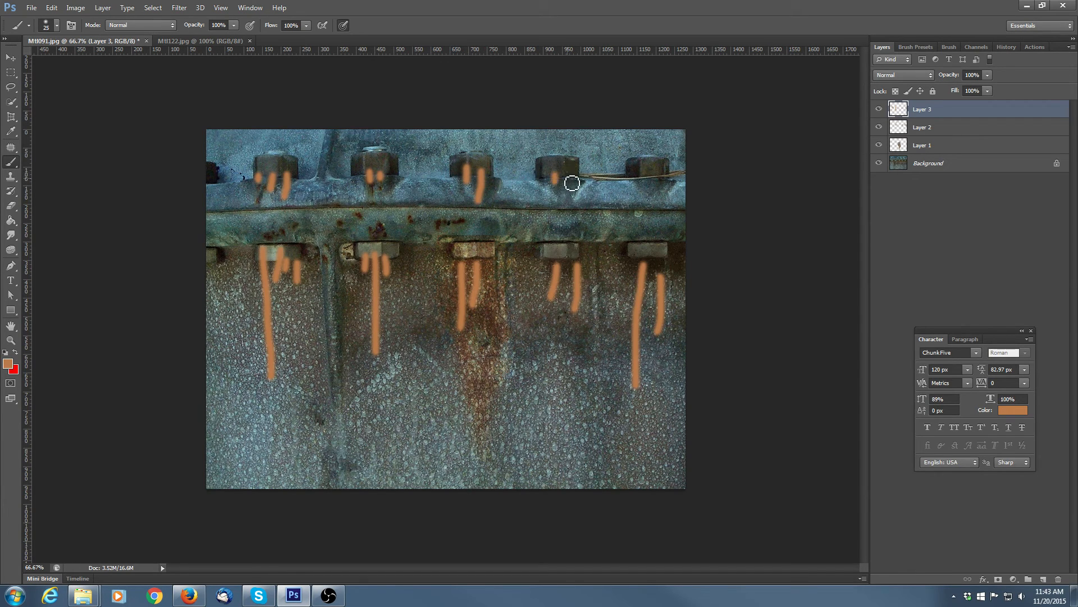
left_click(568, 180)
left_click(578, 176)
left_click(644, 174)
left_click(651, 179)
left_click(664, 175)
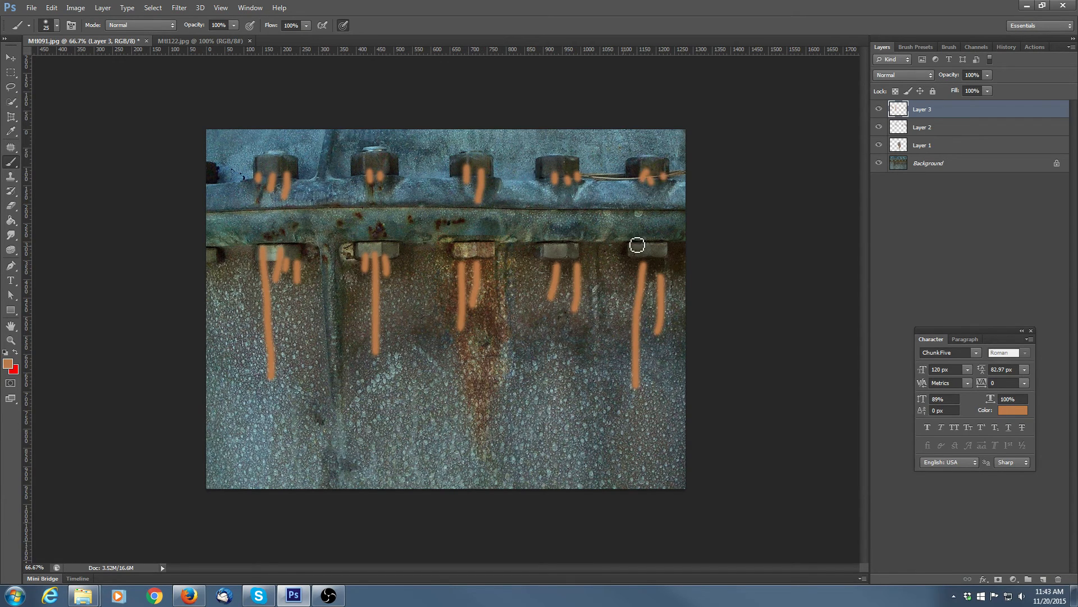
Step: Apply a Motion Blur to the light streak layer at a 90° angle and a distance of 179 pixels
left_click(179, 8)
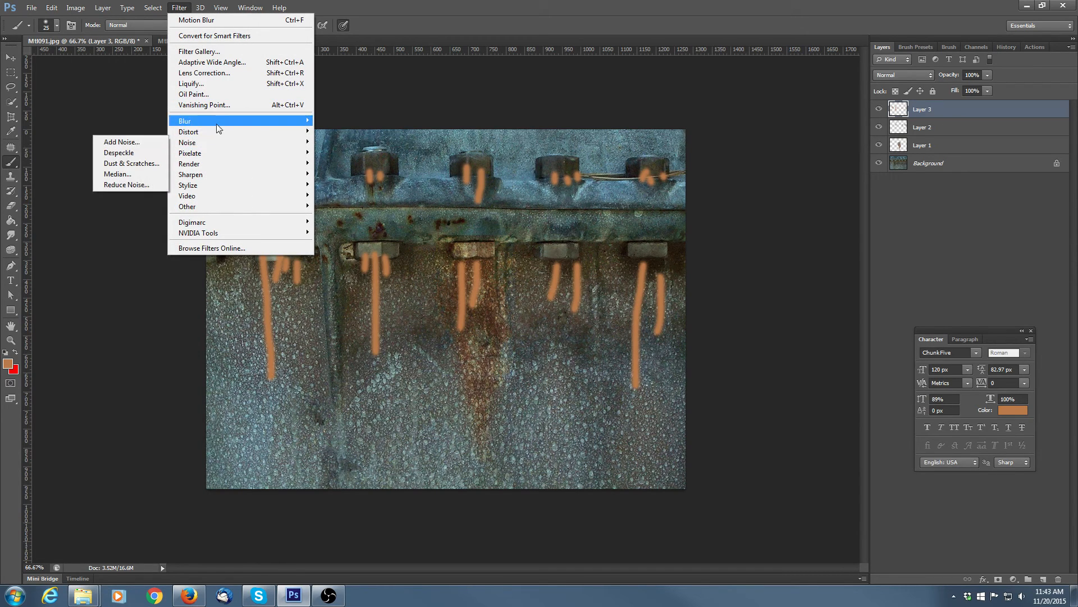
mouse_move(208, 122)
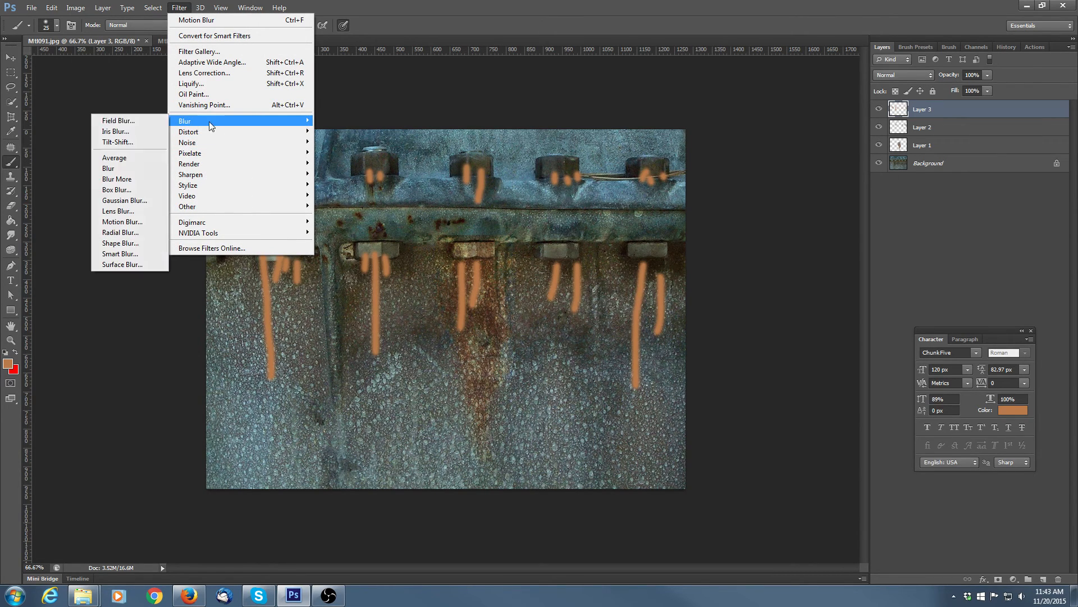
left_click(122, 222)
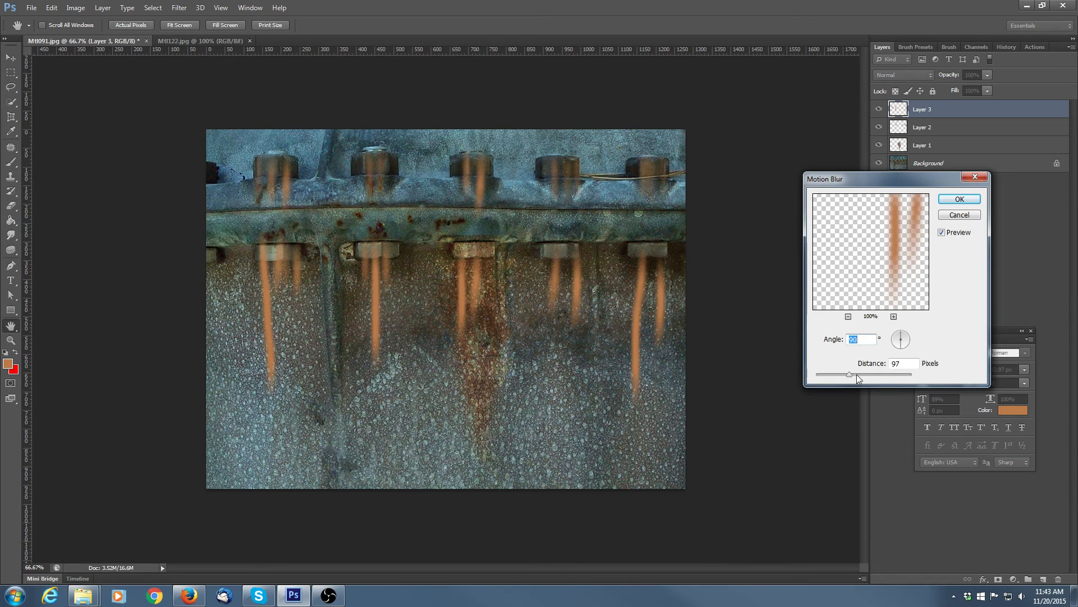
left_click_drag(852, 375, 861, 376)
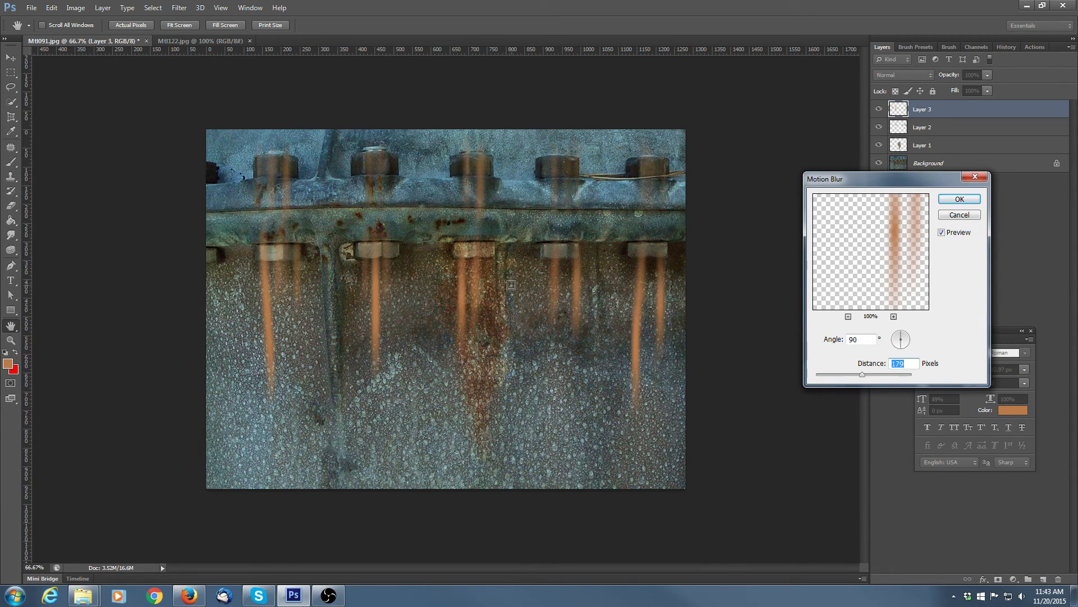
left_click(960, 199)
Step: Try darkening blend modes such as Color Burn and Darker Color on the light streak layer, and settle on Color Dodge
left_click(926, 75)
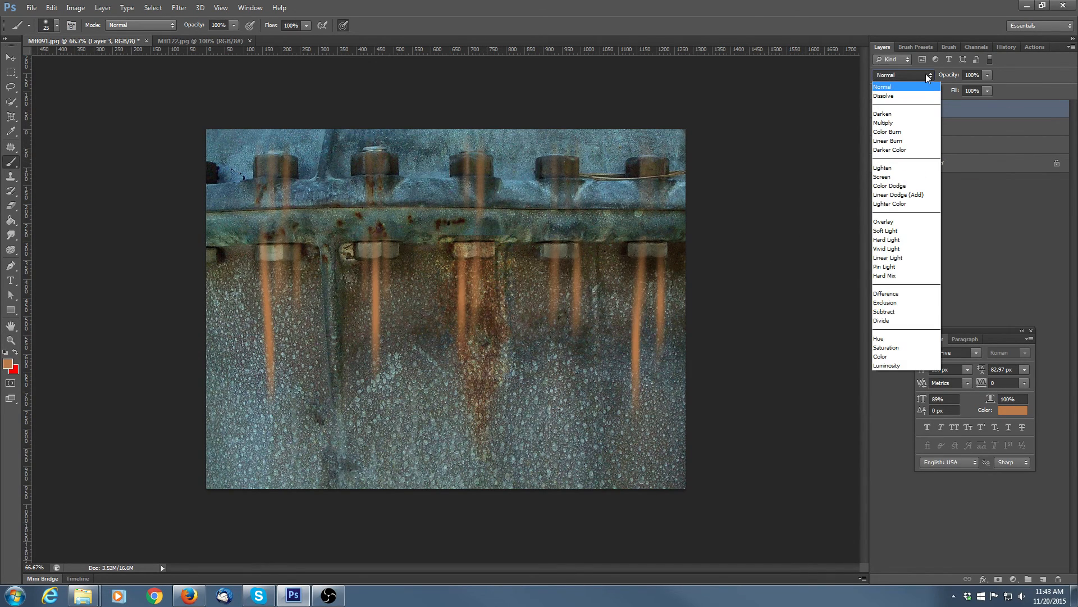
left_click(891, 114)
key("shift+plus")
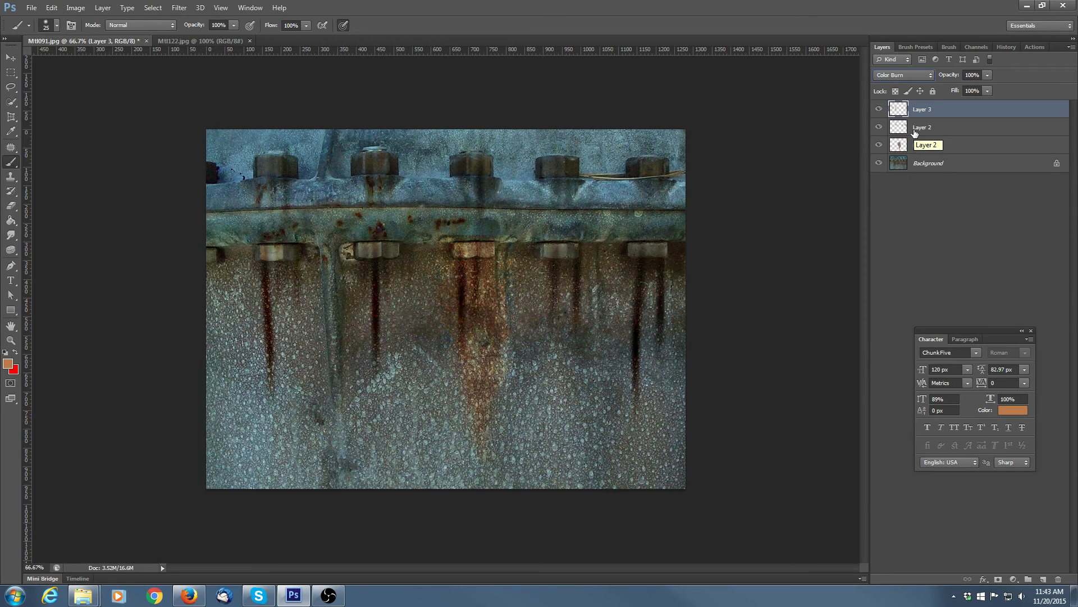
key("shift+plus")
key("shift+plus")
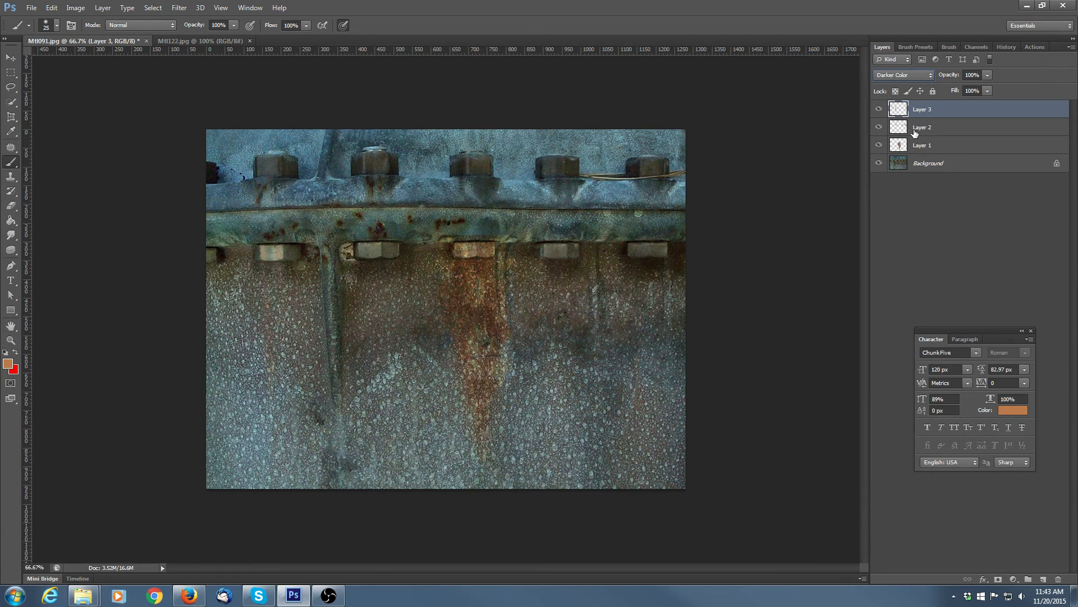
key("shift+plus")
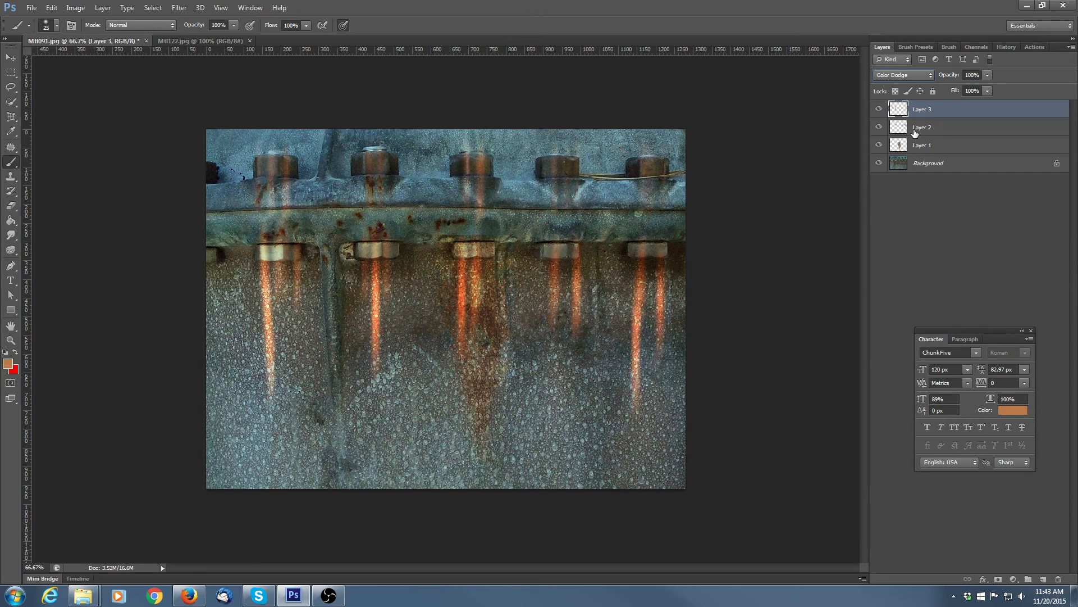
Step: Reduce the fill of the light streak layer to 89%
left_click(987, 91)
left_click_drag(988, 105, 981, 107)
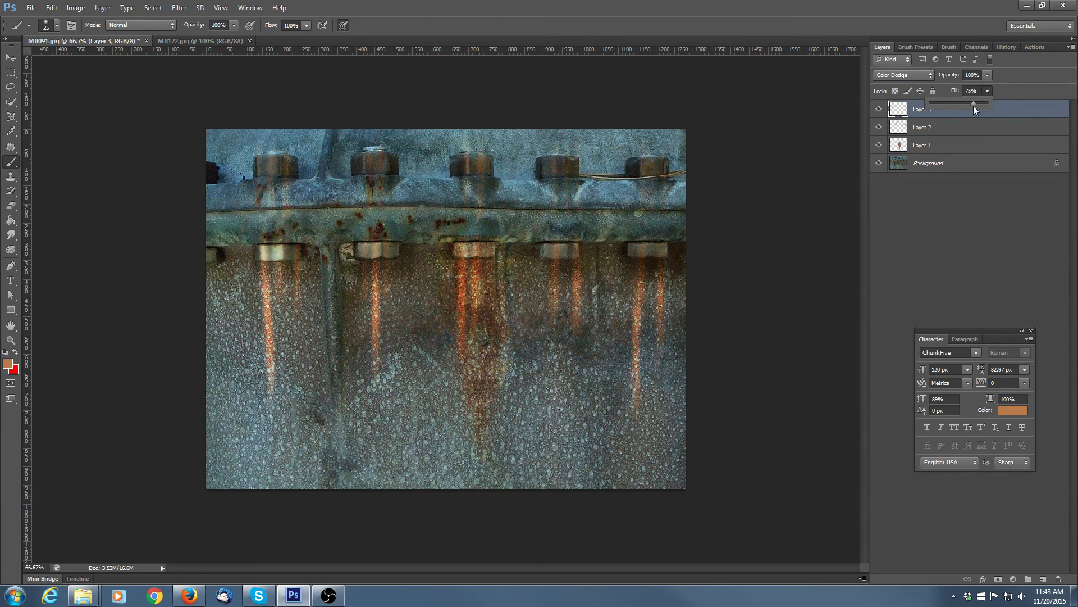
left_click_drag(977, 107, 986, 105)
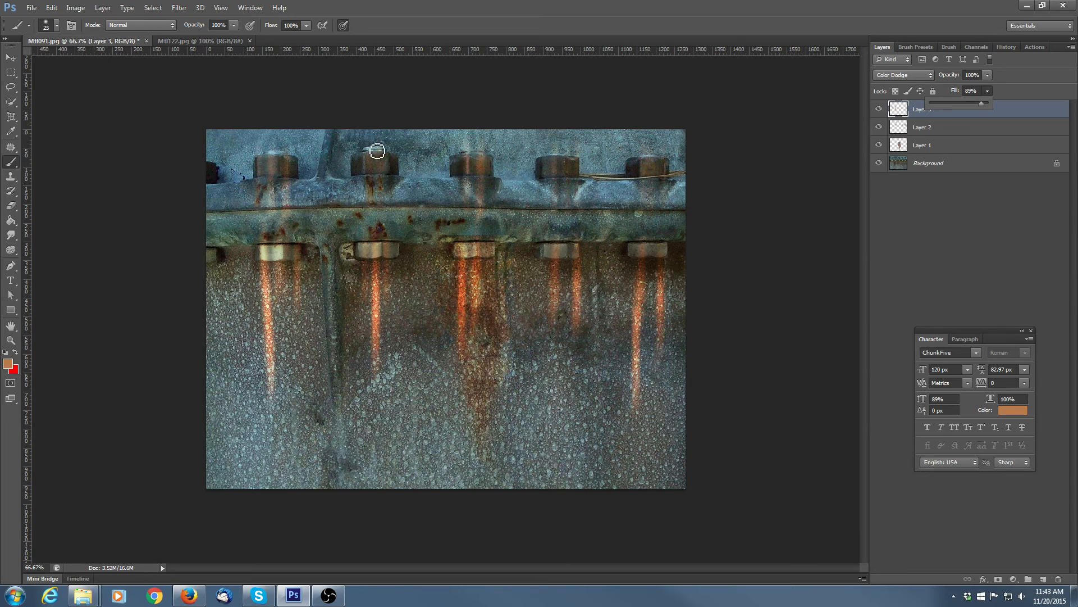
Step: Darken the light streak layer by lowering its brightness with Brightness/Contrast
left_click(77, 11)
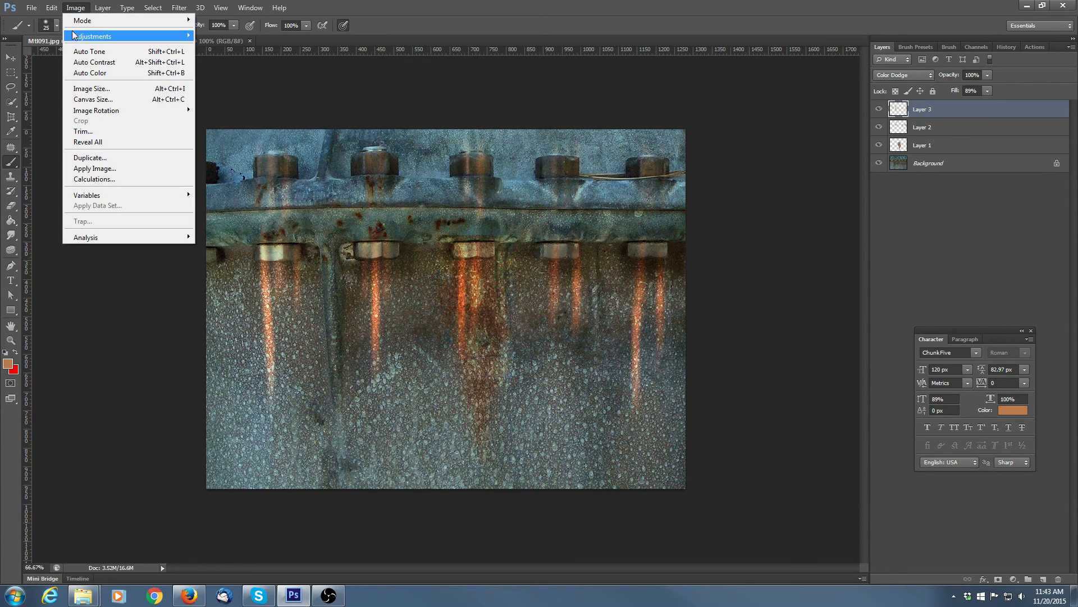
mouse_move(159, 35)
left_click(261, 36)
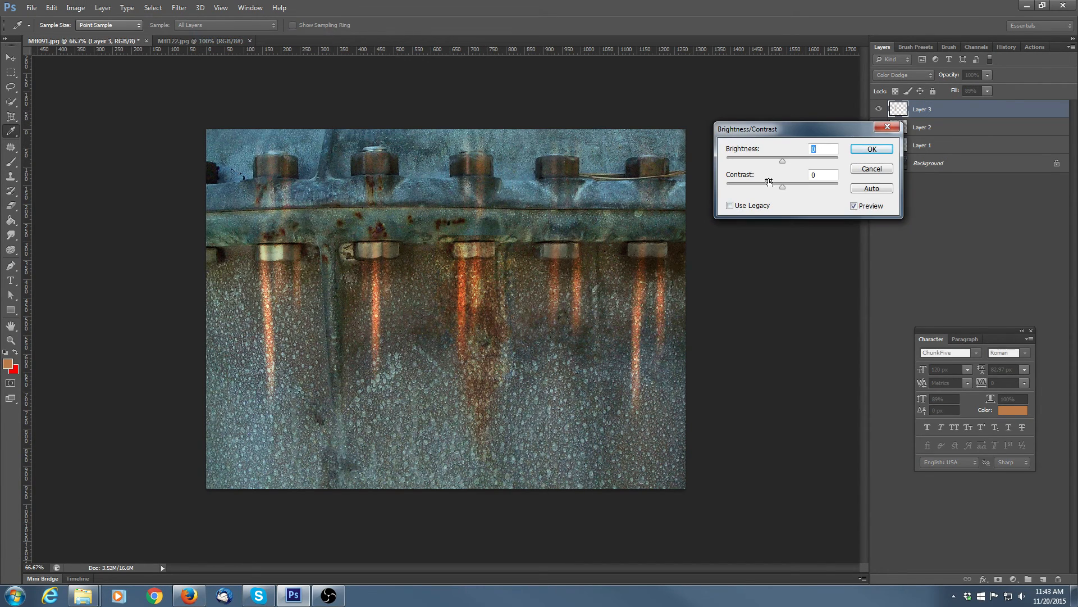
left_click_drag(779, 160, 735, 160)
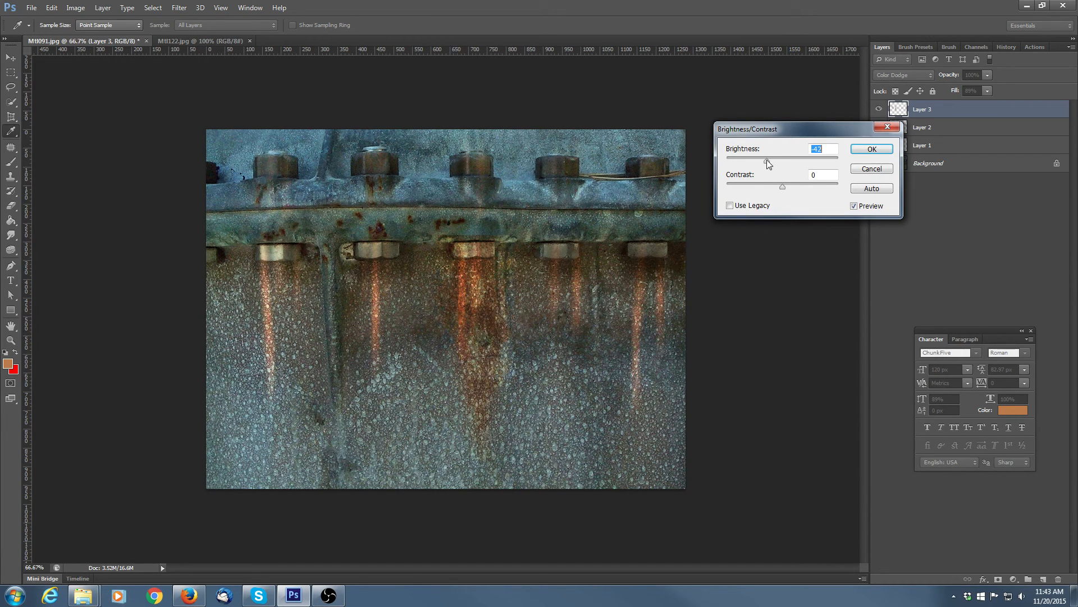
key("b")
left_click(875, 150)
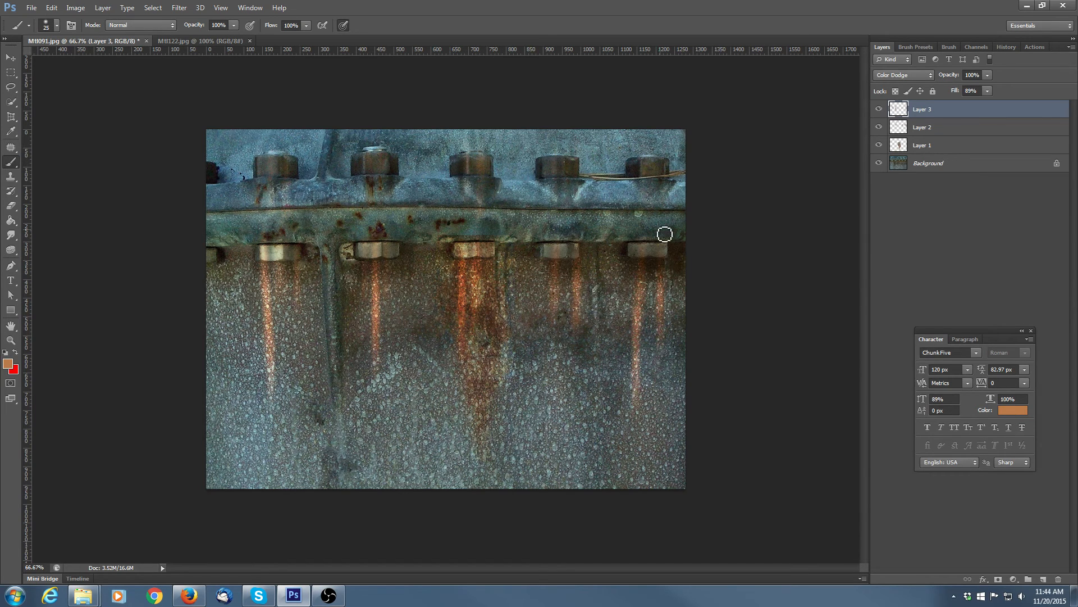
Step: Adjust the hue of the light streak layer with Hue/Saturation
left_click(75, 7)
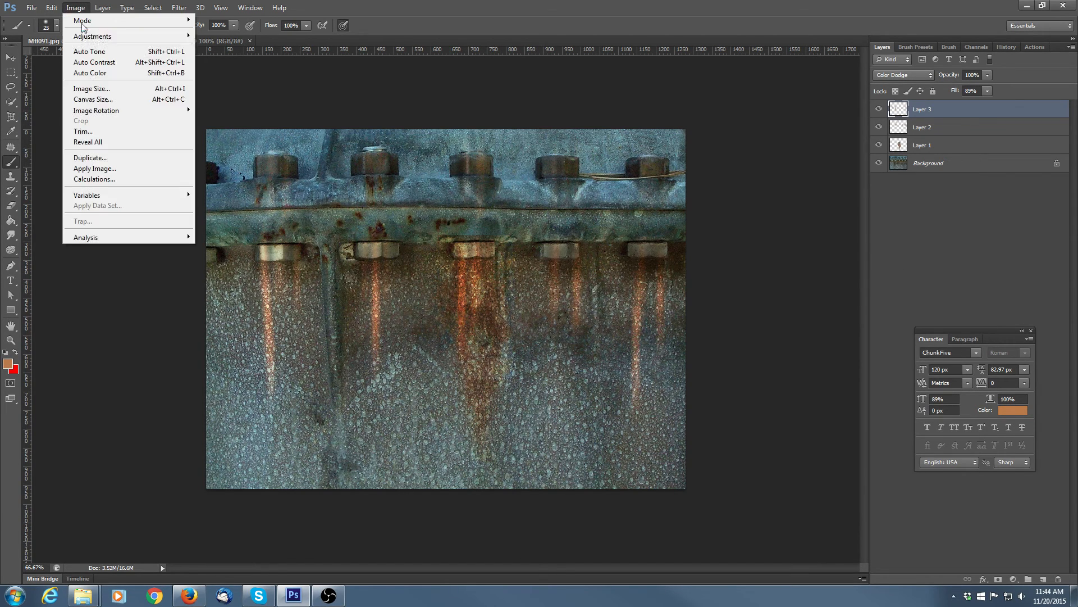
mouse_move(87, 37)
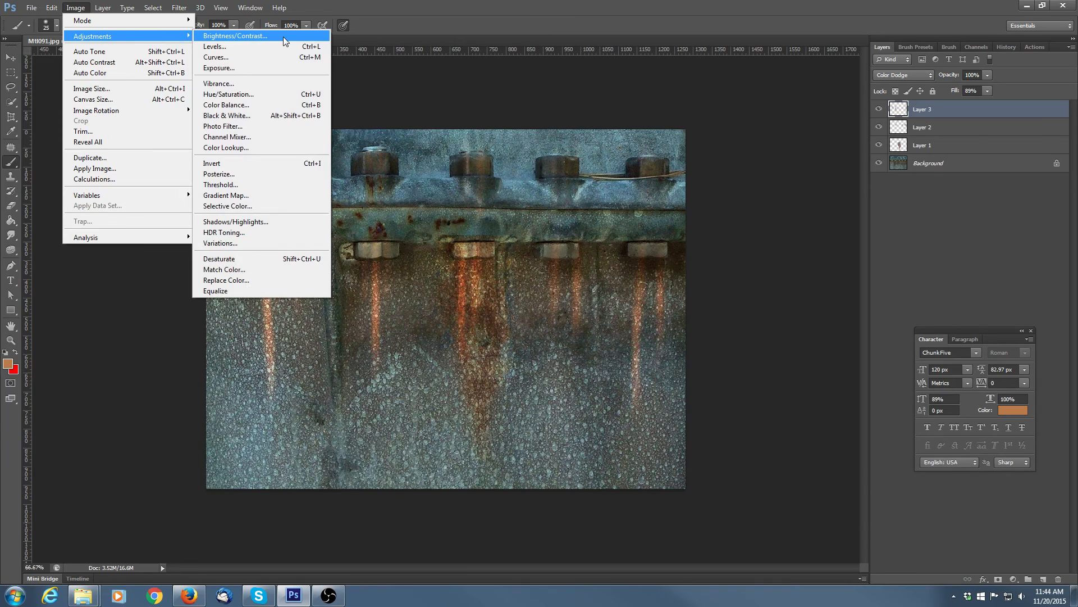
left_click(265, 94)
mouse_move(842, 315)
left_mouse_down()
mouse_move(827, 317)
mouse_move(858, 320)
mouse_move(772, 328)
mouse_move(843, 331)
left_mouse_up()
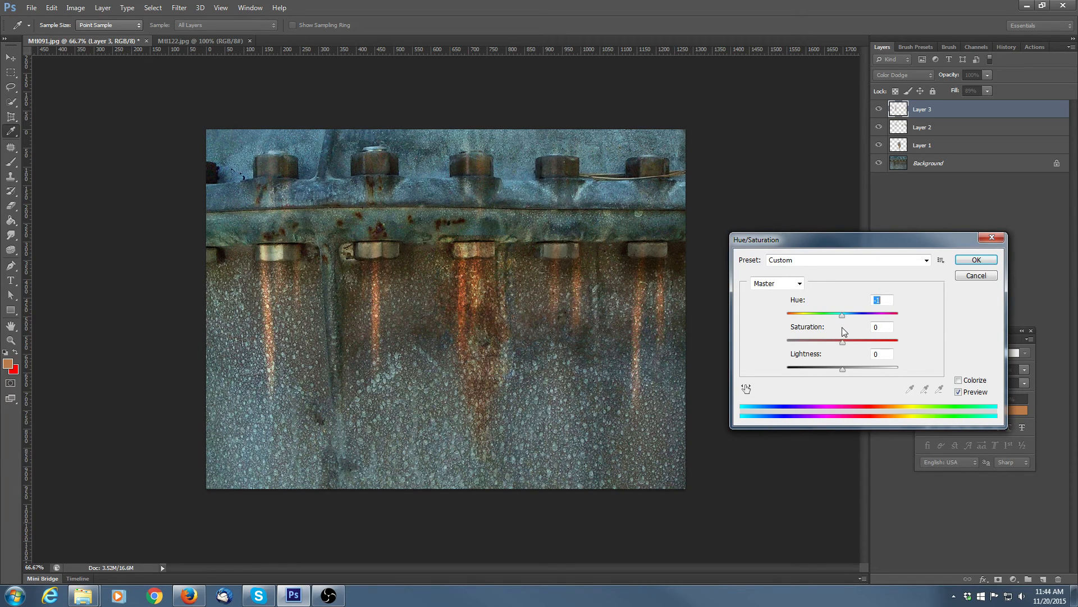
left_click(976, 259)
key("b")
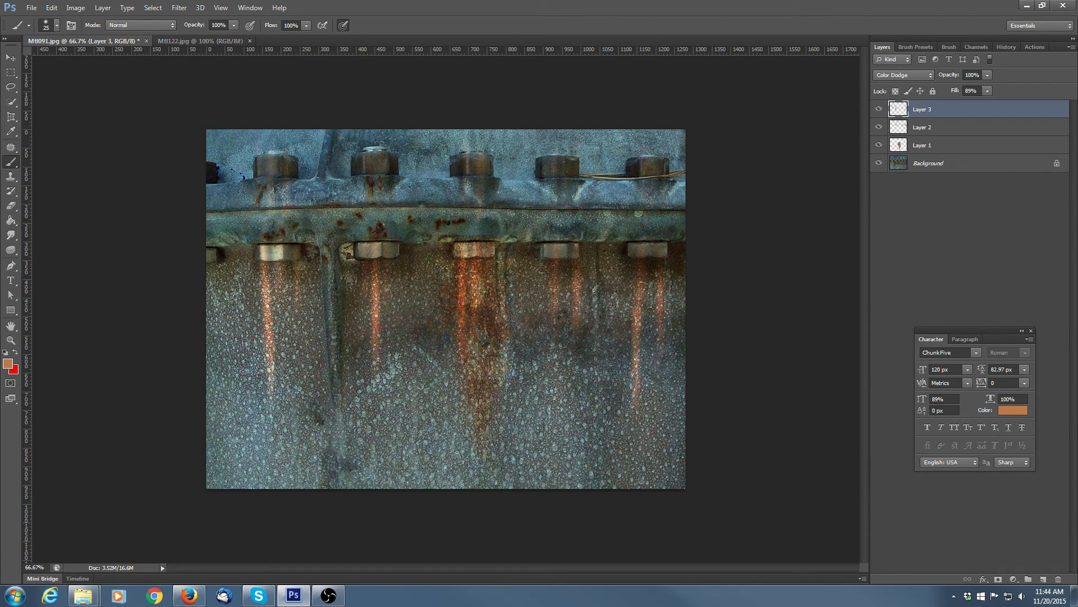
Step: Open the green and white rusty paint texture MB079.jpg
key("alt+Tab")
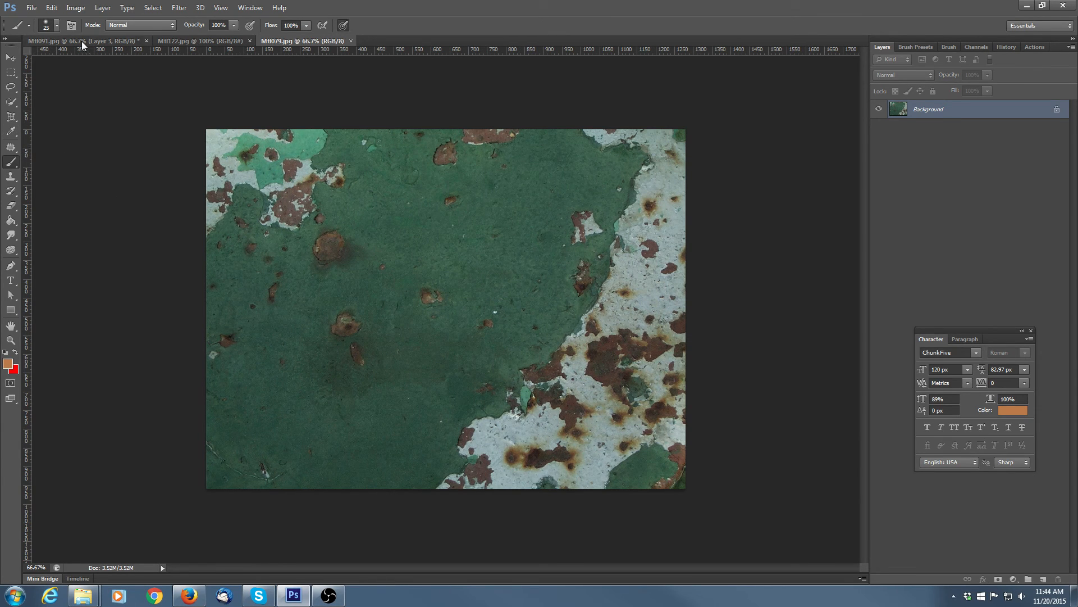
left_click(153, 7)
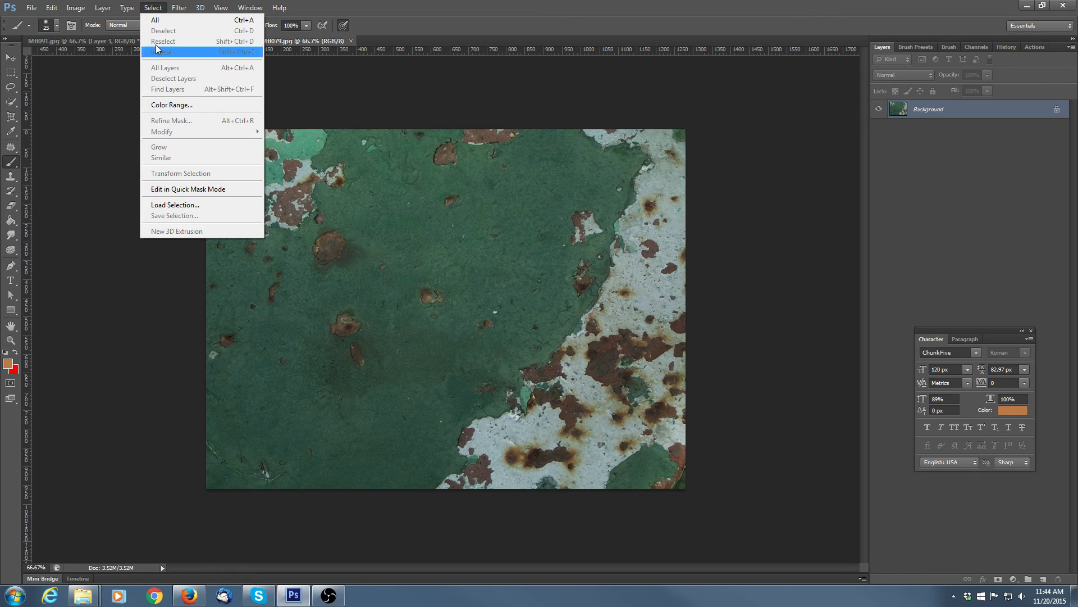
left_click(161, 105)
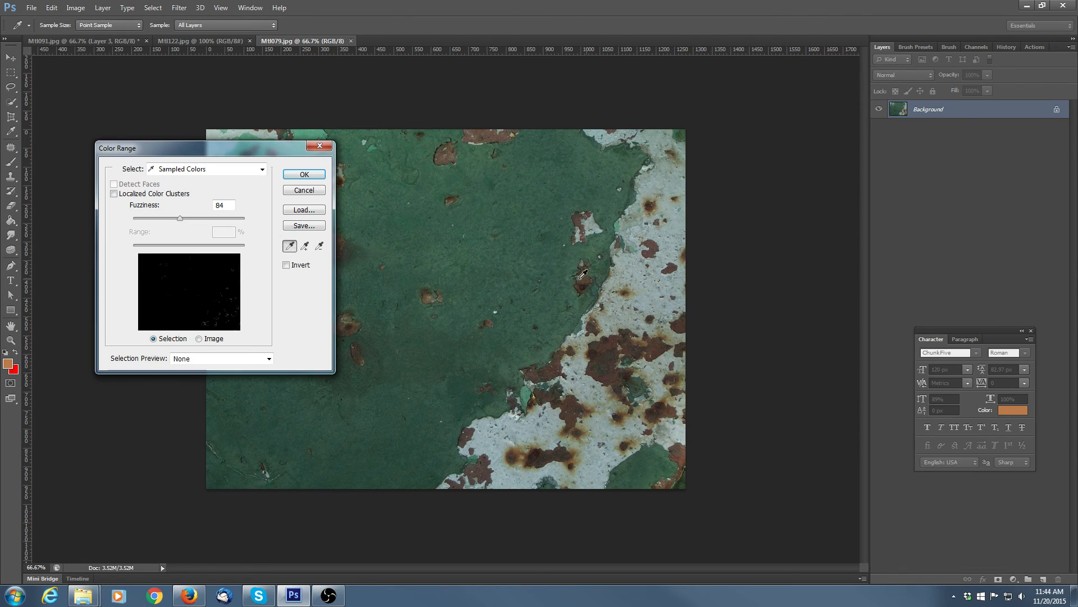
left_click(607, 352)
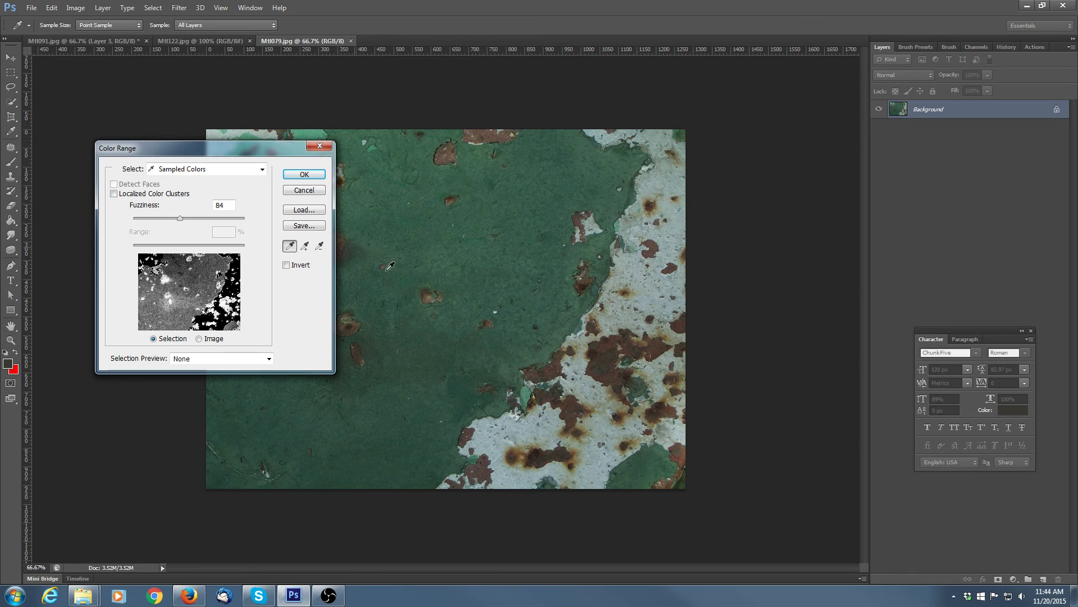
left_click(298, 192)
Step: Select the brown rust patches in the white peeling area at the image's lower right with the Quick Selection tool
left_click(11, 102)
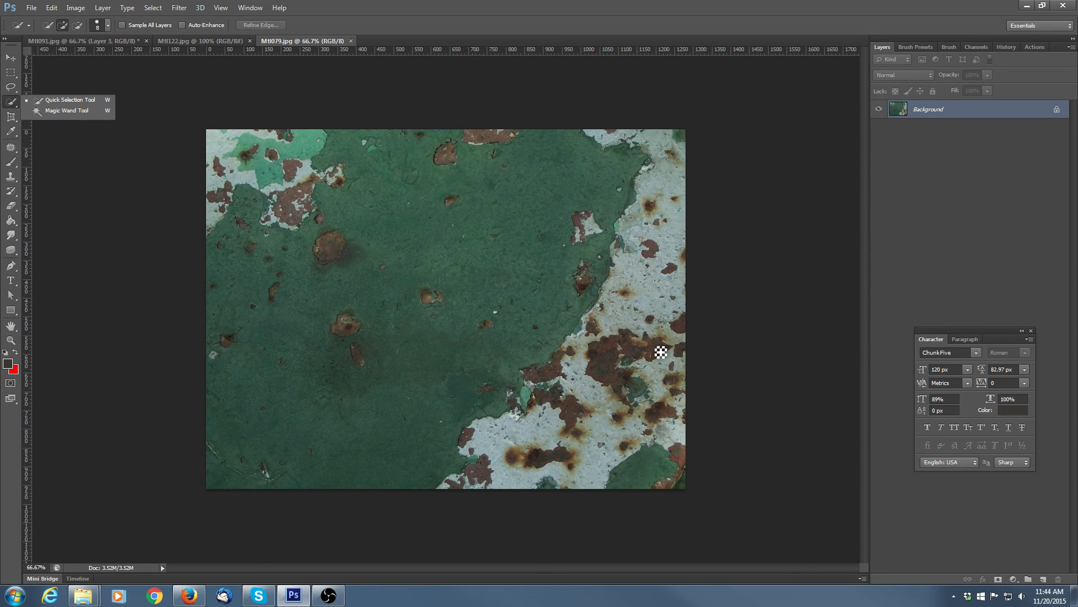
mouse_move(661, 351)
left_mouse_down()
mouse_move(607, 364)
mouse_move(640, 393)
left_mouse_up()
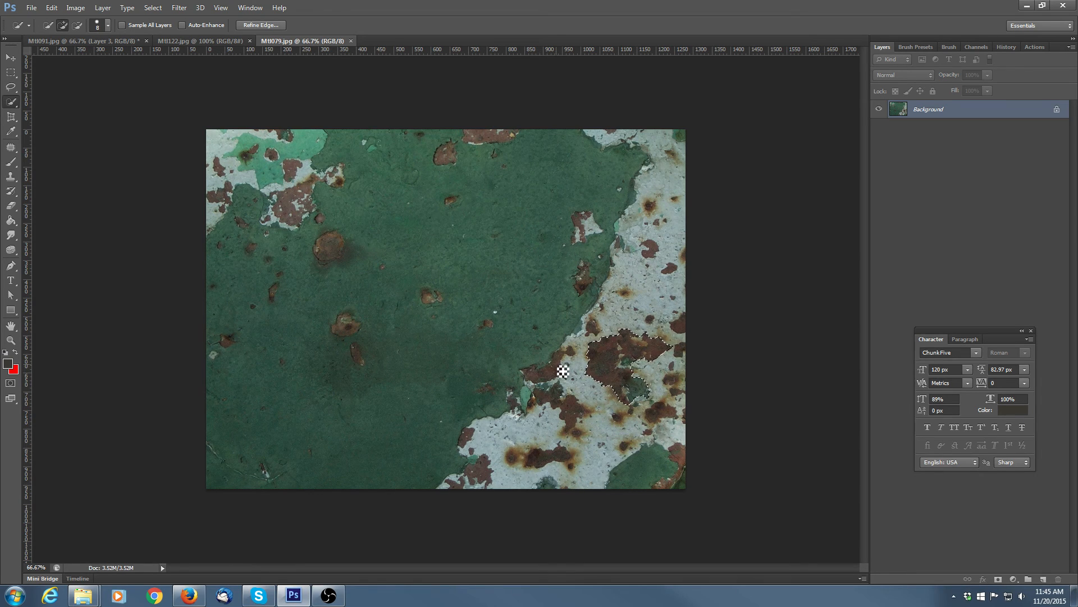
mouse_move(562, 370)
left_mouse_down()
mouse_move(540, 380)
mouse_move(578, 416)
left_mouse_up()
left_click_drag(567, 452, 489, 481)
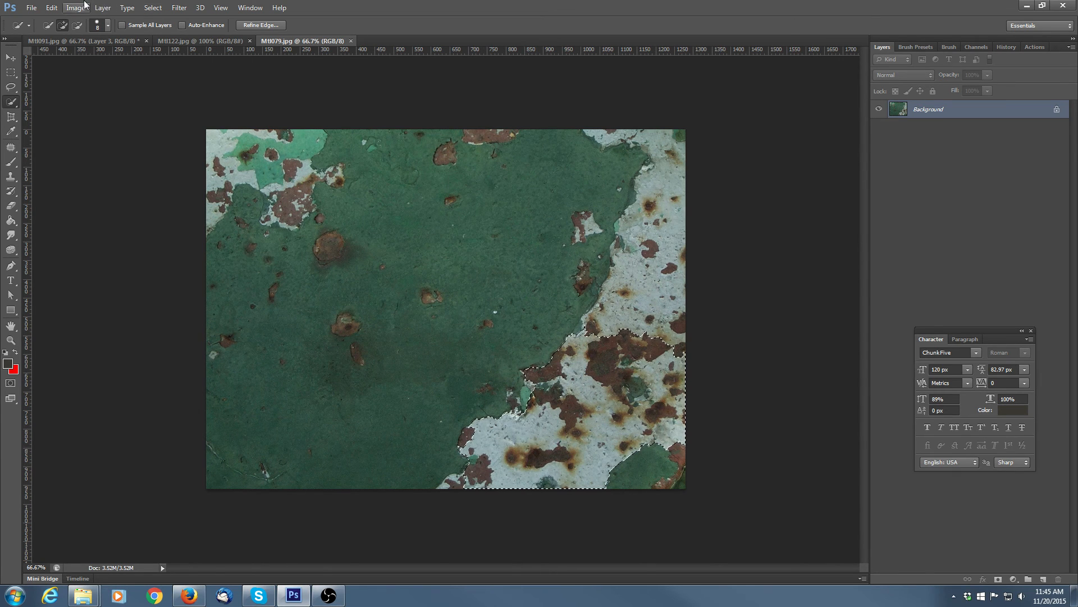
Step: Undo the last Quick Selection stroke so only the brown rust patches stay selected
left_click(153, 7)
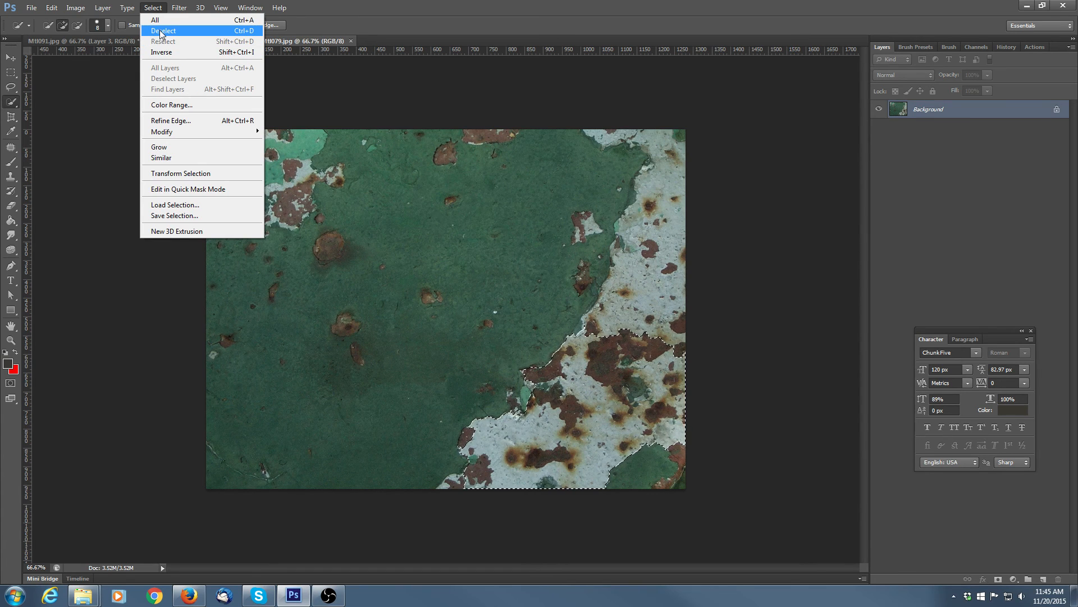
mouse_move(51, 7)
left_click(62, 41)
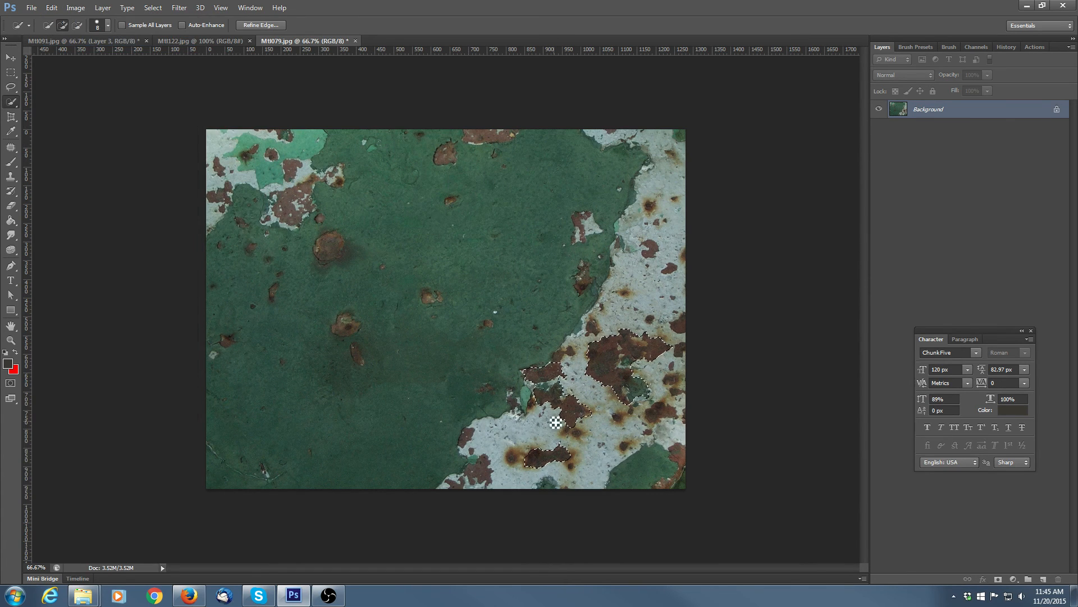
Step: Try to extend the selection to the rust patch near the image's lower edge with the Quick Selection tool
mouse_move(555, 422)
left_mouse_down()
mouse_move(582, 498)
mouse_move(513, 464)
mouse_move(489, 474)
left_mouse_up()
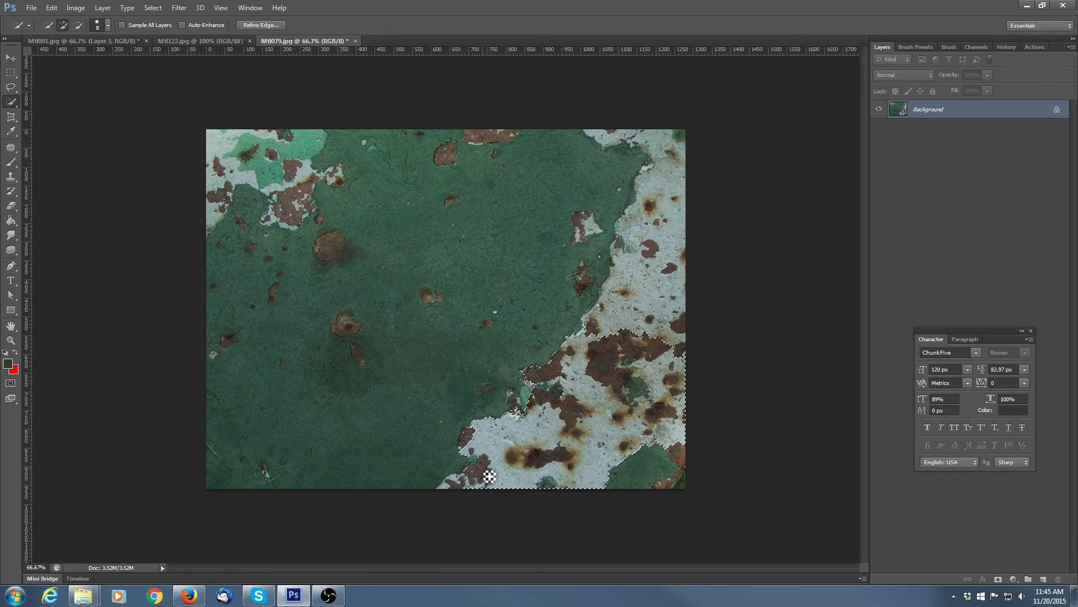
left_click(51, 7)
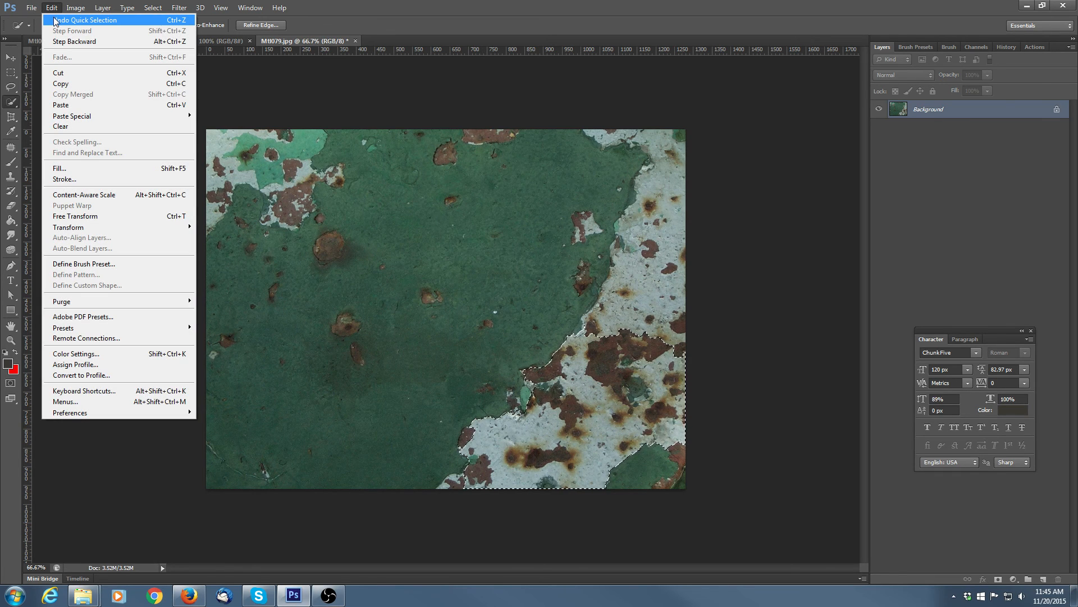
left_click(62, 41)
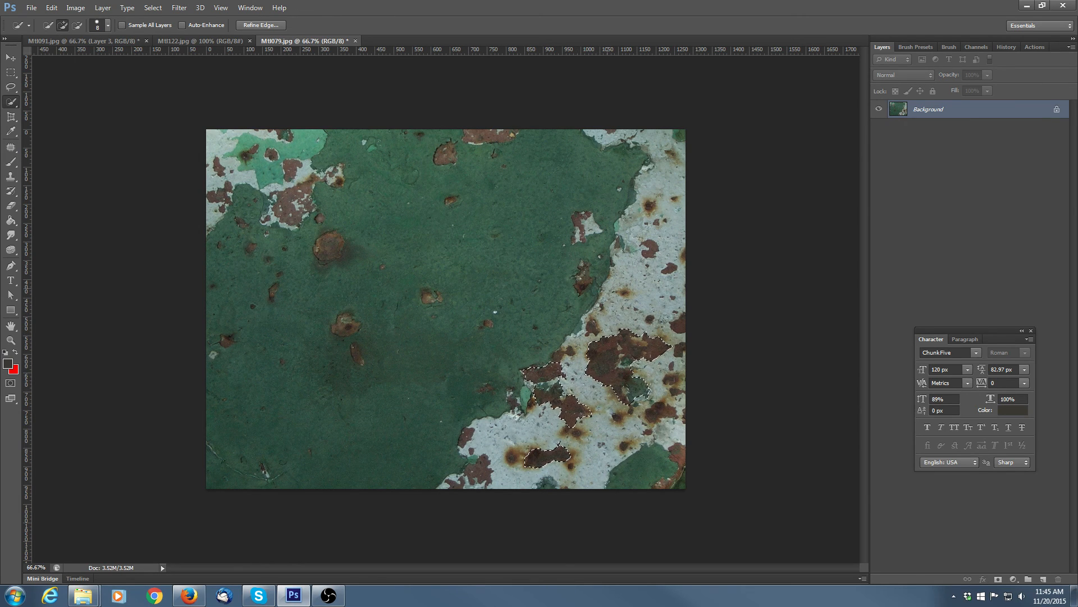
Step: Define the selected rust patches as a brush preset with the default name and clear the selection
left_click(52, 9)
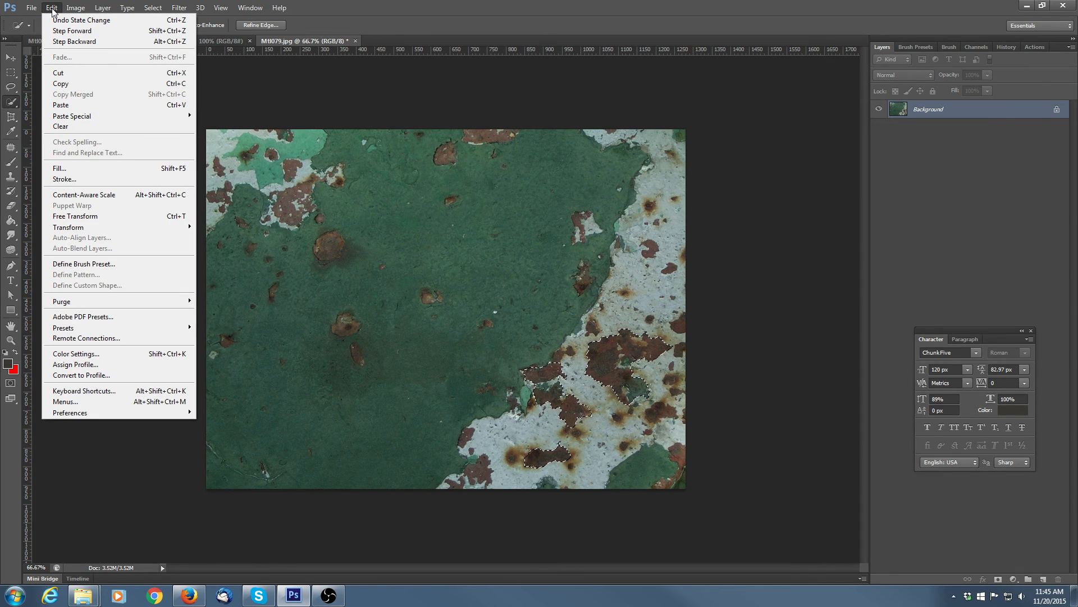
left_click(104, 264)
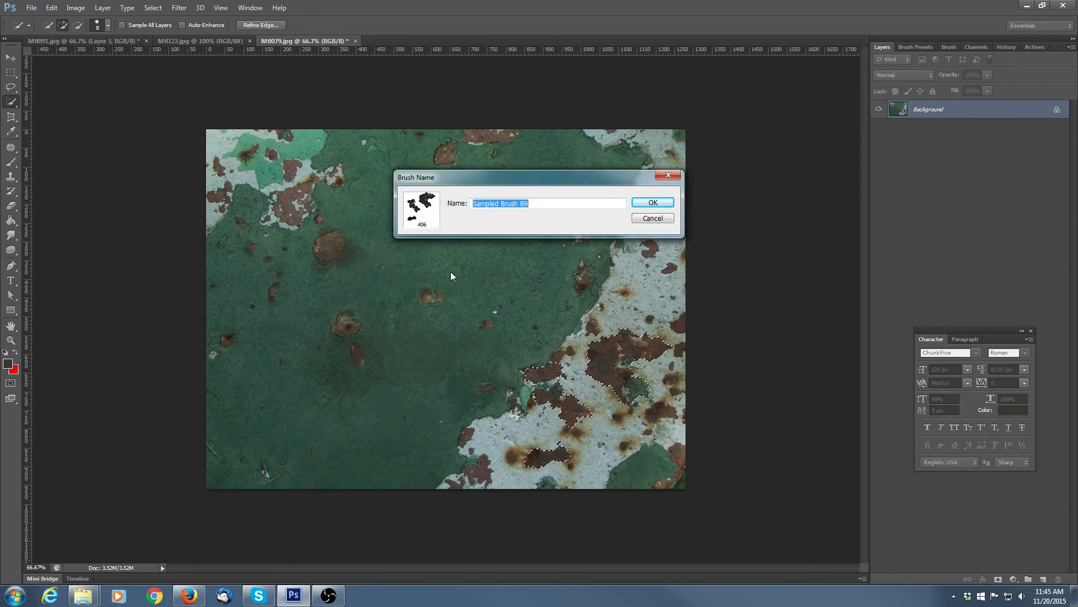
left_click(650, 207)
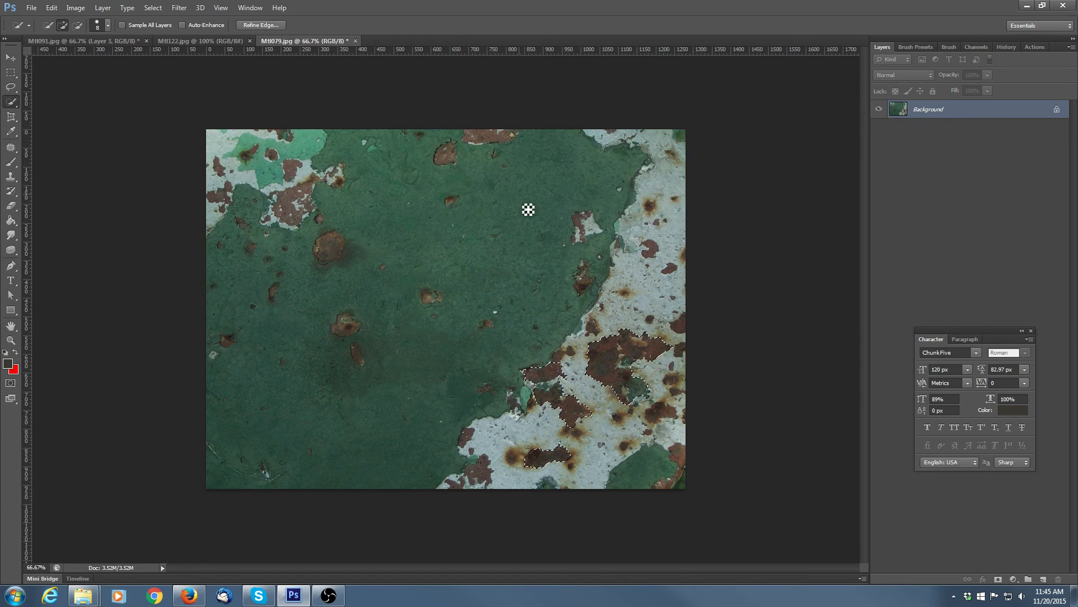
left_click(153, 8)
left_click(165, 35)
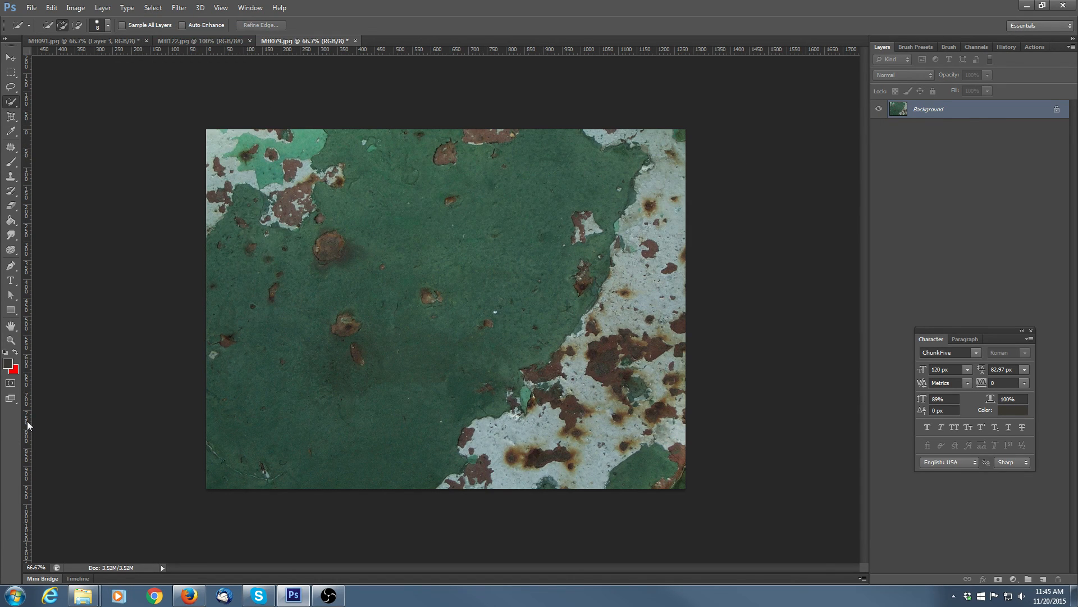
Step: Add a new layer and choose the newly defined 406 px rust-patch brush with red as the foreground color
left_click(15, 353)
left_click(1071, 48)
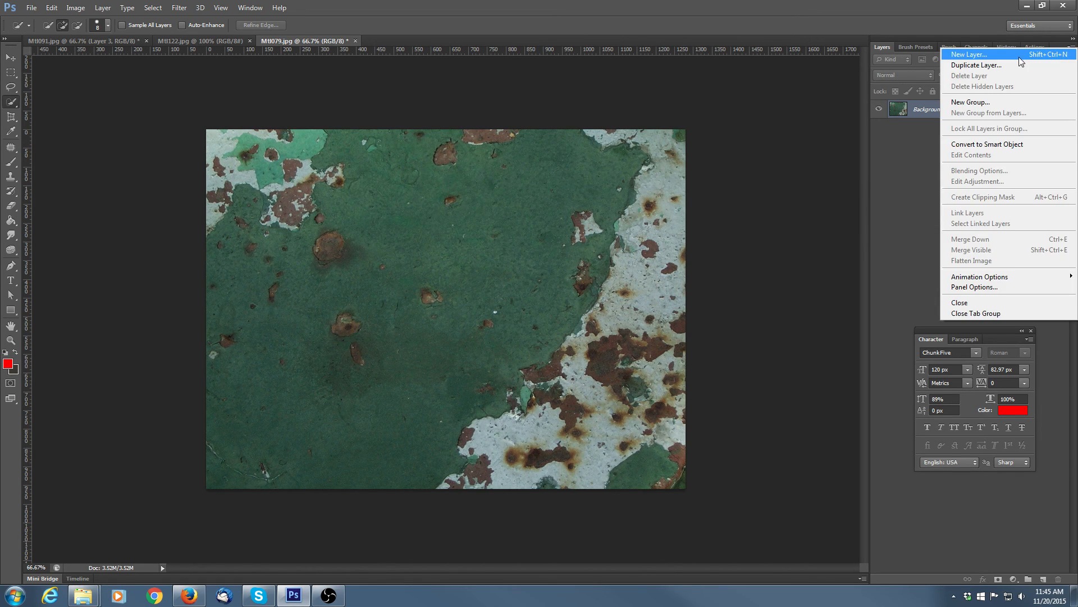
left_click(966, 54)
left_click(569, 179)
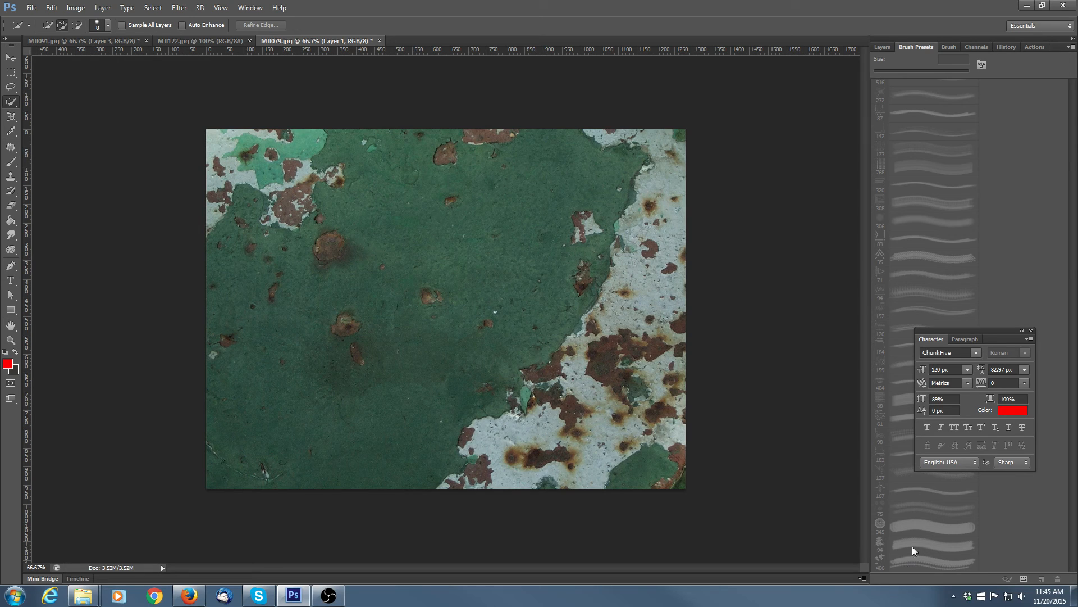
left_click(11, 162)
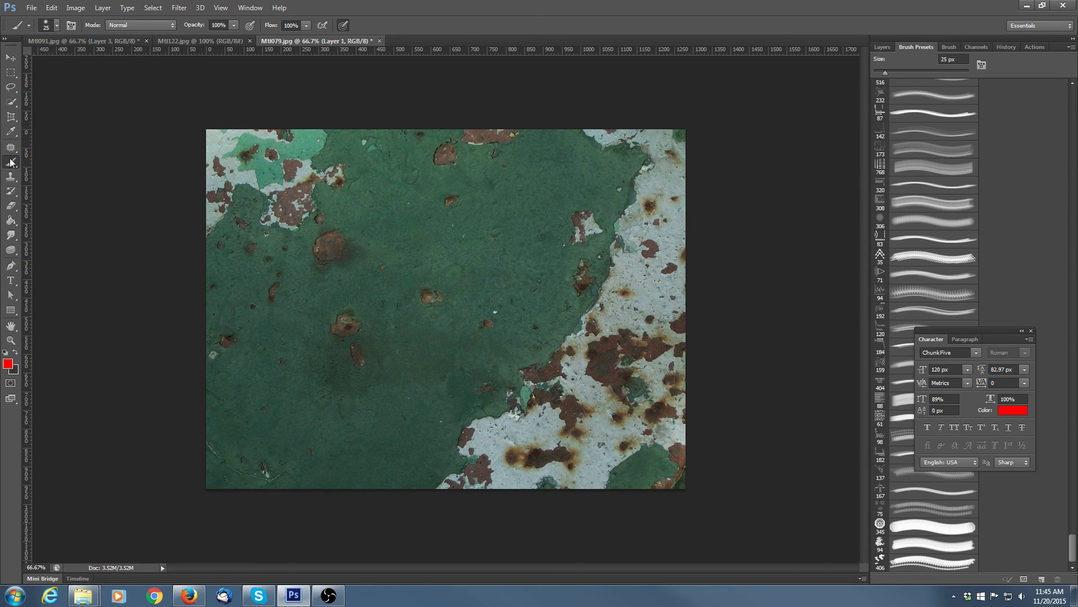
left_click(927, 561)
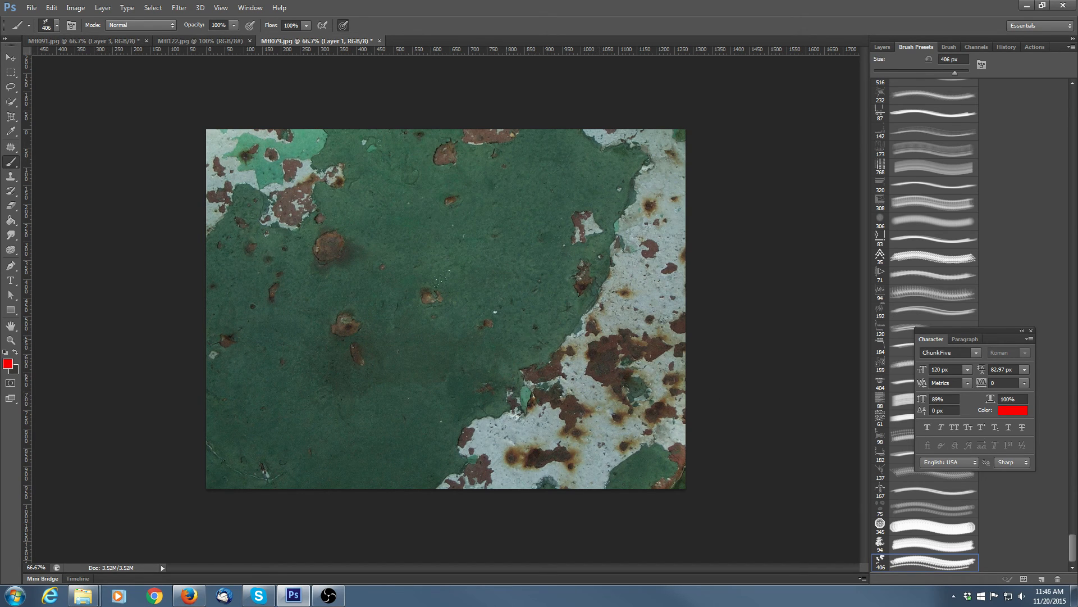
Step: Try stamping the rust-patch brush in red on the green paint, and undo the stamp
left_click(388, 293)
left_click(397, 231)
left_click(469, 203)
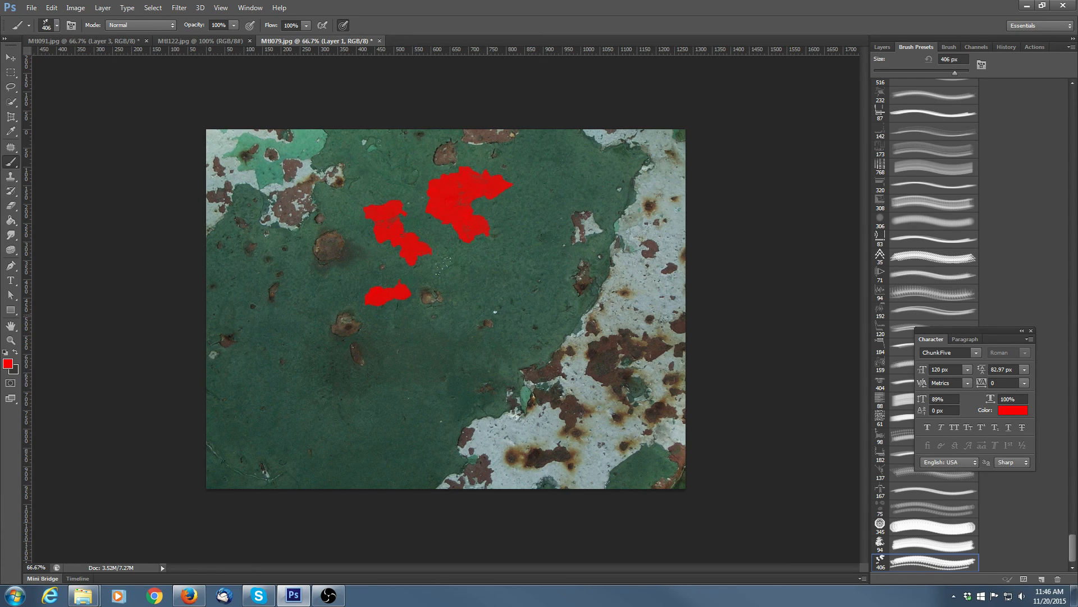
left_click(52, 8)
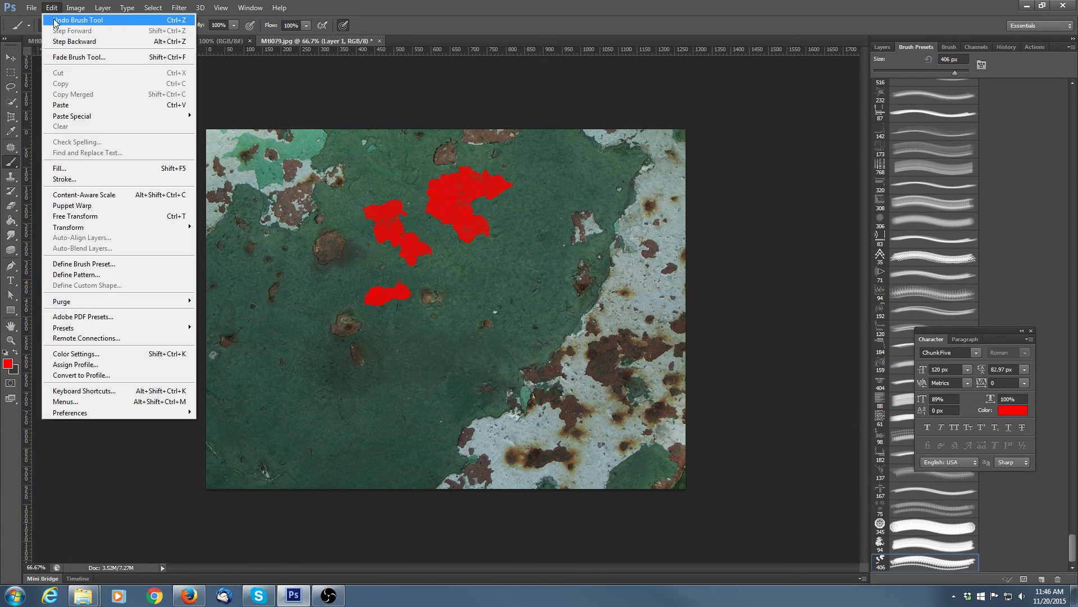
left_click(54, 21)
Step: Set the rust-patch brush's spacing to 71% and move the Character panel off the brush settings
left_click(883, 47)
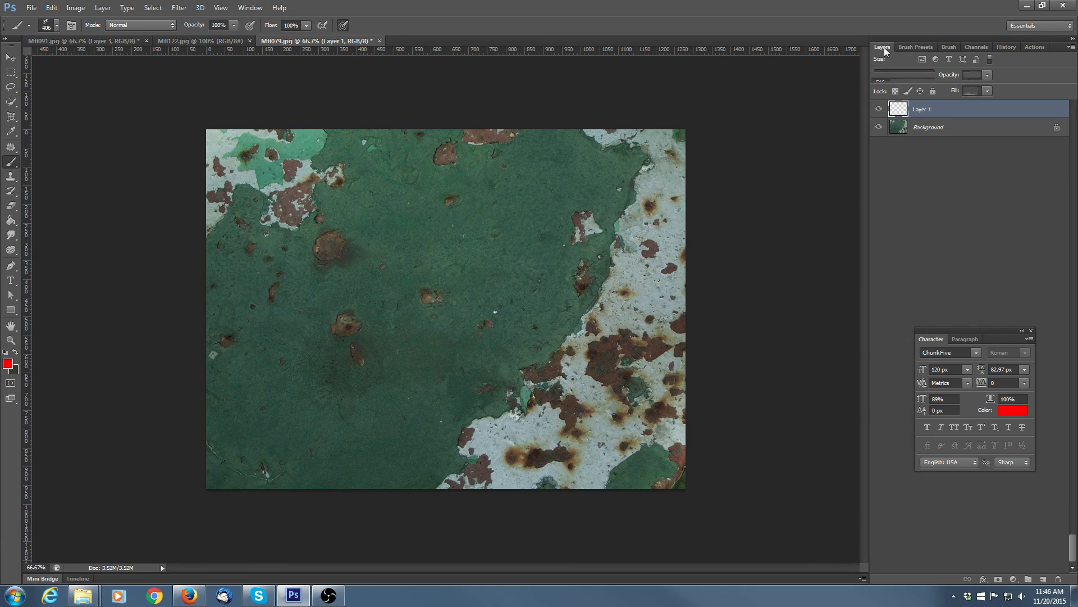
left_click(950, 48)
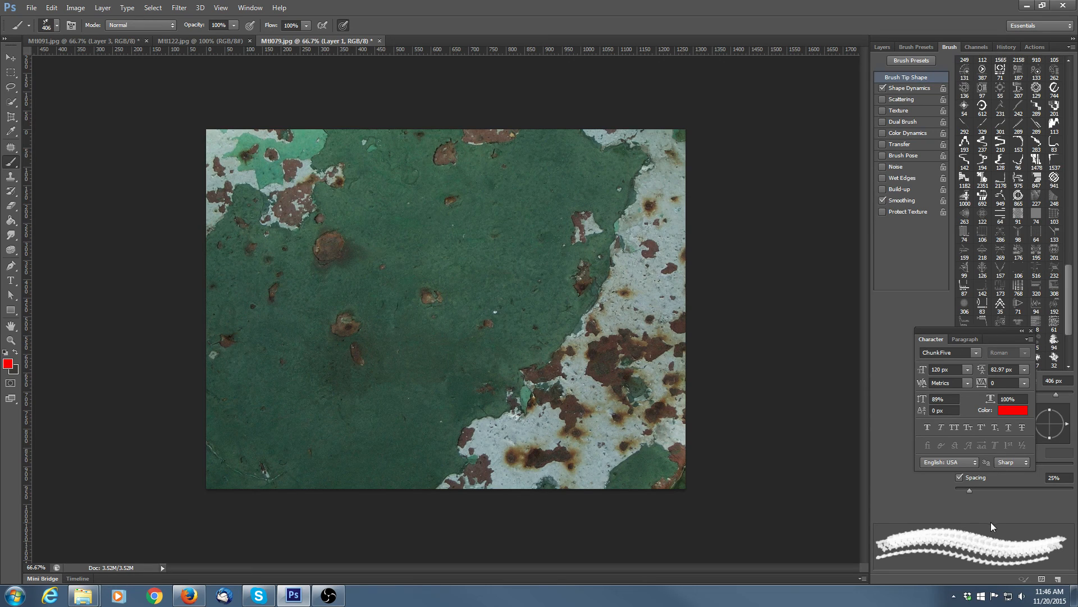
left_click_drag(971, 490, 996, 493)
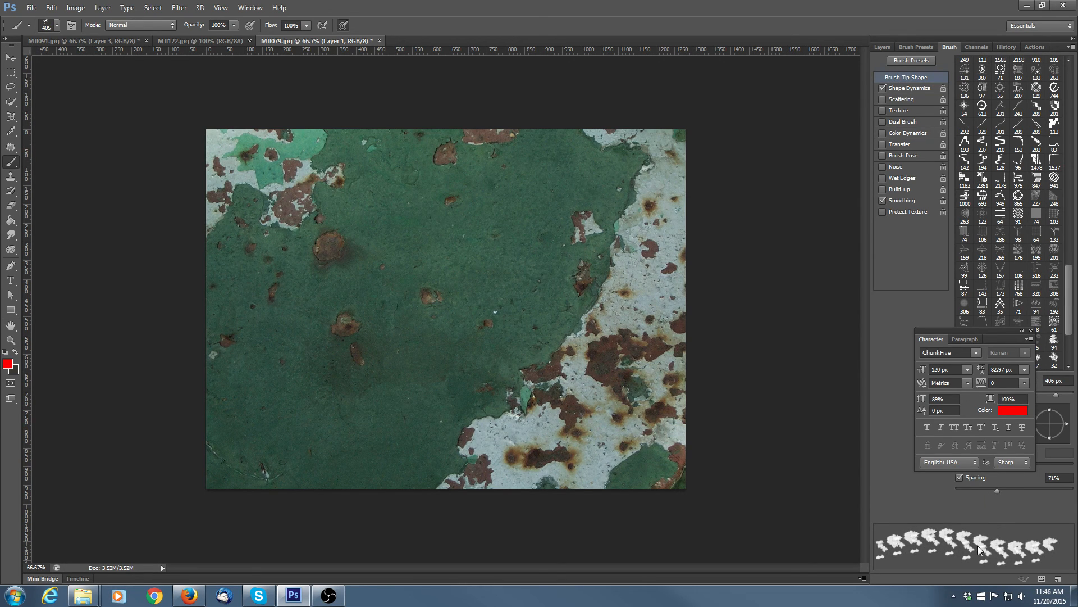
mouse_move(981, 338)
left_mouse_down()
mouse_move(963, 336)
mouse_move(818, 421)
left_mouse_up()
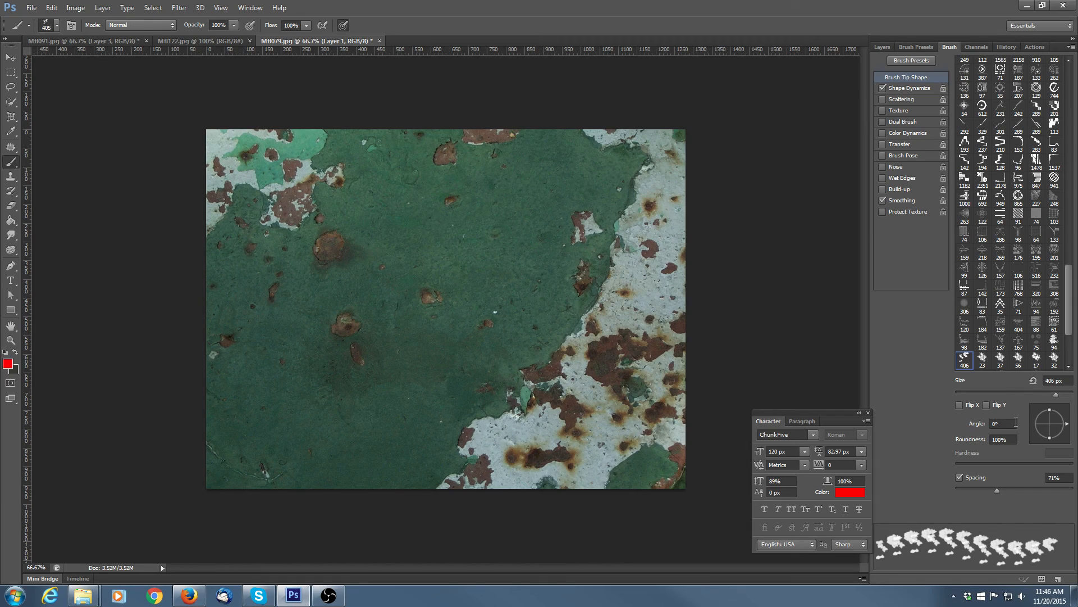
Step: Enable brush scattering at 243% with Rotation control and 100% count jitter, and set the angle jitter to 77%
left_click(908, 100)
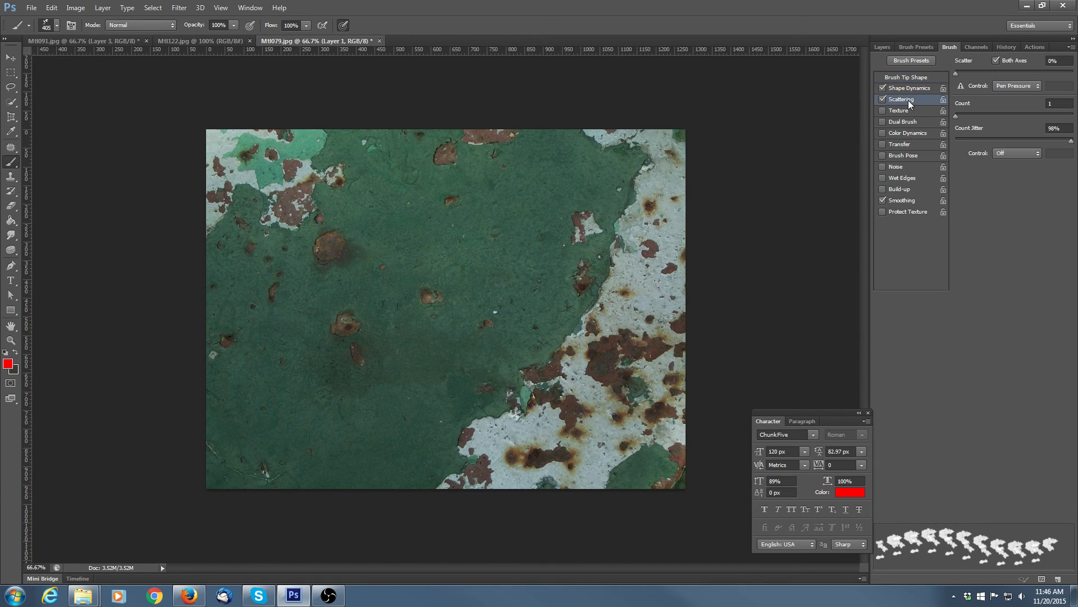
left_click(1036, 86)
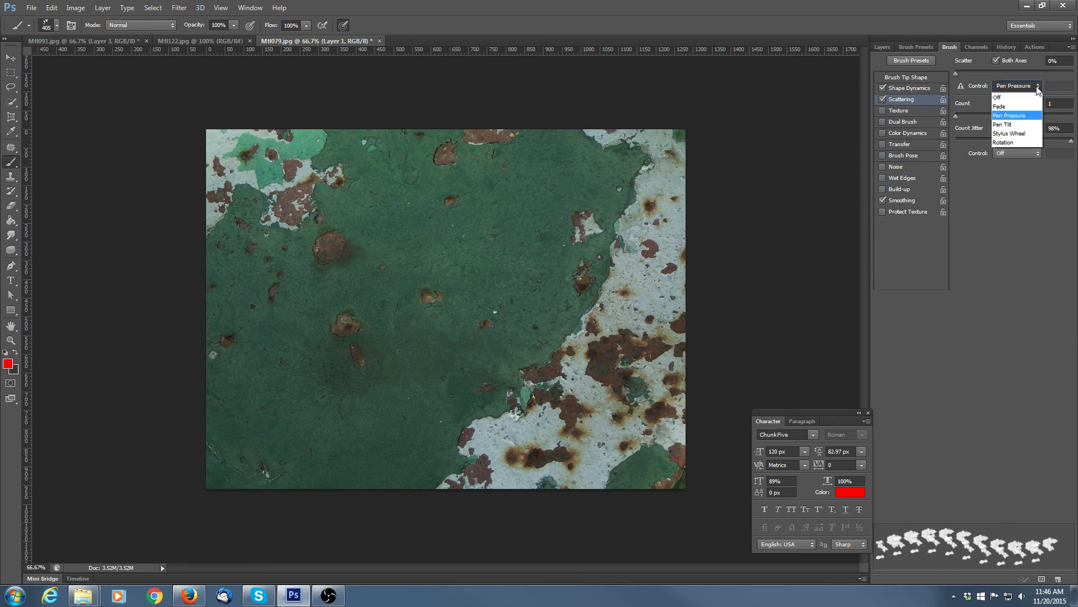
left_click(1010, 143)
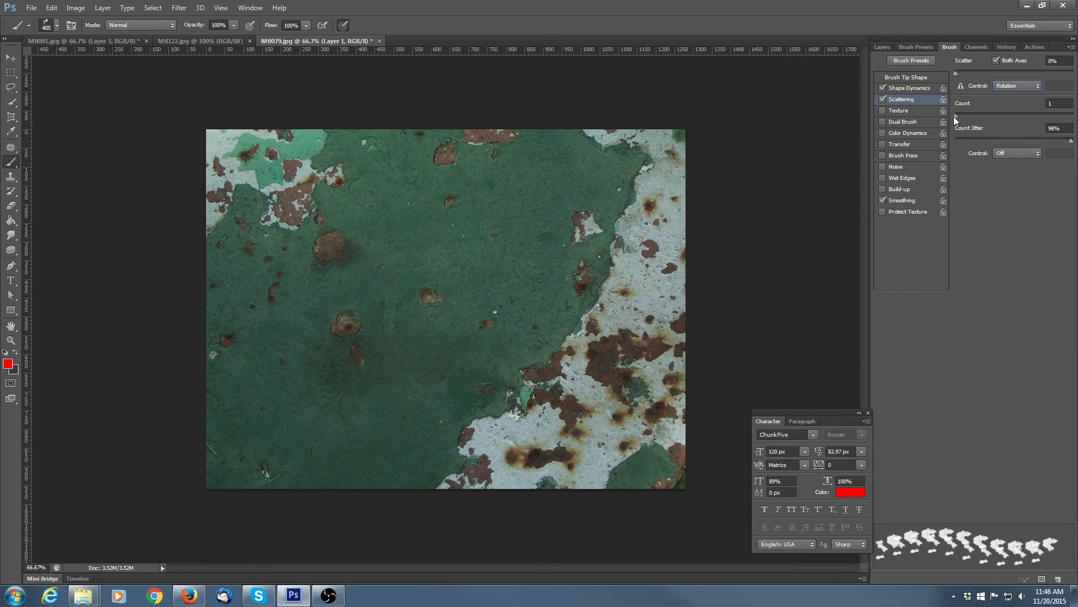
mouse_move(954, 116)
left_mouse_down()
mouse_move(989, 116)
mouse_move(951, 119)
left_mouse_up()
left_click_drag(957, 73, 984, 70)
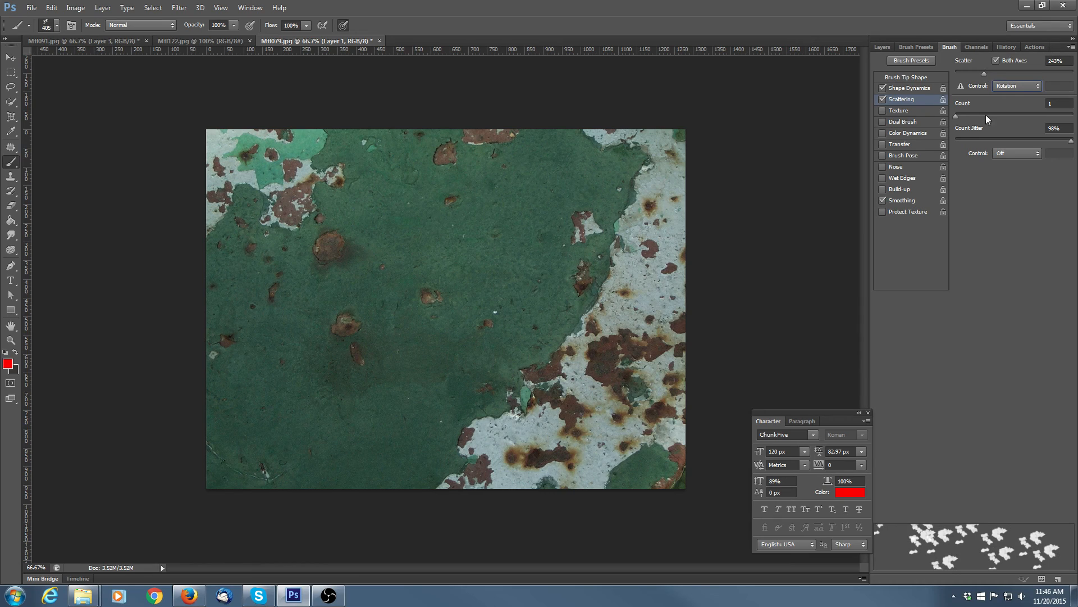
left_click_drag(1072, 140, 1077, 141)
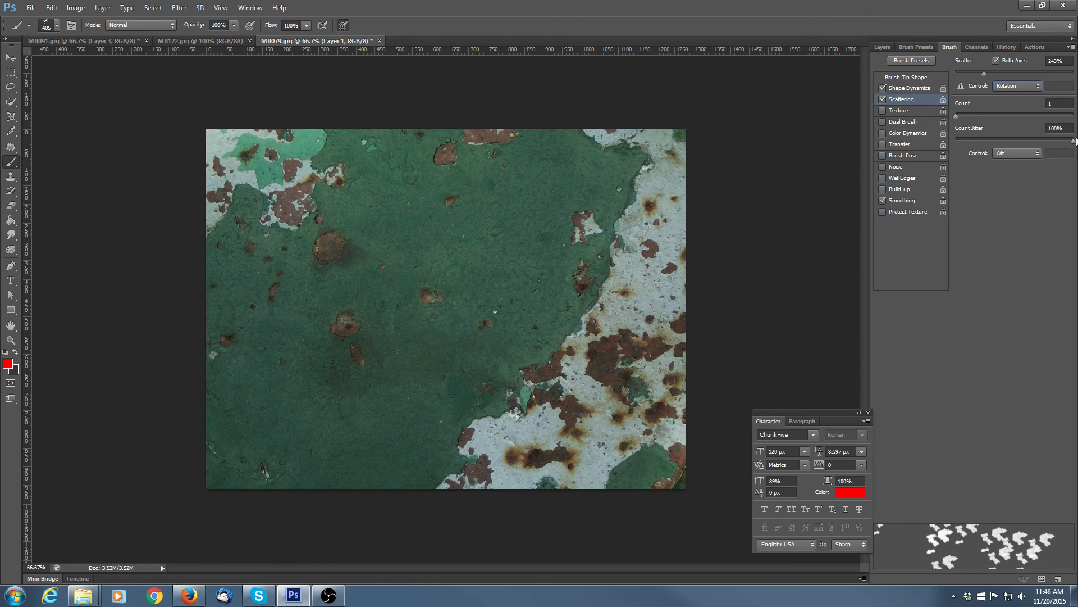
left_click(909, 90)
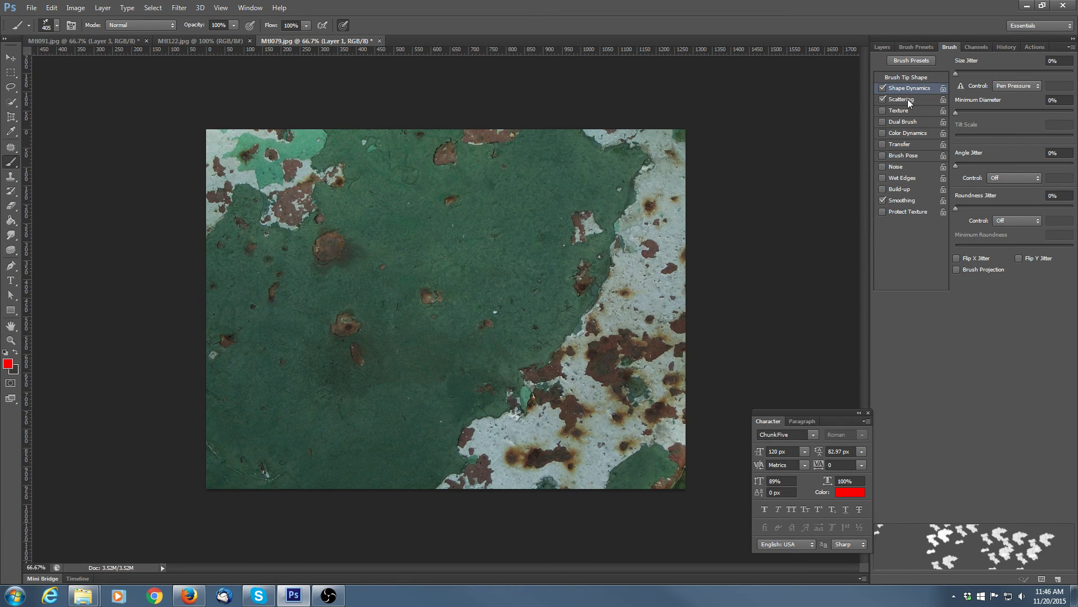
left_click_drag(955, 166, 1045, 168)
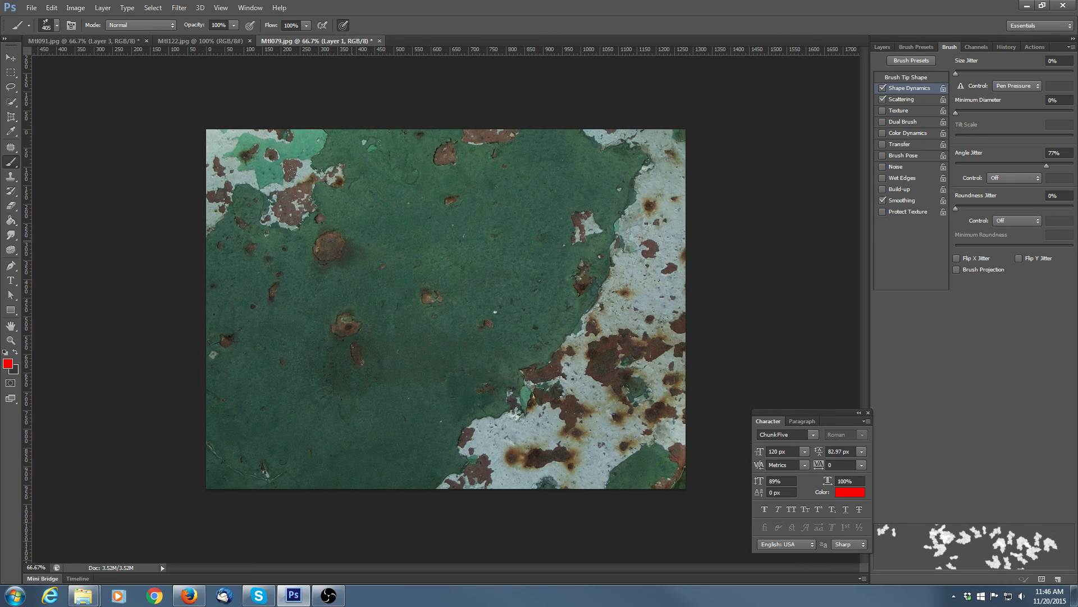
Step: Reduce the brush size to 125 px and paint scattered red patches across the green paint on Layer 1
key("bracketleft")
key("bracketleft")
key("bracketleft")
mouse_move(247, 247)
left_mouse_down()
mouse_move(469, 235)
mouse_move(524, 261)
mouse_move(523, 294)
mouse_move(364, 301)
mouse_move(351, 379)
mouse_move(469, 316)
mouse_move(531, 305)
left_mouse_up()
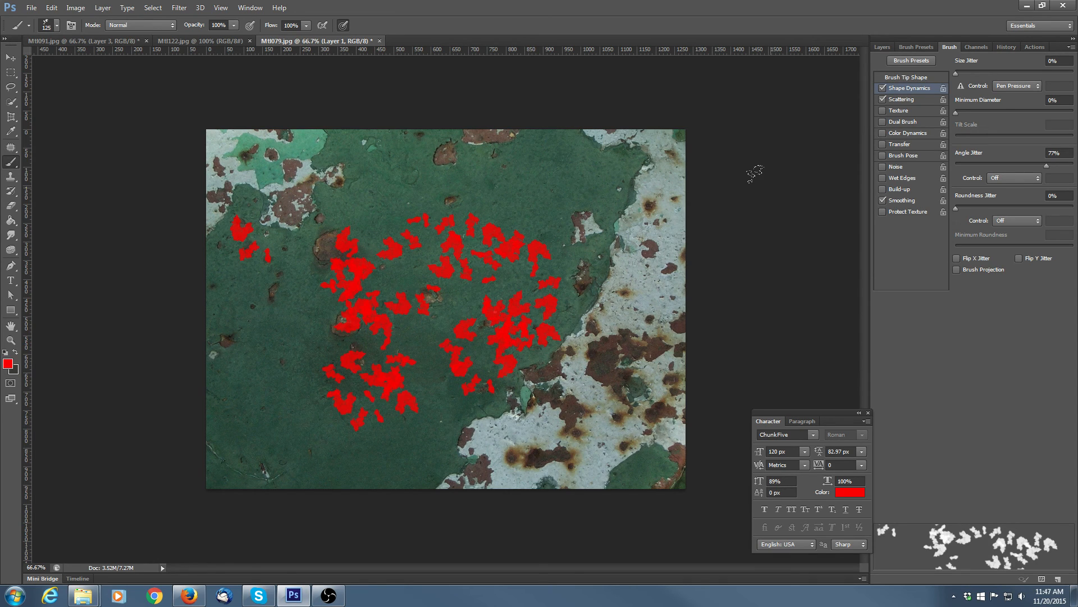
Step: Load Layer 1's red patches as a selection, hide that layer and make the Background layer active
left_click(883, 47)
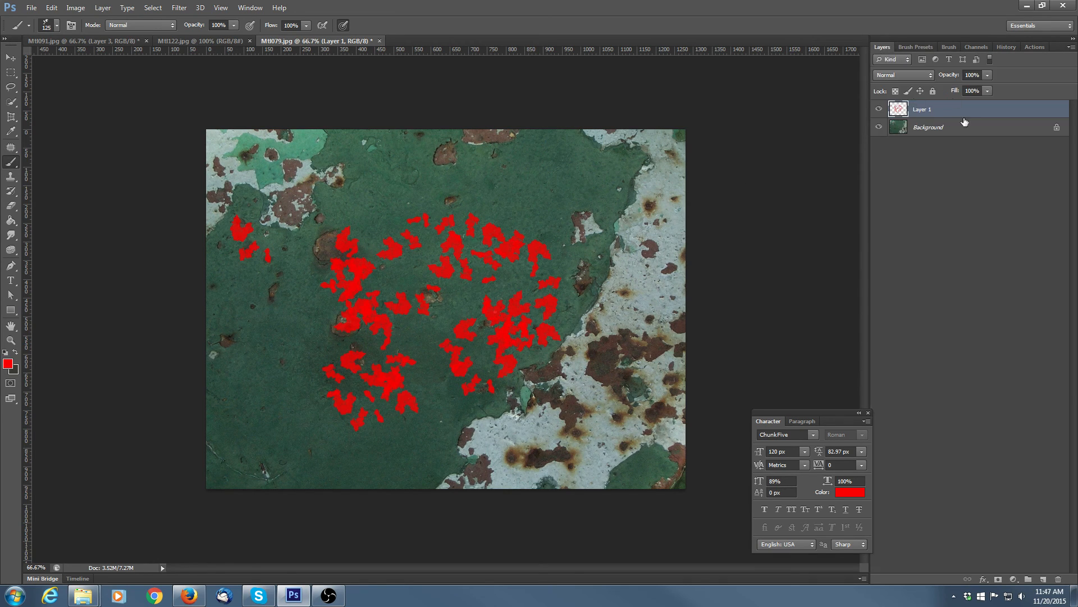
left_click(879, 110)
left_click(879, 110)
left_click(897, 112, "ctrl")
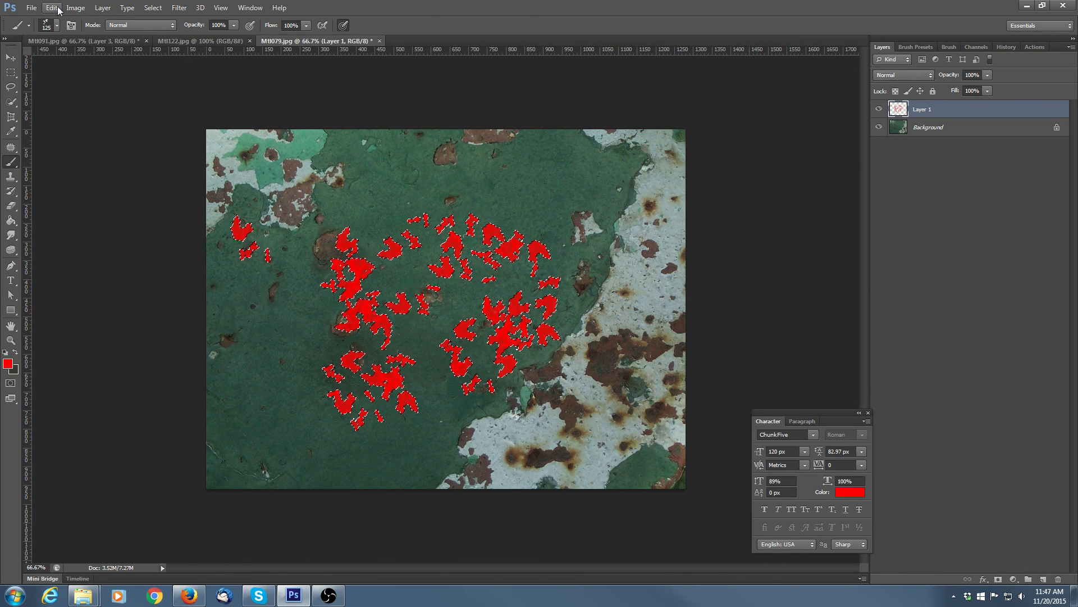
left_click(940, 131)
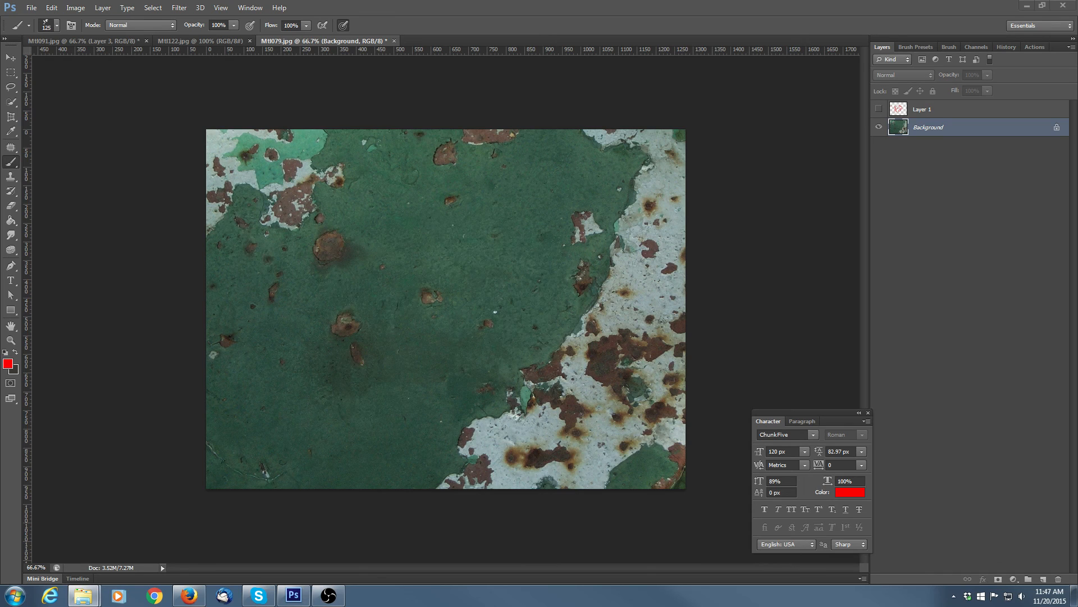
Step: Open the green diamond-plate texture MB078.jpg and copy the whole image
left_click_drag(1077, 225, 463, 40)
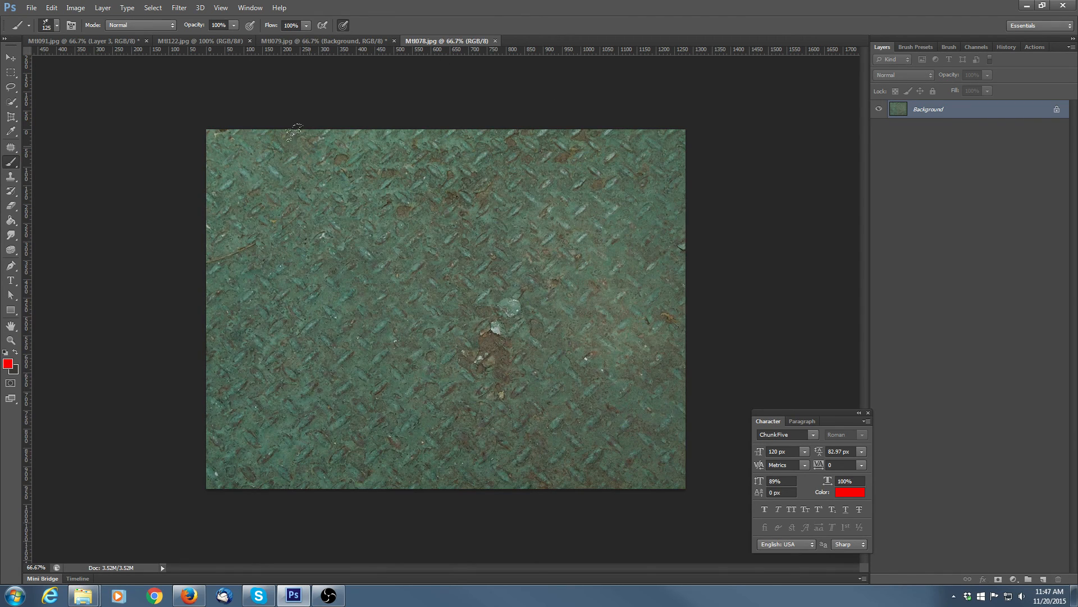
left_click(11, 73)
left_click_drag(181, 121, 880, 593)
left_click(51, 8)
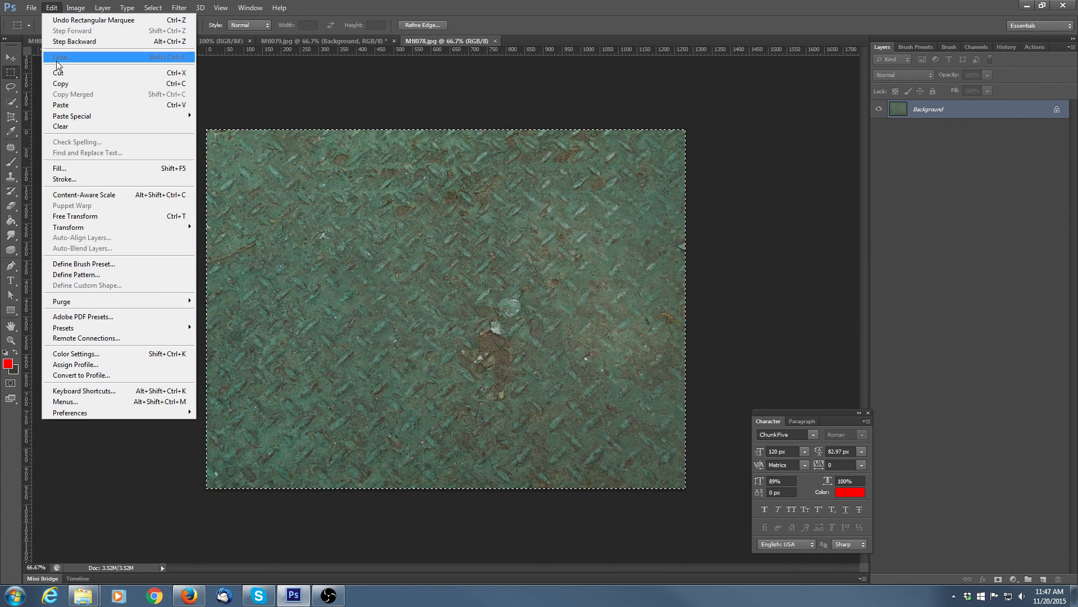
left_click(60, 83)
Step: Paste the copied diamond-plate texture into the patch-shaped selection in MB079.jpg
left_click(331, 41)
key("ctrl+v")
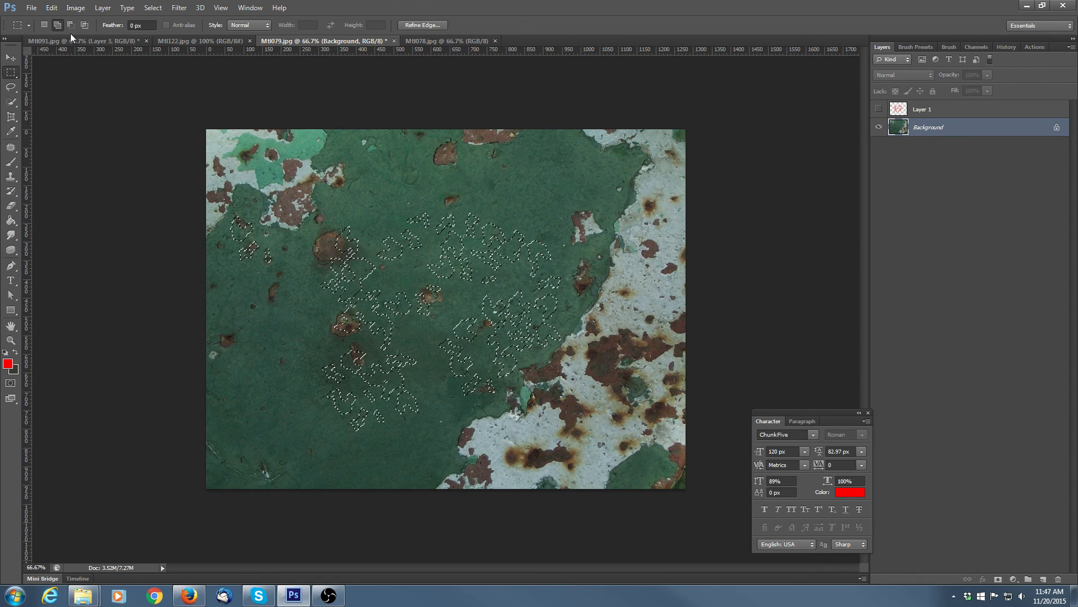
left_click(51, 8)
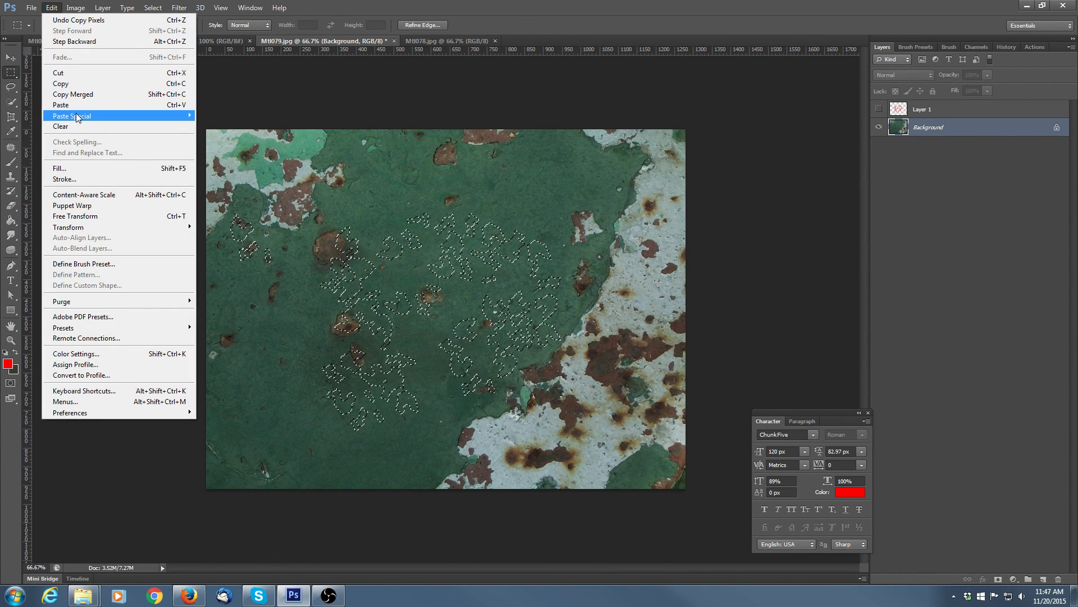
mouse_move(76, 113)
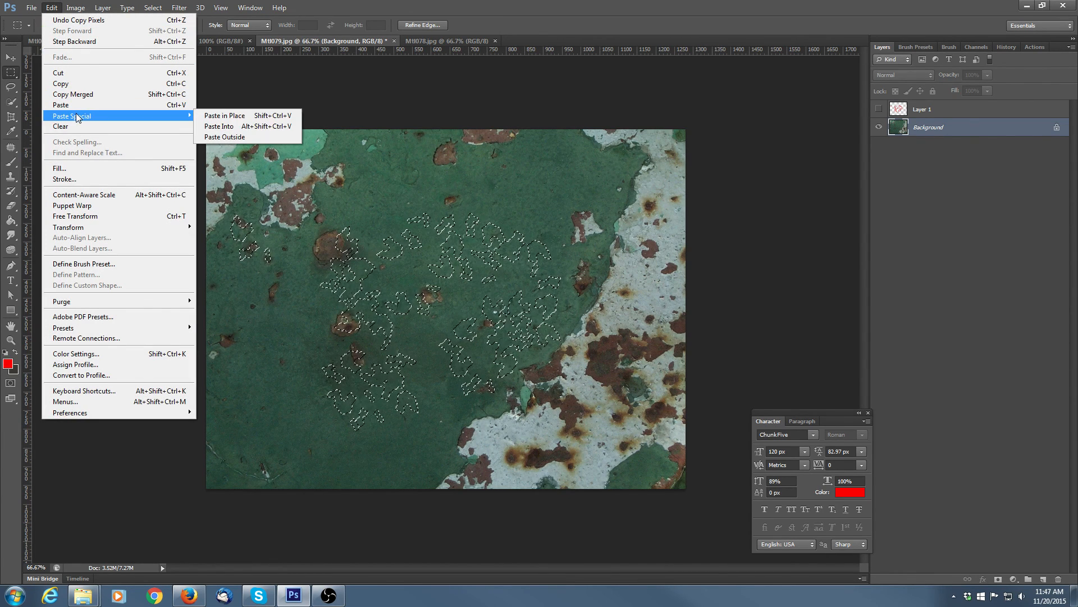
left_click(224, 127)
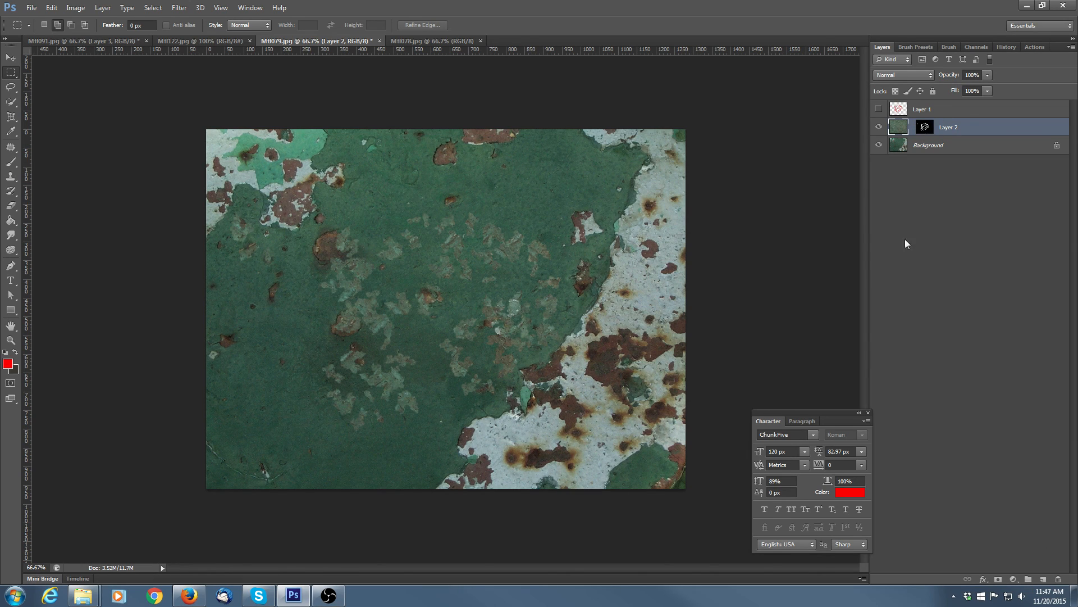
Step: Add a Bevel & Emboss effect to Layer 2 with its direction set to Down
left_click(984, 579)
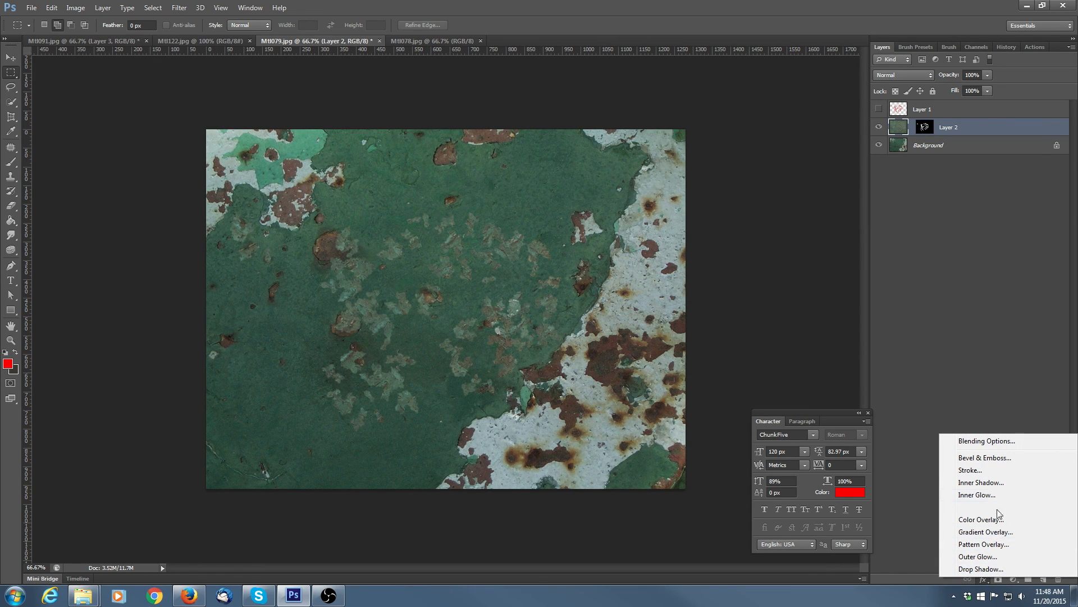
left_click(998, 458)
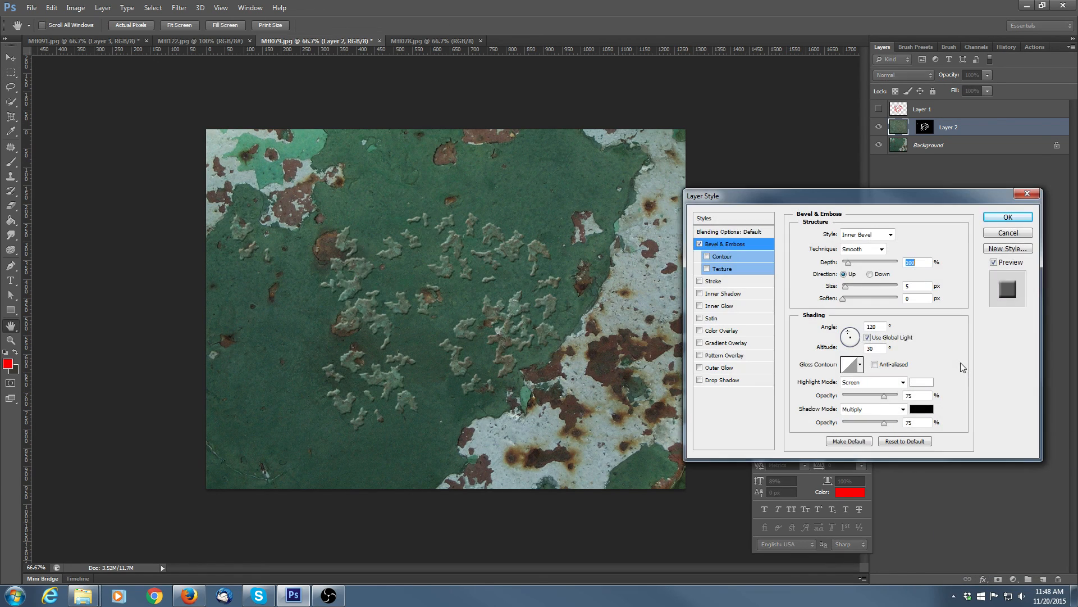
left_click(870, 274)
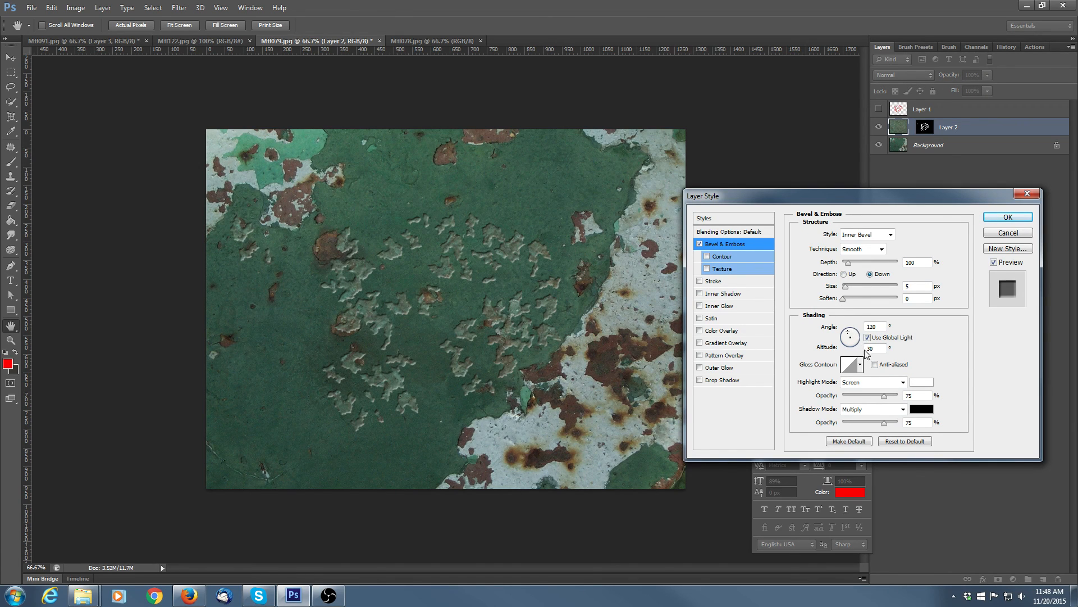
Step: Set the bevel's highlight colour to grey-green 809694 sampled from the pale paint and its shadow colour to a dark brown sampled from the rust
left_click(922, 382)
left_click(644, 222)
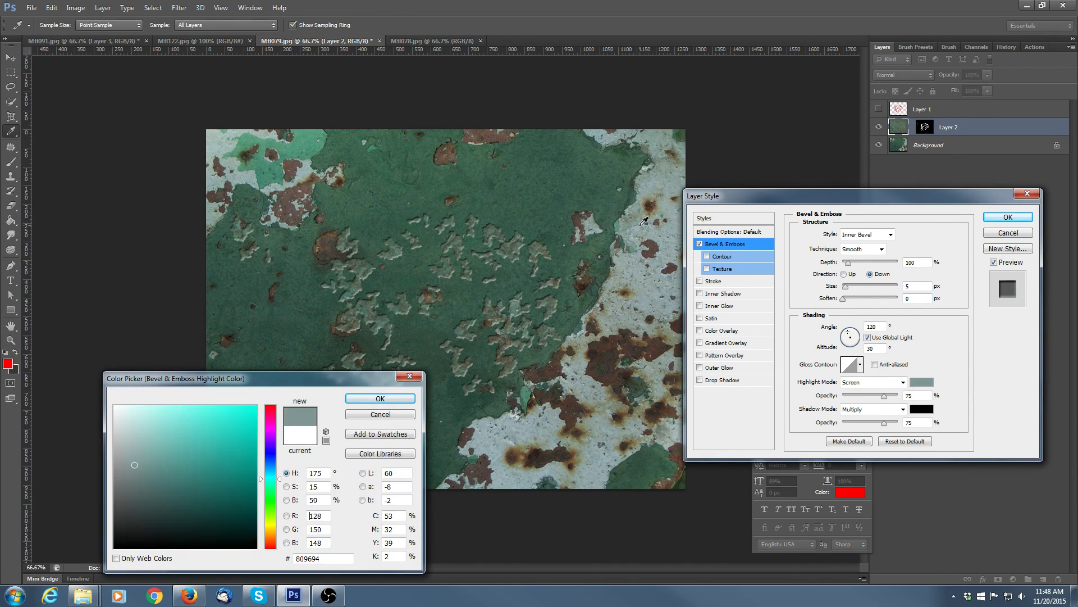
left_click(380, 398)
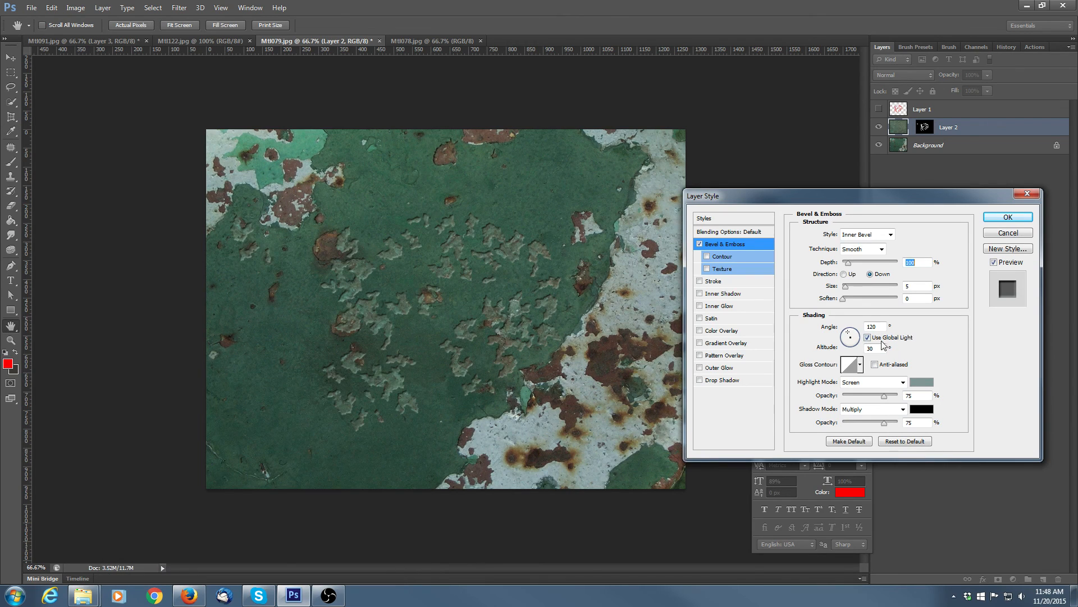
left_click(921, 409)
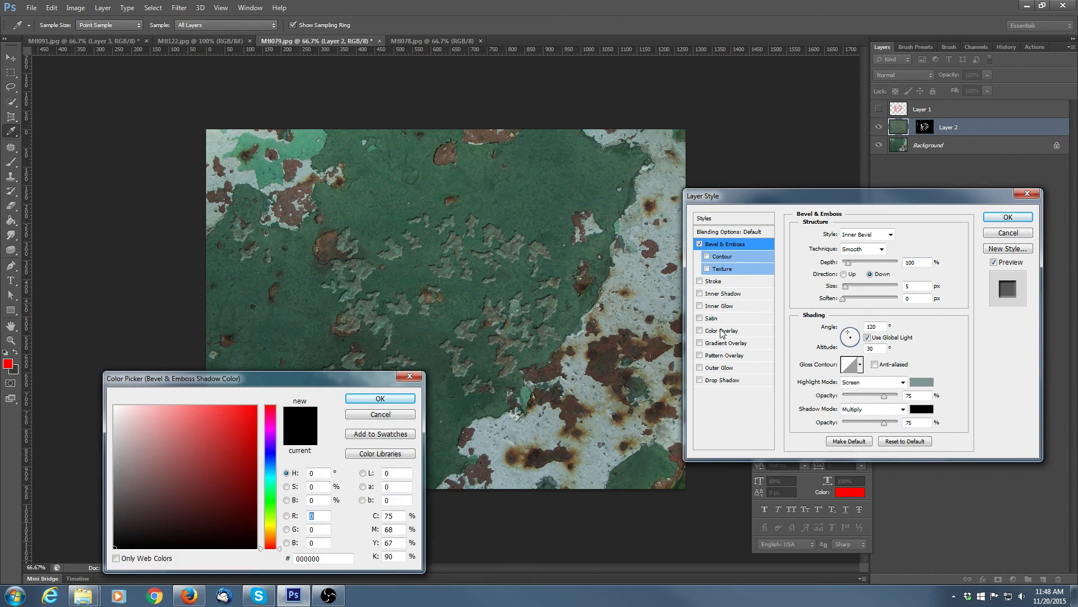
left_click(540, 393)
left_click(380, 398)
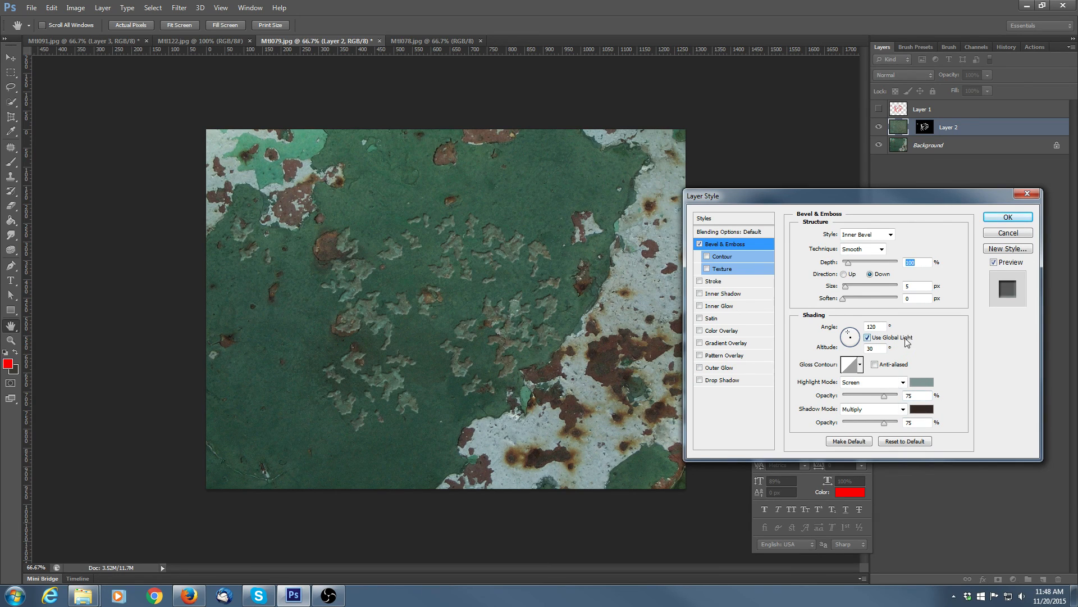
Step: Change the bevel style to Outer Bevel, reduce its size to a few pixels and apply the layer style
left_click_drag(847, 288, 845, 288)
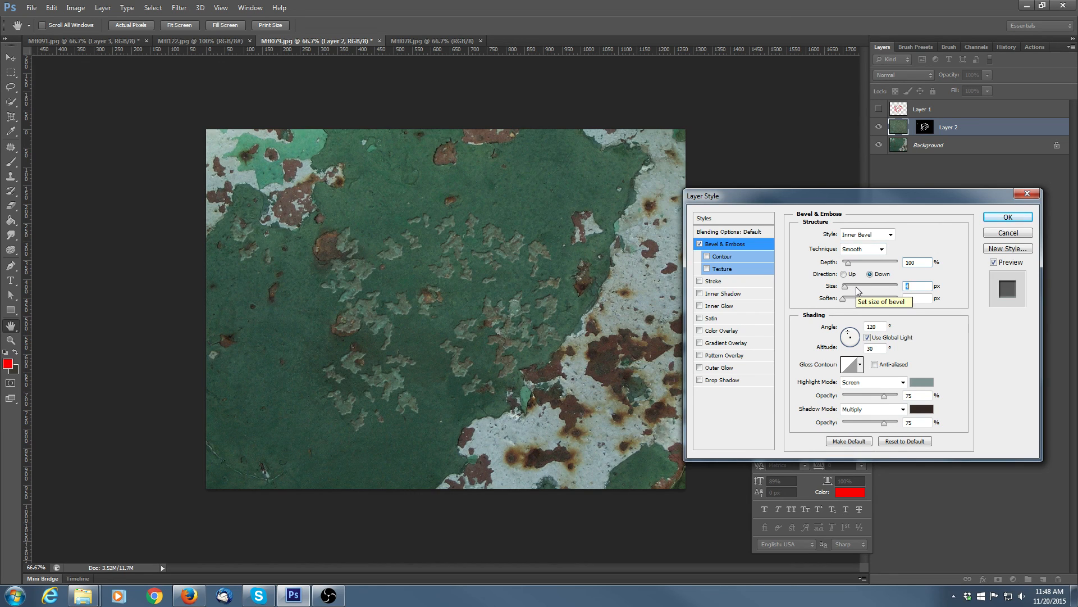
left_click(890, 234)
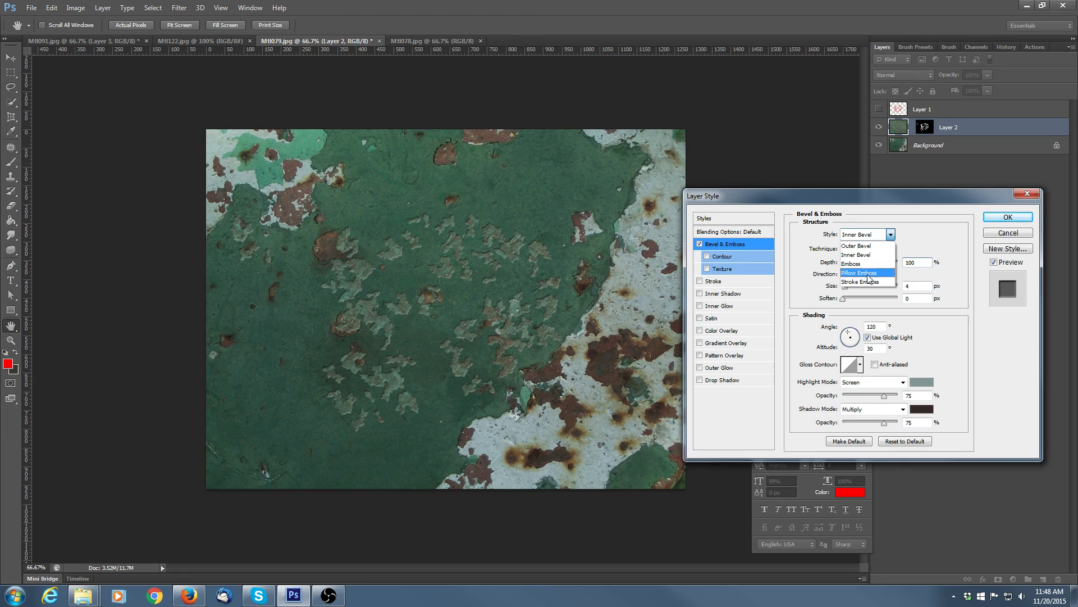
left_click(867, 247)
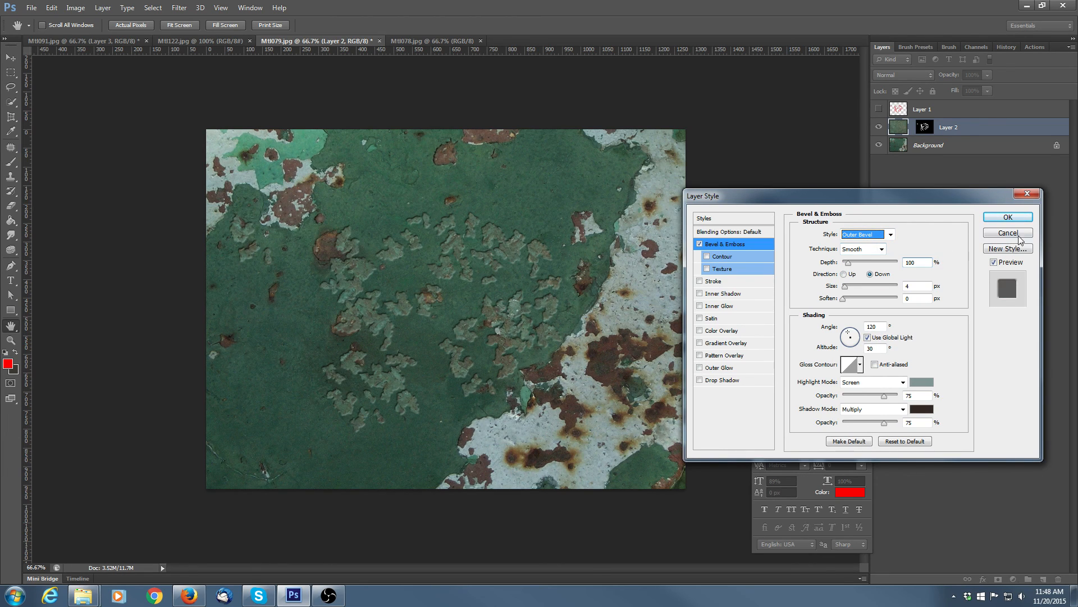
left_click(845, 287)
left_click_drag(844, 287, 844, 287)
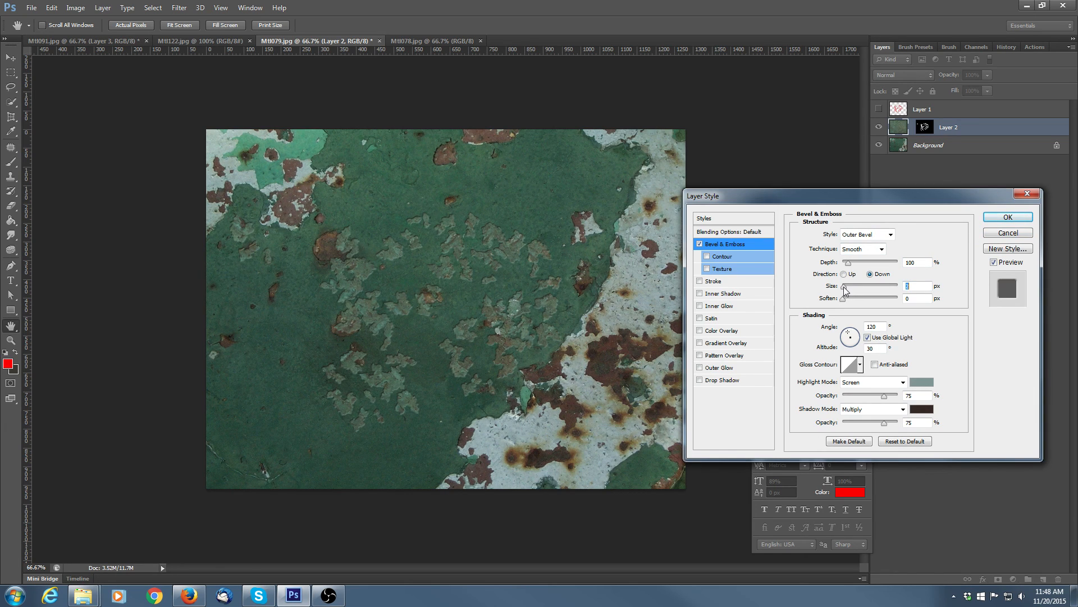
key("Up")
left_click(1009, 216)
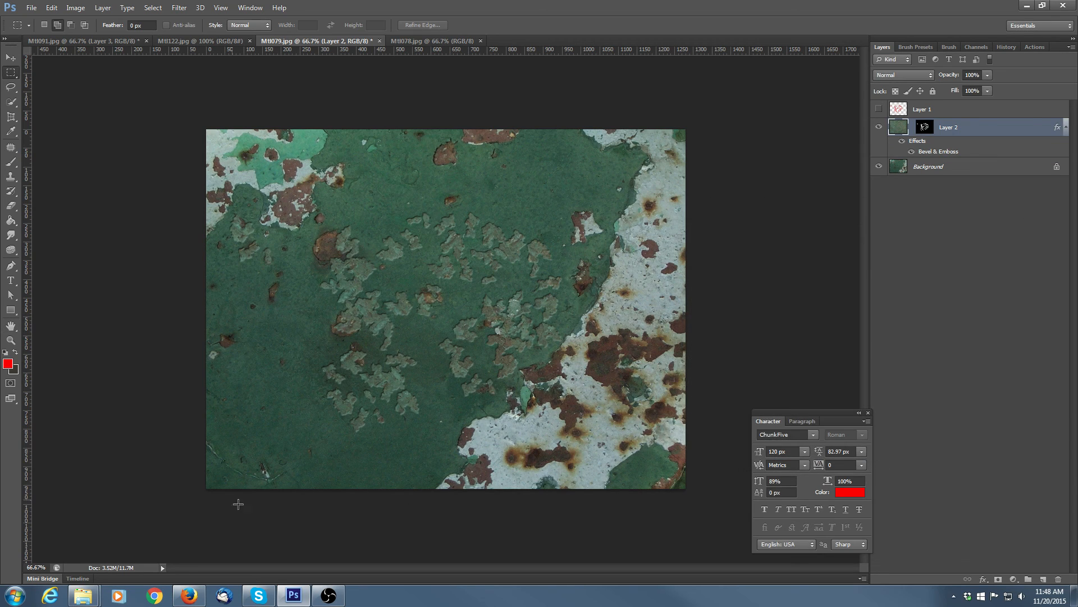
Step: Examine the beveled patches on the green paint up close at 100% zoom
left_click(11, 339)
left_click(540, 271)
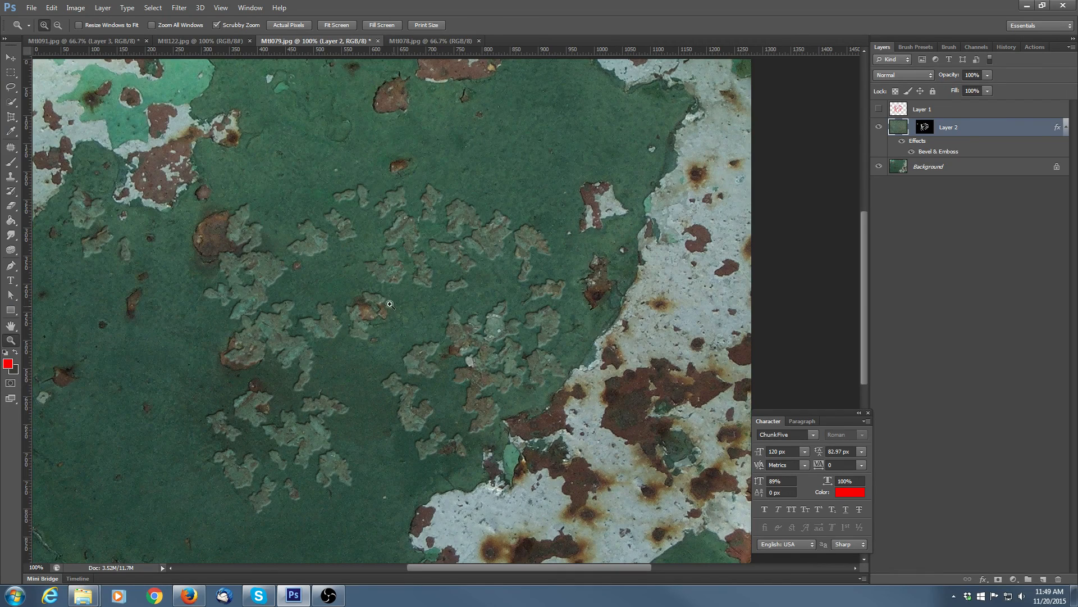
scroll(486, 318, "down", 2)
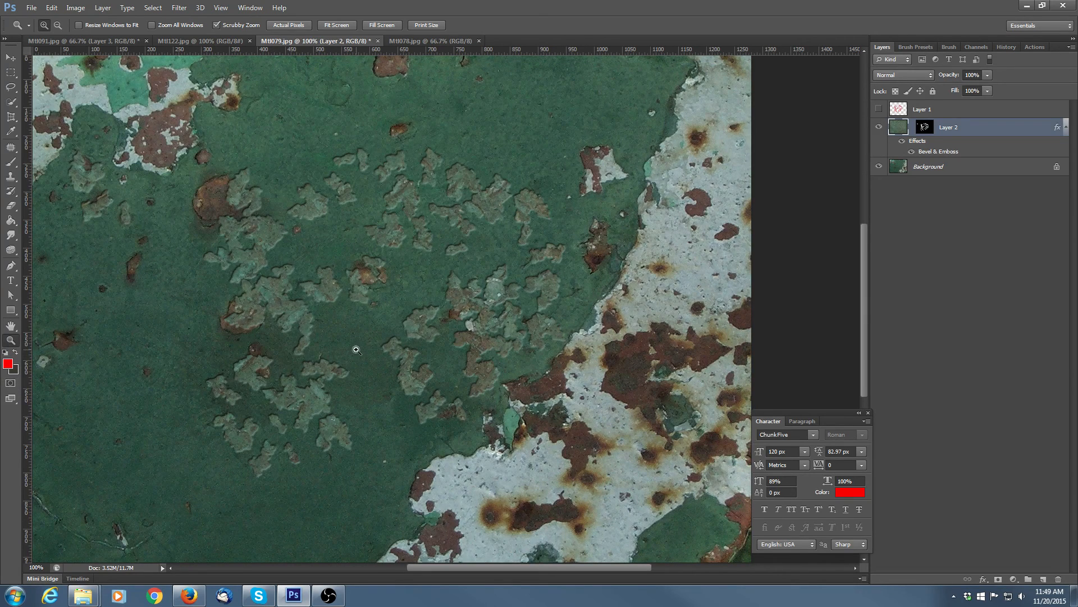
key("alt")
left_click(405, 334, "alt")
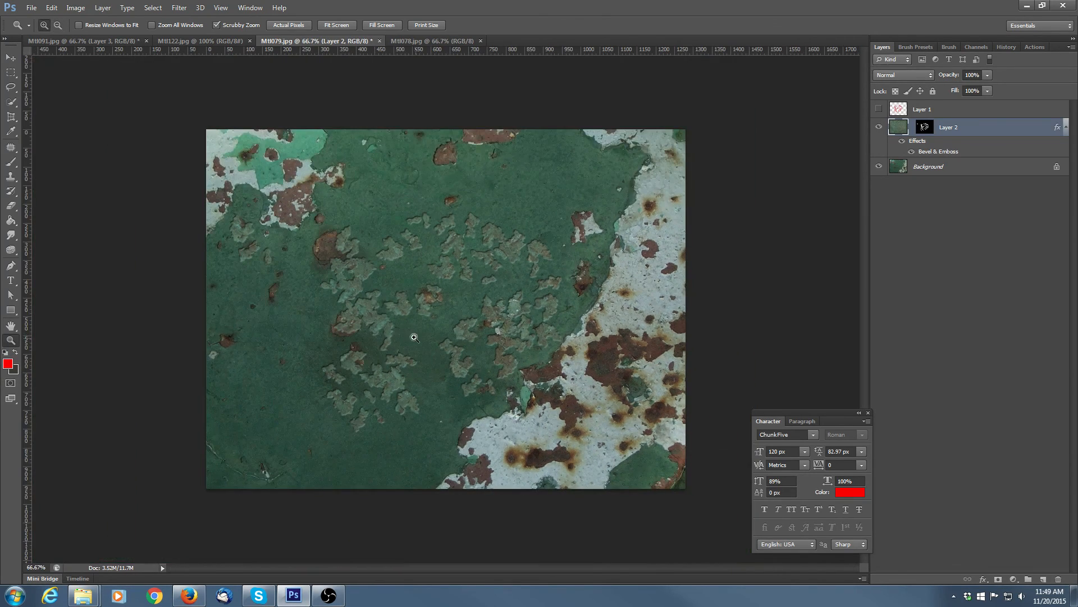